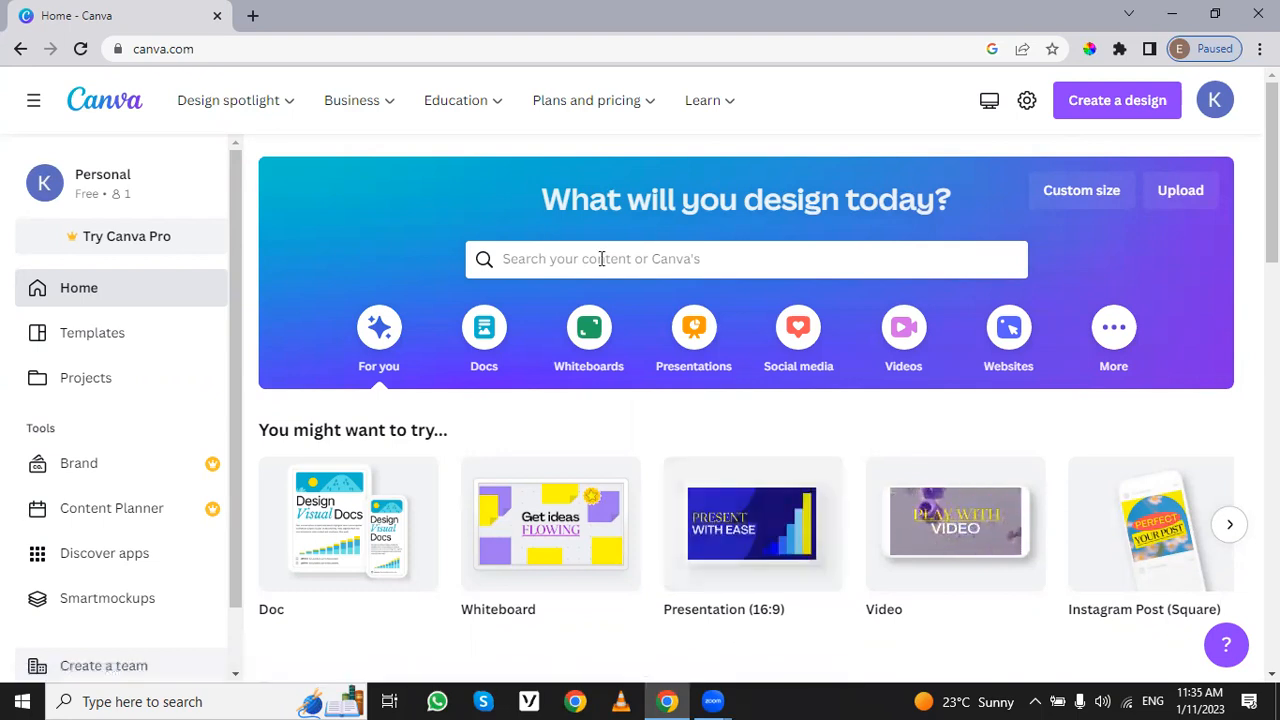
Step: Search the web for "login canva" in a new browser tab and open the Canva Google Accounts sign-in result
left_click(253, 15)
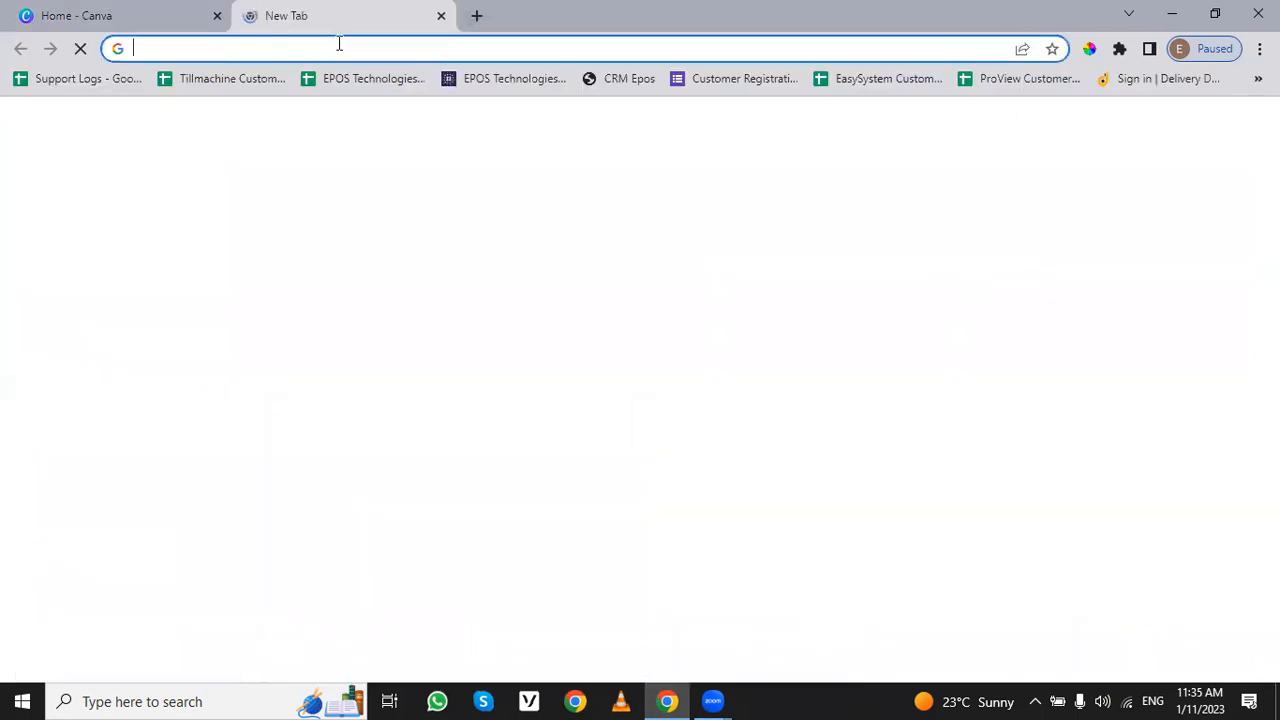
left_click(342, 49)
type("l")
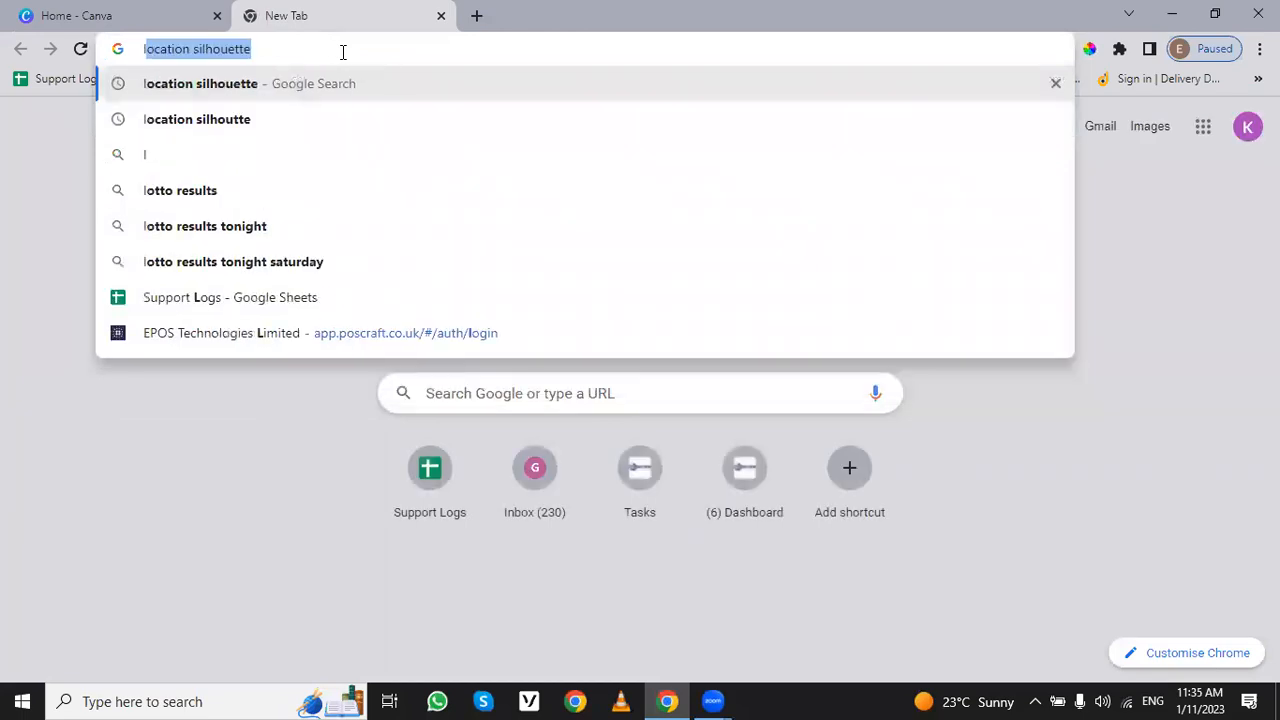
type("ogin canva")
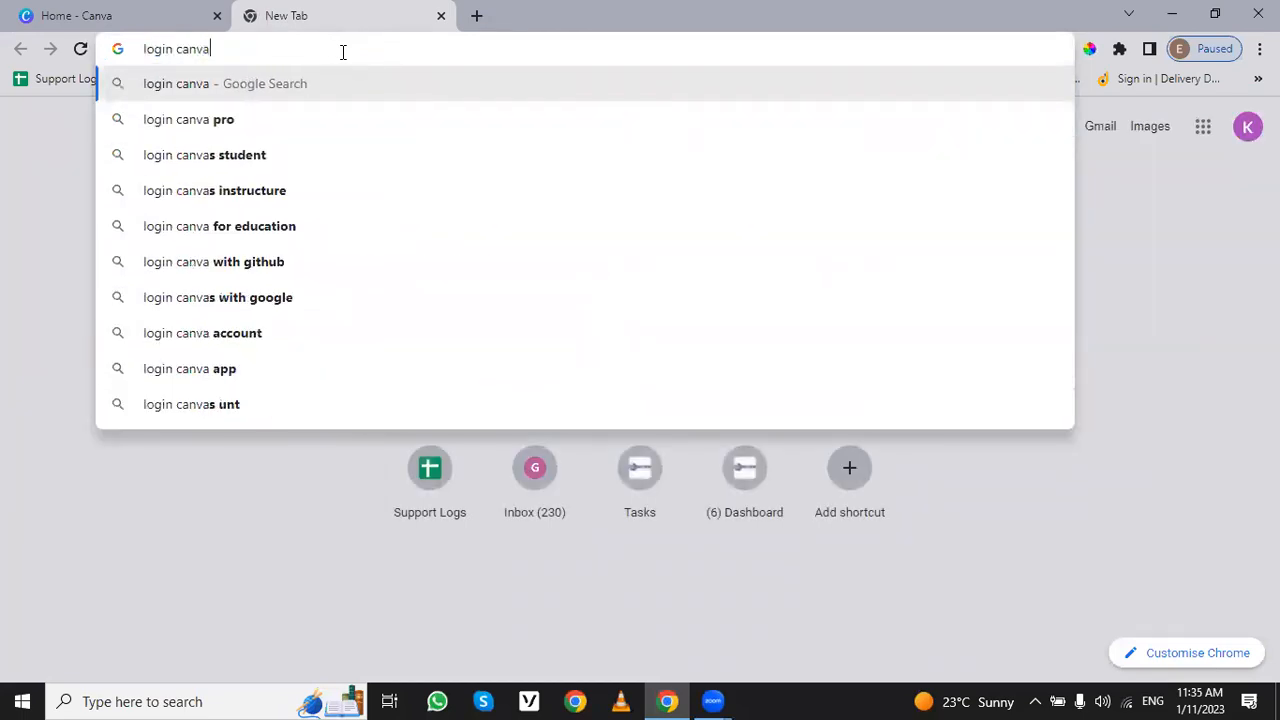
key("Return")
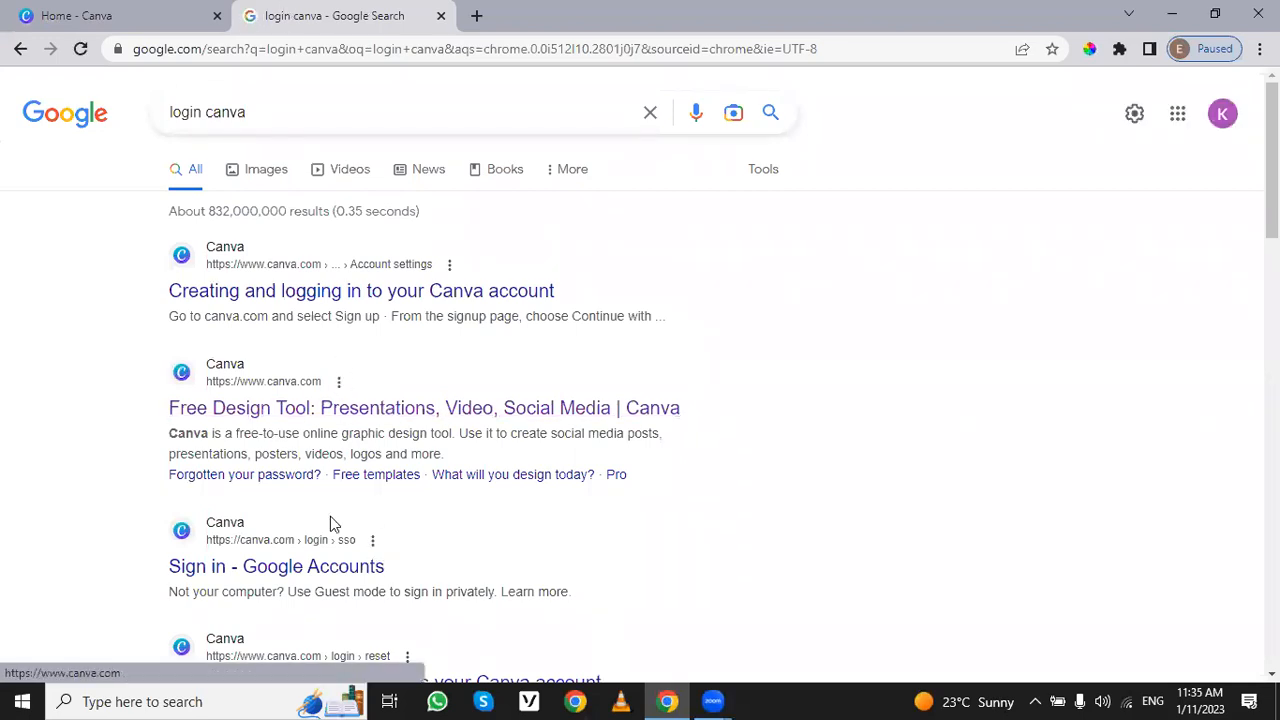
left_click(322, 568)
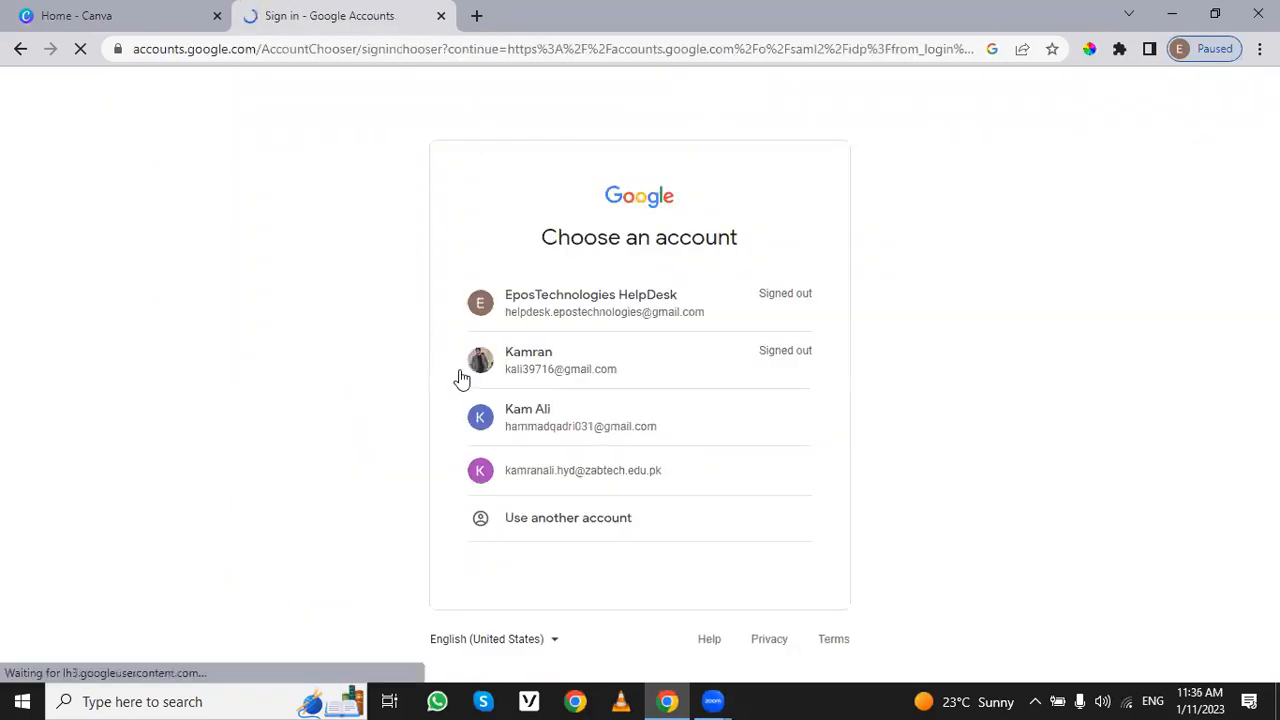
Step: Switch back to the Canva home page, view the existing projects and return to the home page
left_click(113, 12)
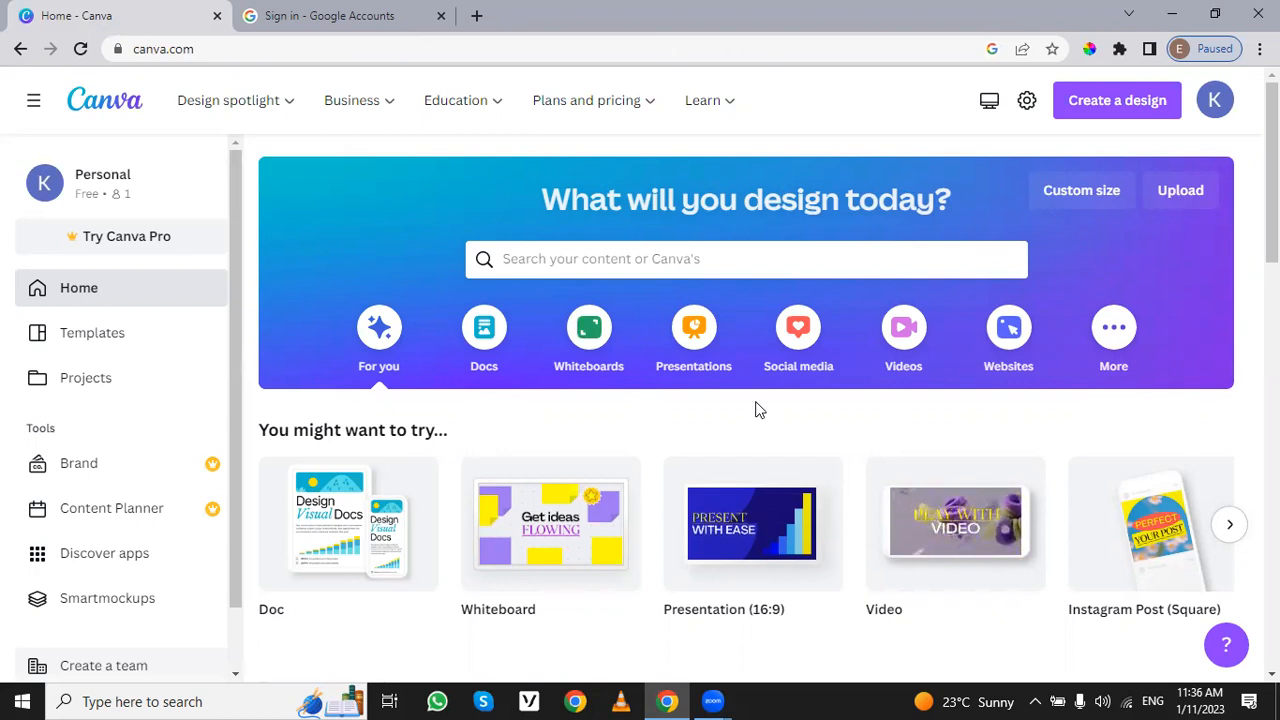
mouse_move(610, 514)
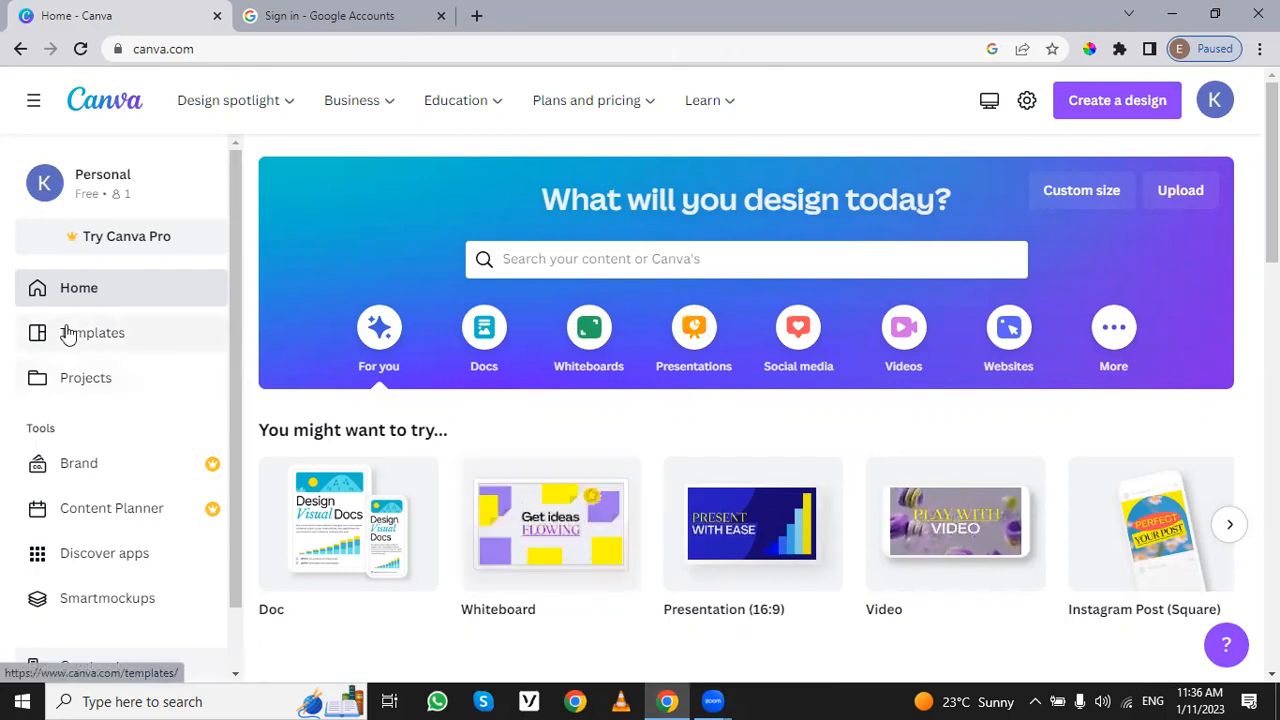
left_click(95, 376)
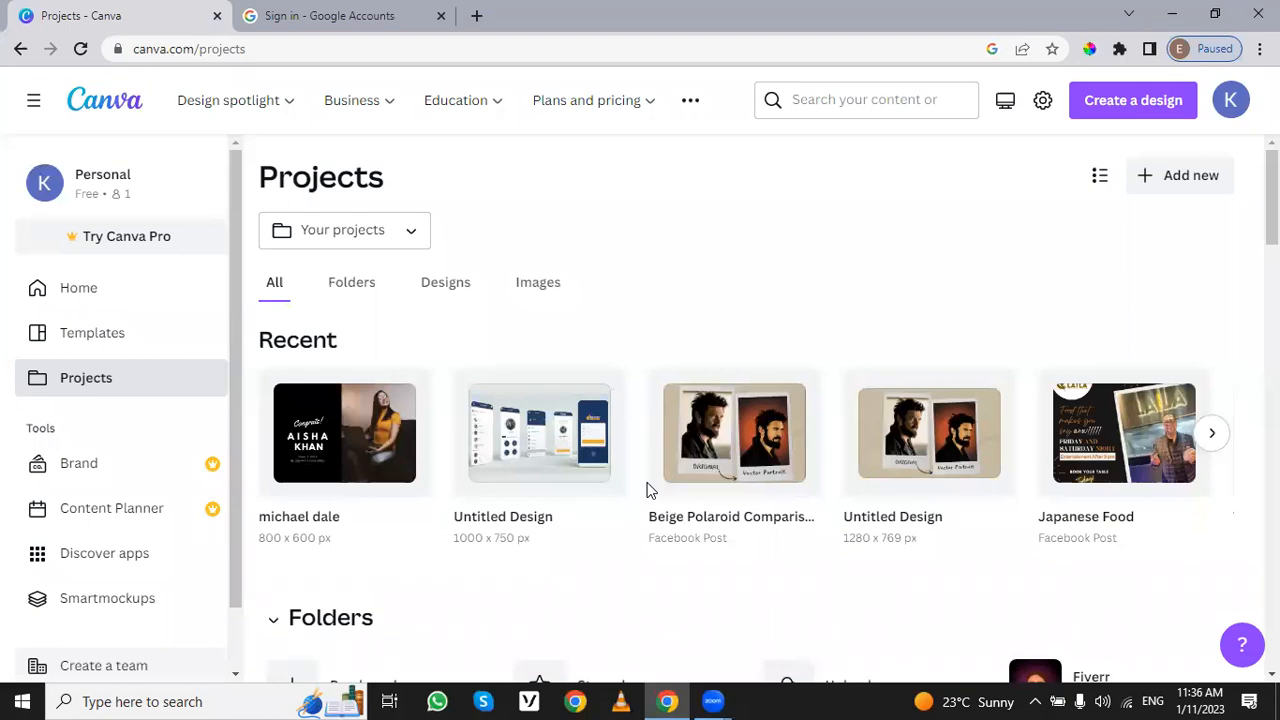
left_click(106, 299)
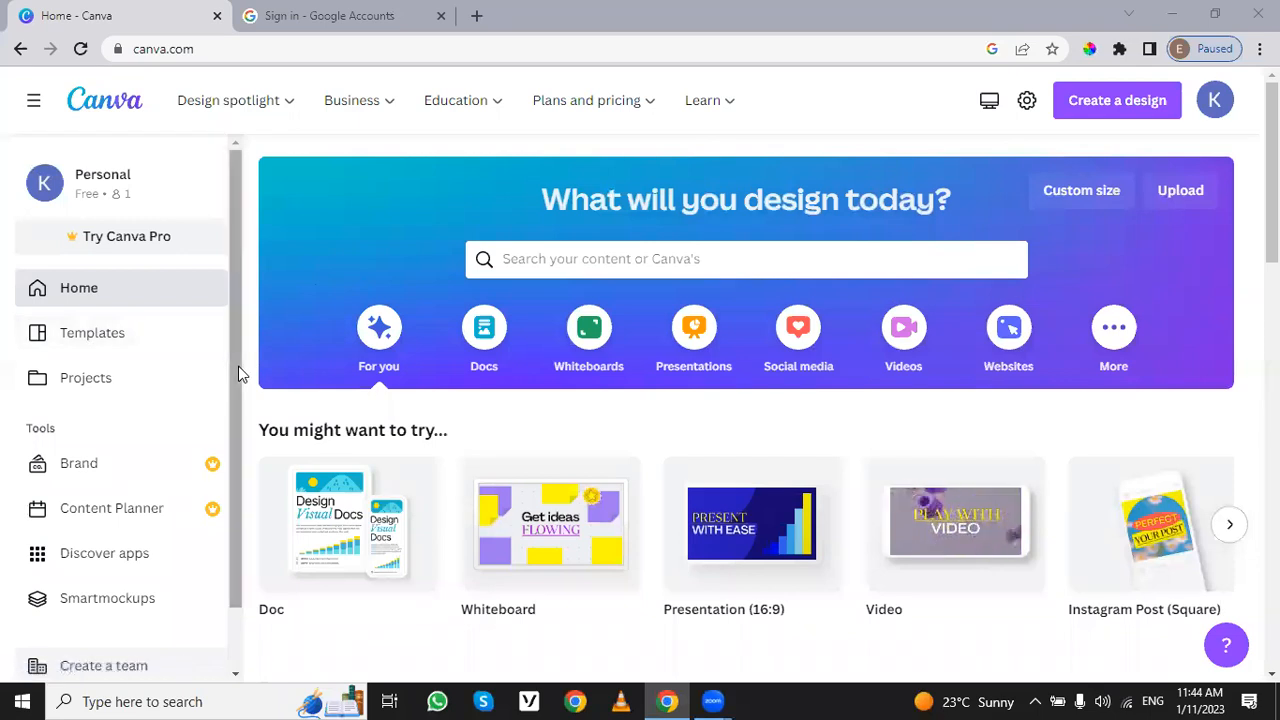
Step: Create a new custom-size design 1200 px wide and 600 px high
scroll(236, 373, "down", 1)
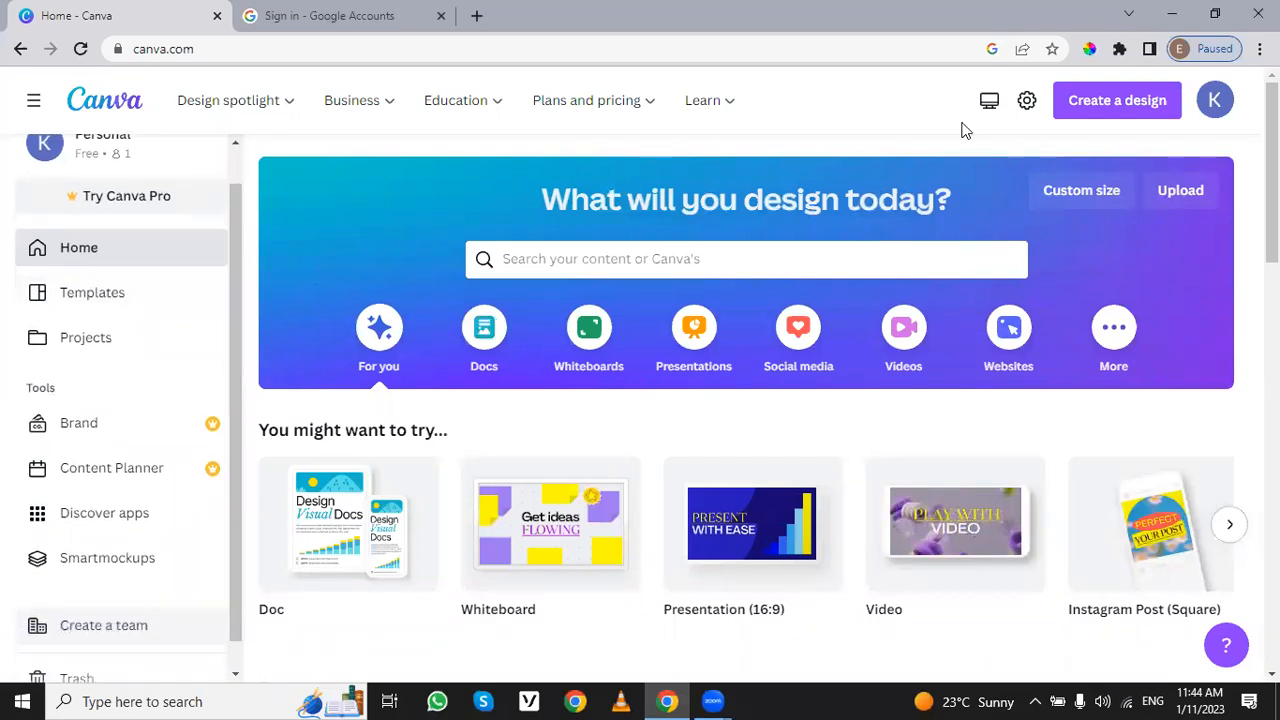
left_click(1083, 197)
left_click(866, 288)
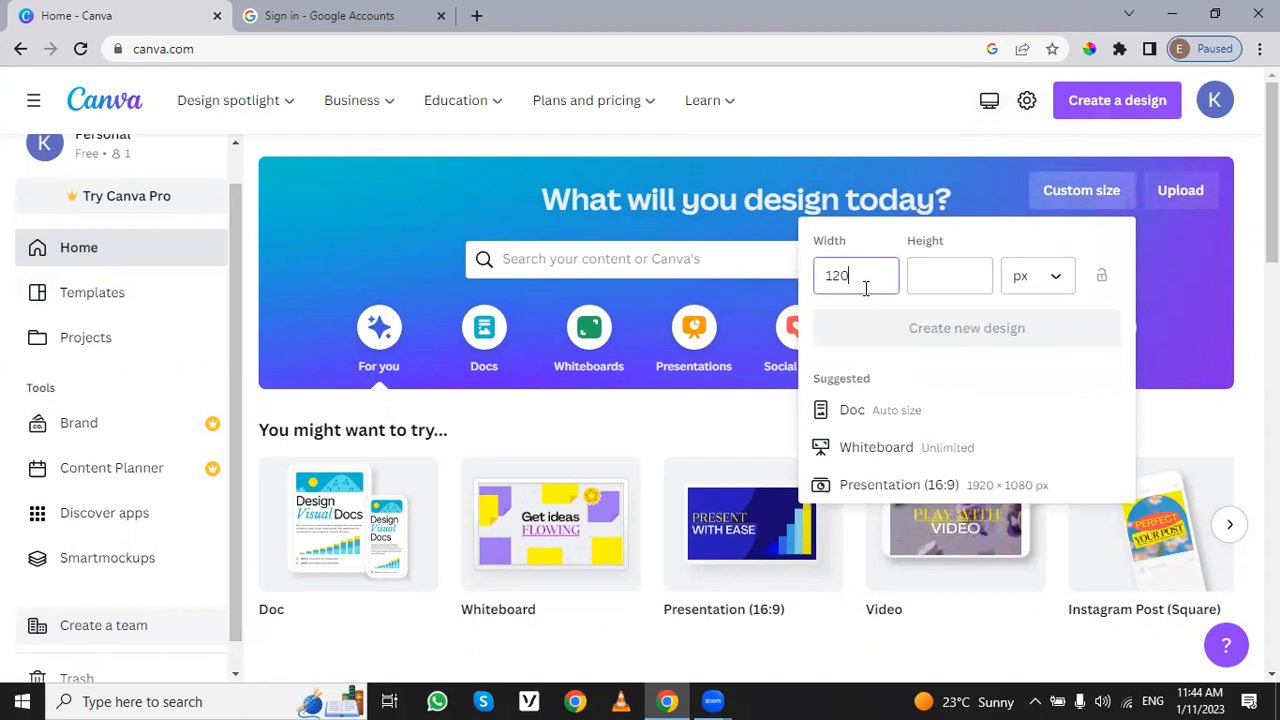
type("1200")
key("Tab")
type("6")
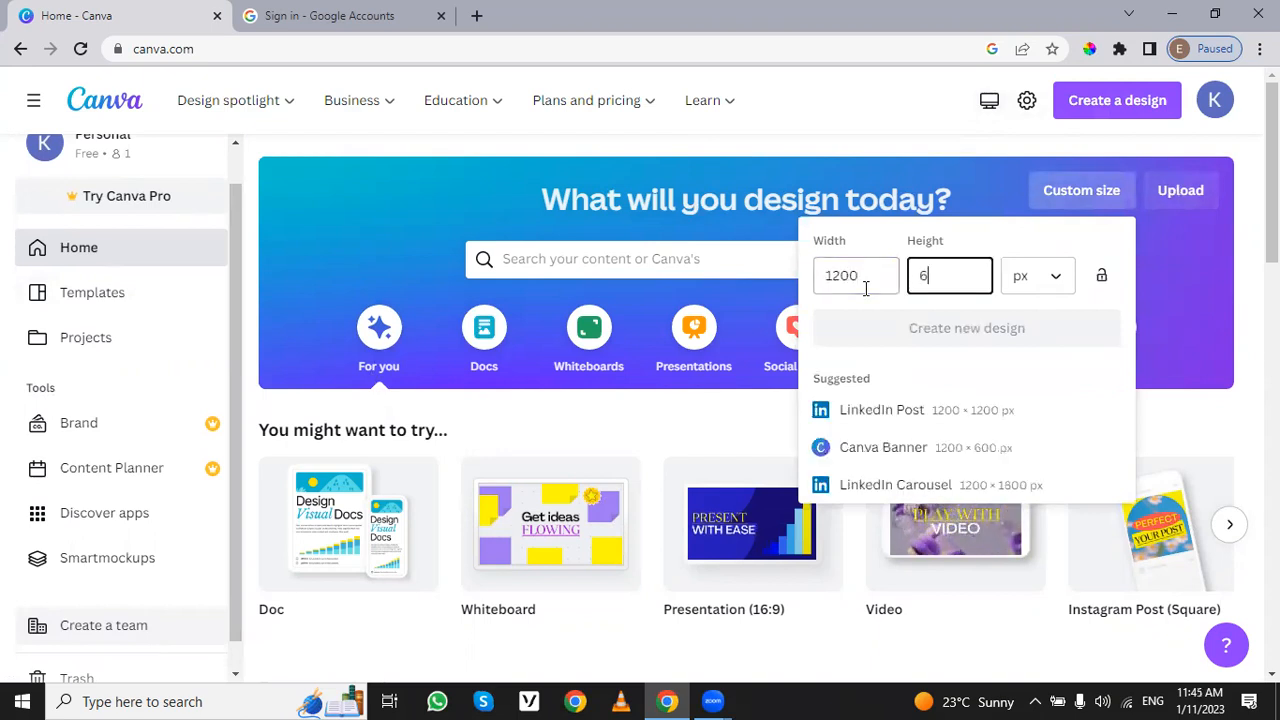
type("00")
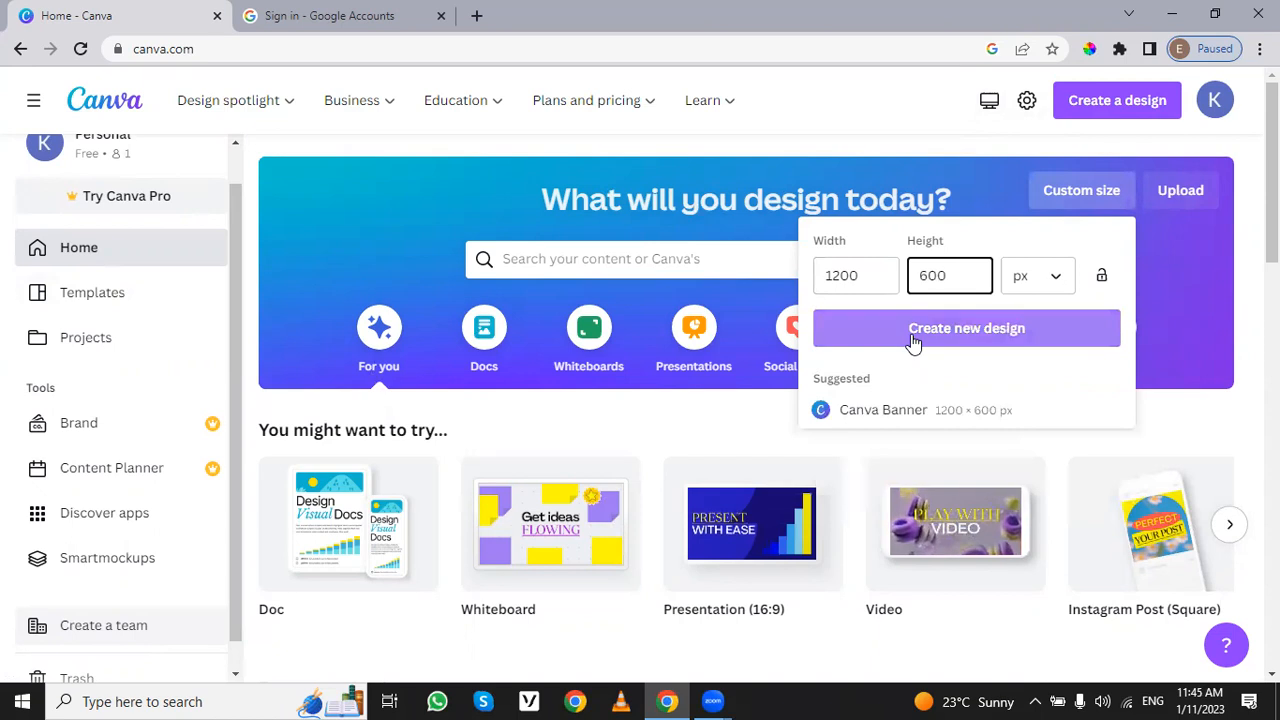
left_click(913, 334)
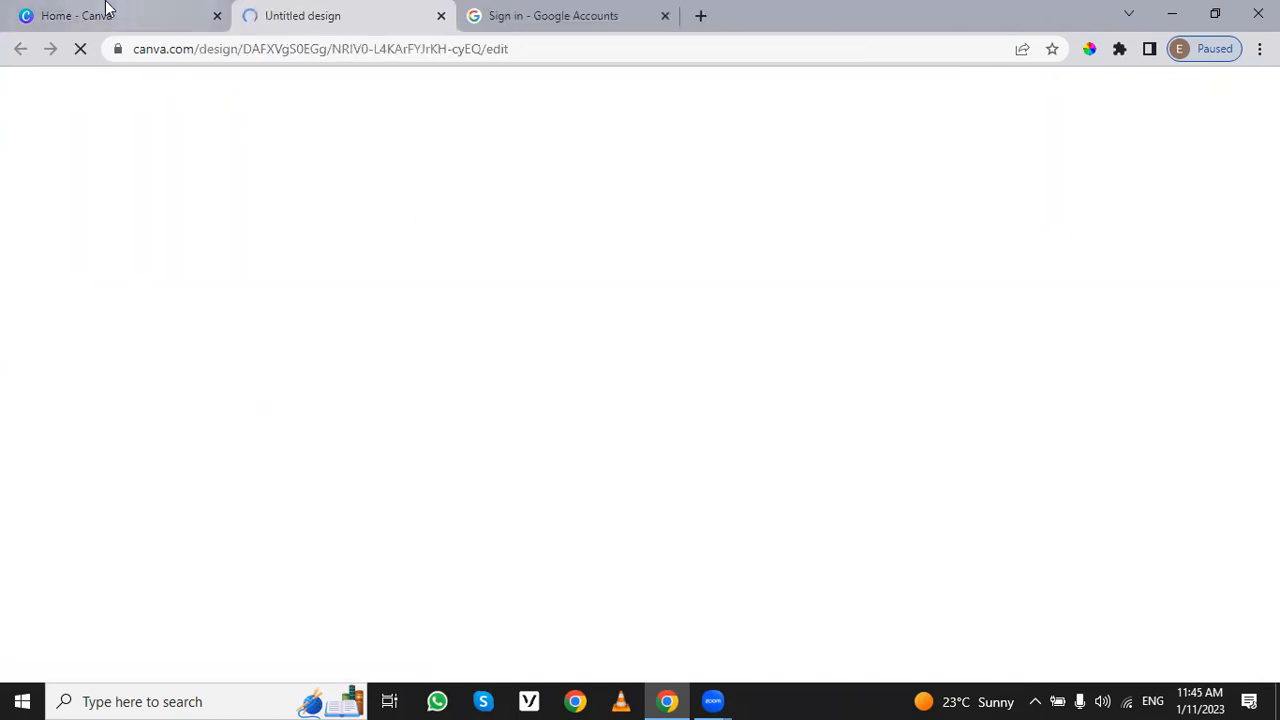
left_click(106, 10)
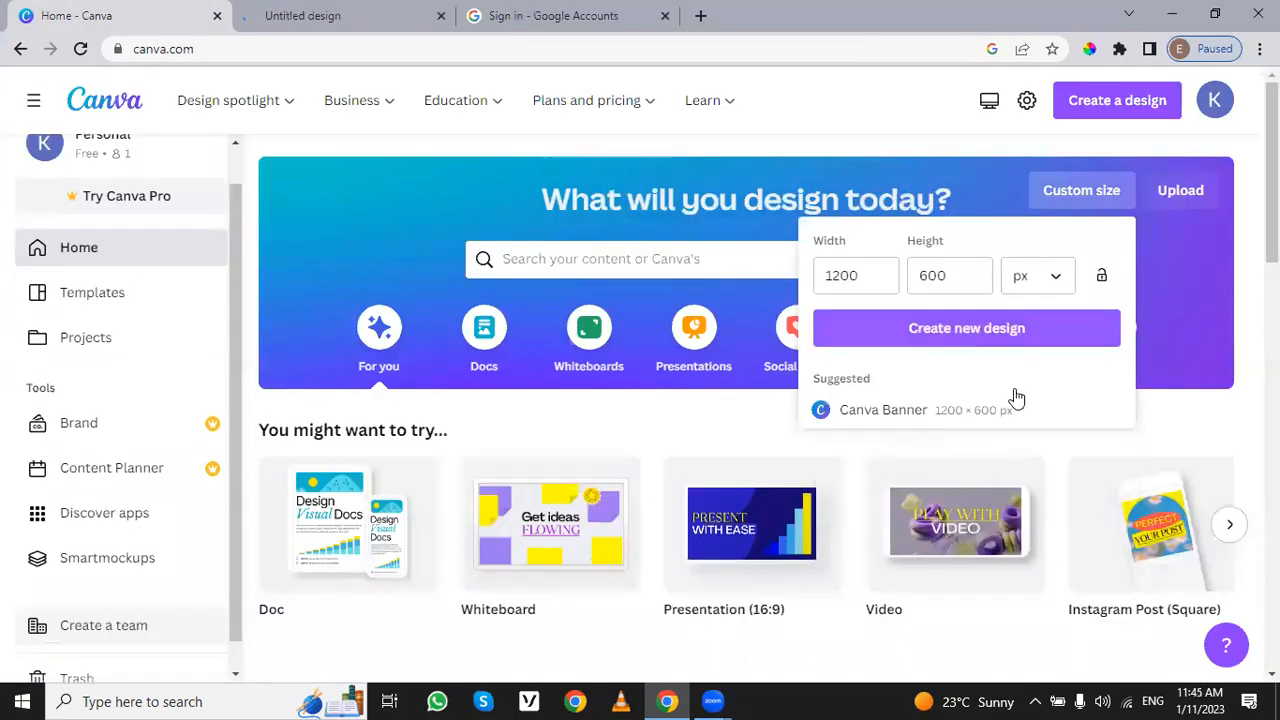
left_click(953, 330)
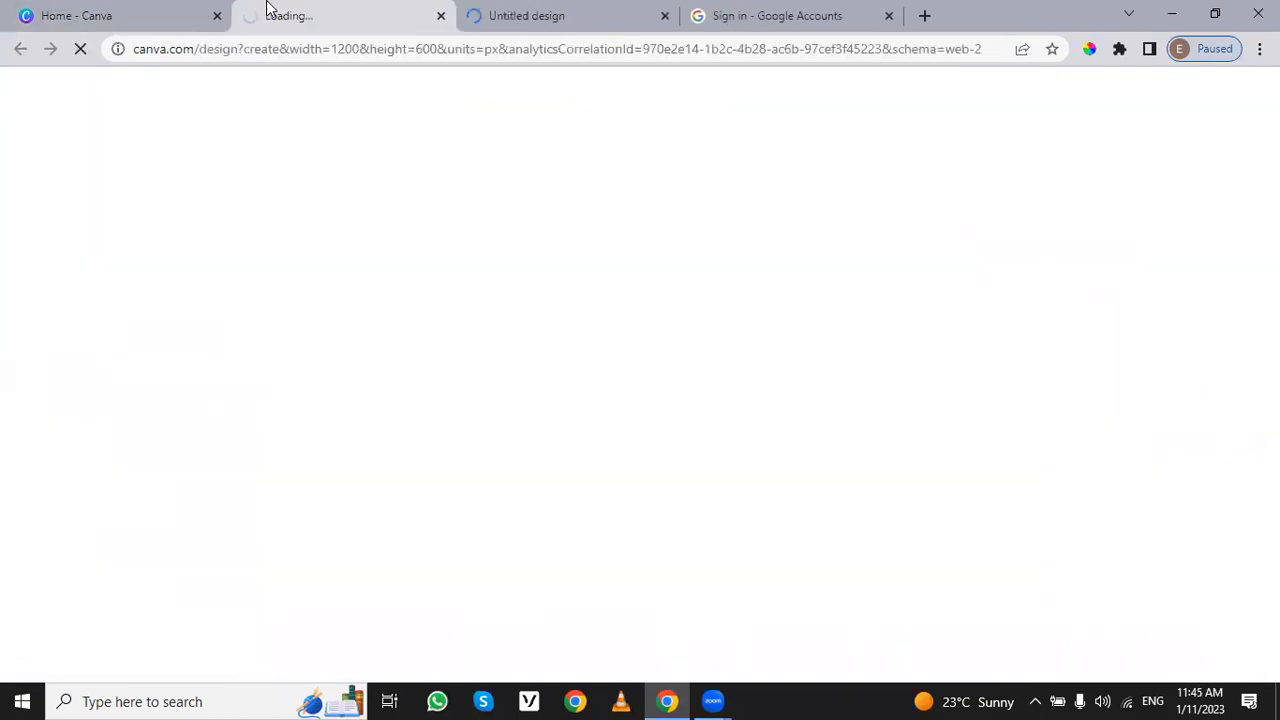
left_click(540, 15)
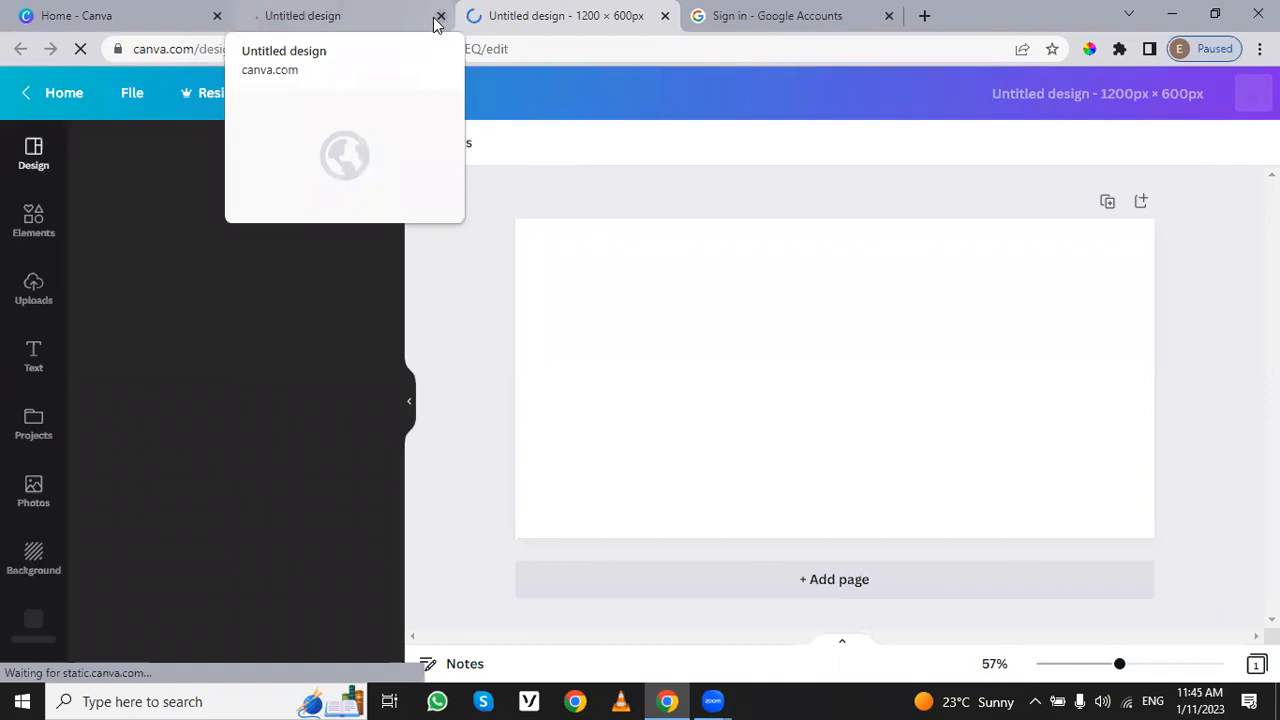
left_click(440, 16)
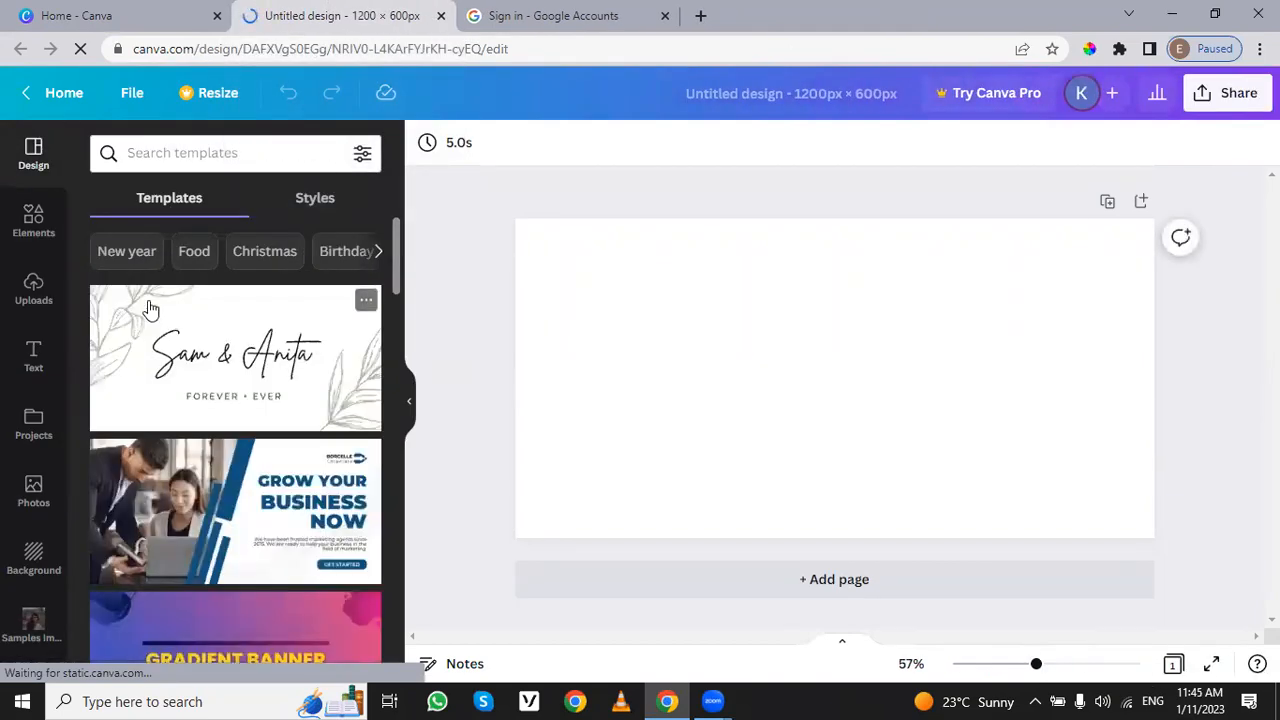
Step: Browse the suggested design templates and the categories of the elements library, down to the frames and grids
scroll(217, 403, "down", 5)
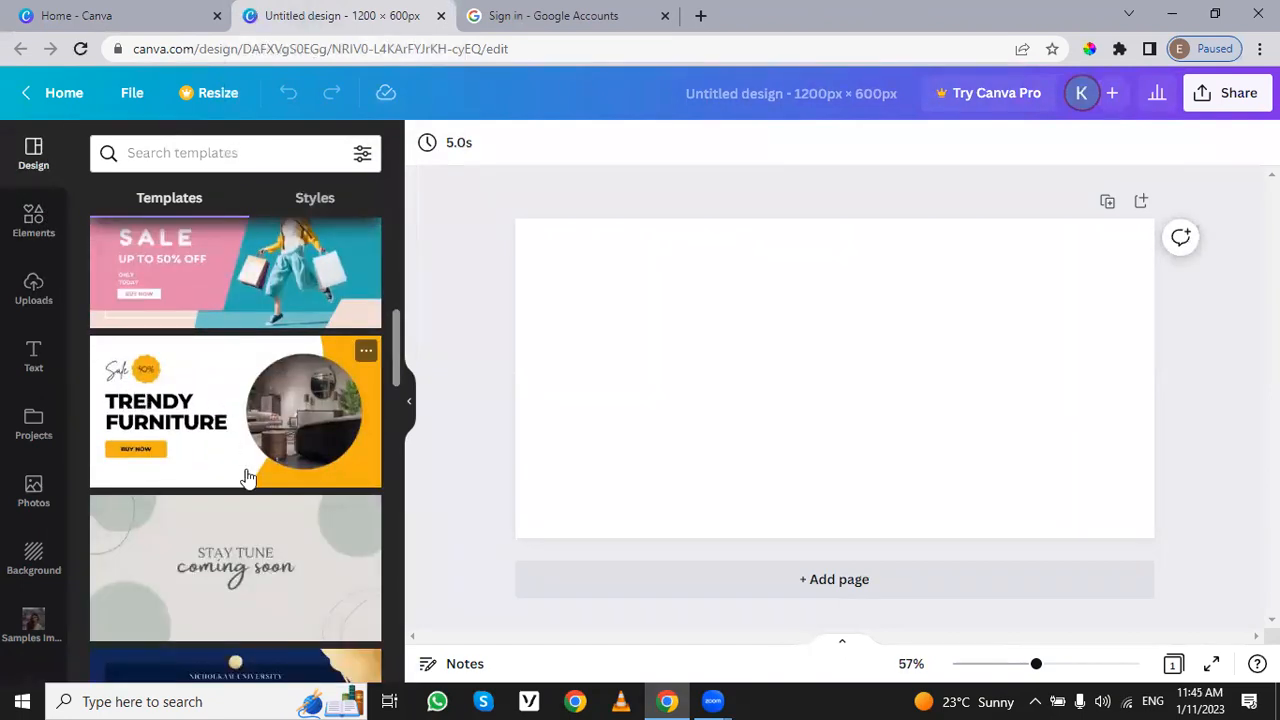
scroll(247, 478, "down", 6)
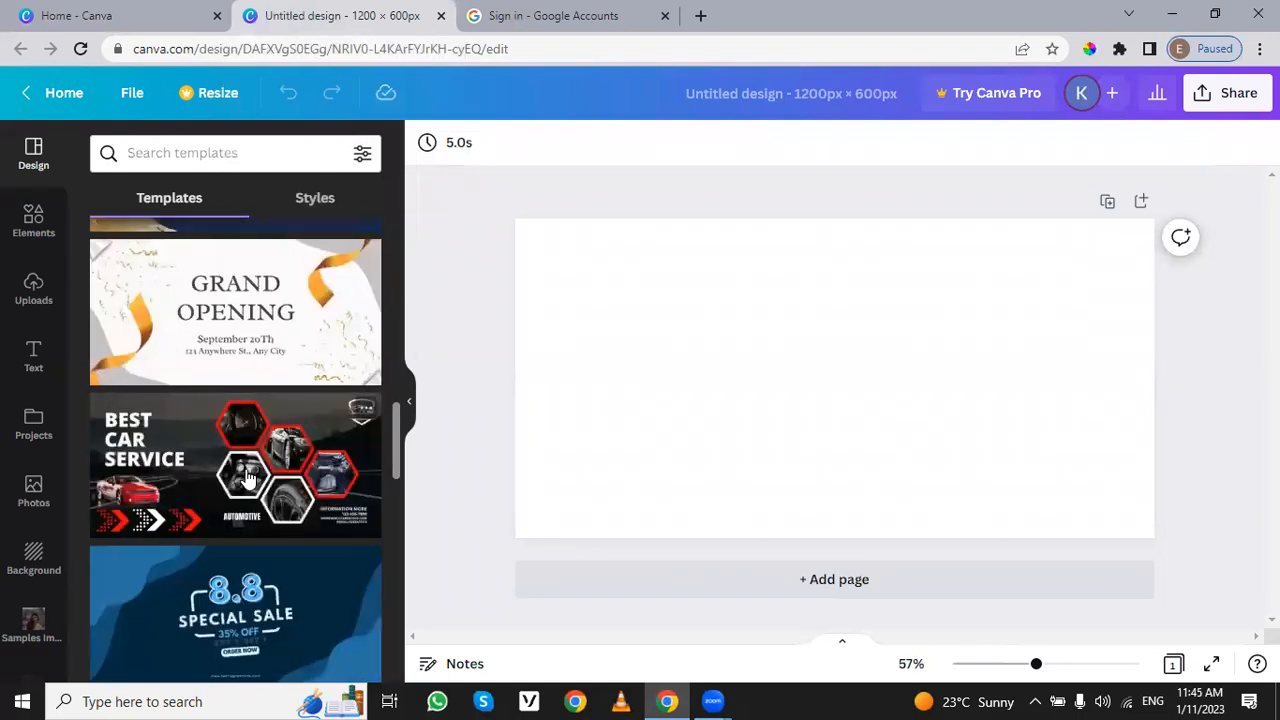
scroll(247, 478, "up", 5)
left_click(33, 220)
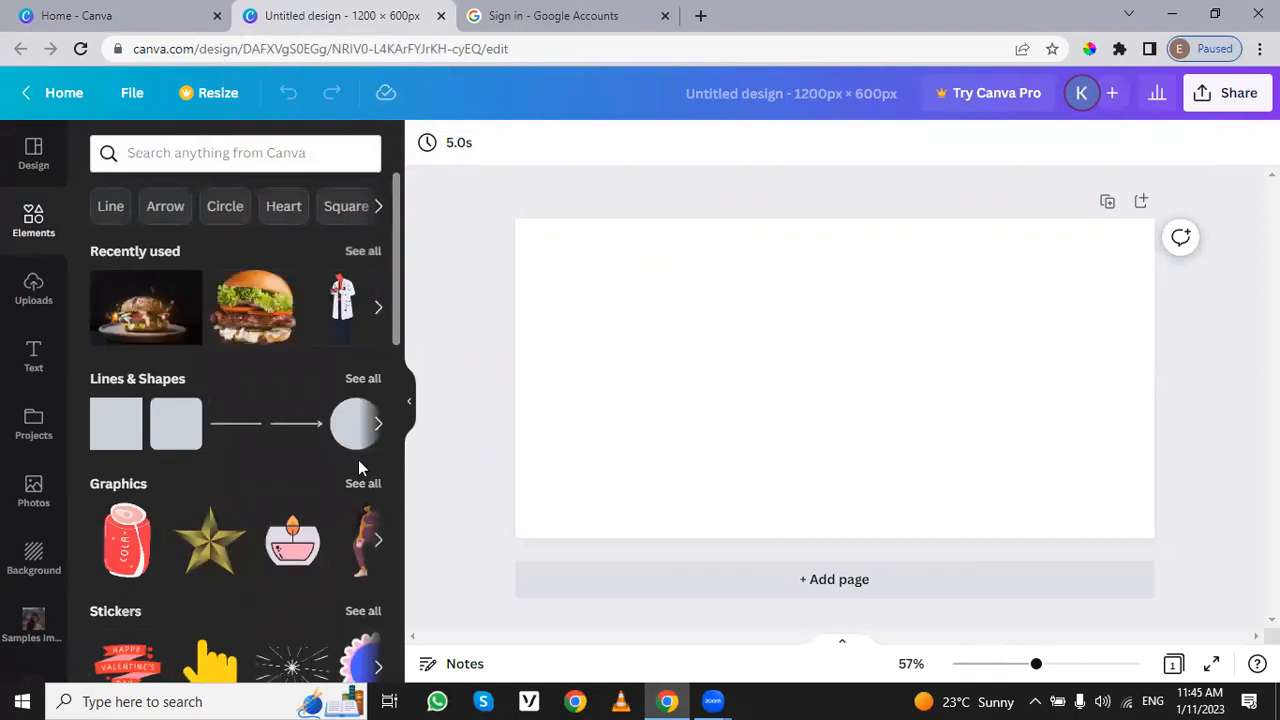
scroll(365, 300, "down", 10)
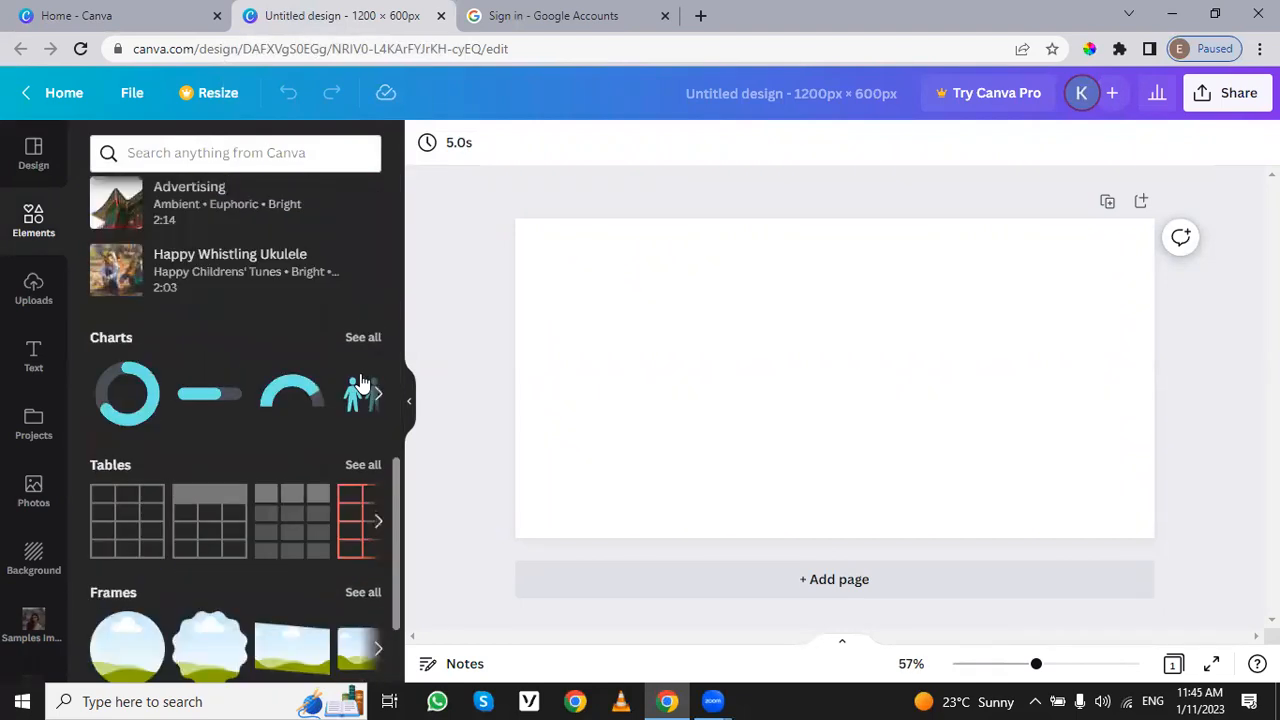
scroll(362, 383, "up", 4)
scroll(362, 383, "down", 6)
scroll(362, 383, "up", 1)
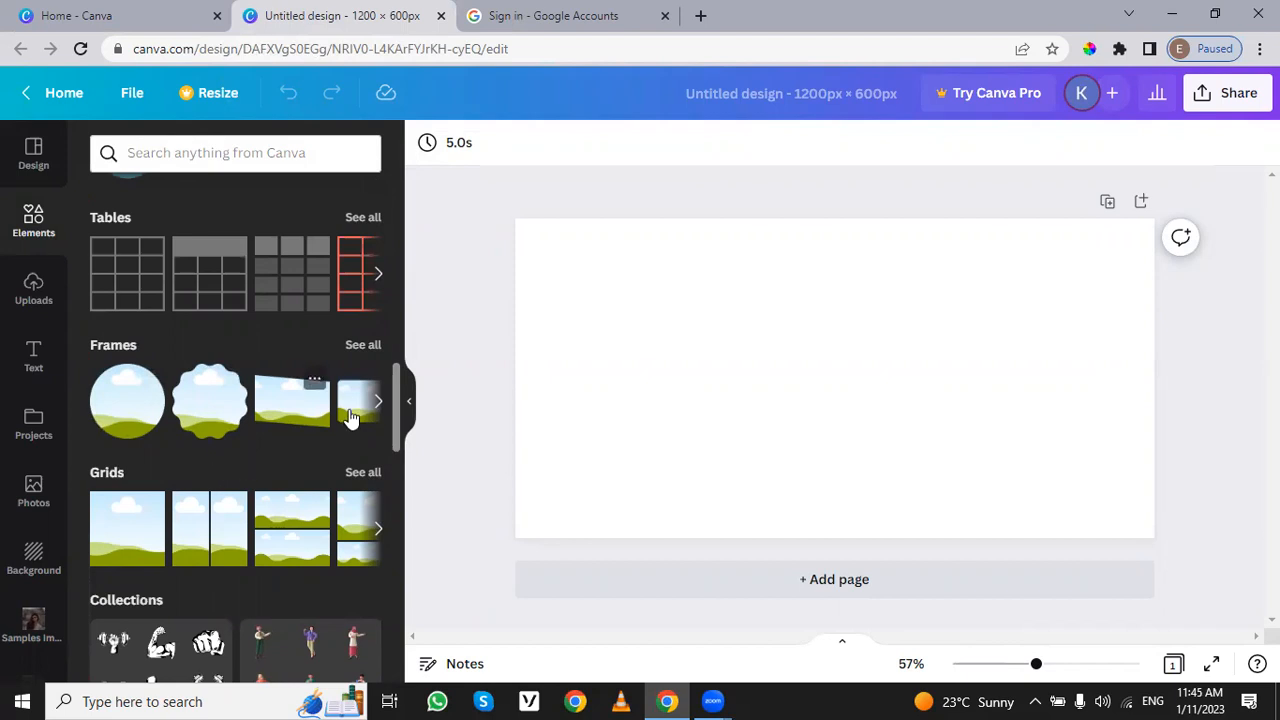
Step: Add the smartphone frame from the full frames collection to the middle of the page and enlarge it
left_click(363, 346)
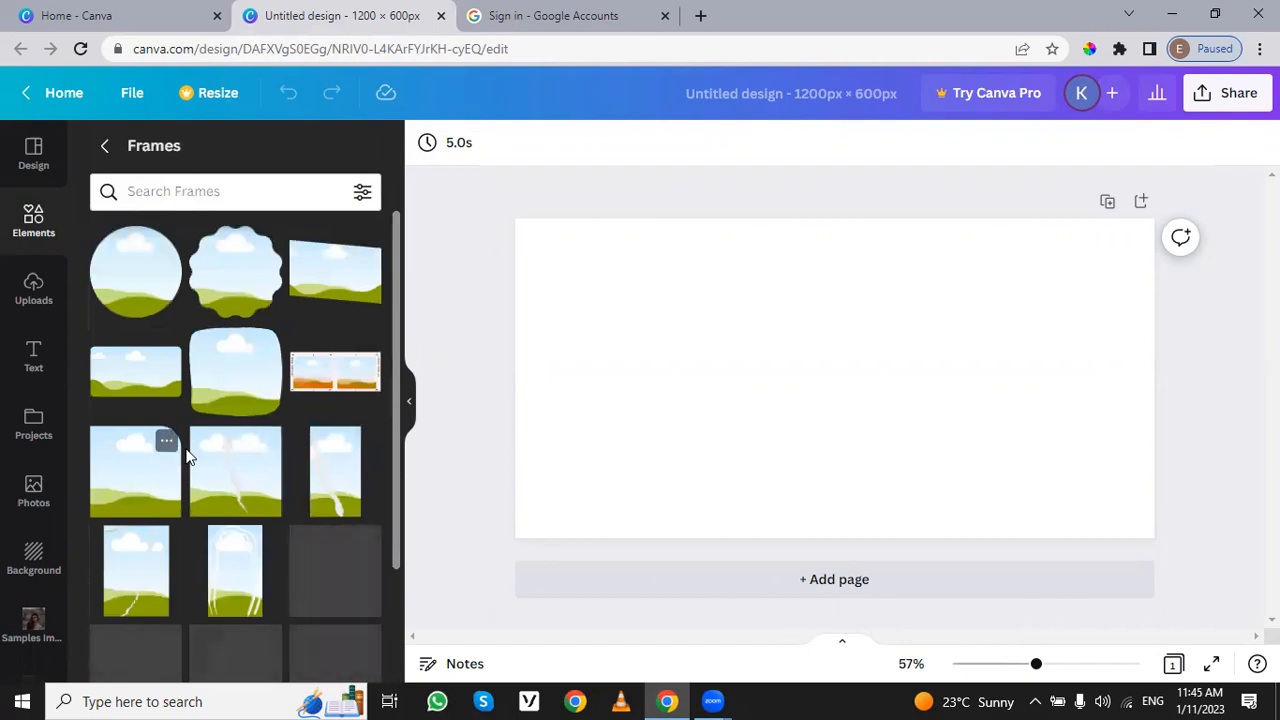
scroll(310, 370, "down", 5)
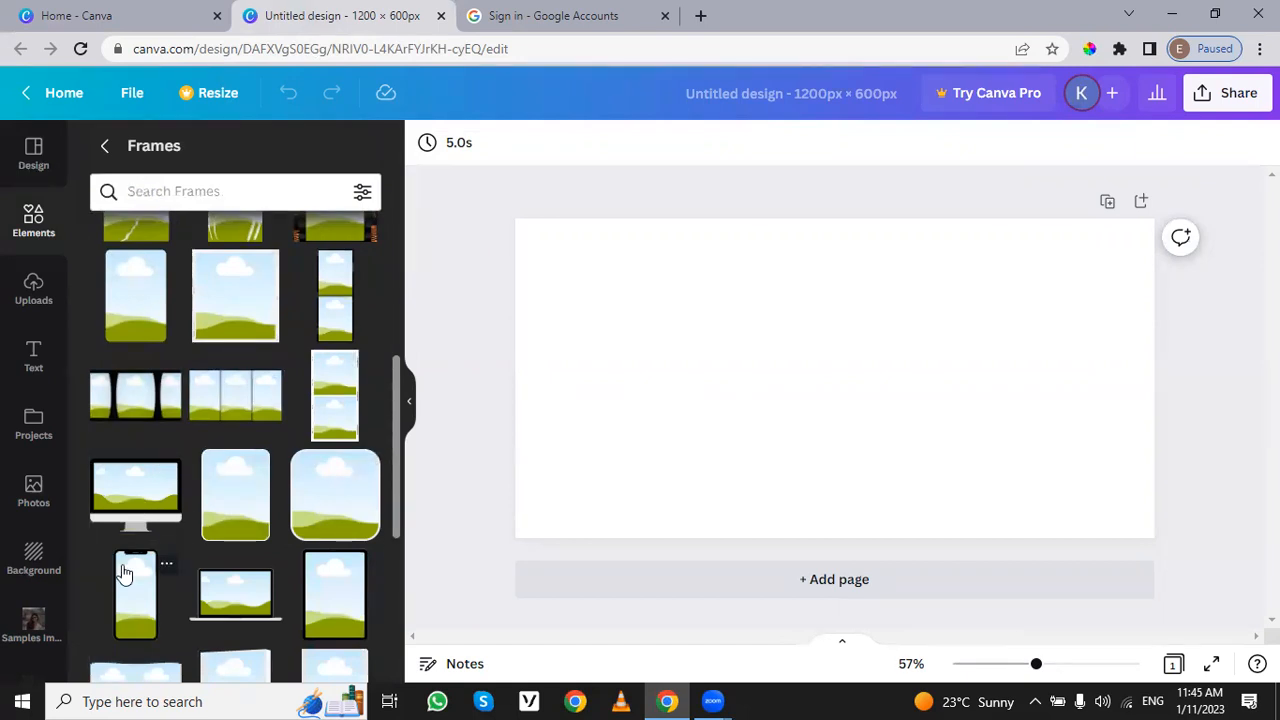
left_click_drag(123, 573, 829, 338)
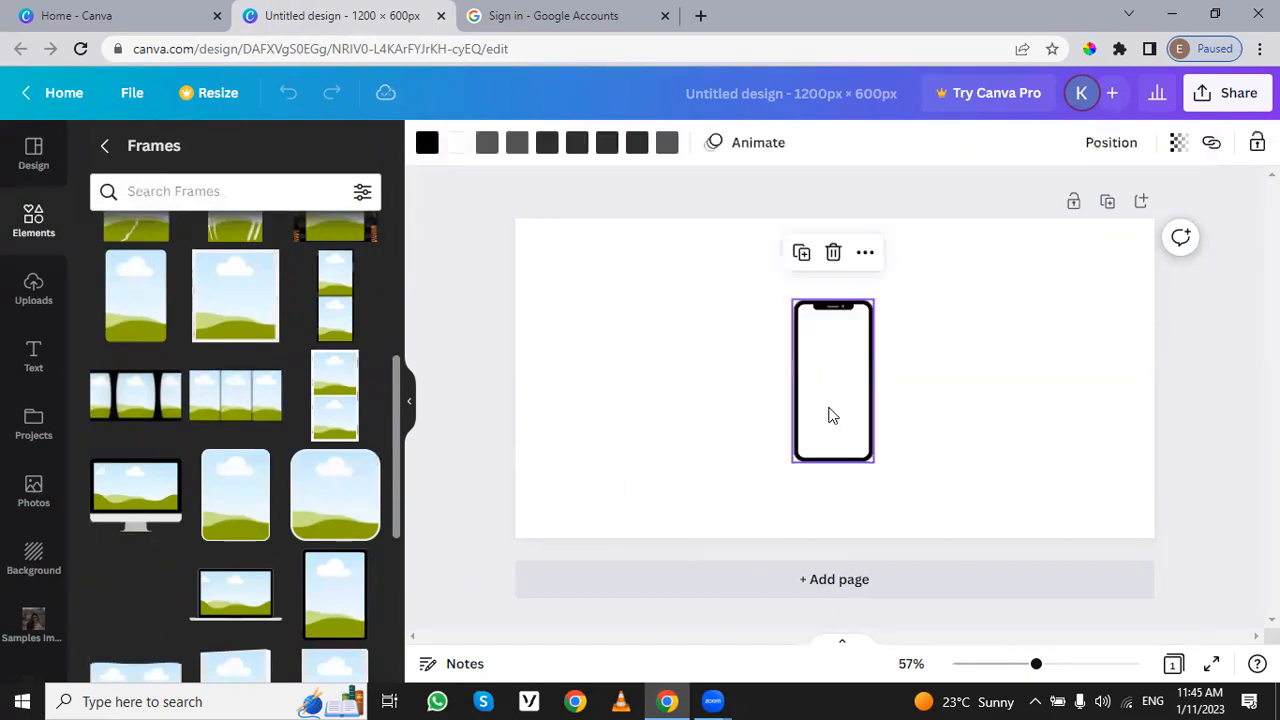
left_click_drag(867, 455, 869, 418)
Step: Fill the phone frame with the trending stock photo of a person in pink holding a cake
left_click(38, 508)
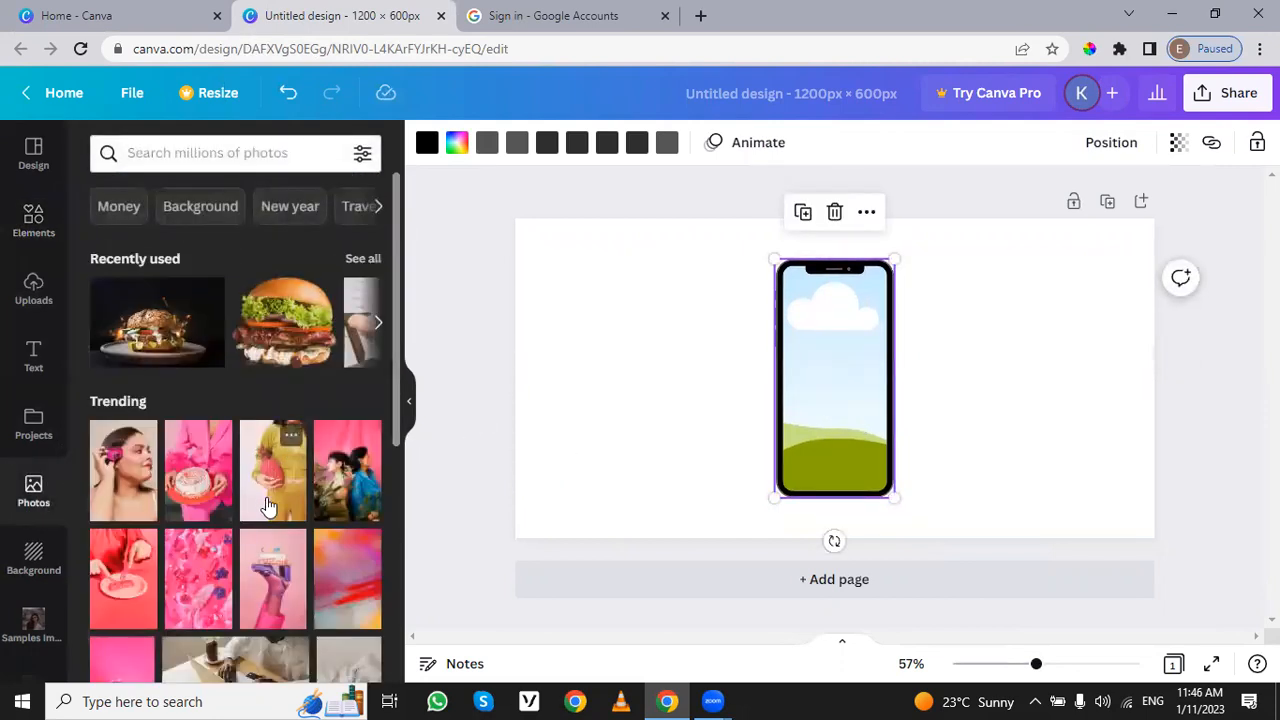
scroll(268, 505, "down", 1)
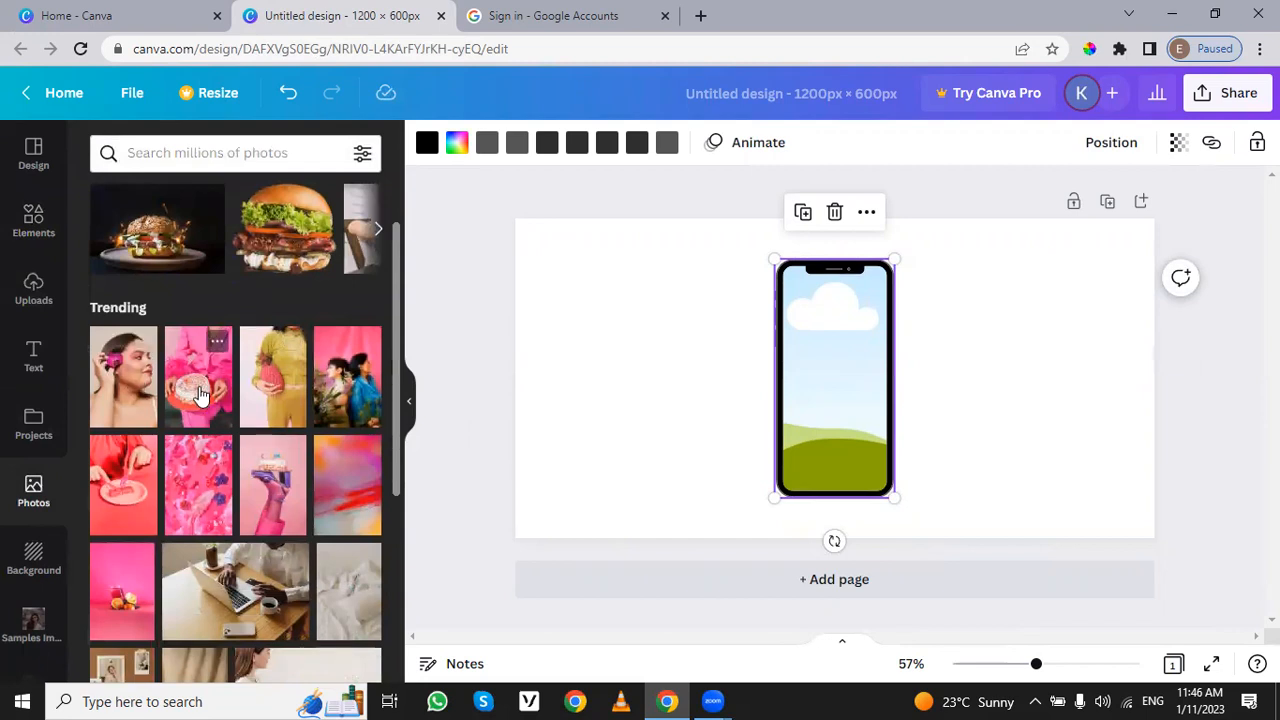
left_click_drag(184, 405, 835, 393)
left_click(983, 435)
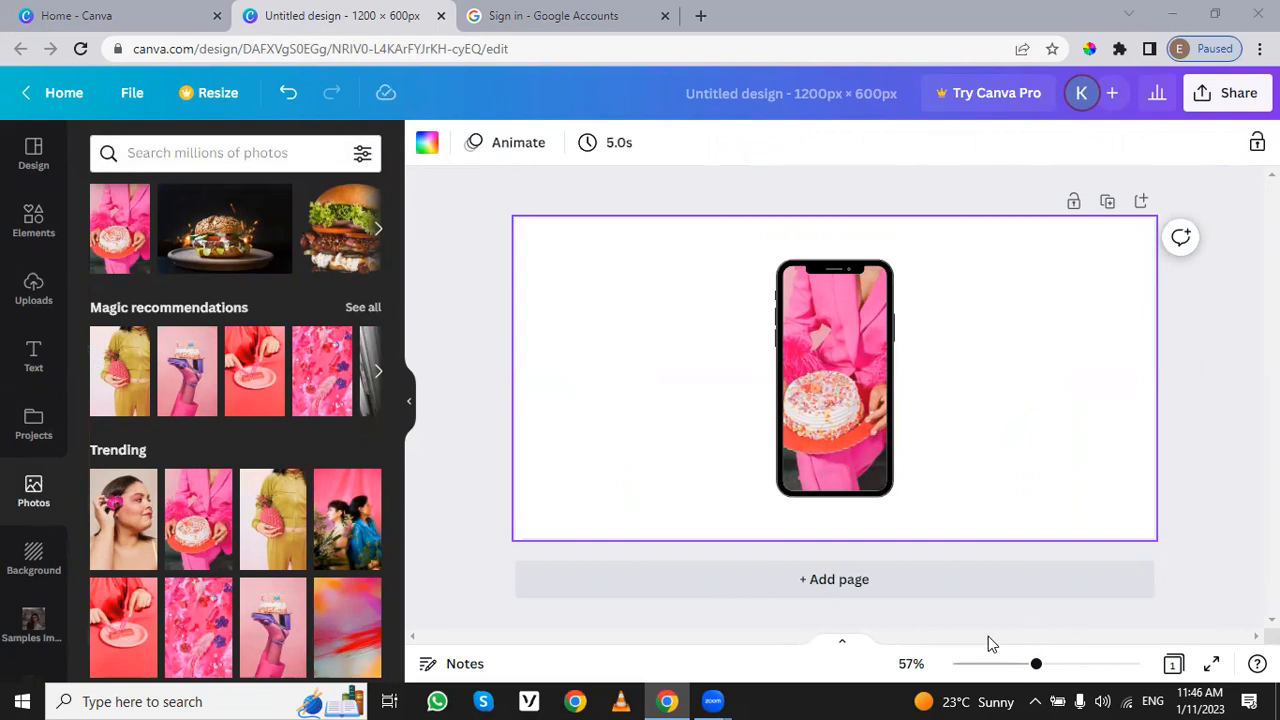
Step: Replace the photo in the phone frame with the pineapple photo, and that one with the photo of two people against pink
left_click_drag(275, 520, 775, 412)
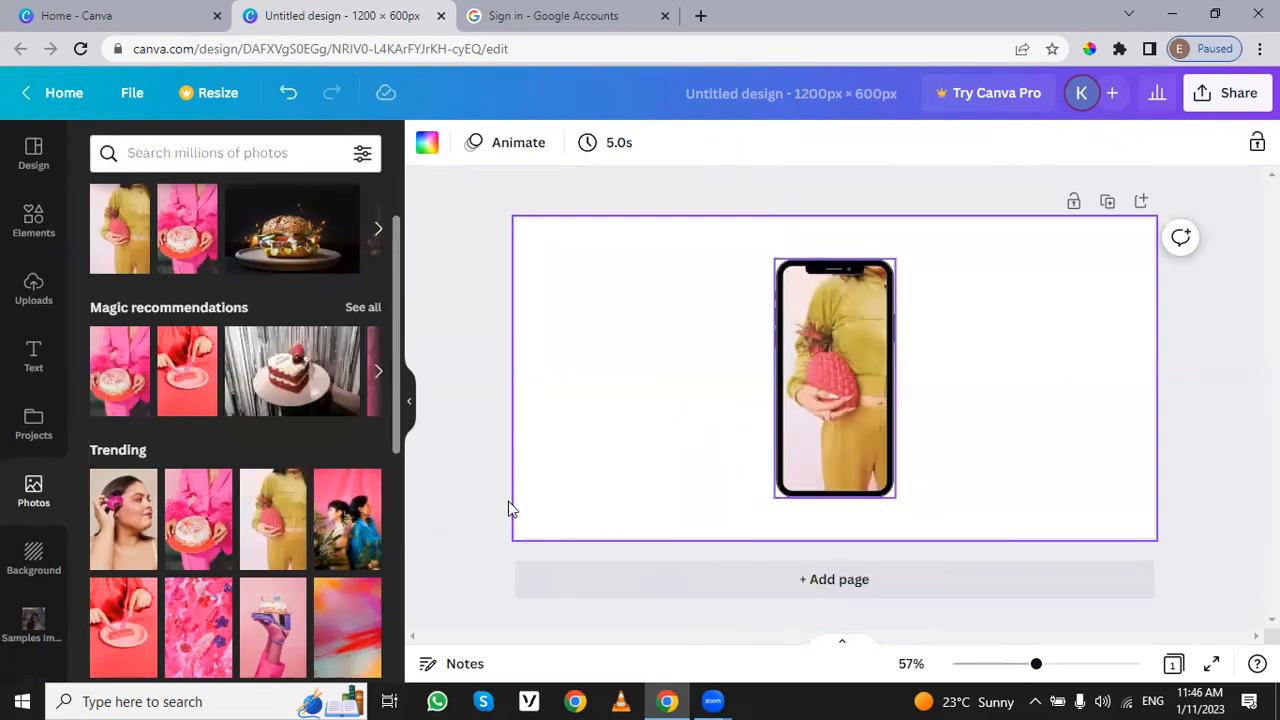
left_click_drag(347, 540, 810, 348)
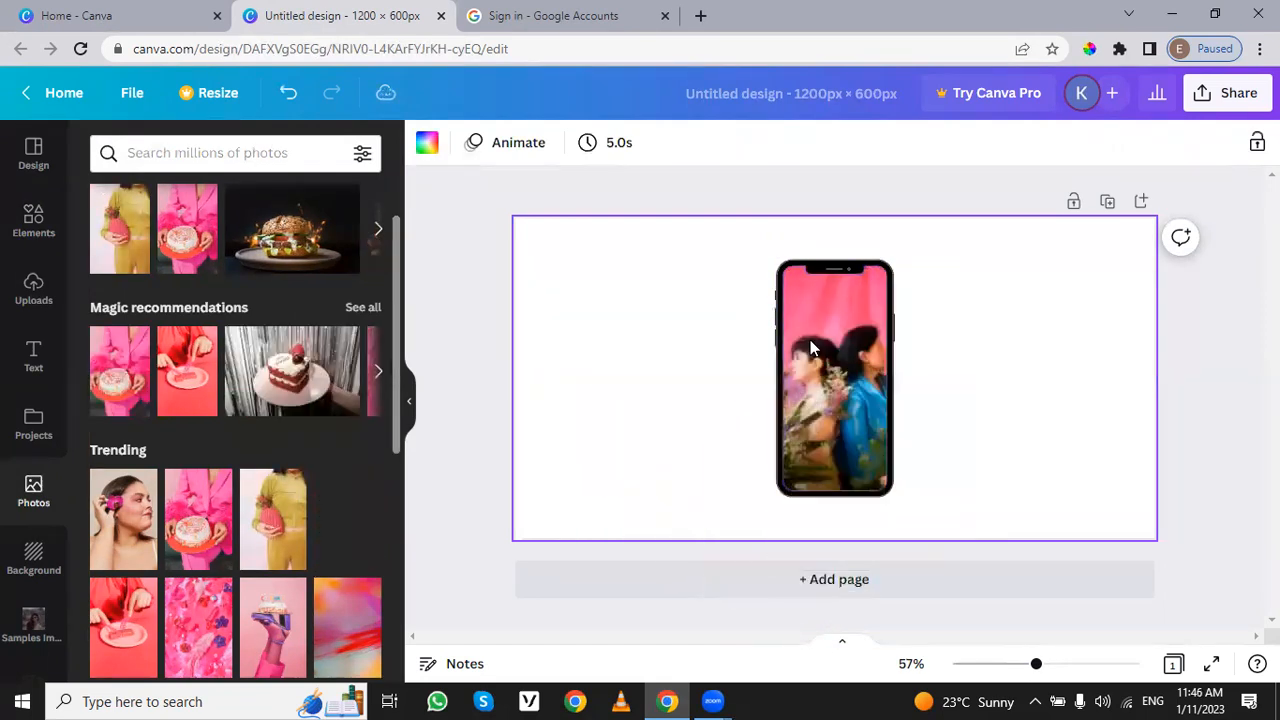
Step: Enlarge the photo slightly inside the phone frame and shift its crop so that both people are in view
double_click(851, 407)
left_click_drag(911, 495, 932, 509)
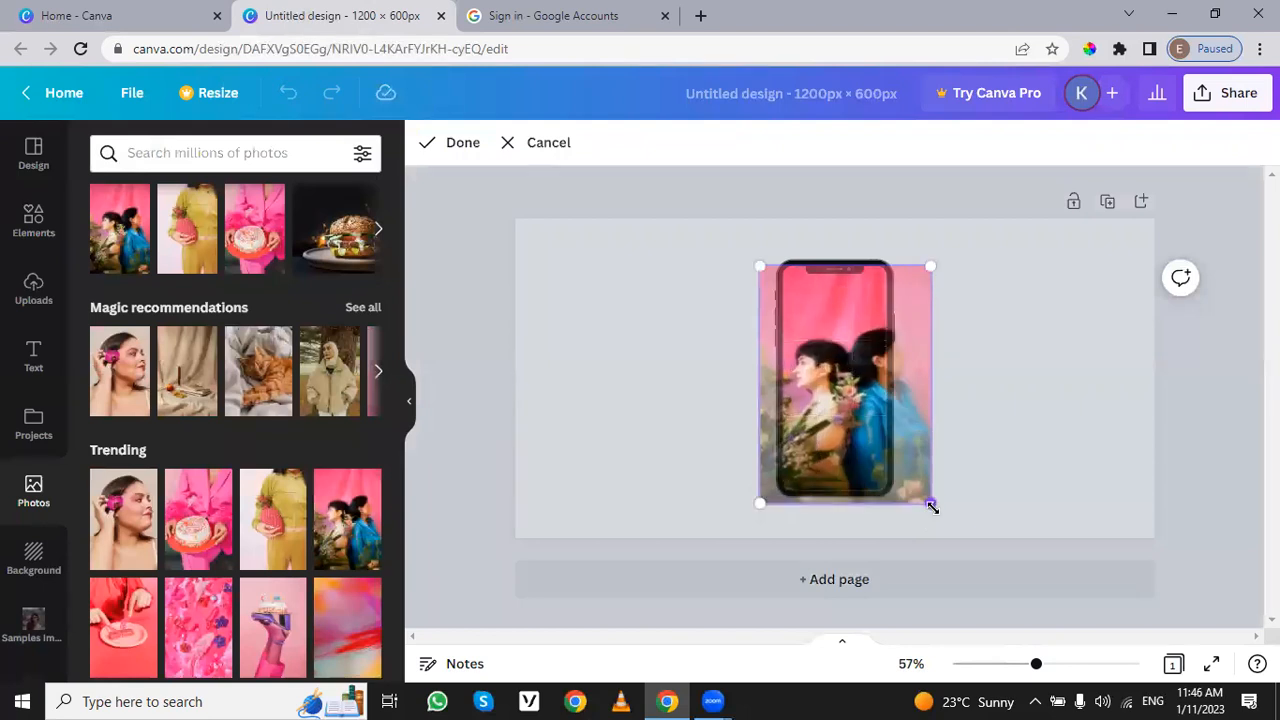
left_click(1020, 403)
left_click(1010, 403)
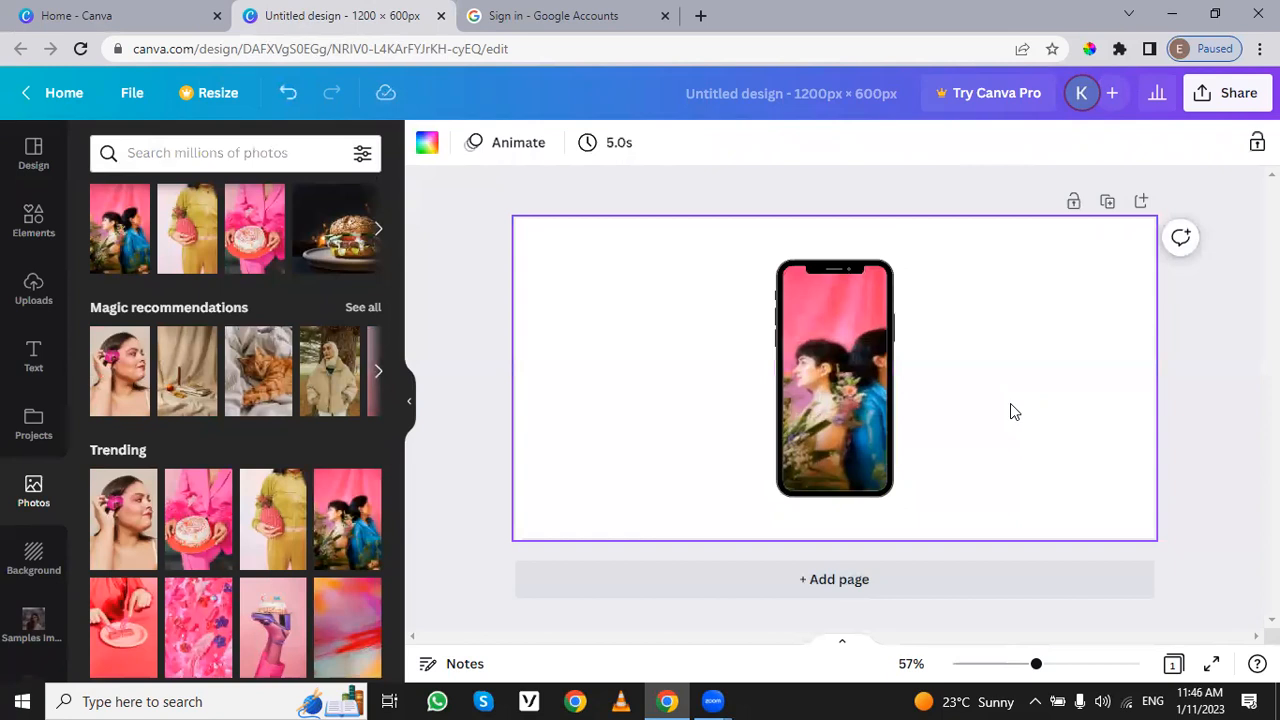
double_click(793, 413)
left_click_drag(820, 402, 908, 381)
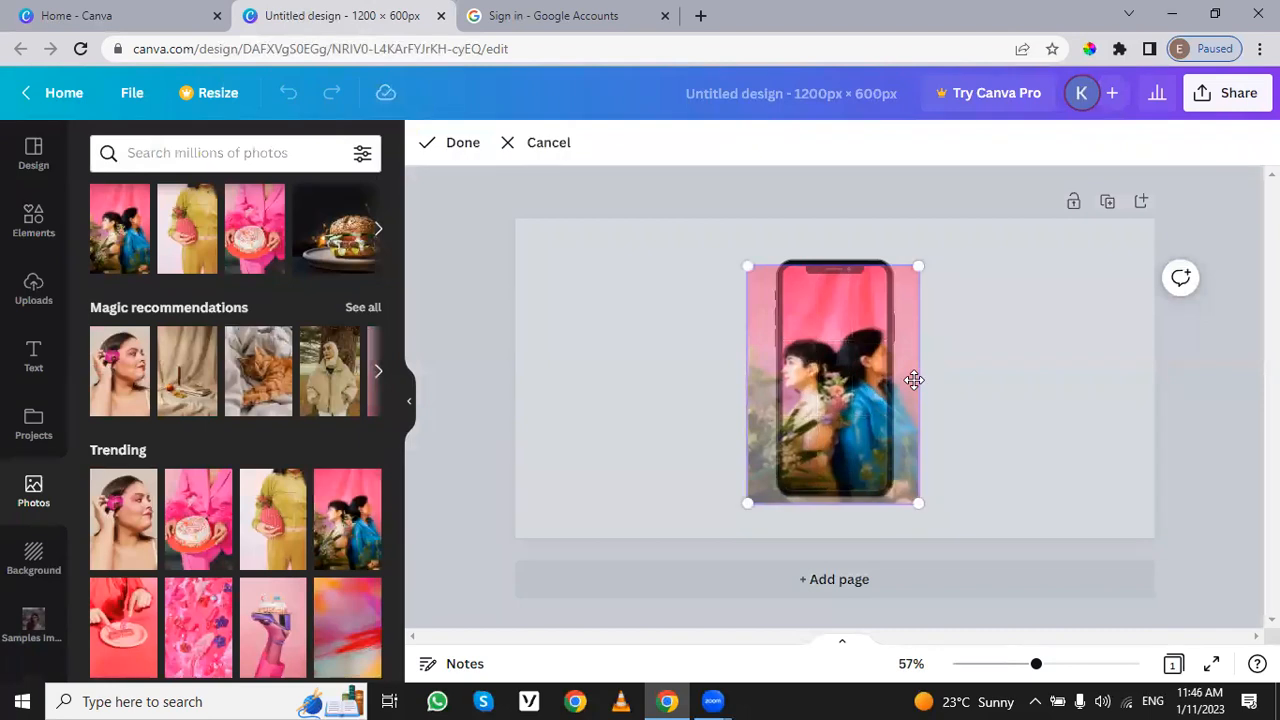
left_click(993, 378)
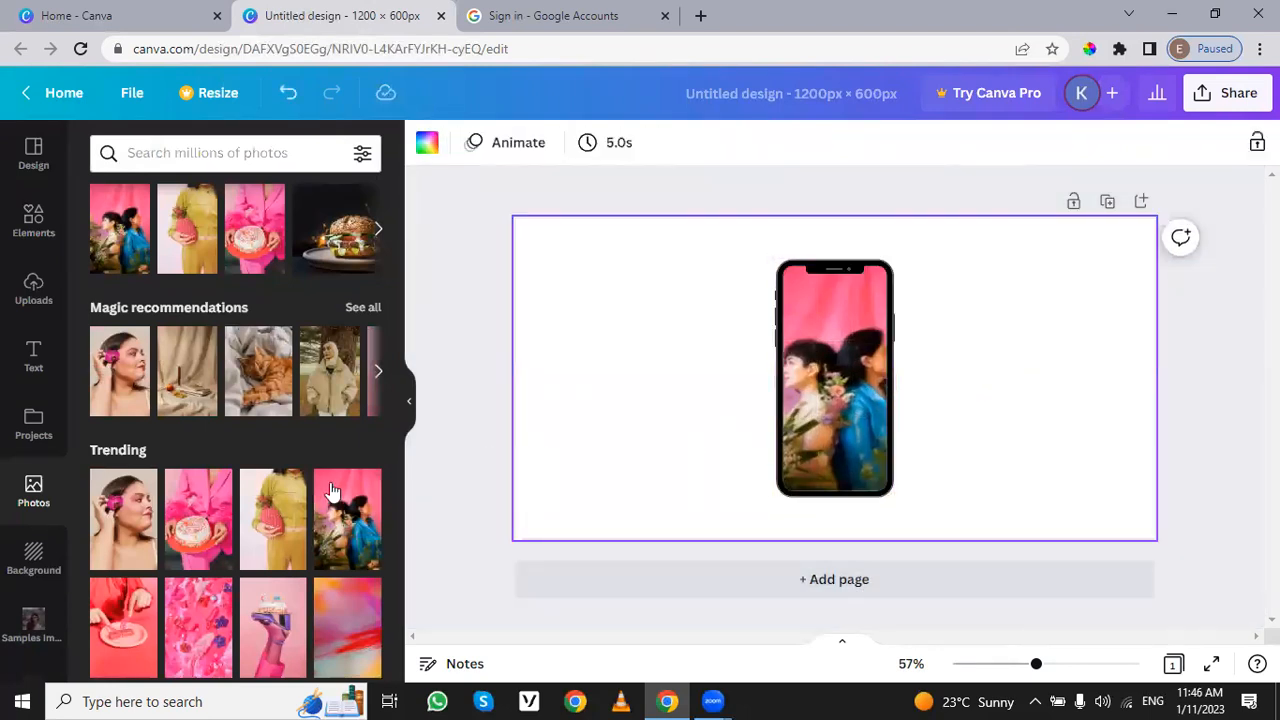
Step: Replace the photo in the phone frame with the pinboard photo, and that one with the photo of fruit and a drink on pink
scroll(327, 491, "down", 5)
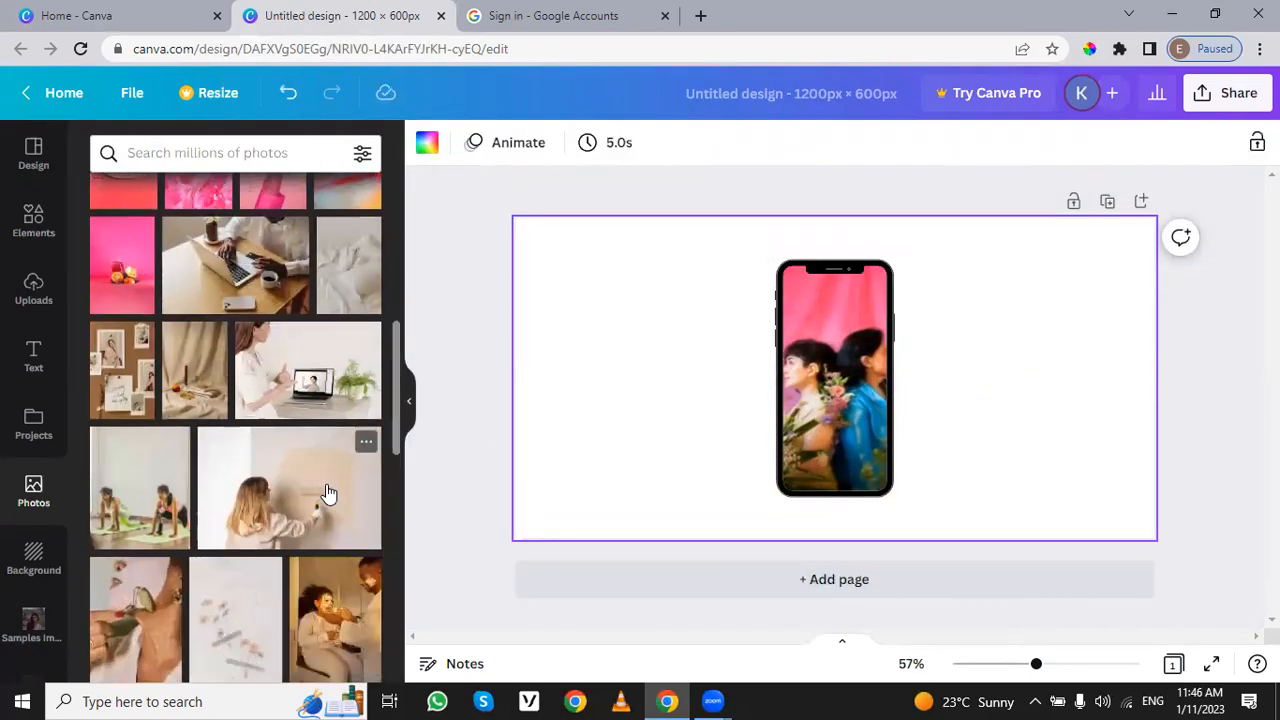
left_click_drag(122, 368, 739, 400)
left_click_drag(124, 285, 820, 360)
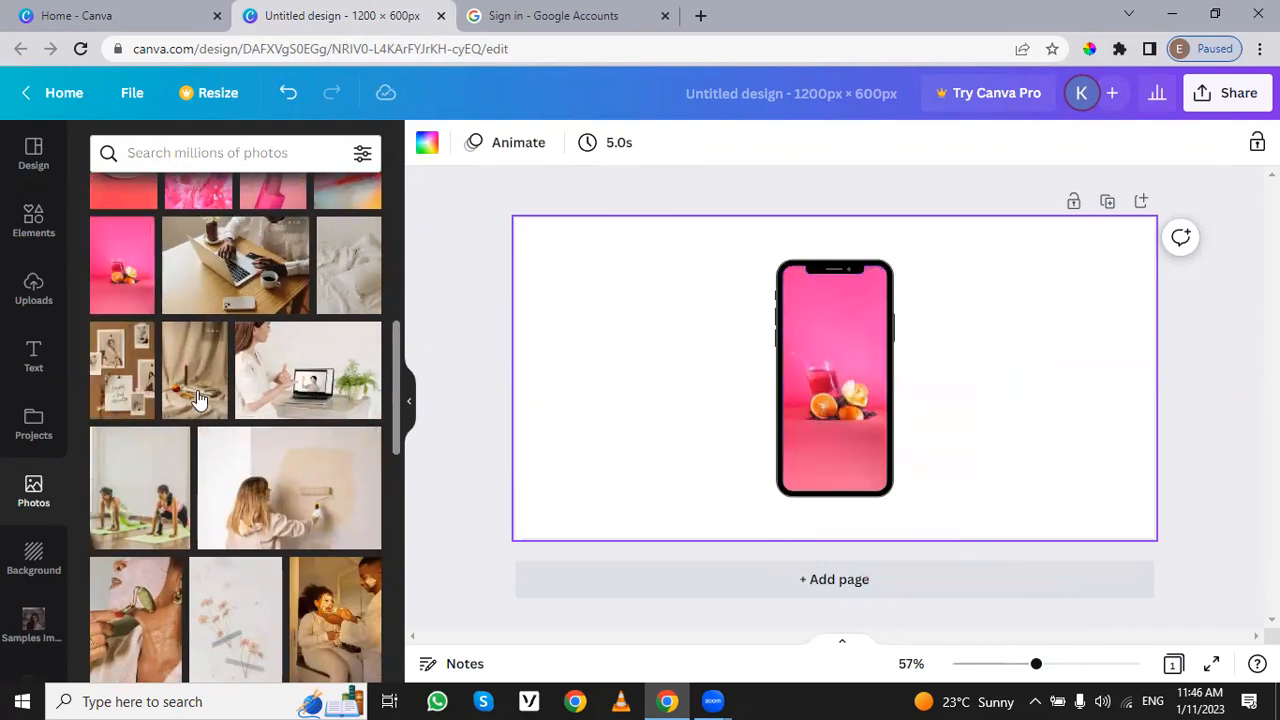
Step: Fill the phone frame with the uploaded portrait of a woman beside a candle, and remove that photo from the frame again
scroll(210, 340, "up", 10)
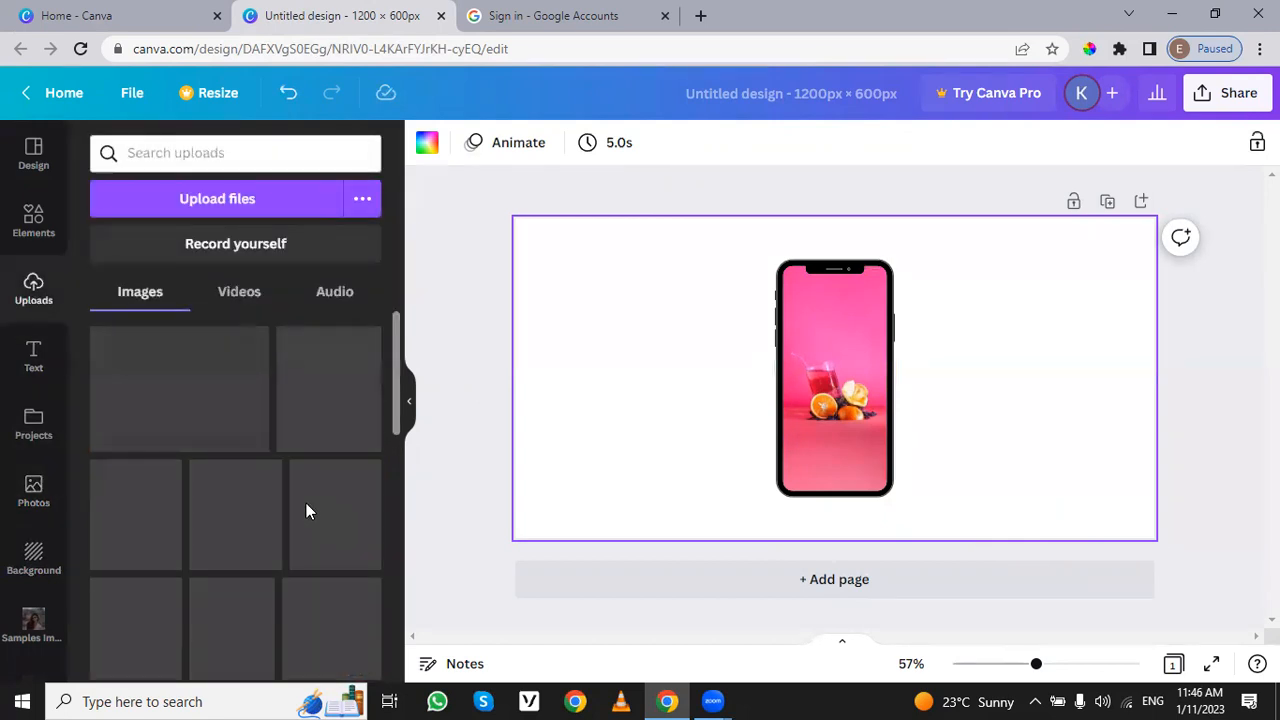
scroll(305, 545, "down", 3)
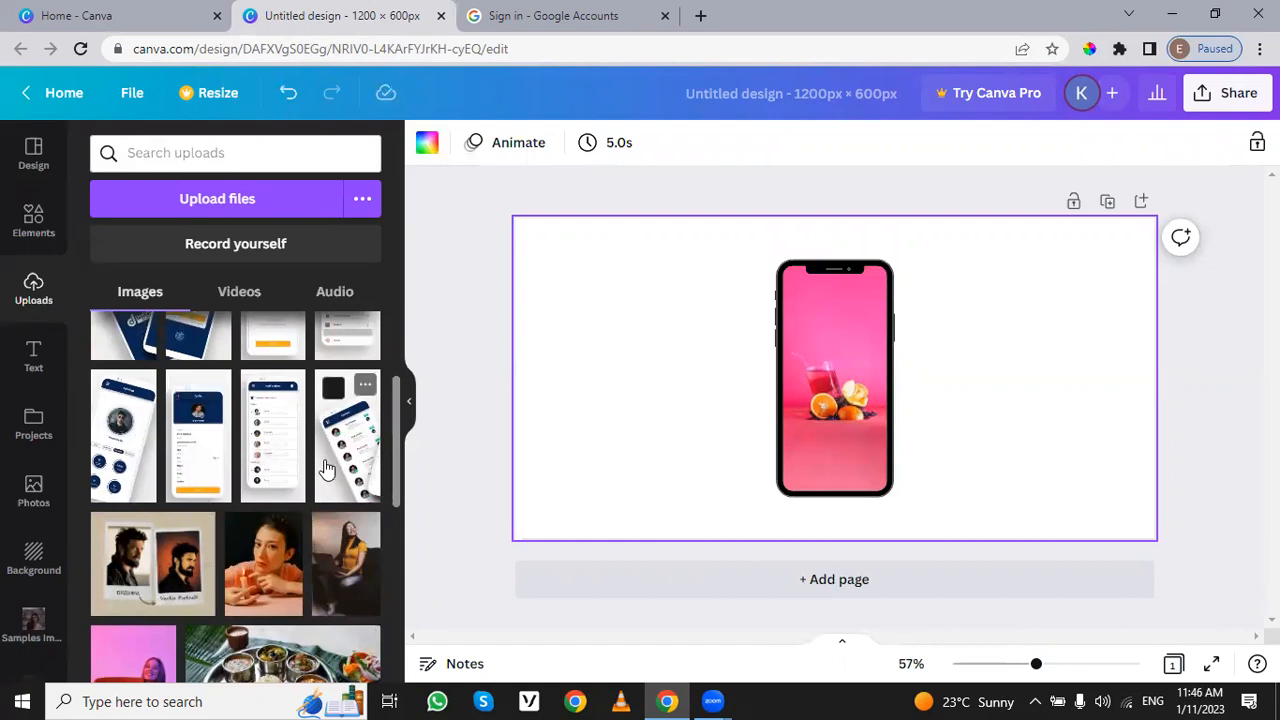
left_click_drag(296, 556, 820, 370)
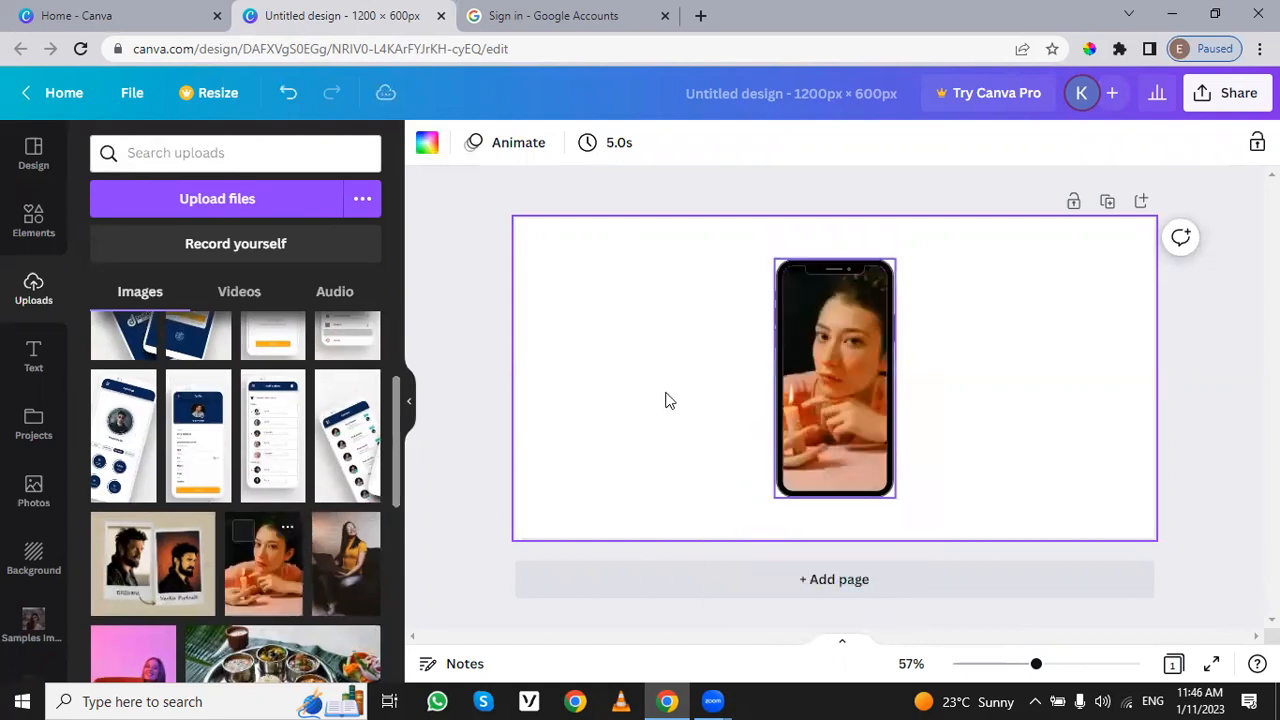
left_click(843, 311)
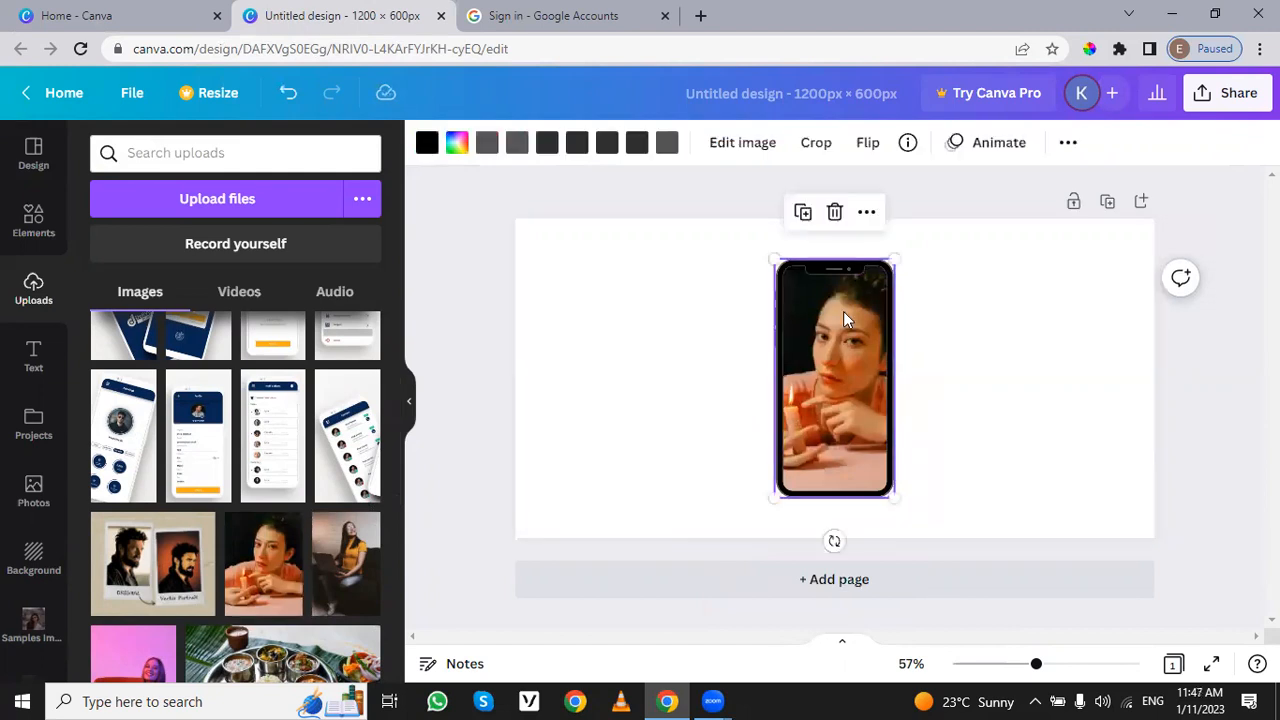
key("Delete")
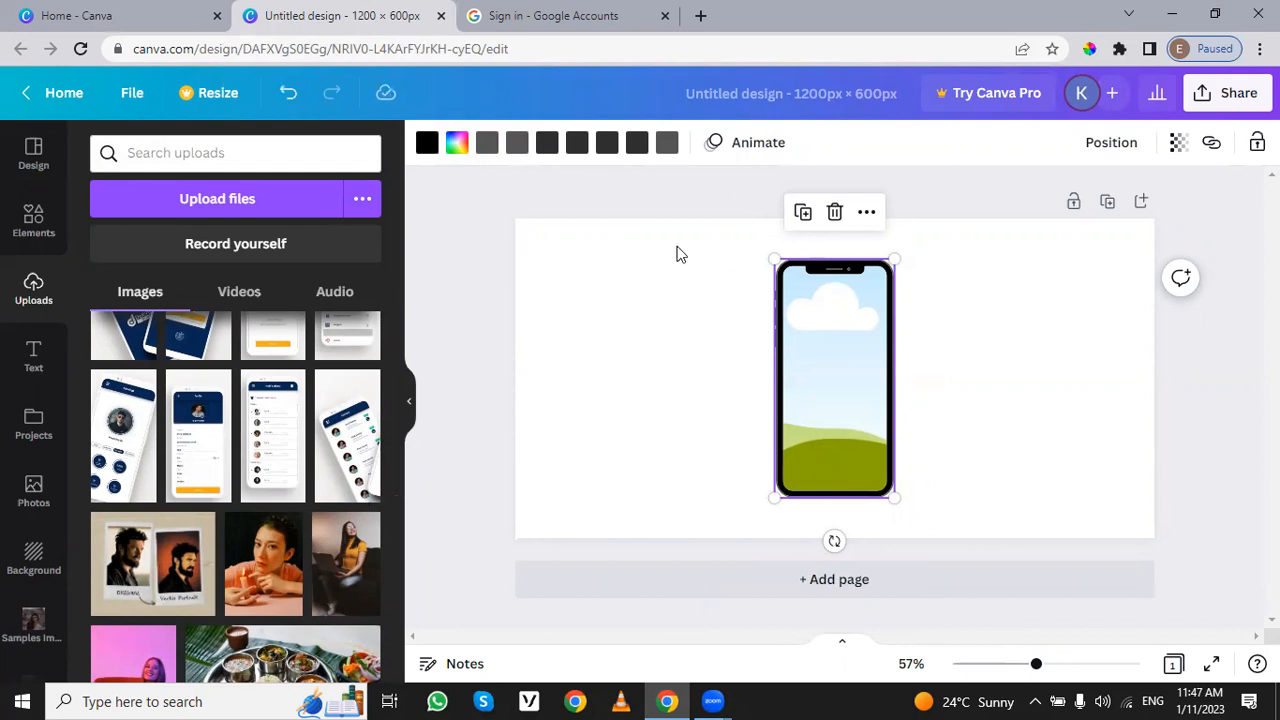
Step: Change one of the phone frame's dark grey colours to the default dark violet
left_click(583, 148)
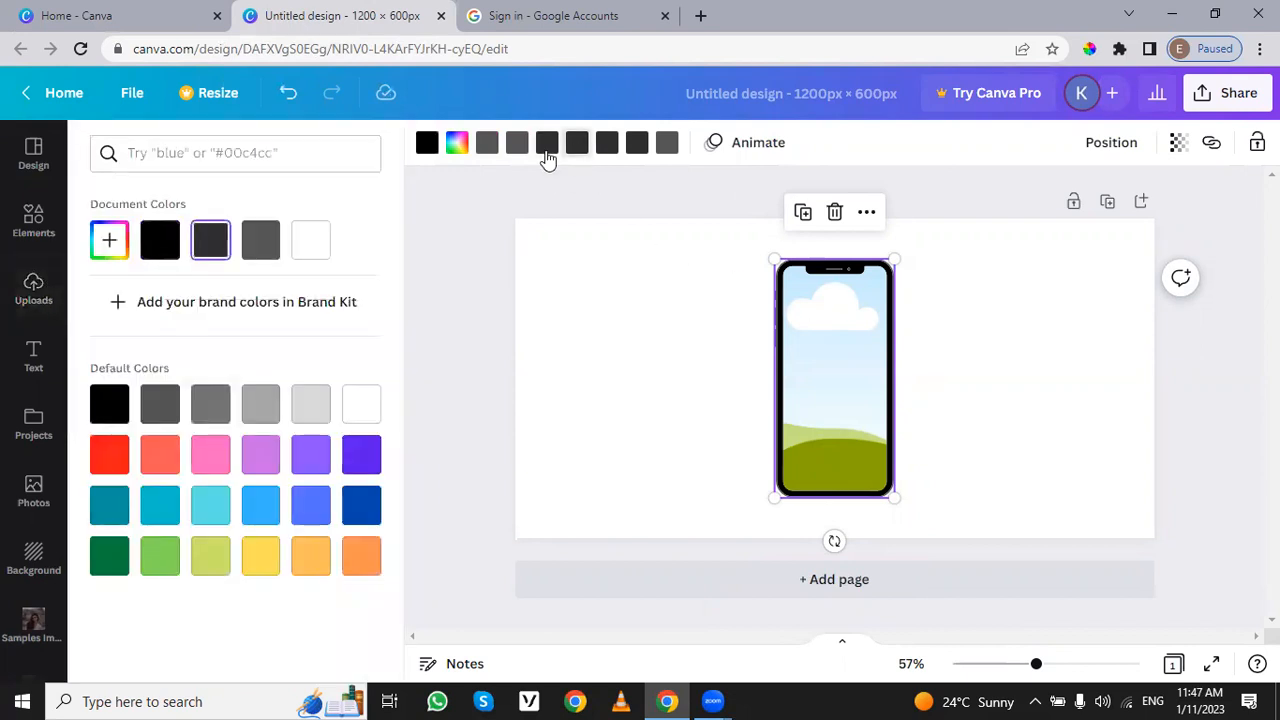
left_click(367, 472)
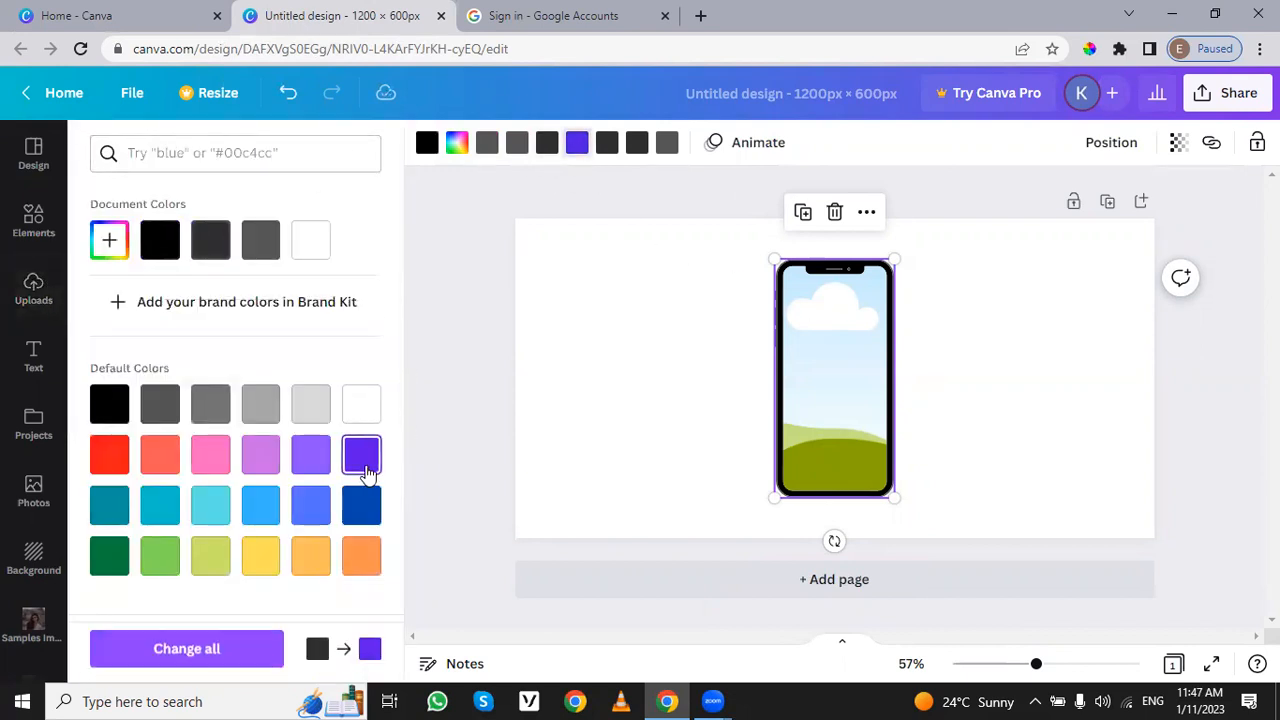
left_click(618, 332)
left_click(1003, 349)
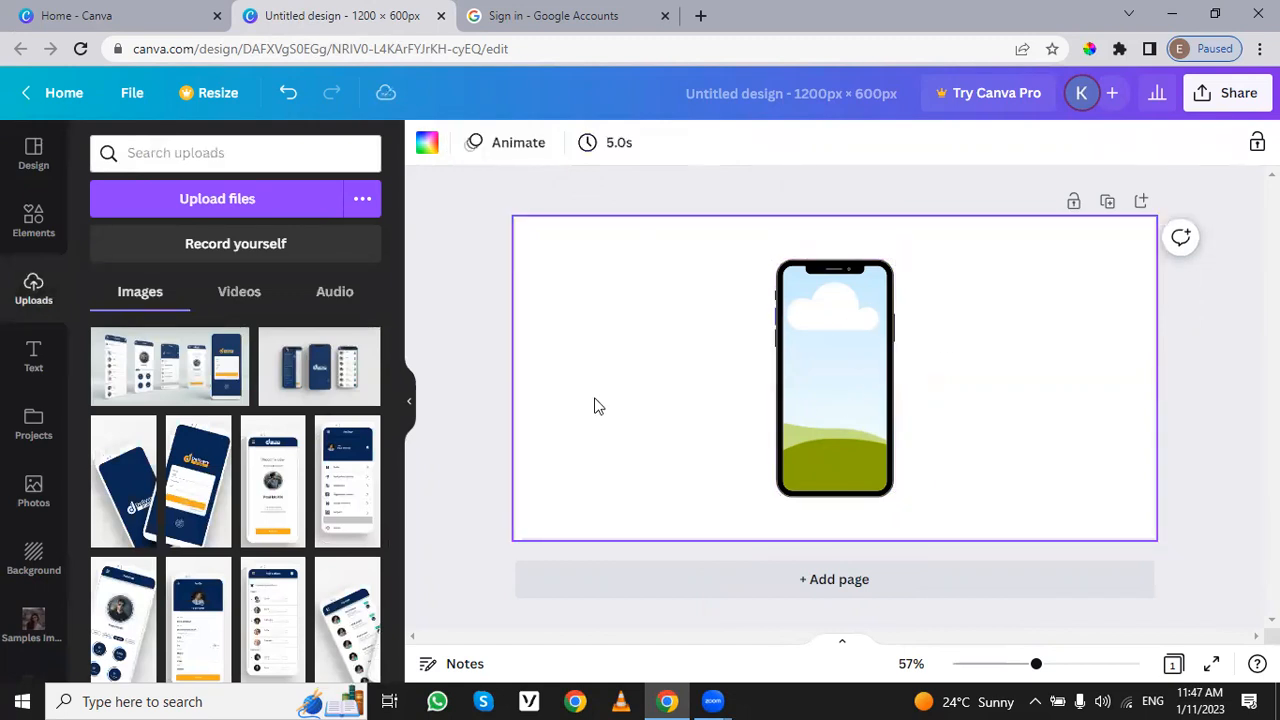
Step: Delete the phone frame and add the two-by-two photo grid from the full grids collection so that it fills the page
left_click(838, 340)
key("Delete")
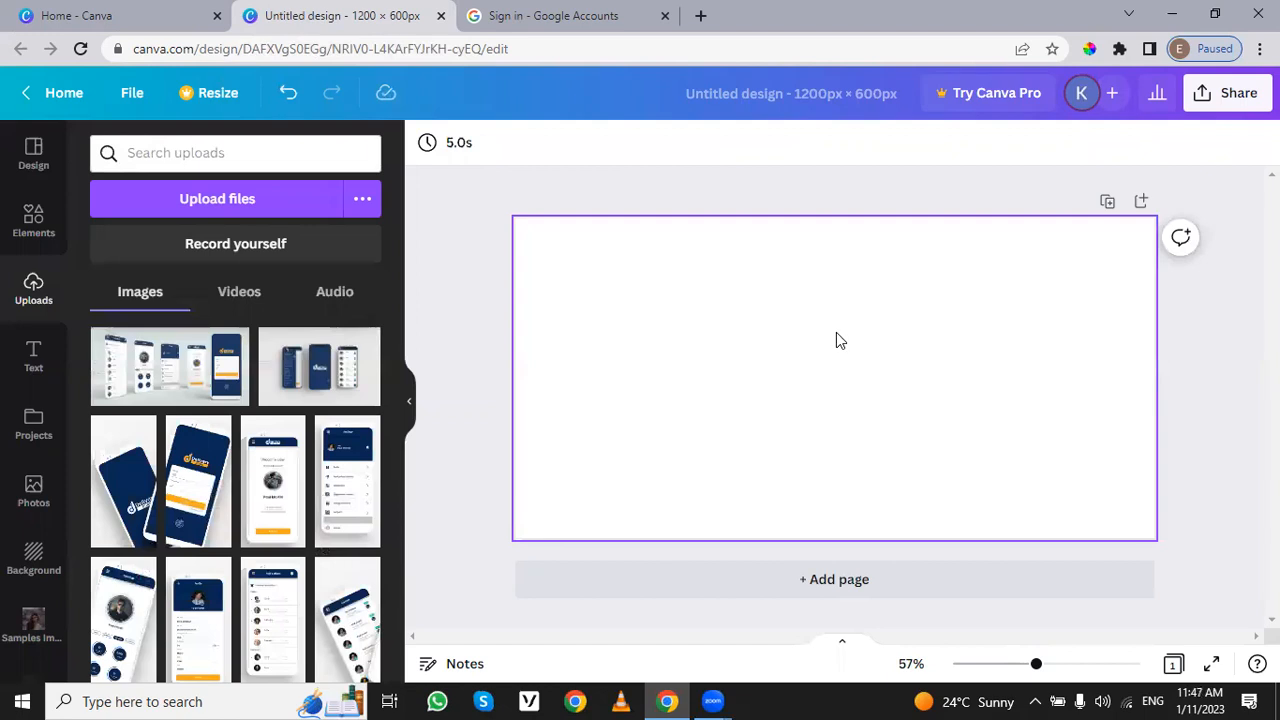
left_click(30, 225)
scroll(246, 472, "down", 1)
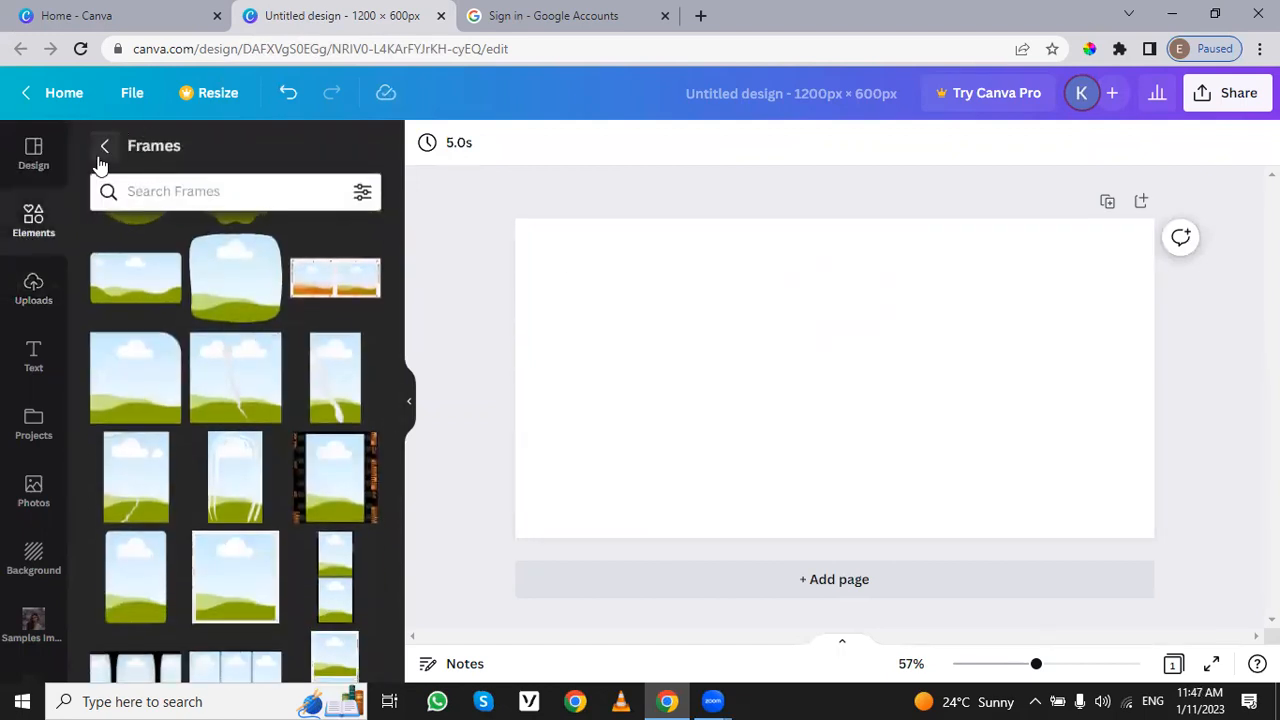
left_click(103, 150)
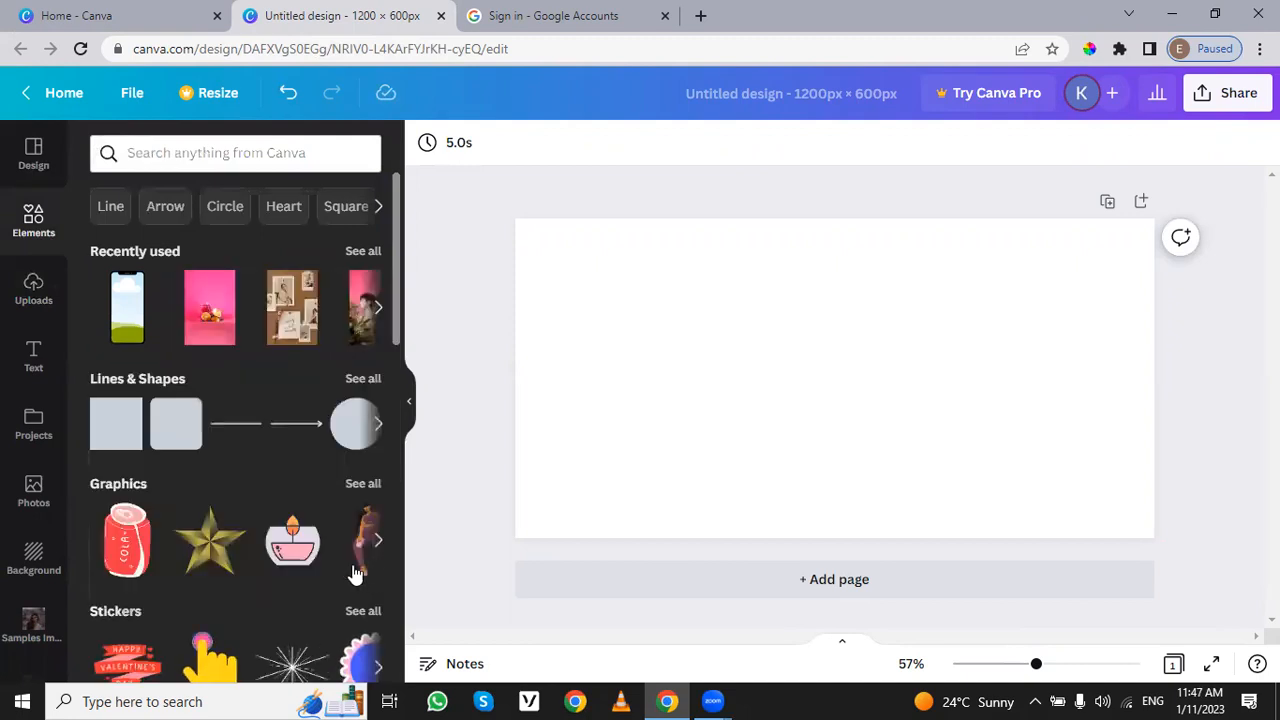
scroll(248, 460, "down", 9)
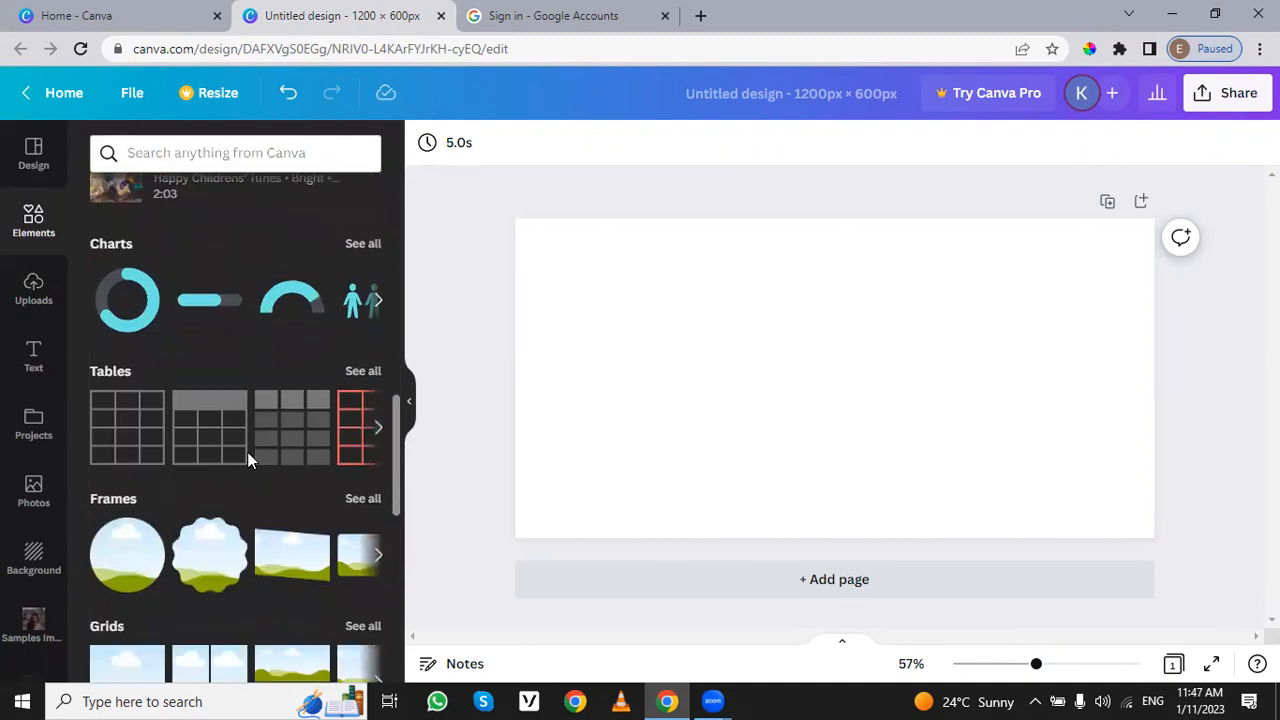
scroll(248, 460, "down", 3)
left_click(372, 345)
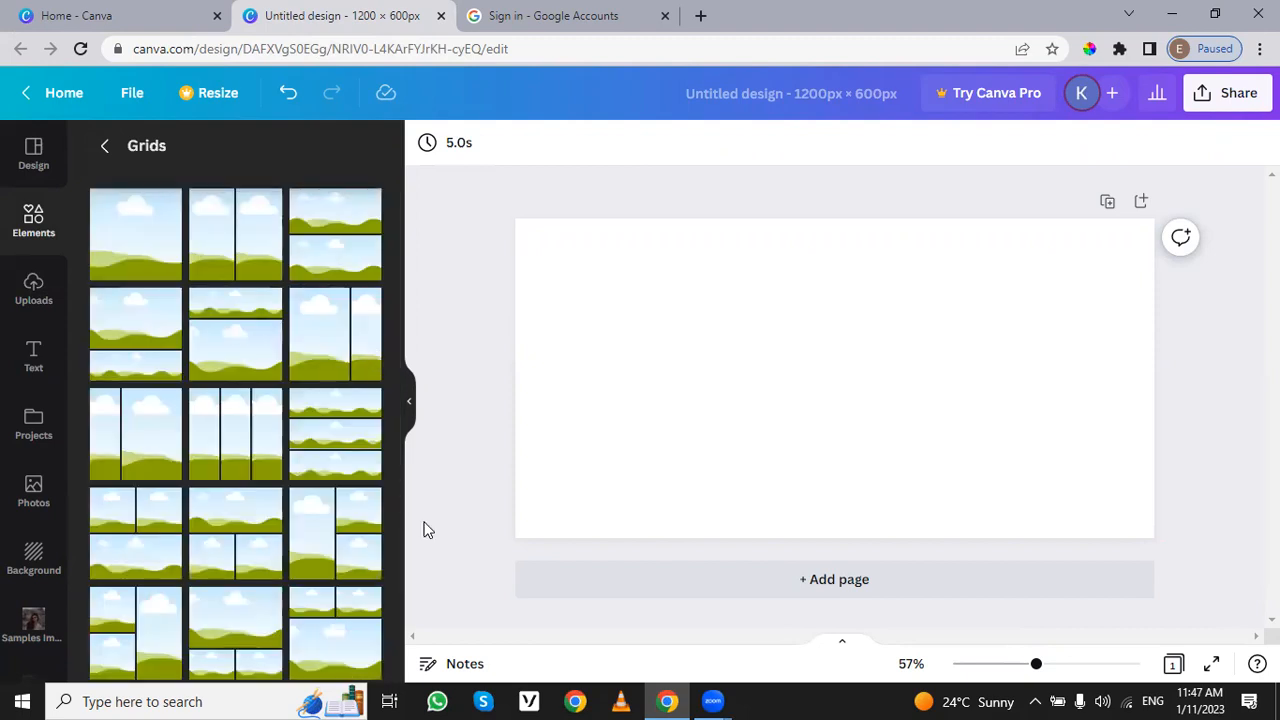
scroll(384, 530, "down", 5)
scroll(266, 531, "down", 3)
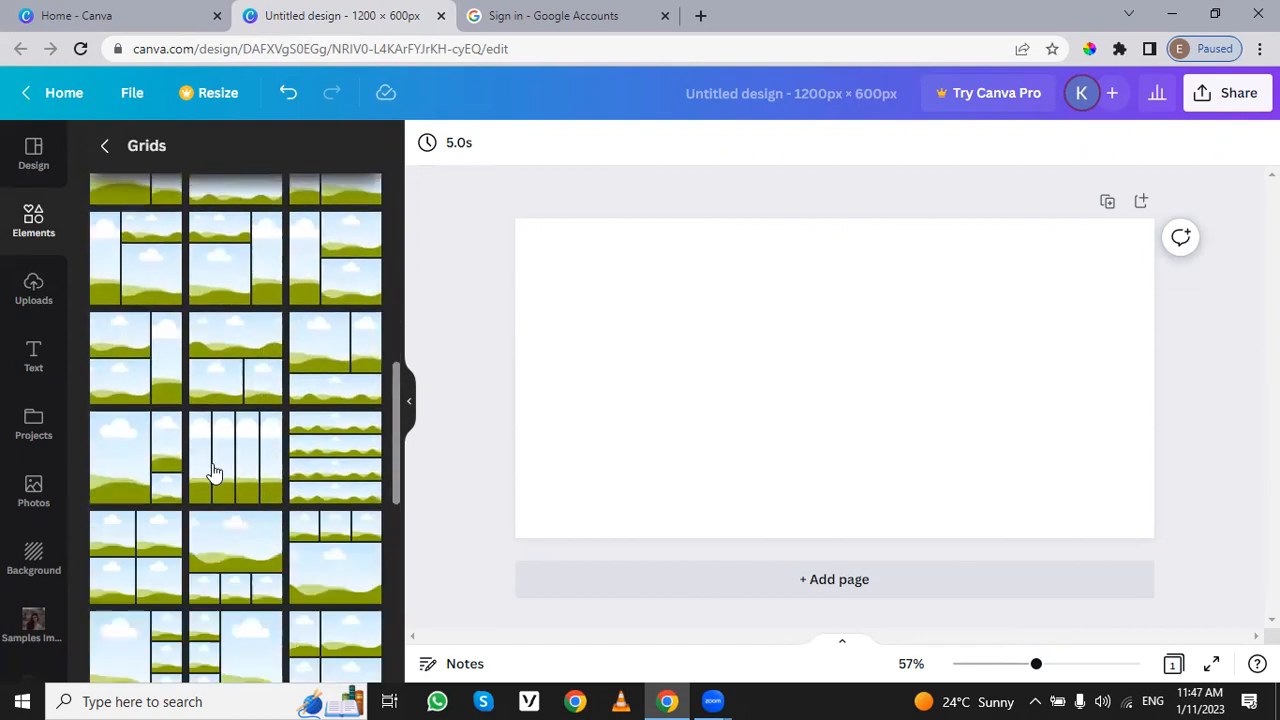
left_click_drag(171, 551, 924, 377)
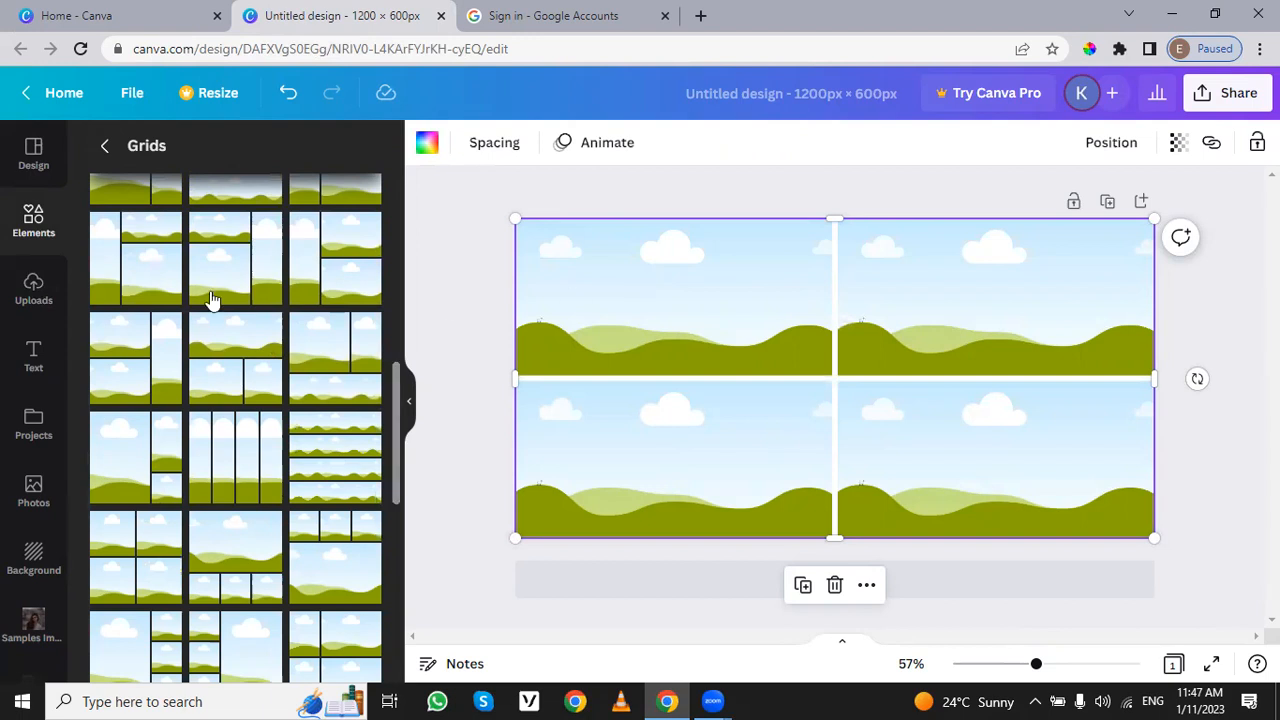
Step: Fill the grid's upper-left cell with the photo of a couple below a staircase and the upper-right cell with the candles photo
left_click(36, 500)
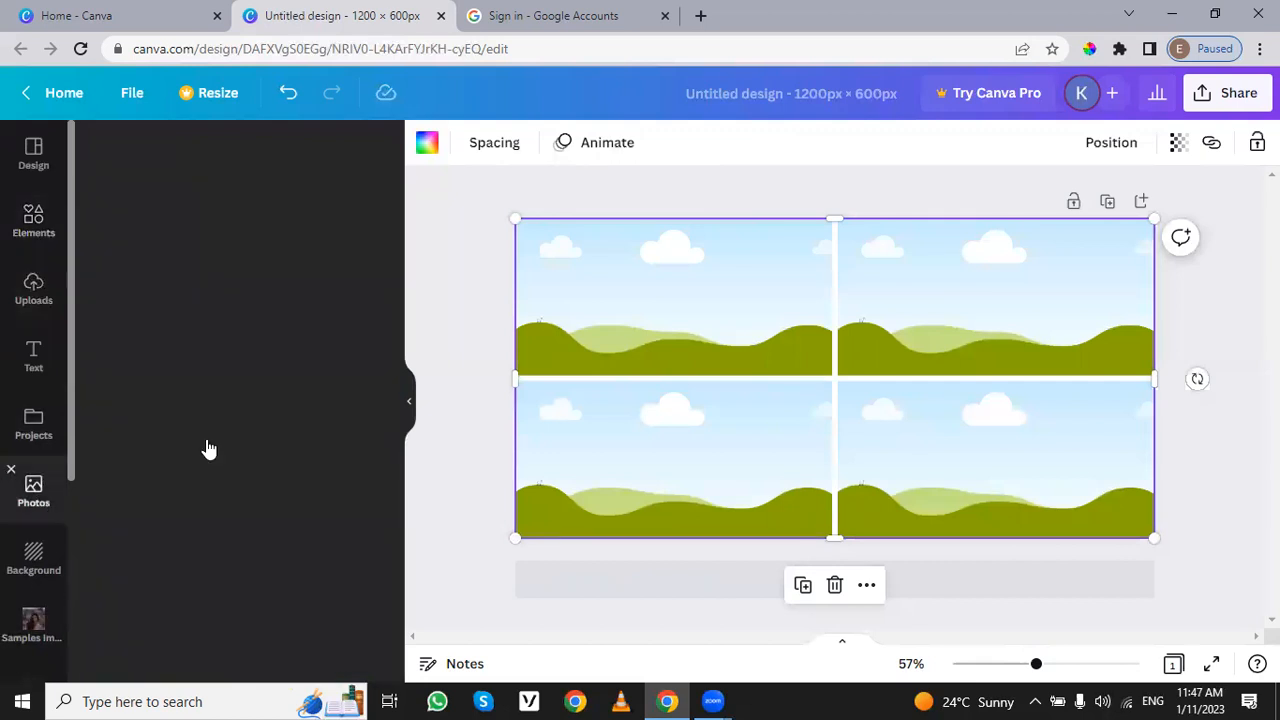
scroll(255, 505, "down", 1)
scroll(257, 503, "down", 3)
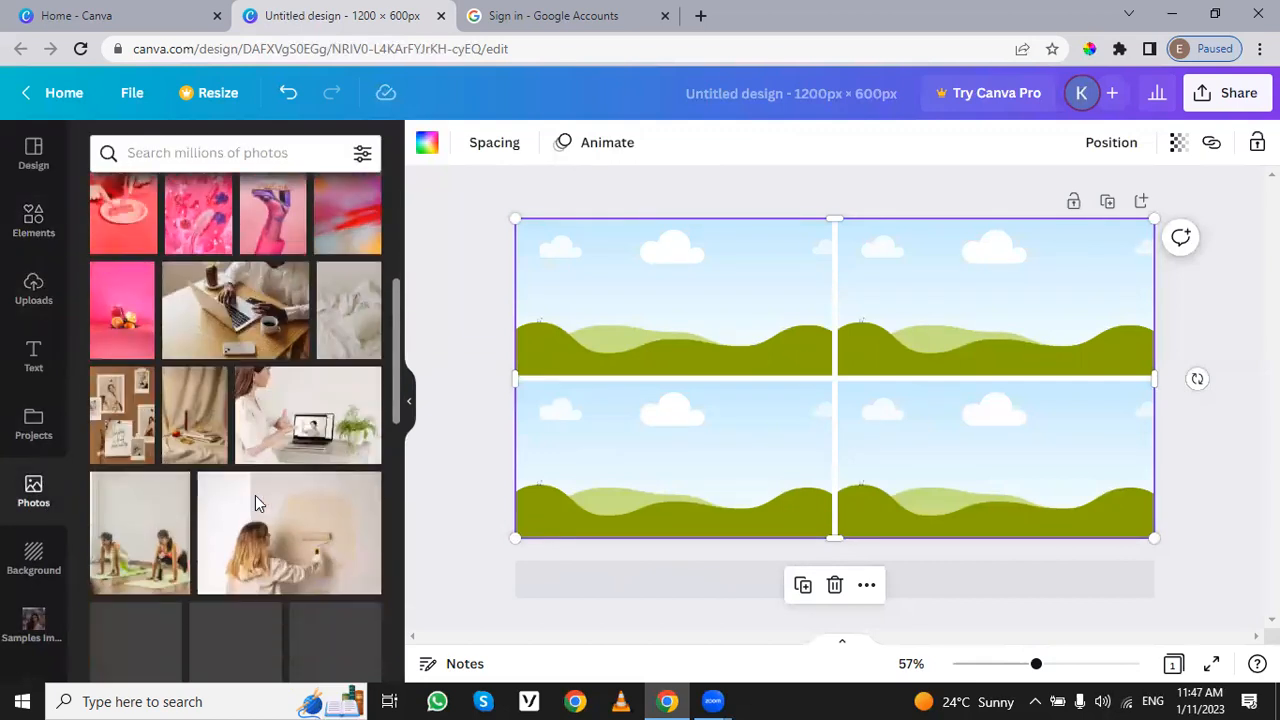
scroll(283, 522, "down", 4)
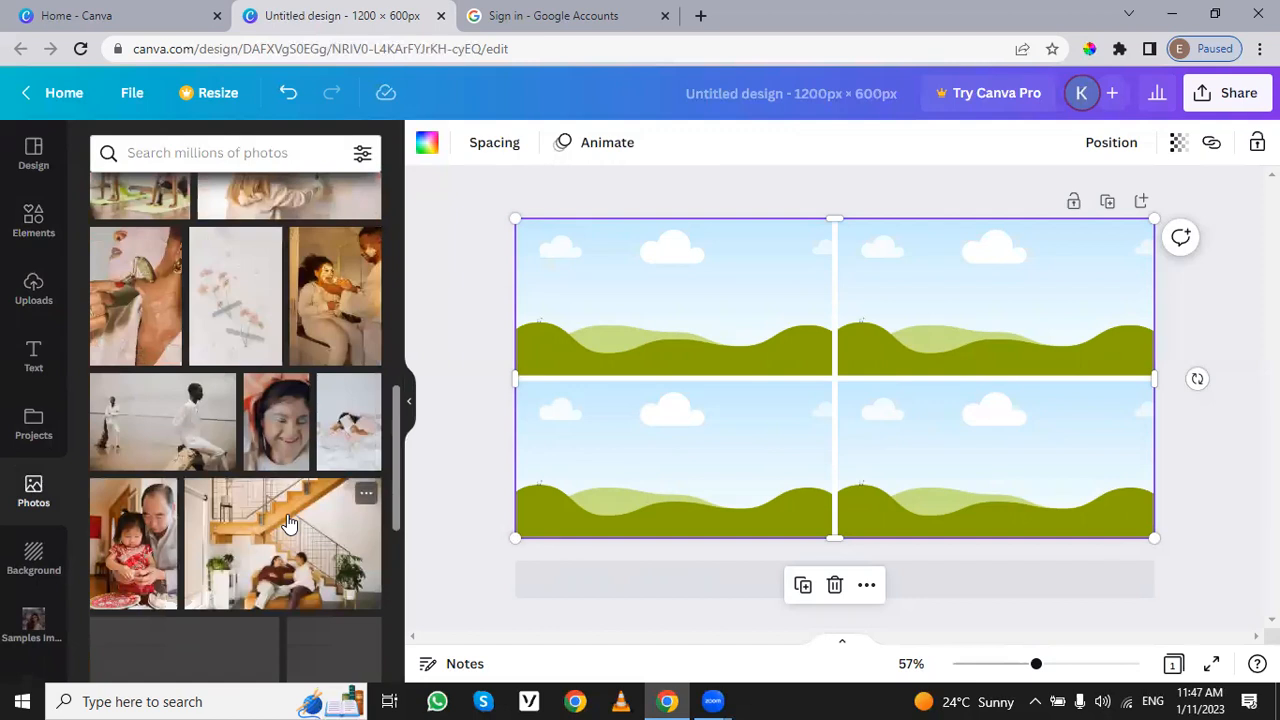
scroll(288, 522, "down", 1)
scroll(288, 522, "down", 1)
left_click_drag(300, 490, 737, 280)
scroll(271, 566, "down", 2)
left_click_drag(223, 437, 1076, 298)
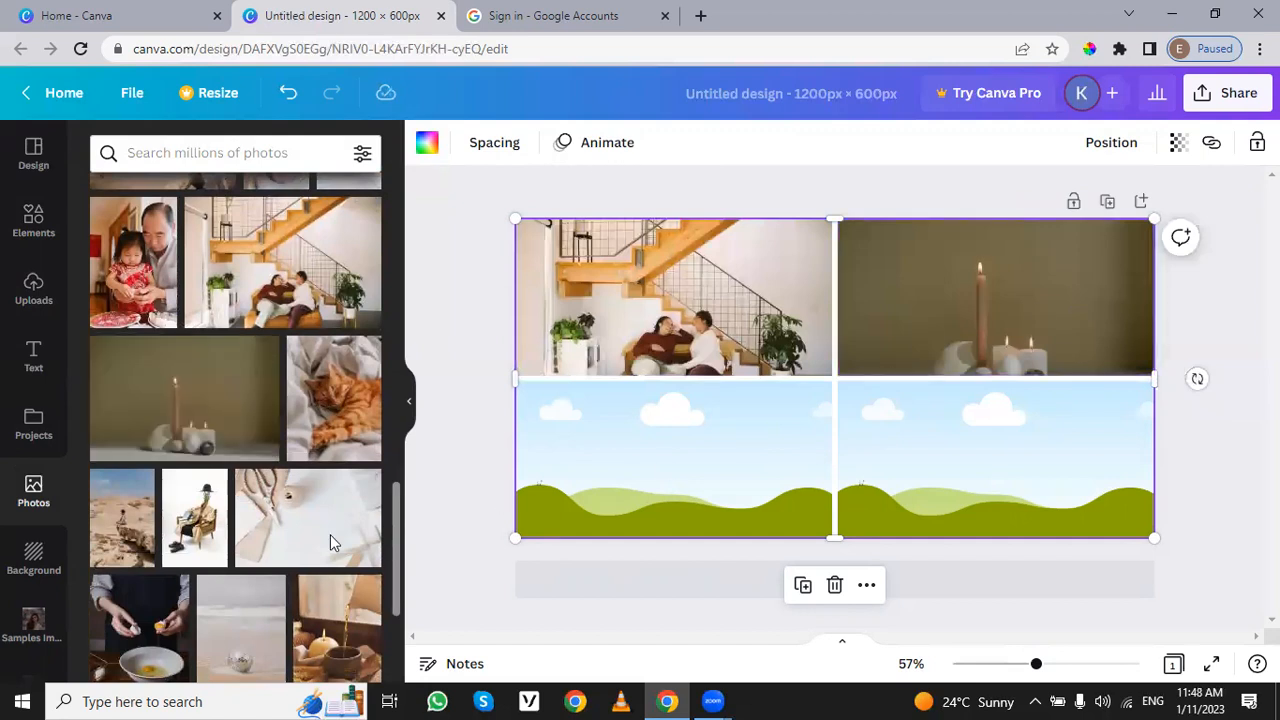
Step: Fill the grid's lower-left cell with the photo of hands cracking an egg over a bowl, and try to adjust its crop
scroll(288, 540, "down", 2)
left_click_drag(140, 440, 766, 487)
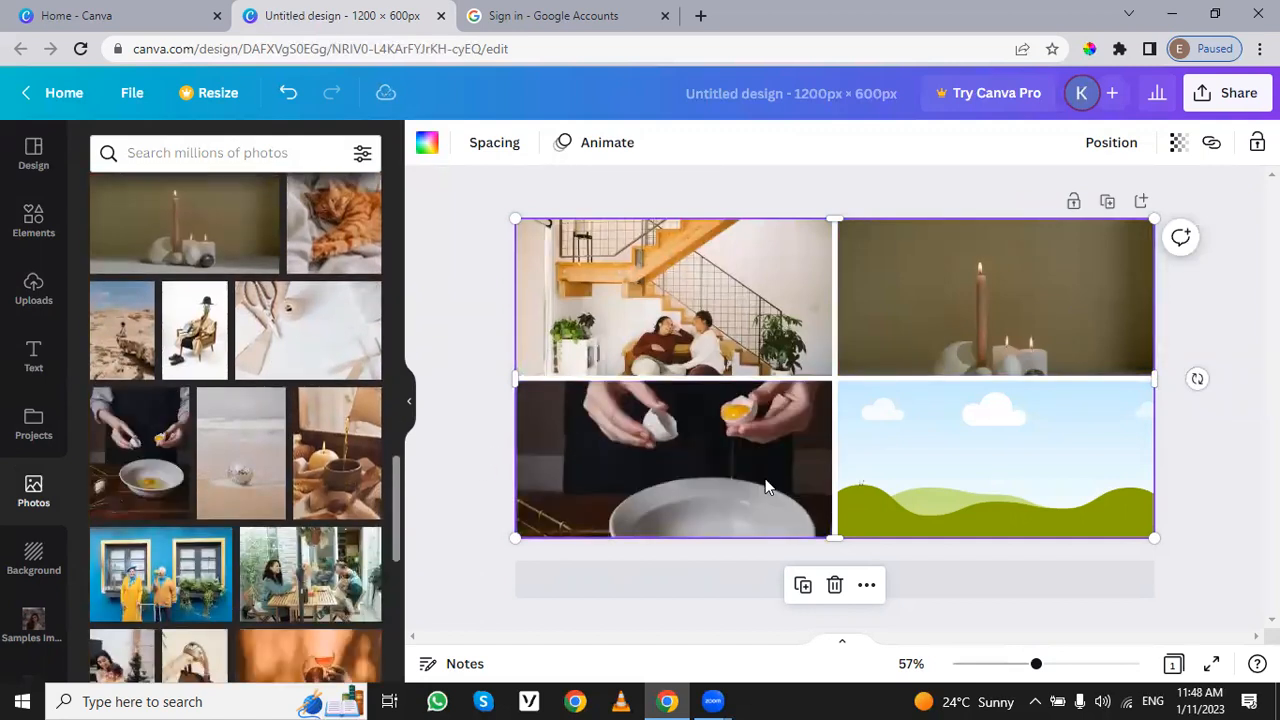
double_click(744, 442)
mouse_move(743, 440)
left_mouse_down()
mouse_move(743, 473)
mouse_move(743, 447)
left_mouse_up()
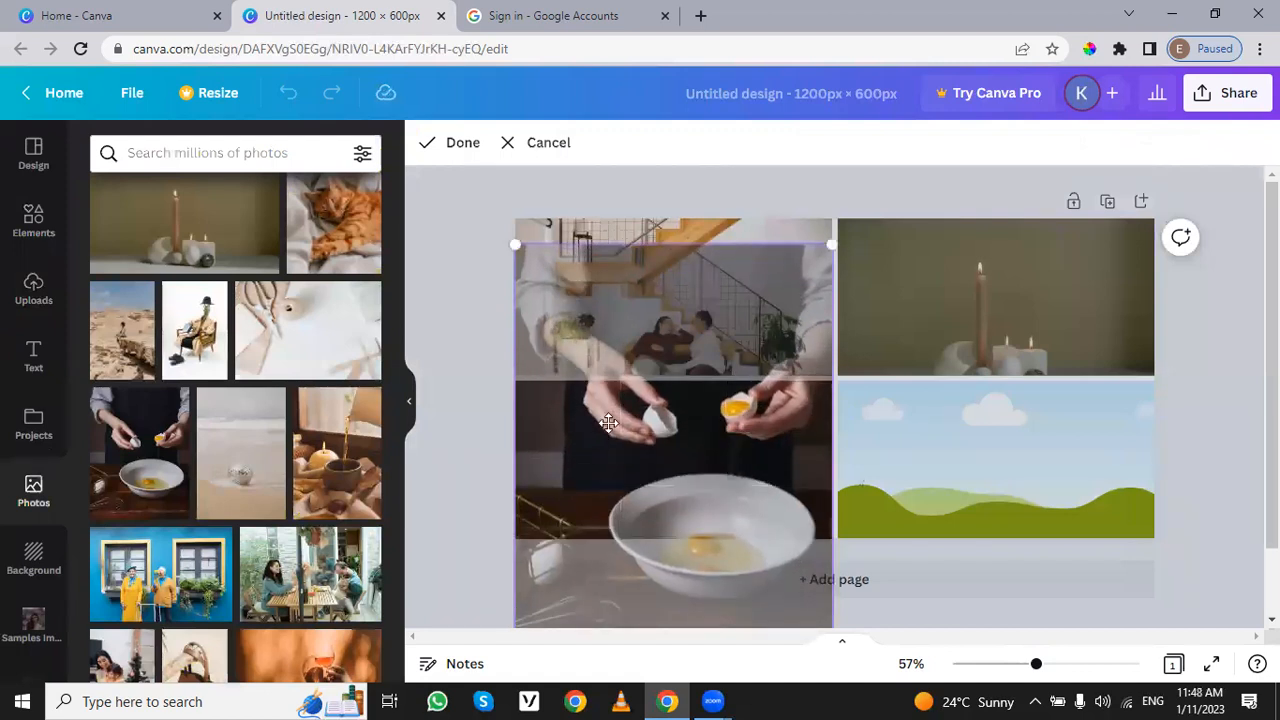
left_click(487, 418)
Step: Fill the grid's lower-right cell with the photo of two people sitting at a wooden table outdoors
scroll(240, 525, "down", 4)
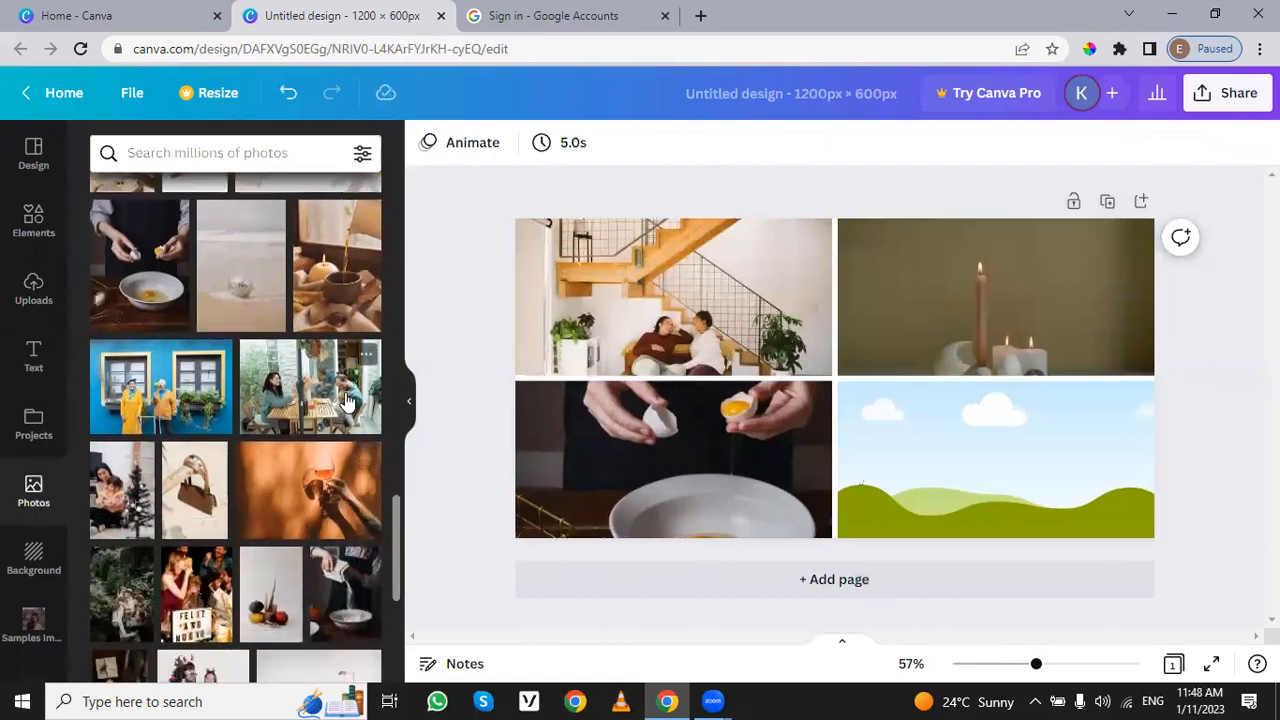
left_click_drag(345, 400, 847, 461)
left_click_drag(977, 470, 977, 470)
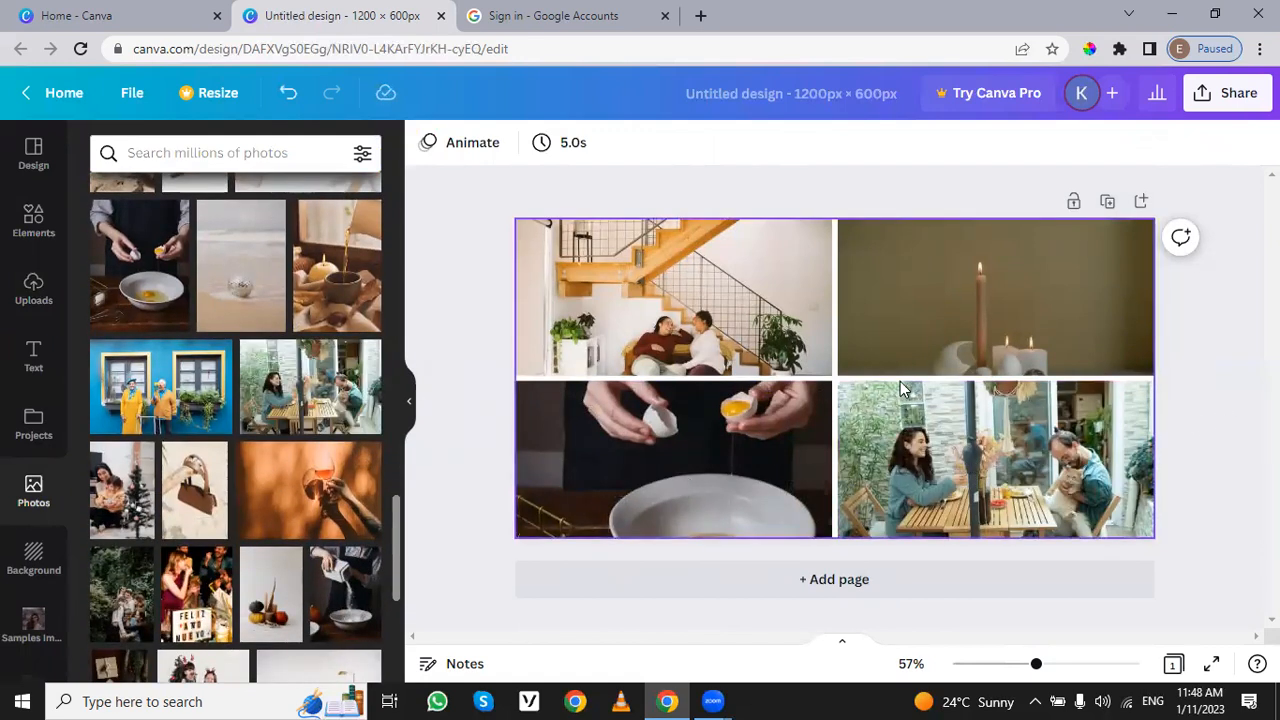
left_click_drag(658, 437, 652, 339)
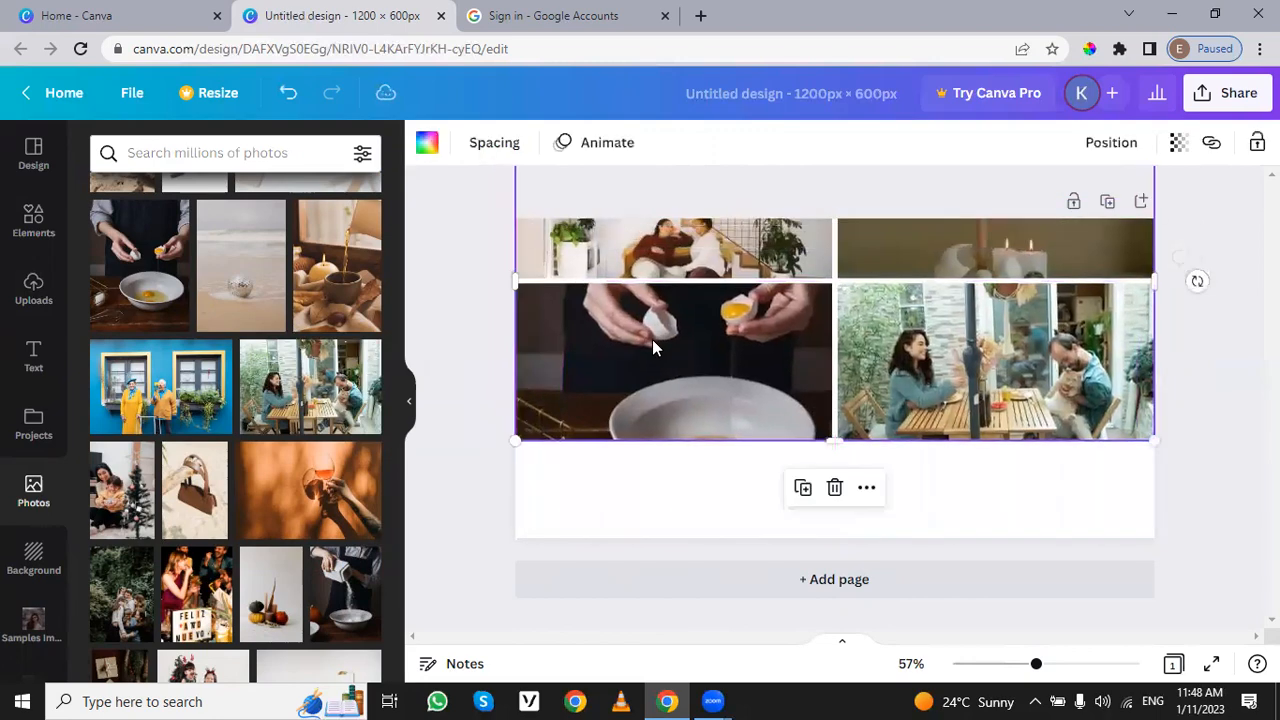
double_click(680, 444)
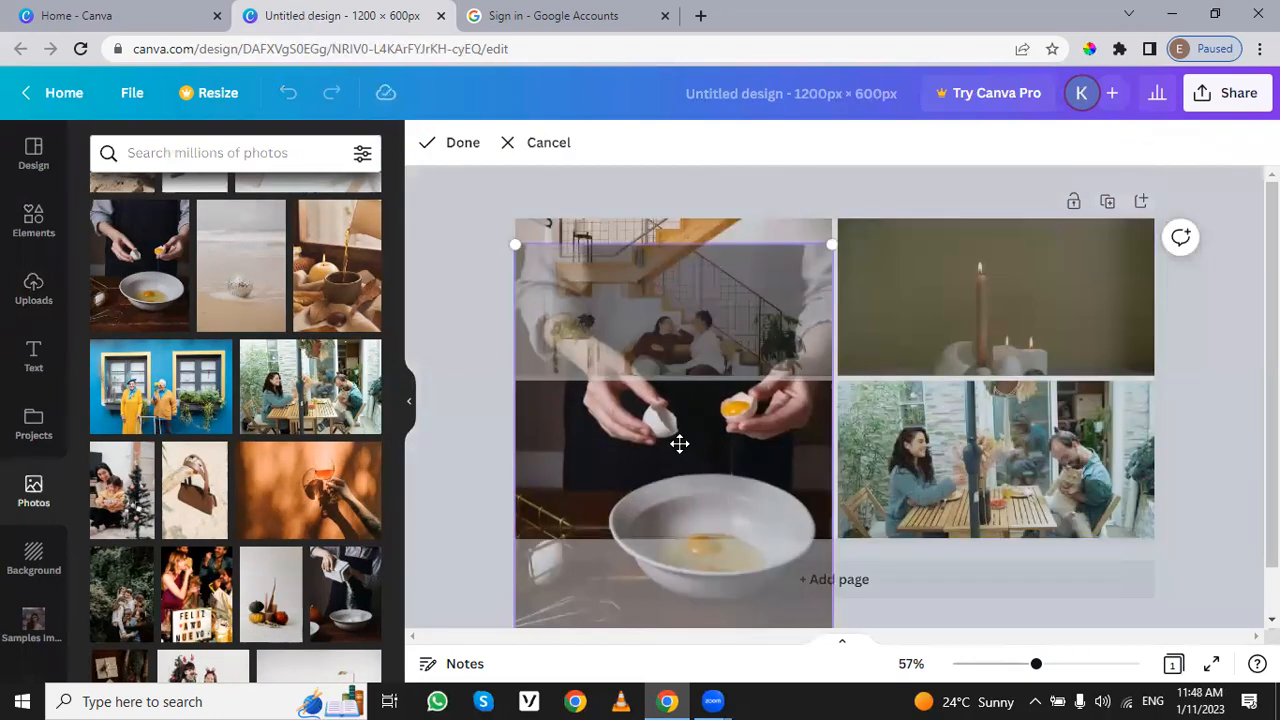
left_click(470, 310)
Step: Delete the staircase photo from the grid's upper-left cell and fill that cell with the photo of hands holding wine glasses
left_click(740, 325)
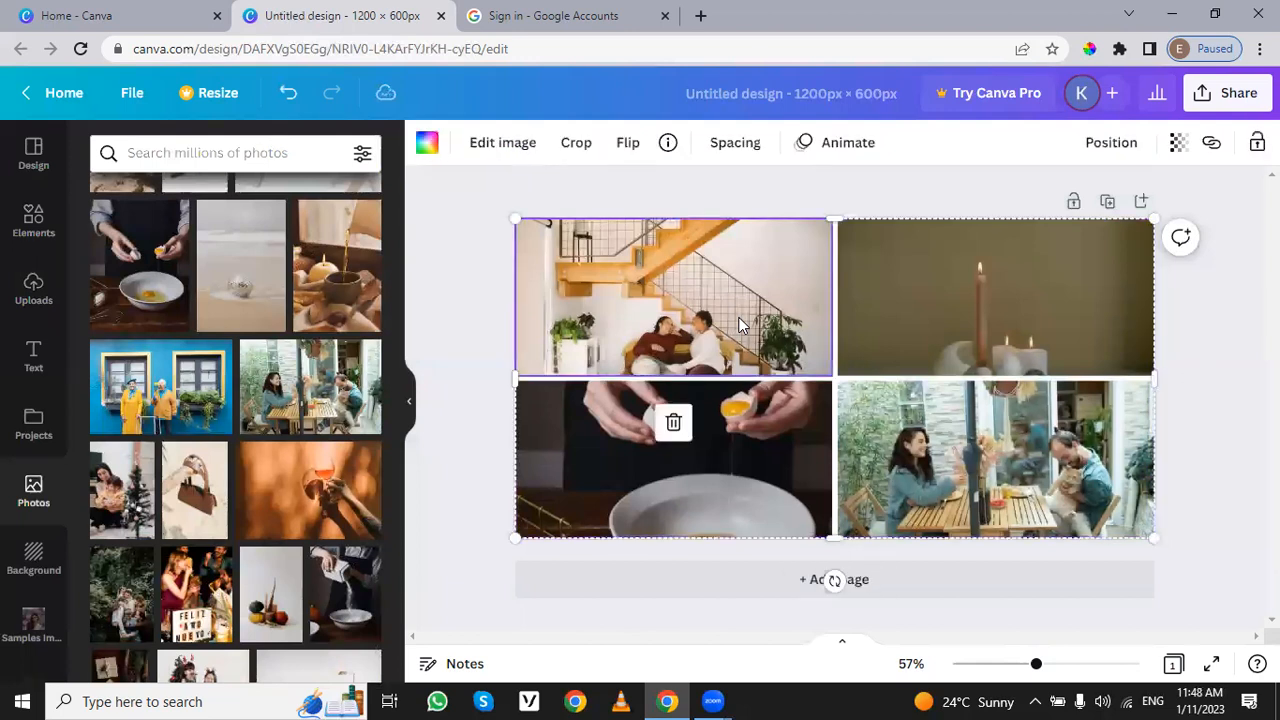
left_click(673, 424)
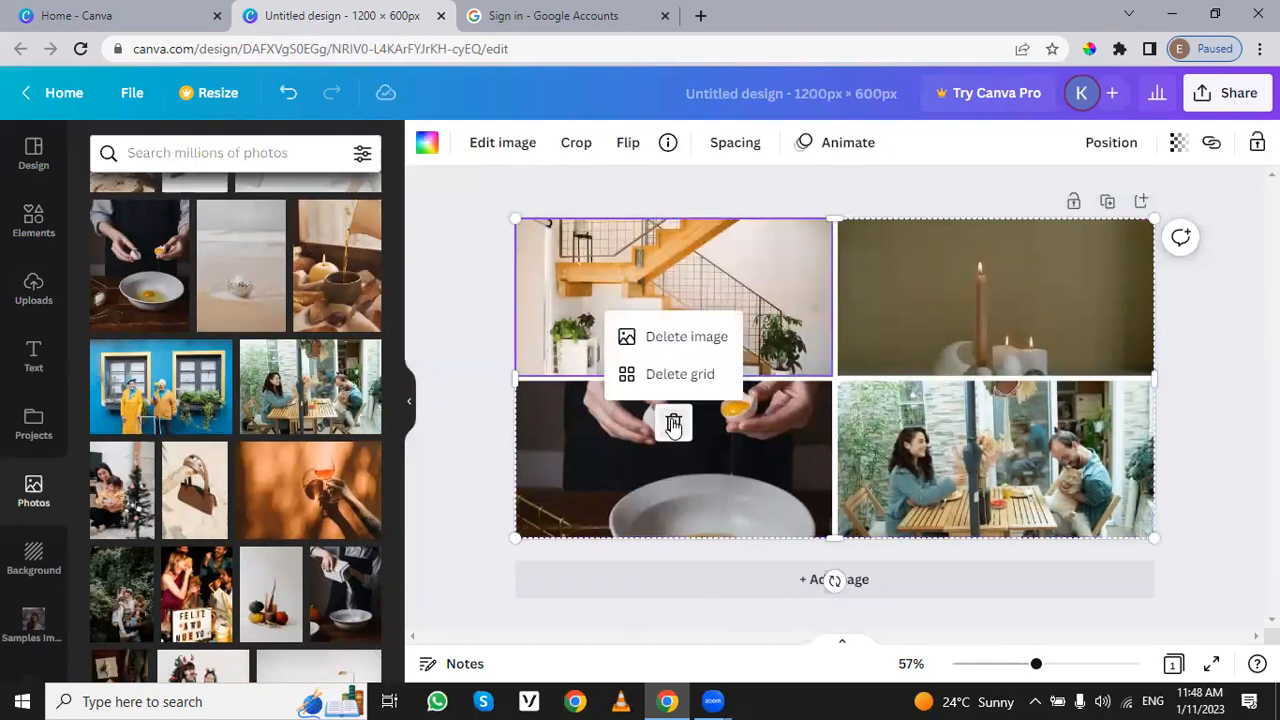
left_click(700, 340)
left_click_drag(266, 520, 500, 335)
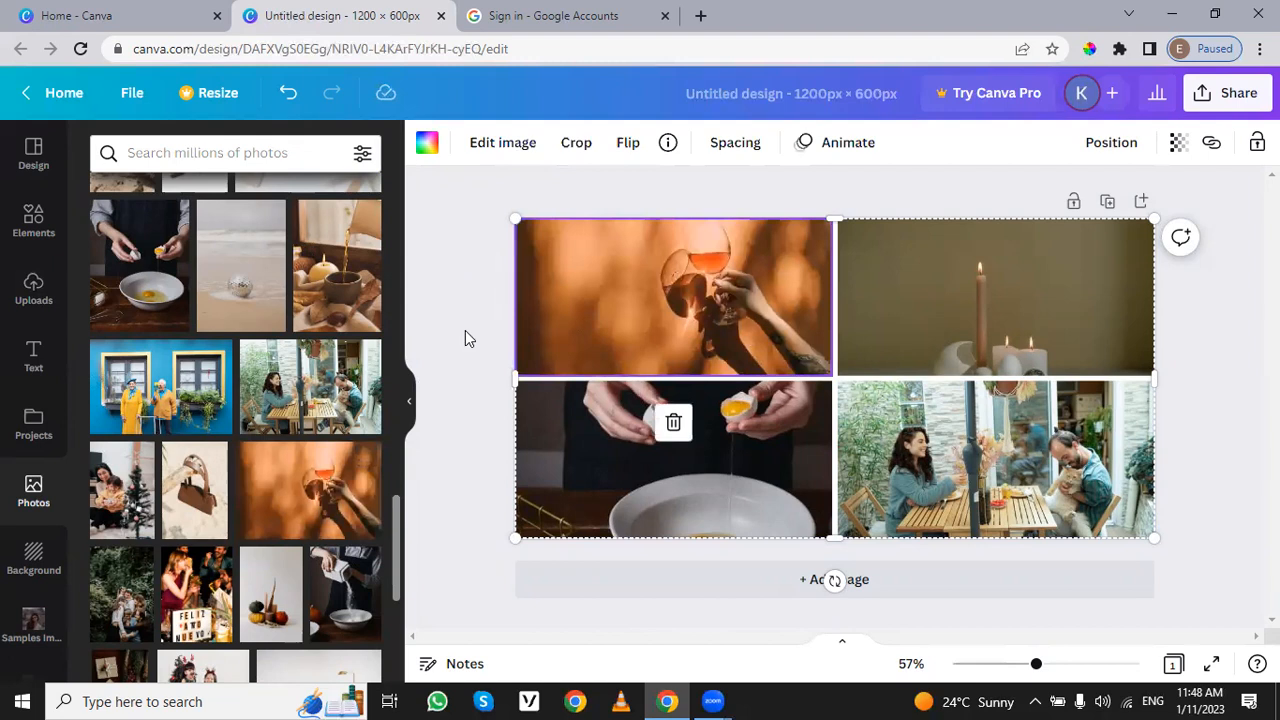
Step: Replace the lower-left cell's photo with the one of white powder being poured into a bowl, and shift its crop to show more of the container
scroll(328, 424, "down", 3)
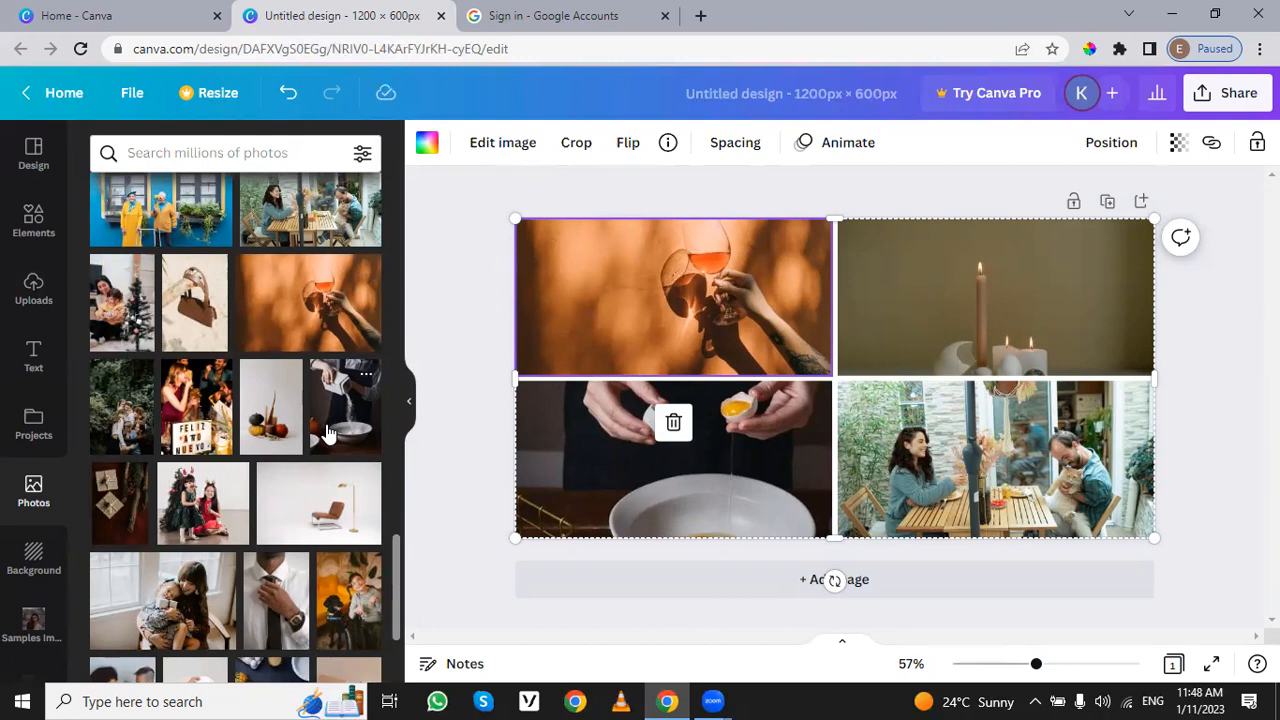
left_click(328, 430)
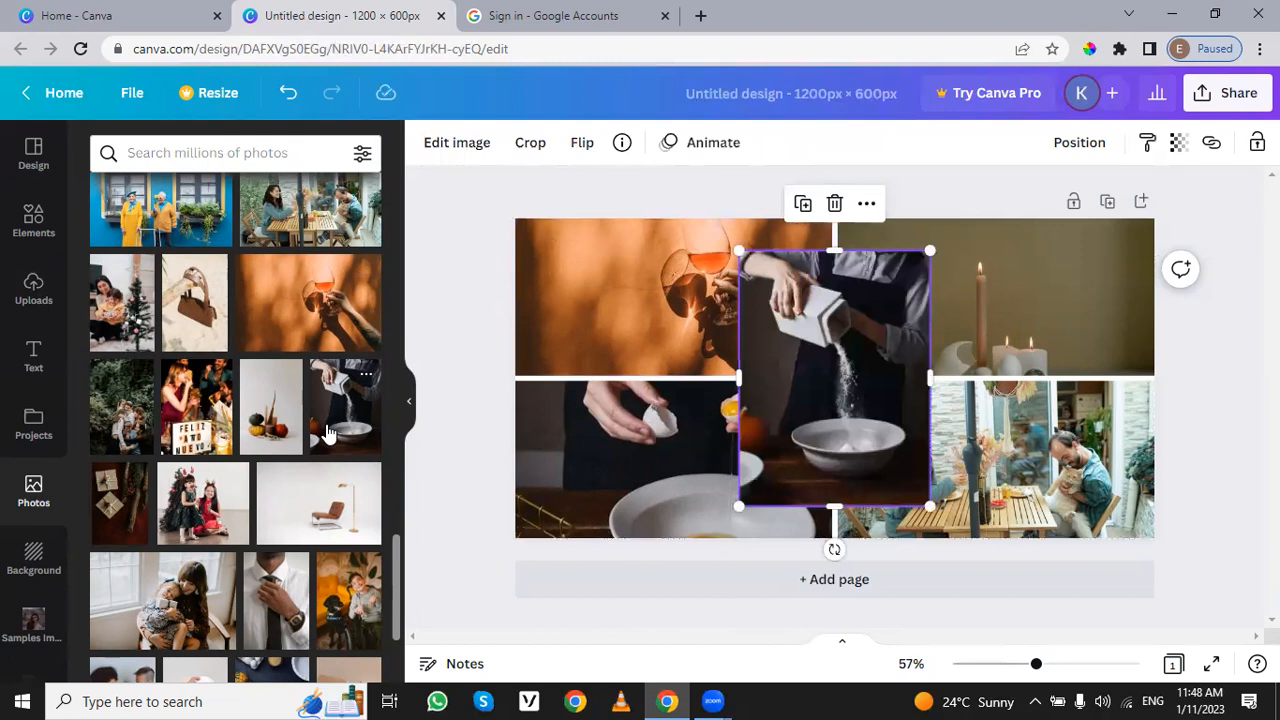
left_click_drag(793, 403, 819, 399)
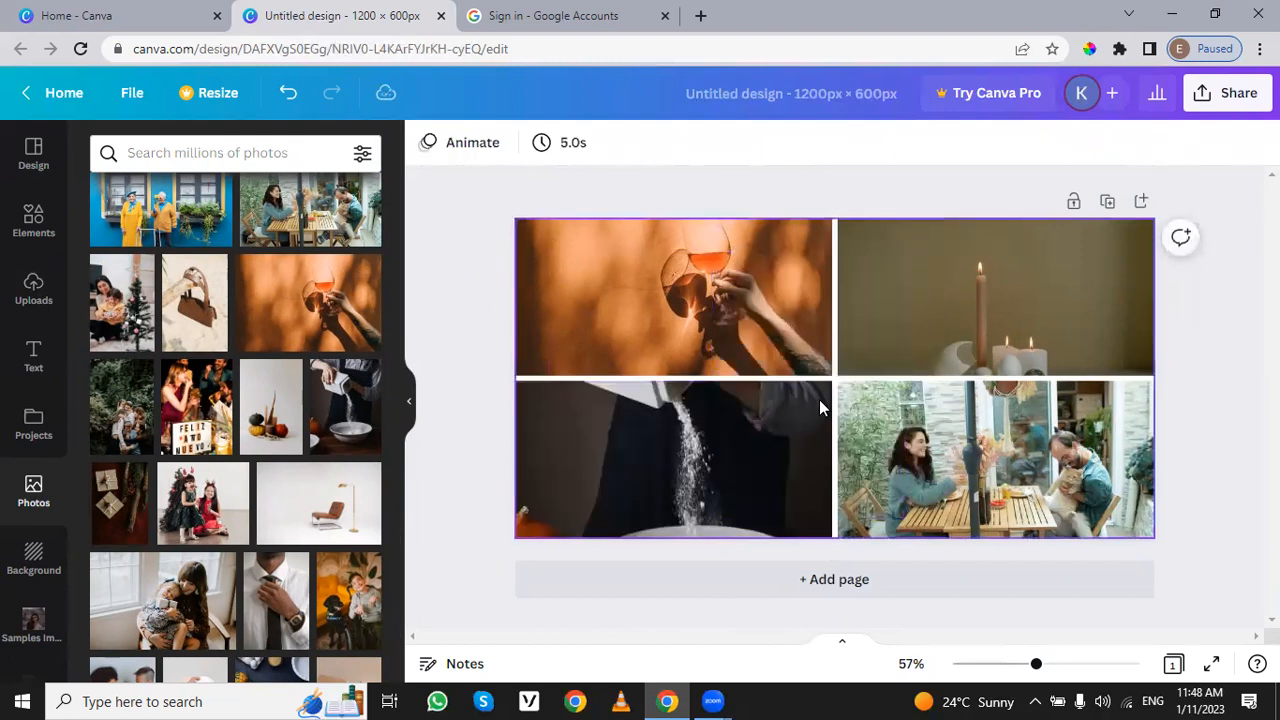
double_click(761, 429)
left_click_drag(754, 431, 743, 480)
left_click(472, 381)
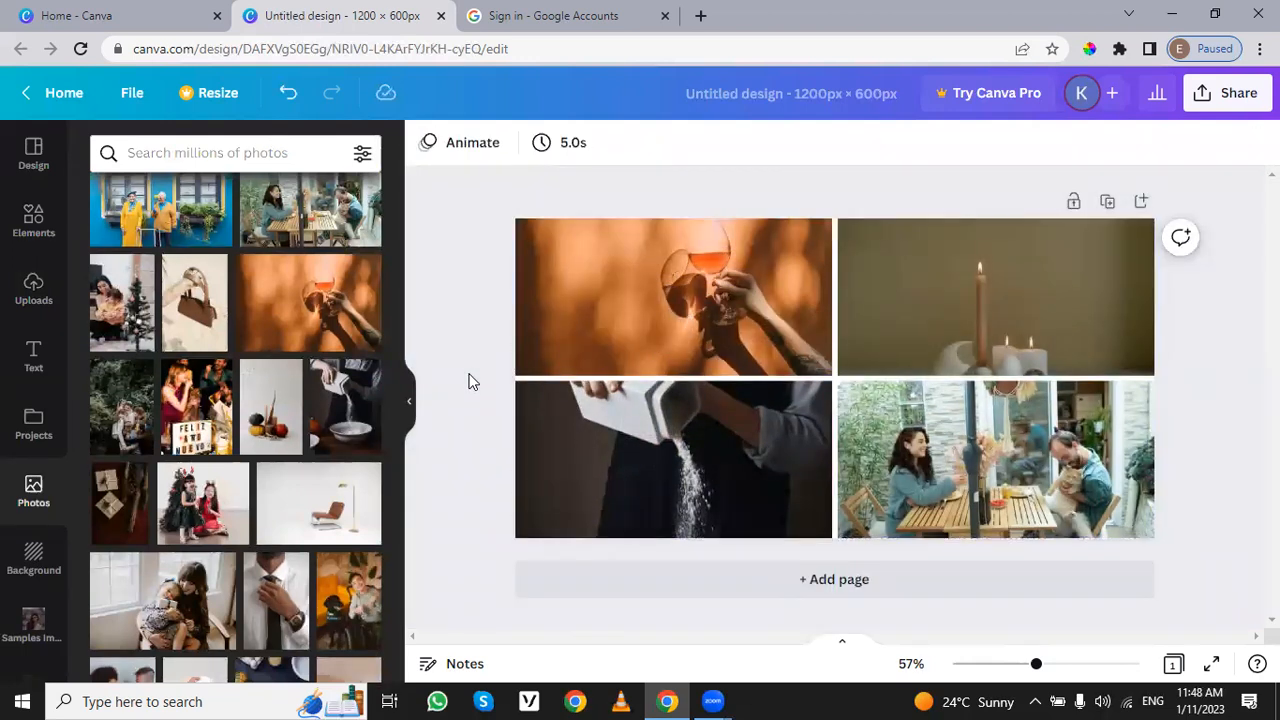
Step: Add a square shape over the photo grid, enlarge it, and centre it on the page
left_click(26, 226)
scroll(259, 470, "down", 5)
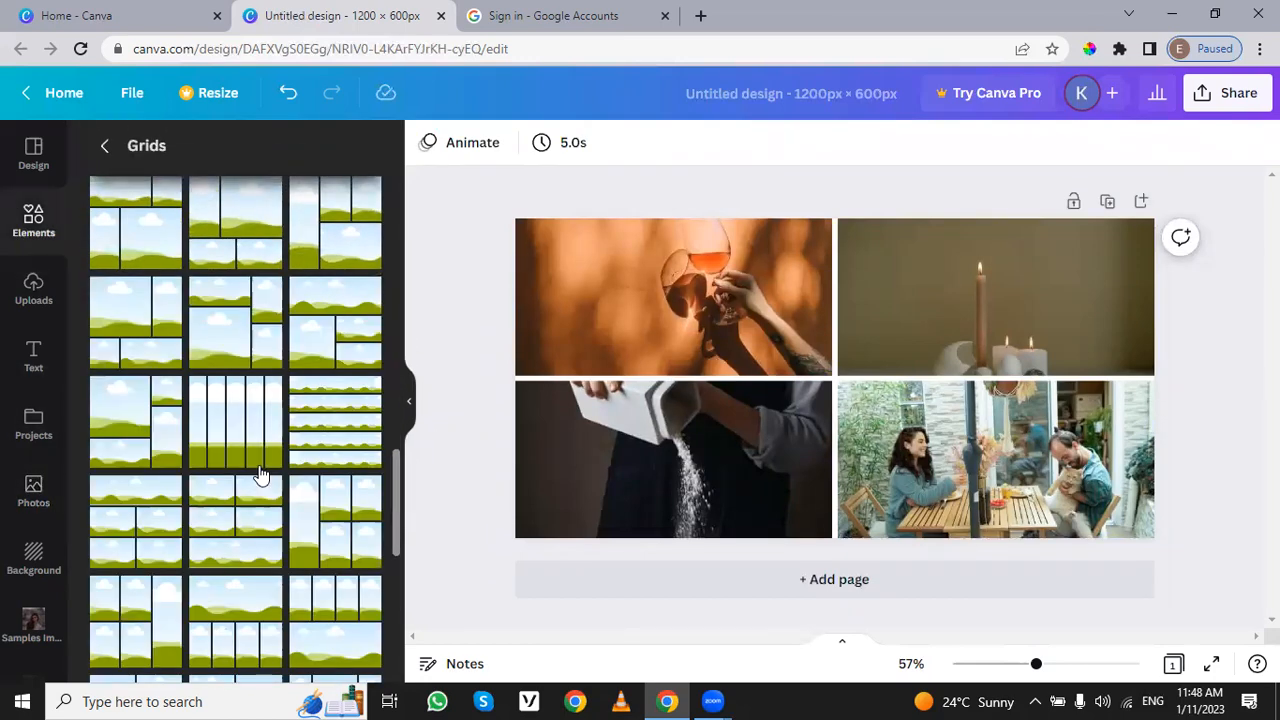
scroll(259, 471, "up", 8)
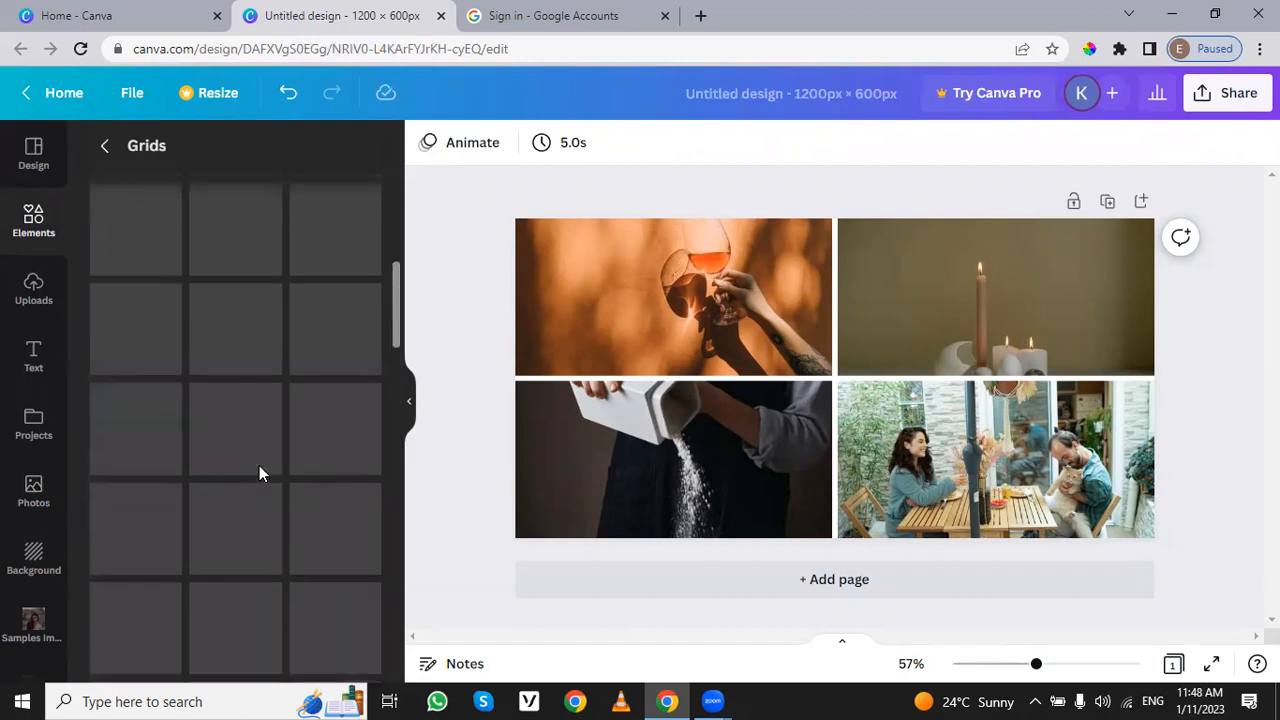
left_click(105, 146)
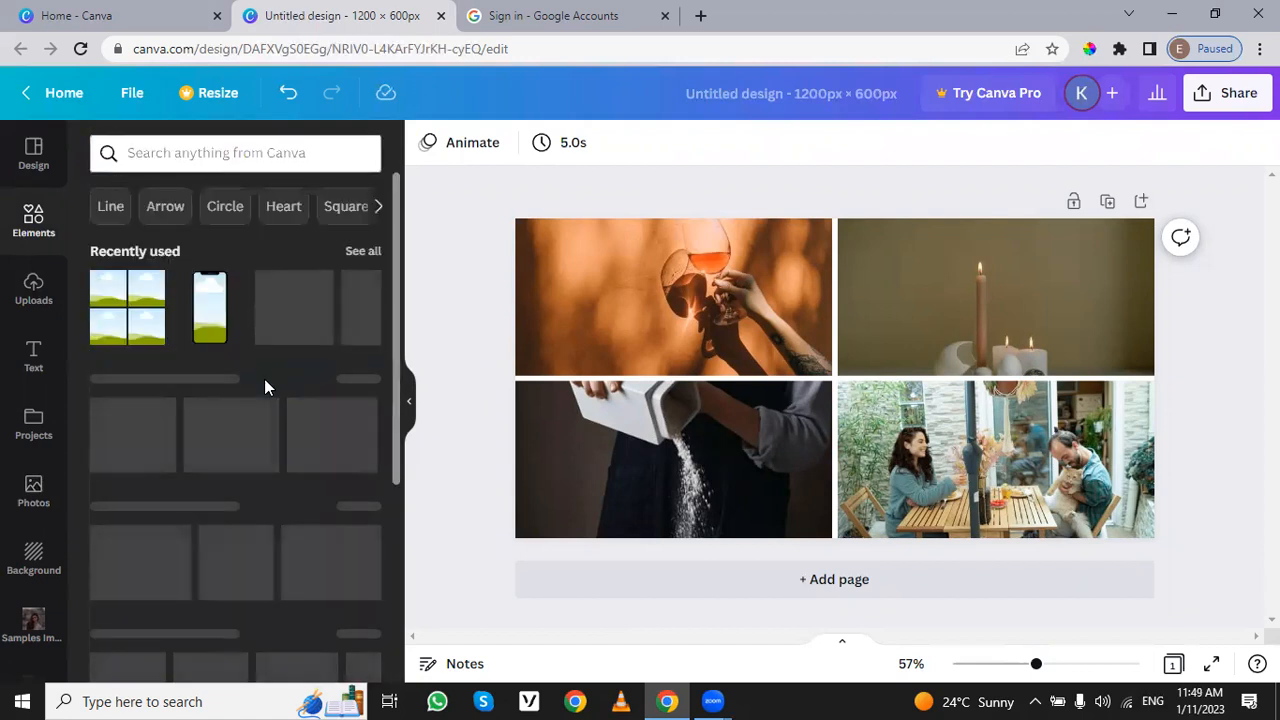
scroll(265, 387, "down", 3)
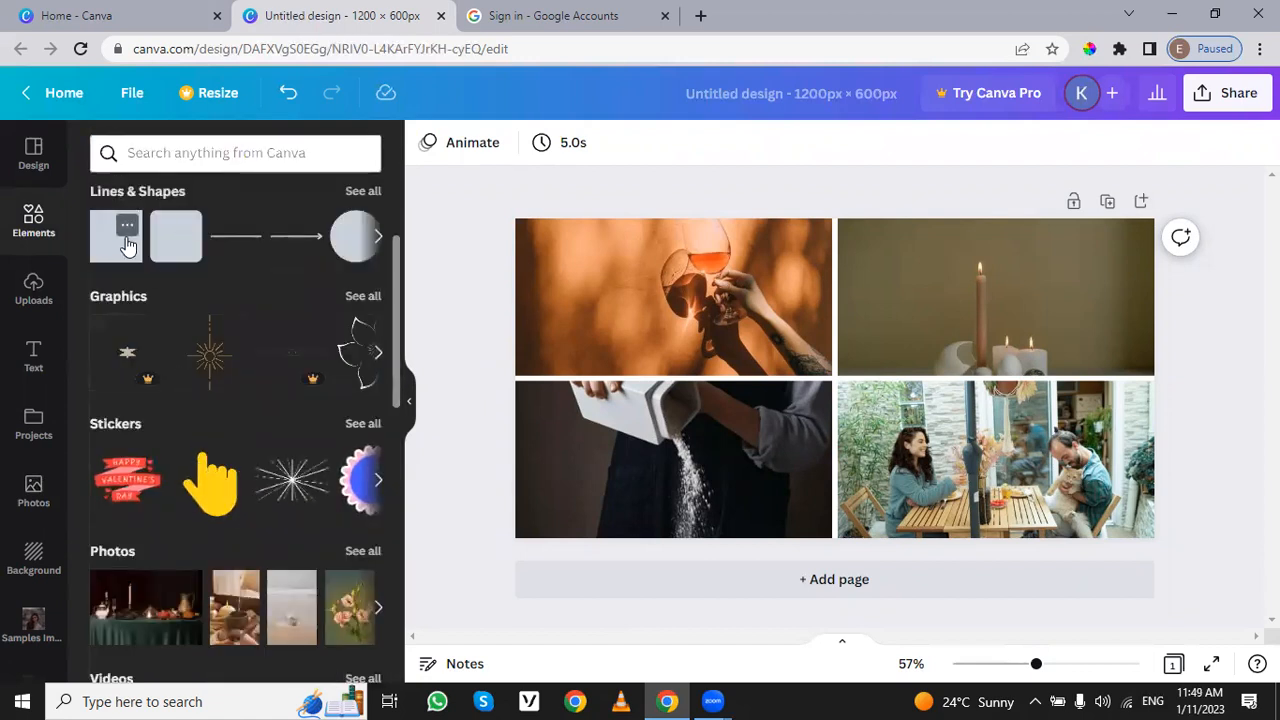
left_click(127, 244)
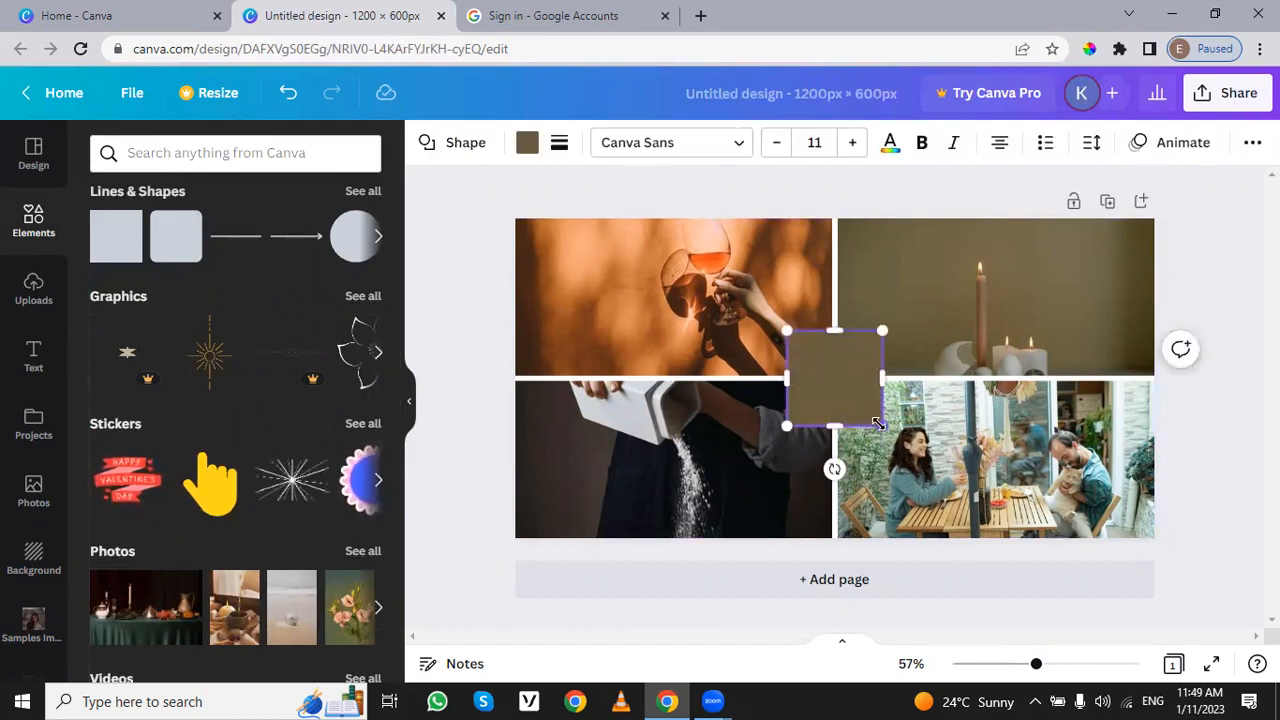
left_click_drag(878, 424, 1000, 540)
left_click_drag(937, 451, 901, 404)
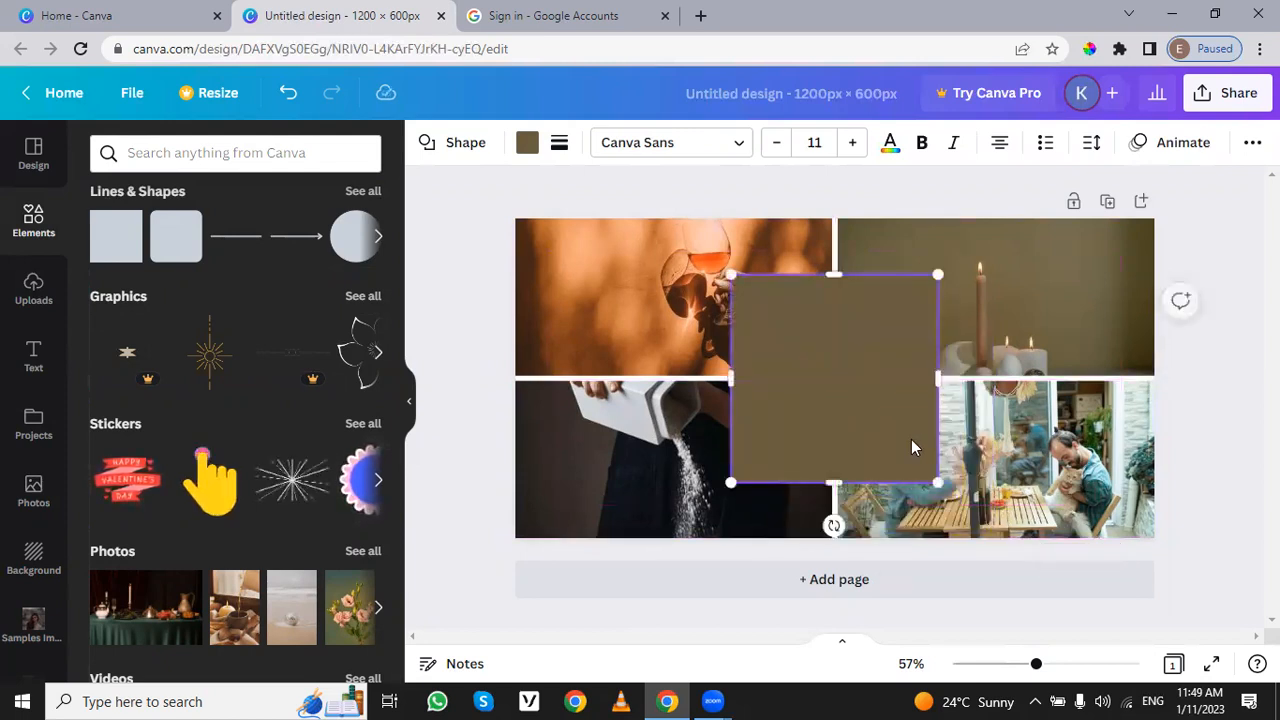
Step: Check the square's border style options and change its fill colour to white
left_click(556, 147)
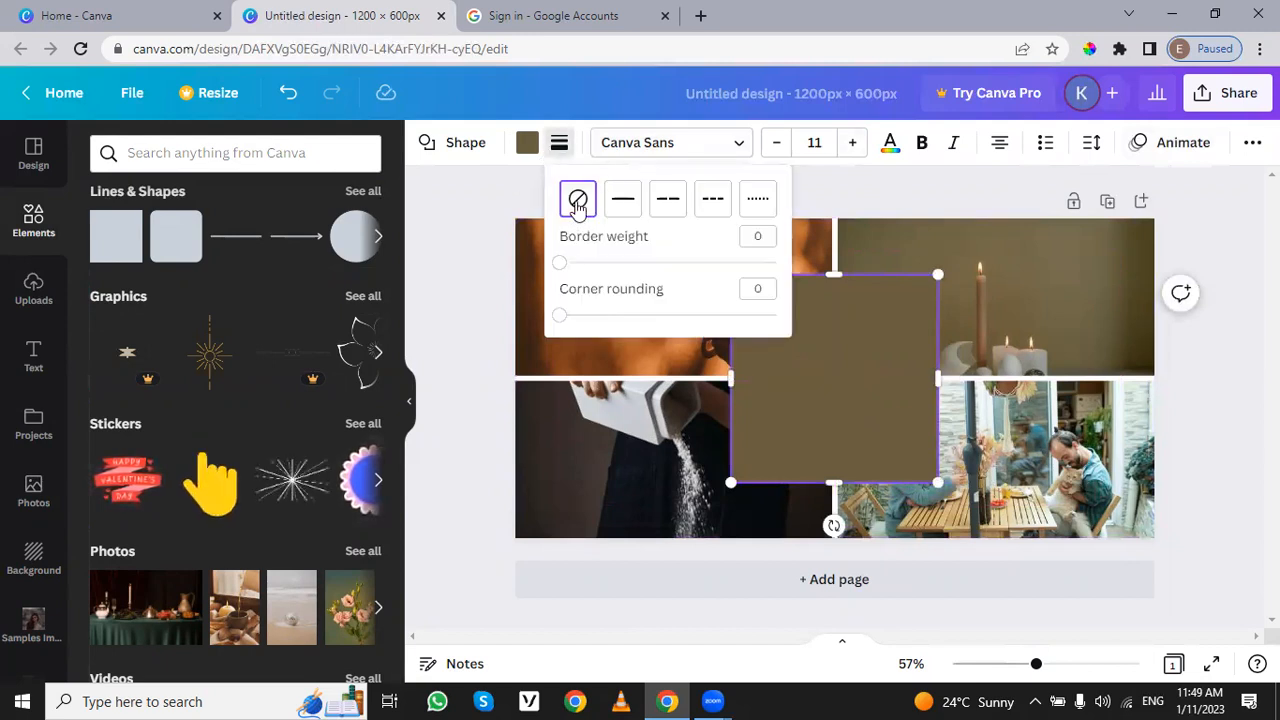
left_click(559, 145)
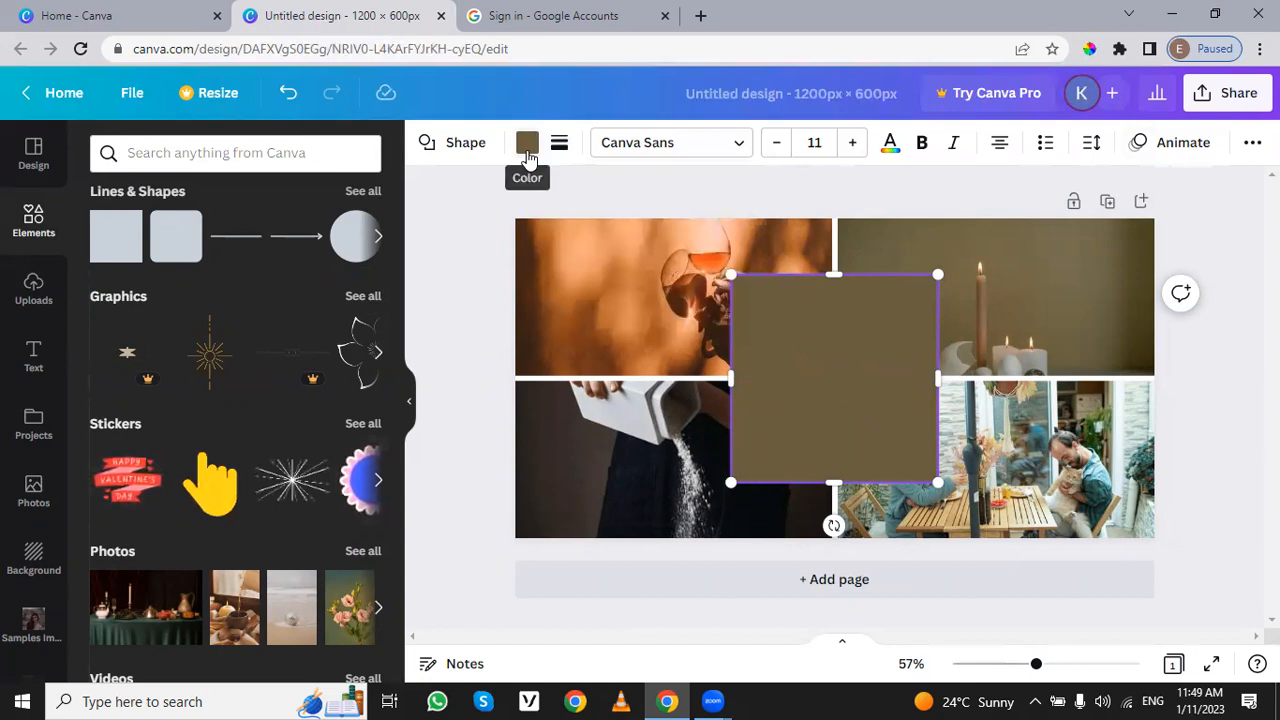
left_click(527, 150)
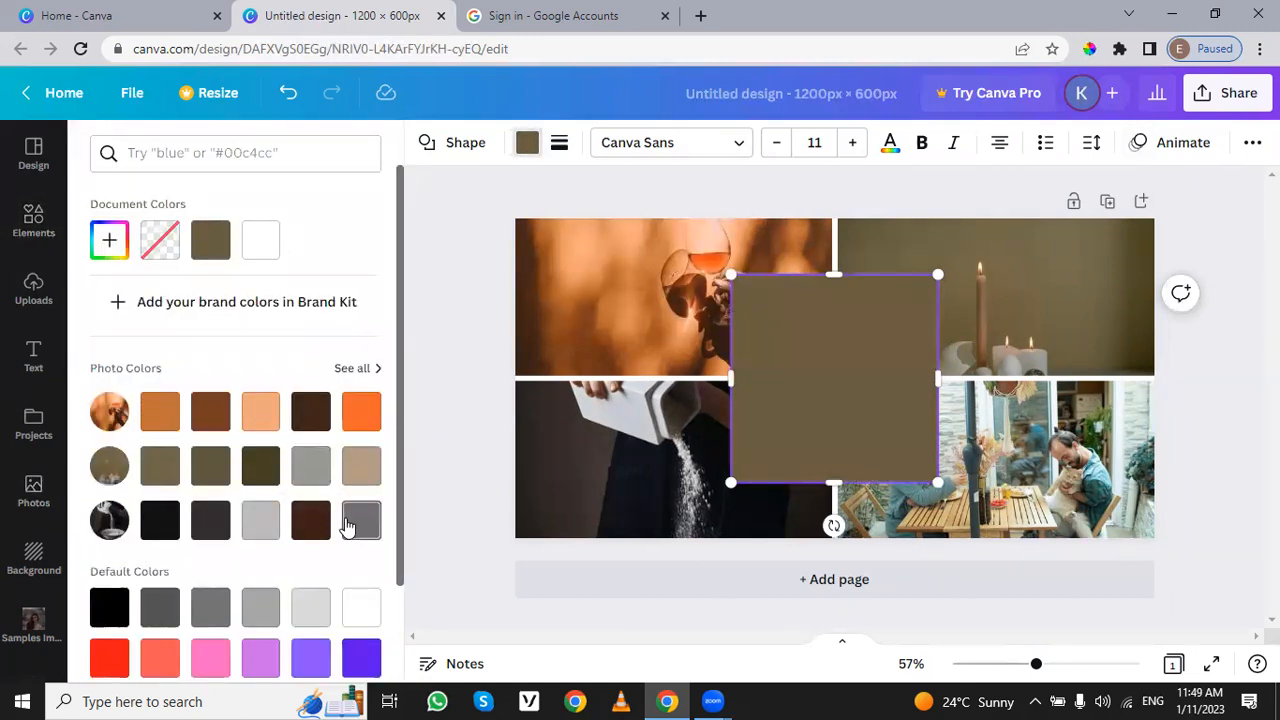
left_click(361, 607)
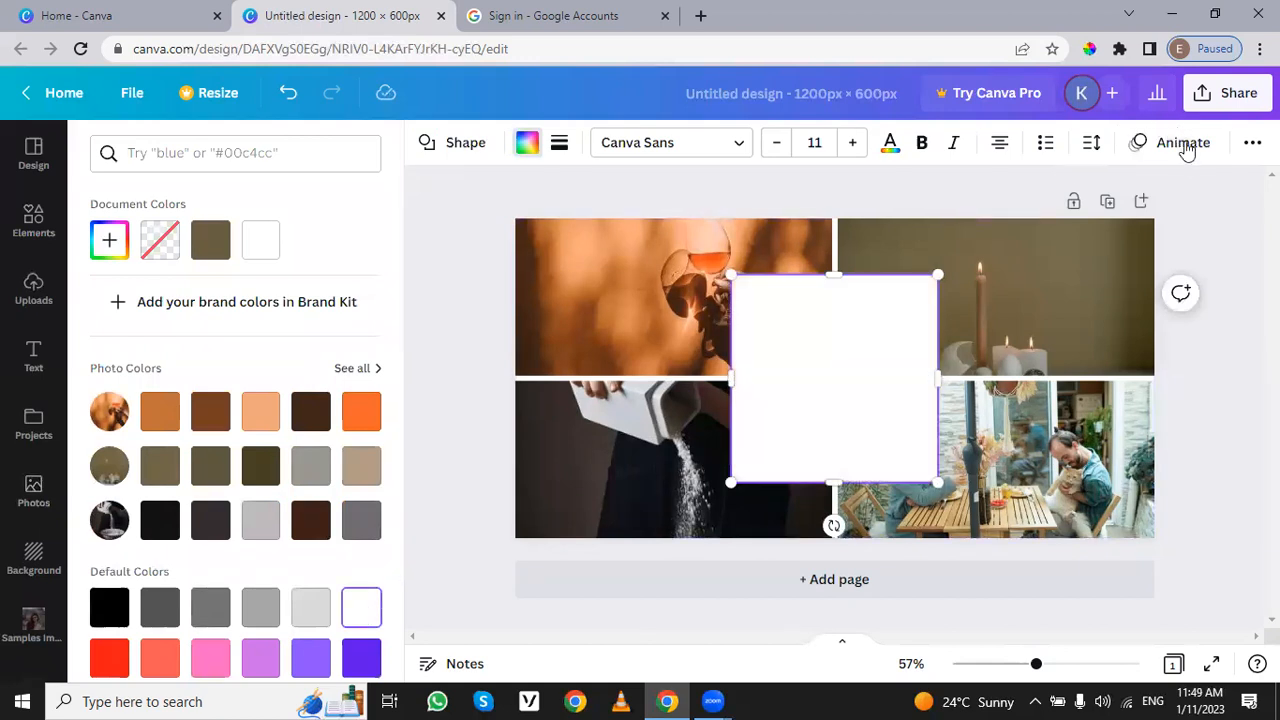
Step: Set the square's transparency to 50 and widen it on both sides into a rectangle centred over the four photos
left_click(1252, 142)
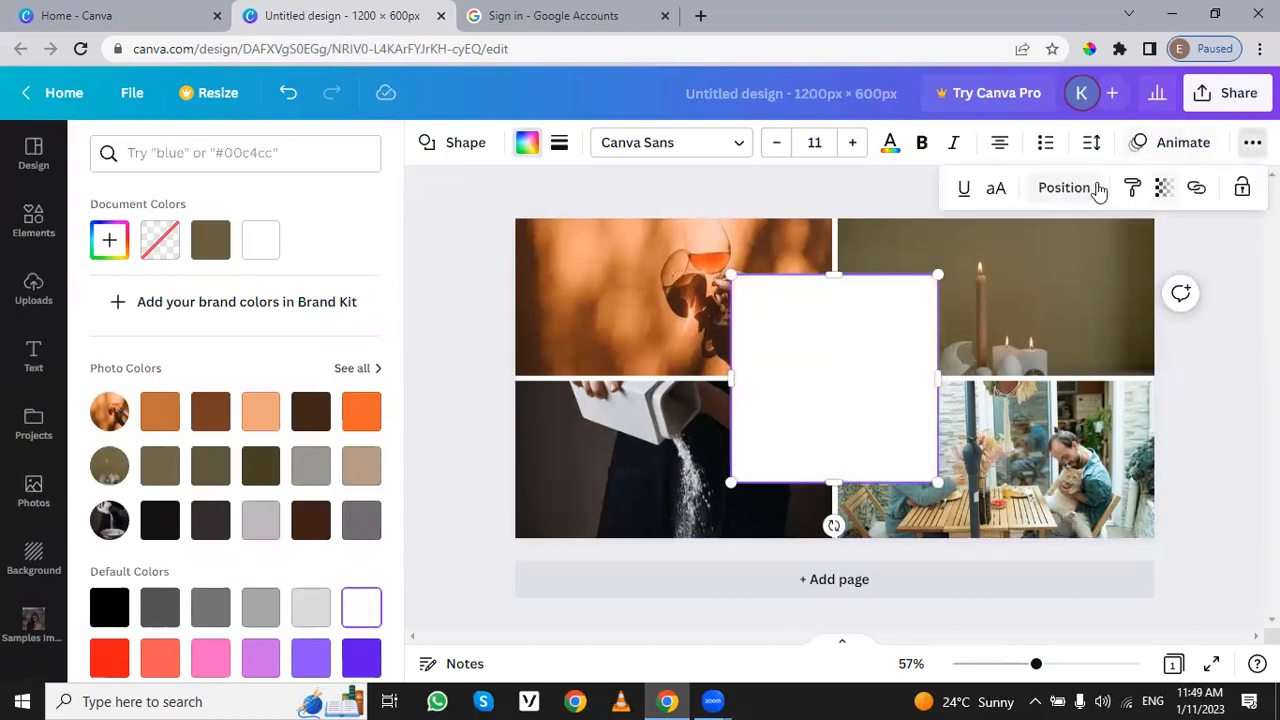
left_click(1163, 189)
left_click_drag(1155, 270, 1063, 276)
left_click_drag(935, 379, 1062, 379)
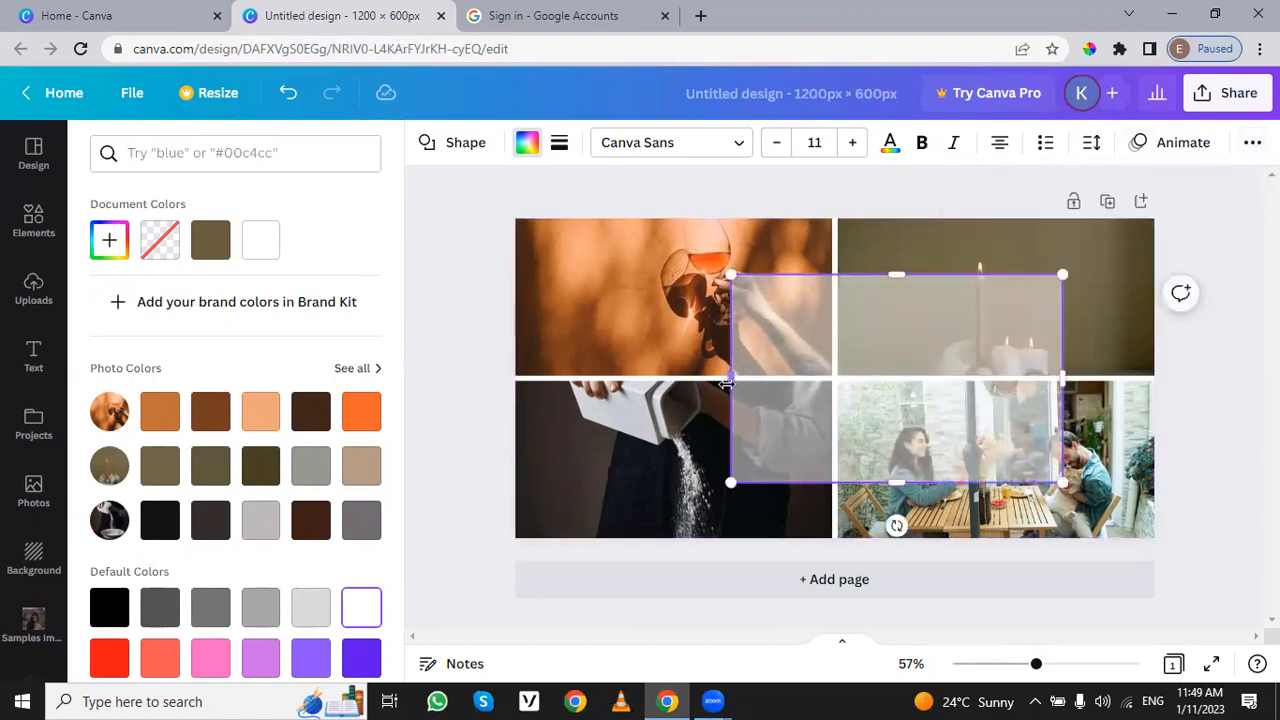
left_click_drag(727, 377, 609, 377)
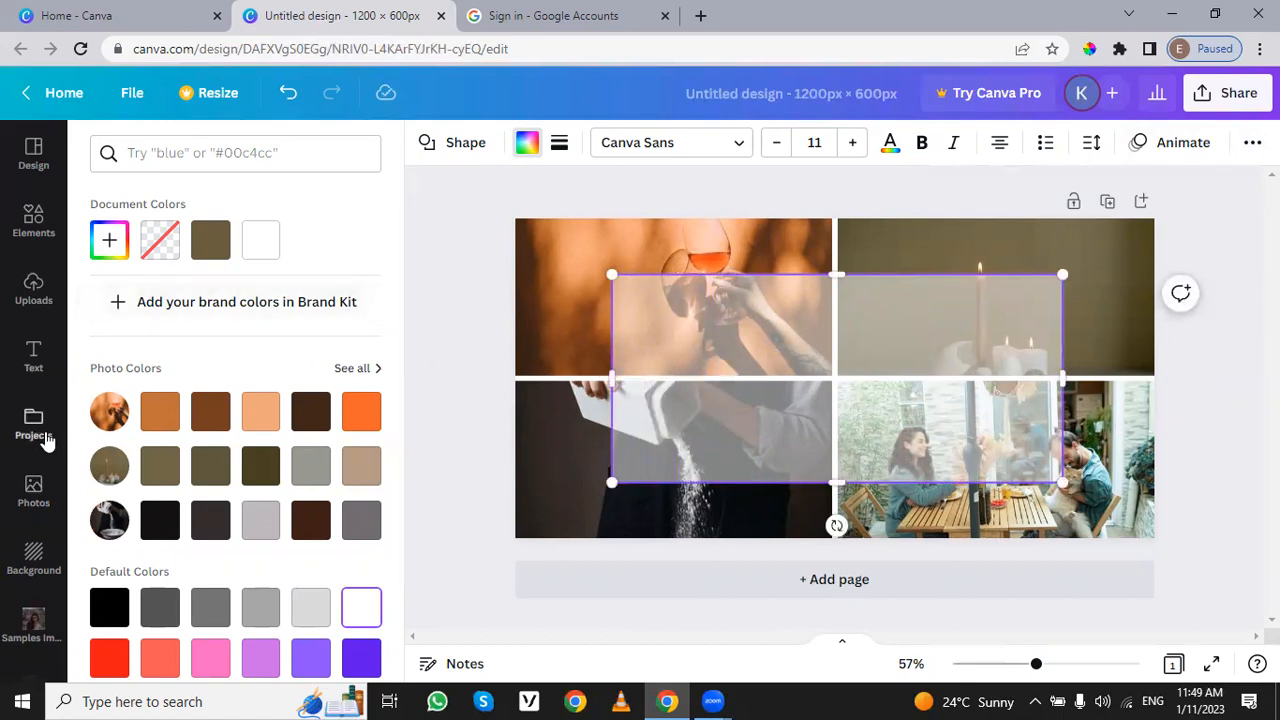
Step: Add the yellow "HUGE SALE" font combination, scale it down, and centre it over the semi-transparent rectangle
left_click(33, 360)
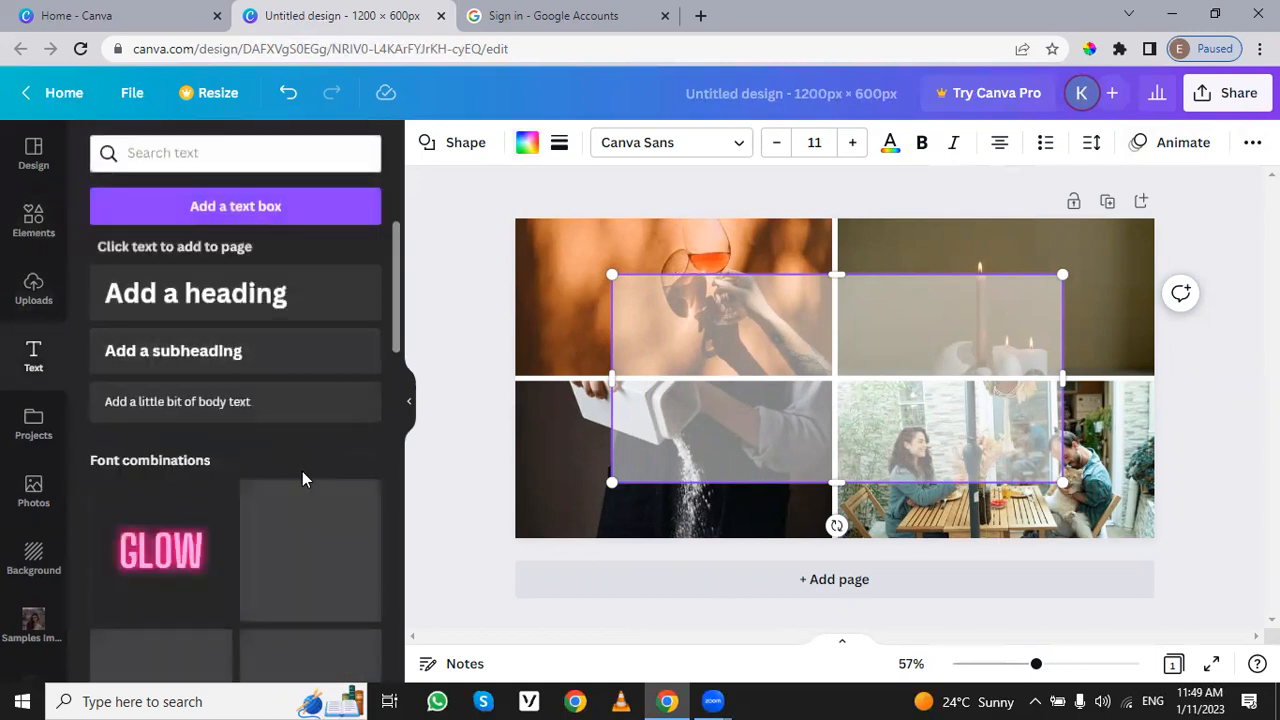
scroll(302, 471, "down", 2)
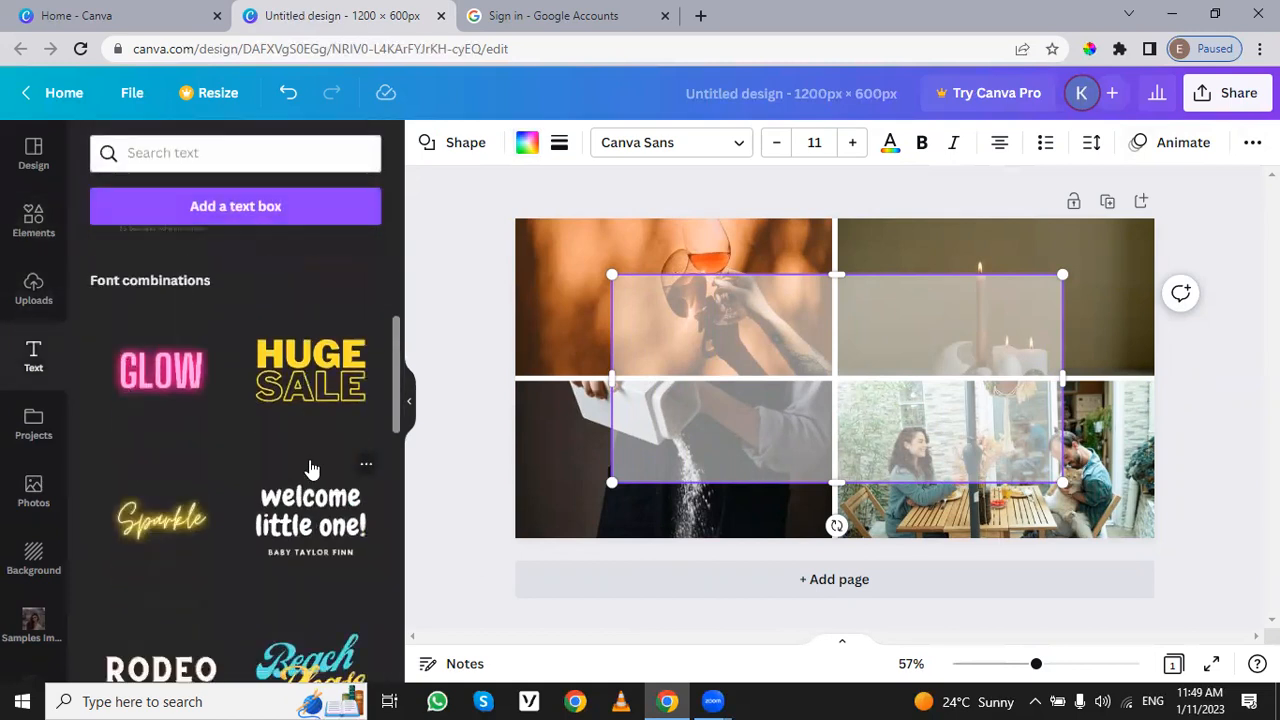
left_click_drag(297, 378, 755, 360)
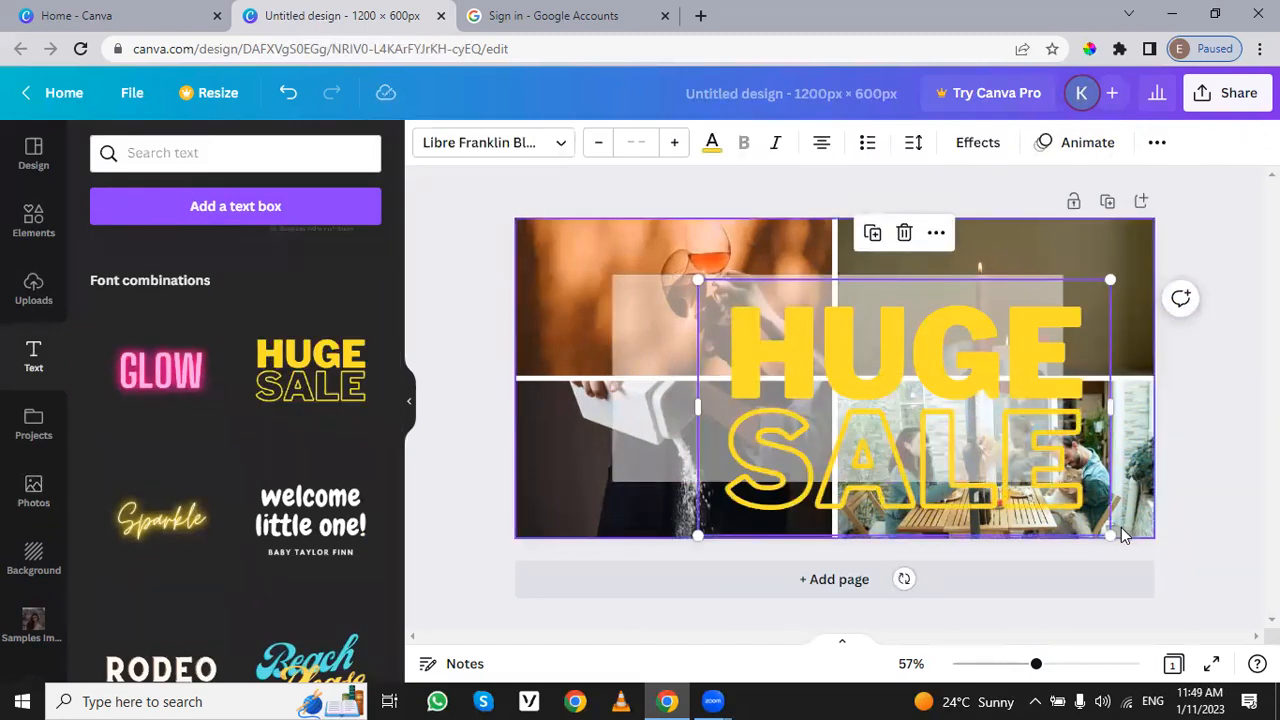
left_click_drag(1111, 533, 936, 428)
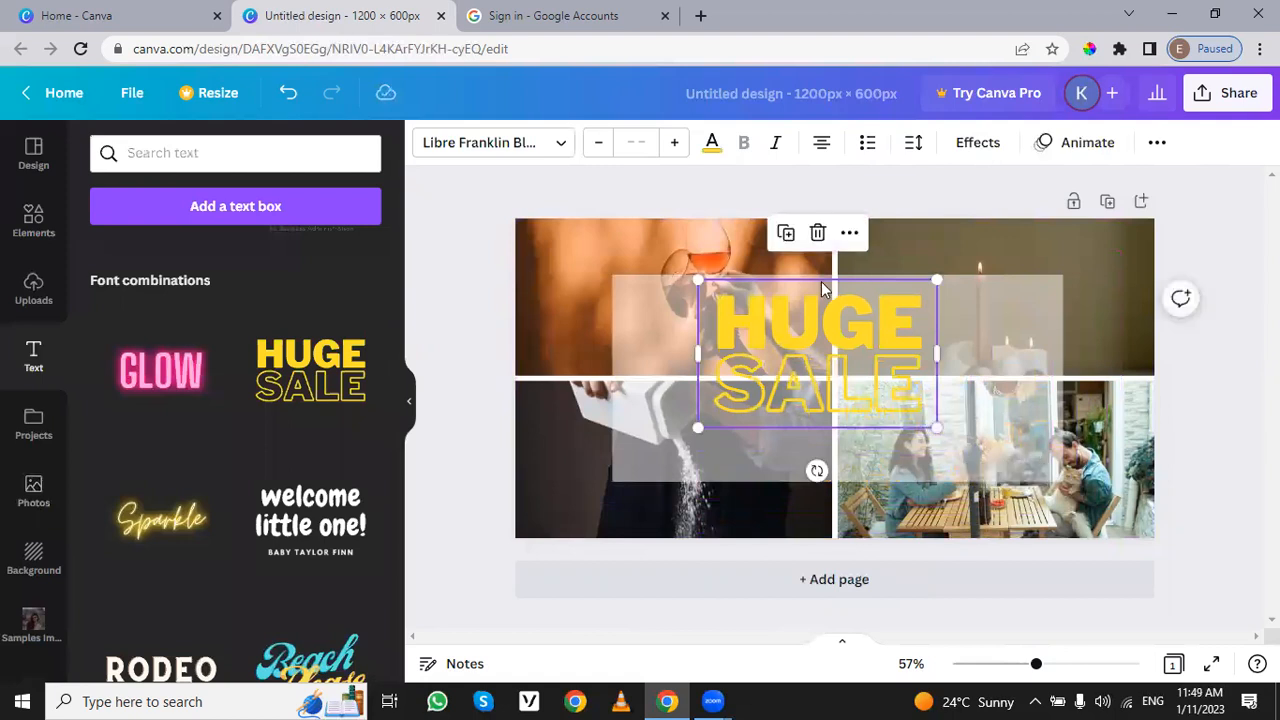
mouse_move(835, 313)
left_mouse_down()
mouse_move(846, 357)
mouse_move(843, 331)
left_mouse_up()
Step: Recolour the rectangle behind the text with the near-black photo colour from the powder image, and set its transparency to 75
left_click(1022, 380)
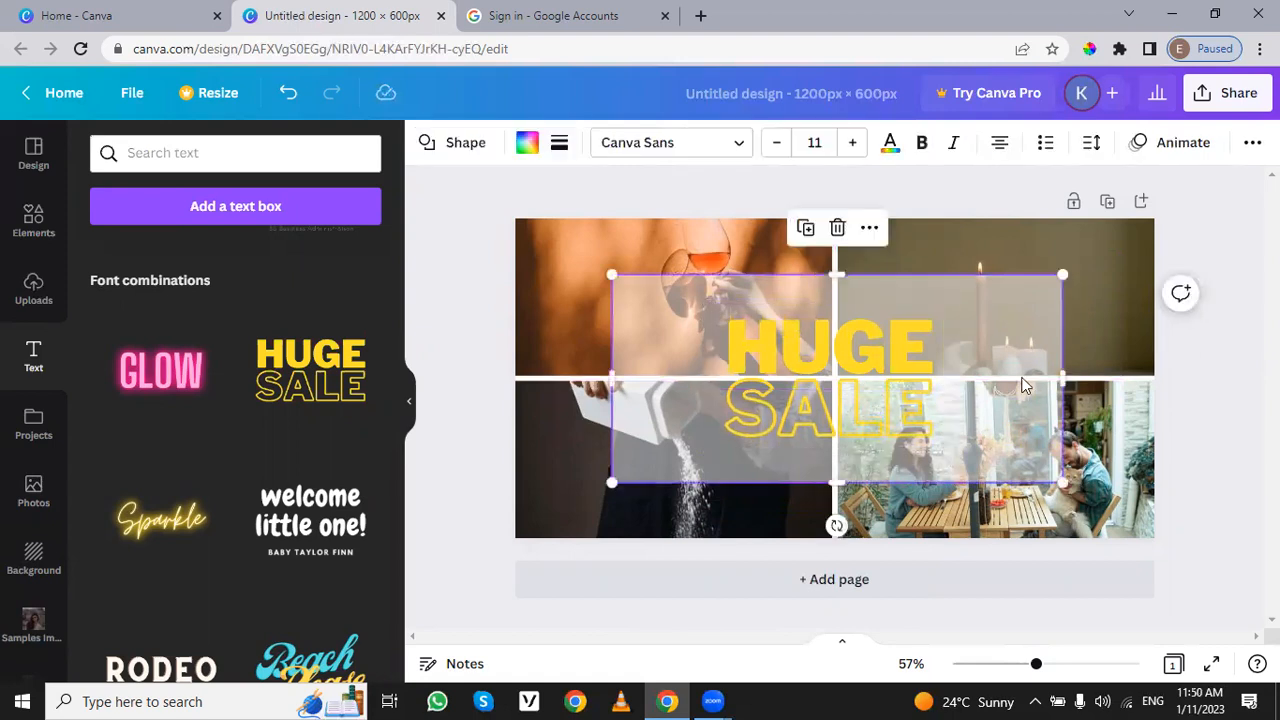
left_click(527, 142)
left_click(163, 516)
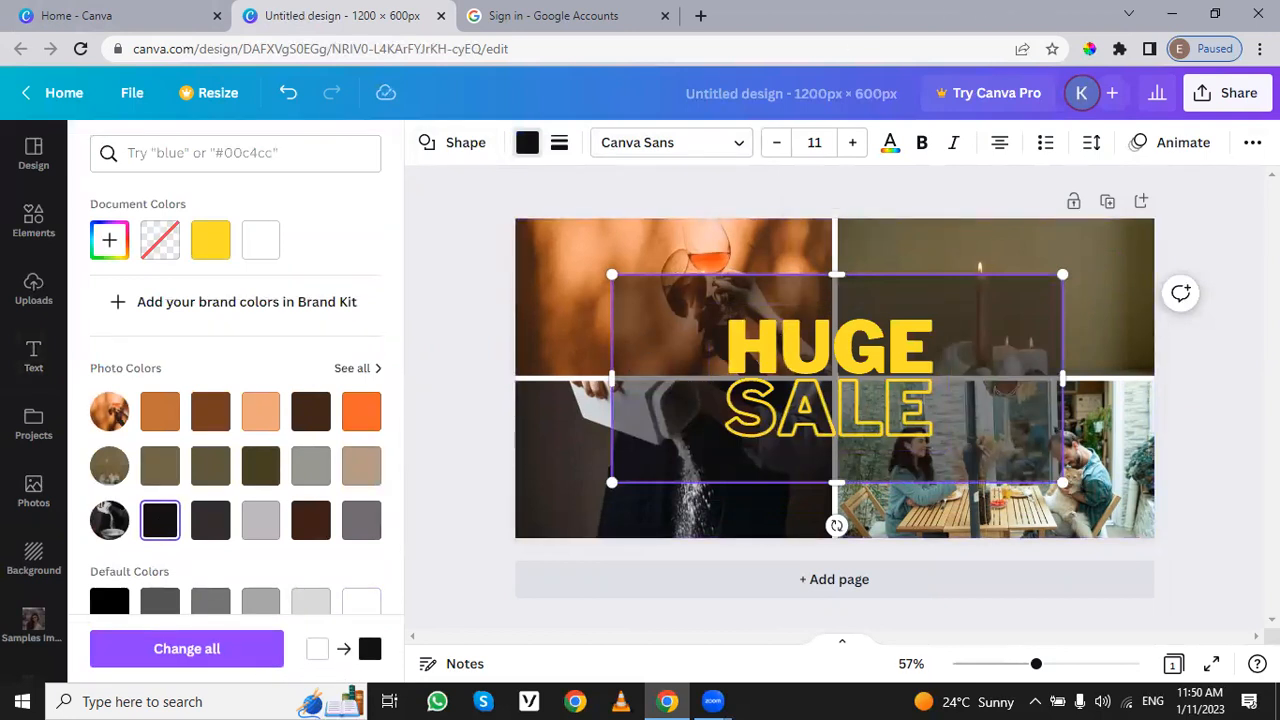
left_click(1252, 142)
left_click(1163, 190)
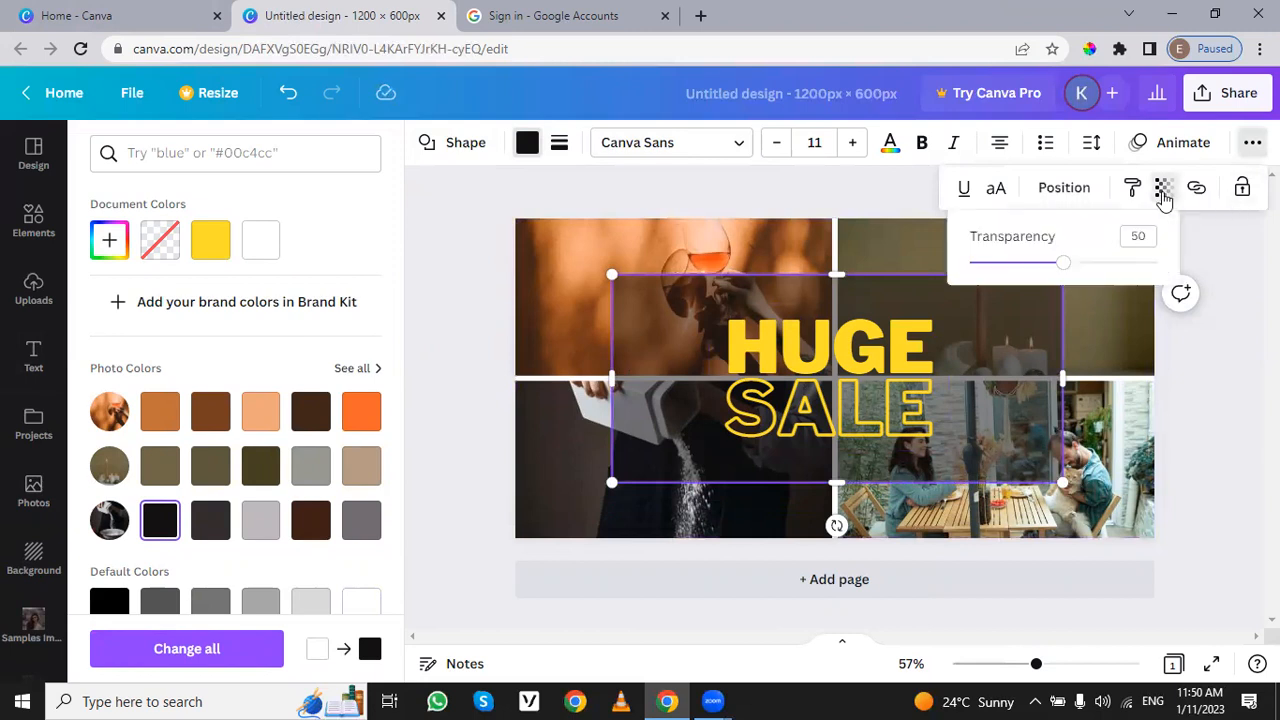
left_click_drag(1063, 264, 1112, 277)
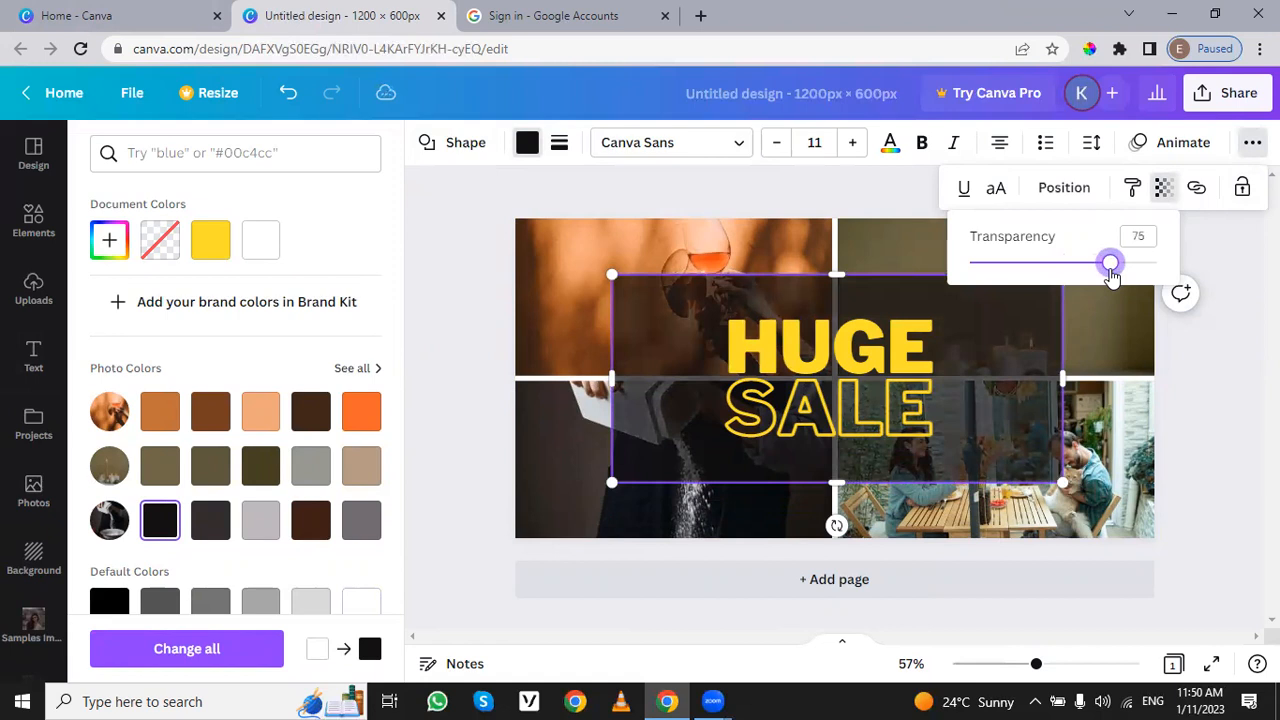
left_click(1238, 410)
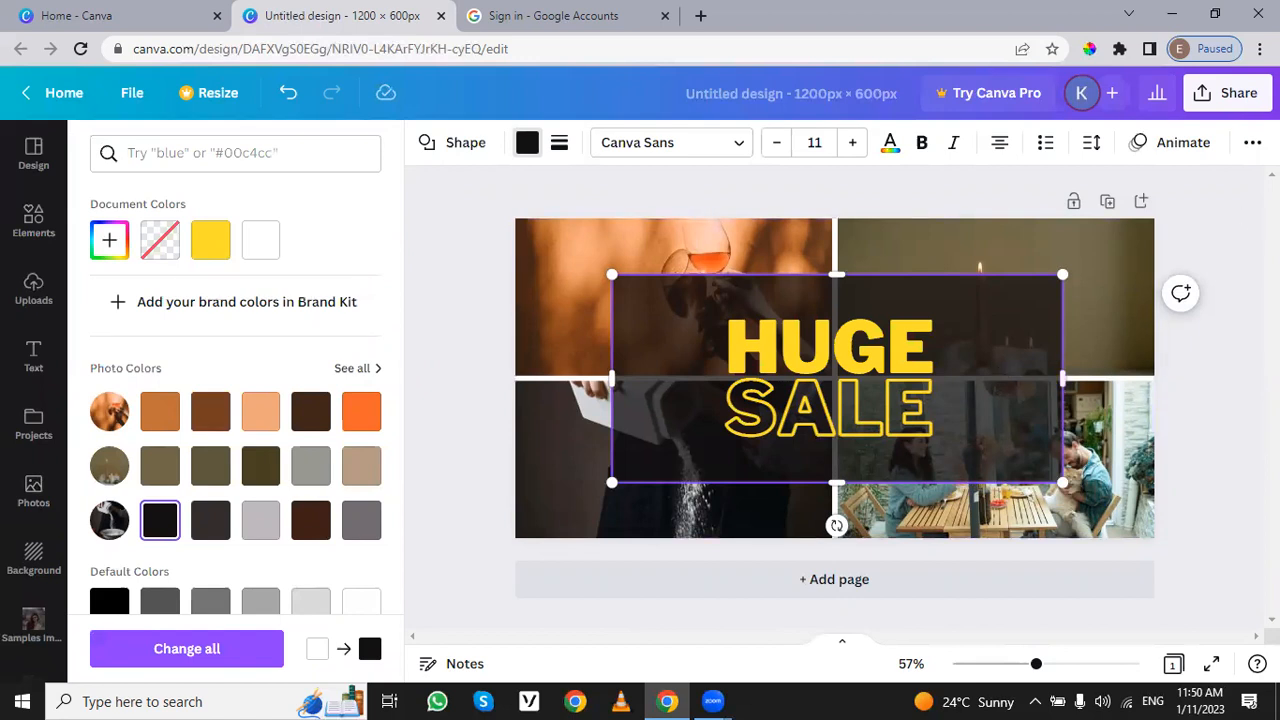
Step: Set the dark rectangle's transparency to 88
left_click(1252, 142)
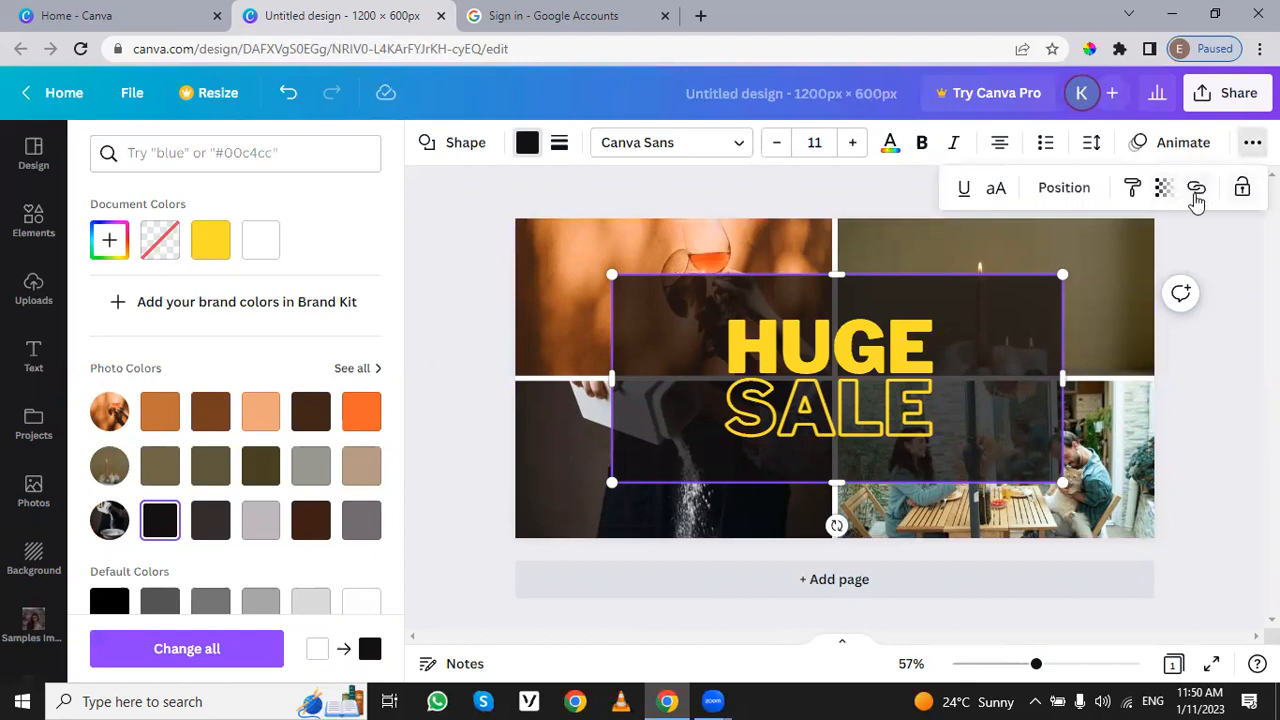
left_click(1160, 198)
left_click_drag(1120, 270, 1136, 270)
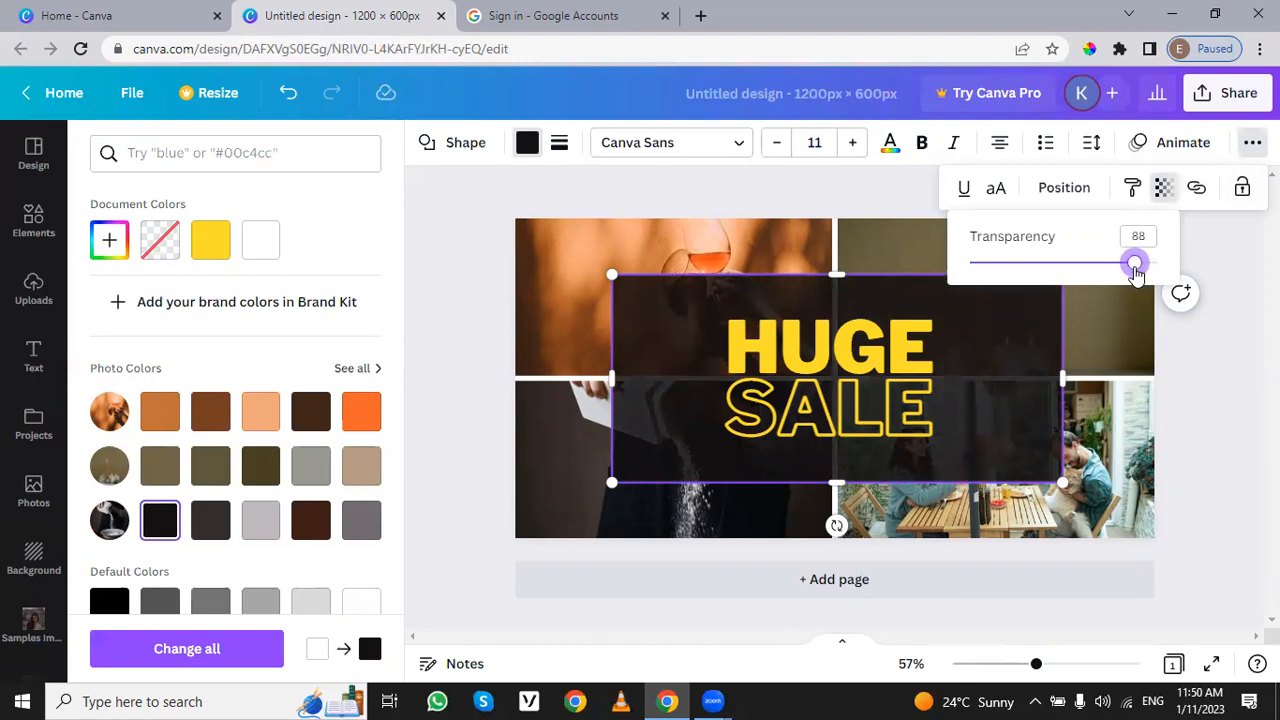
left_click(1242, 397)
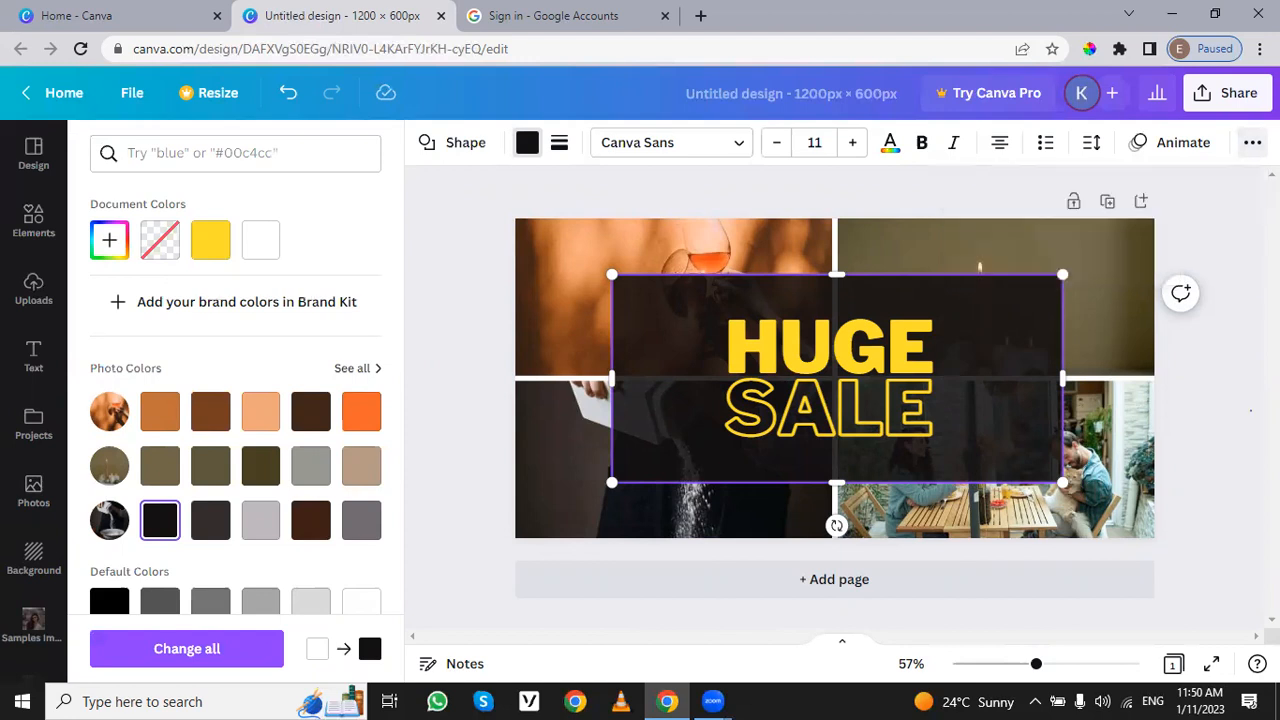
Step: Browse the font combinations and replace the word "HUGE" in the sale text with "BIG"
left_click(889, 390)
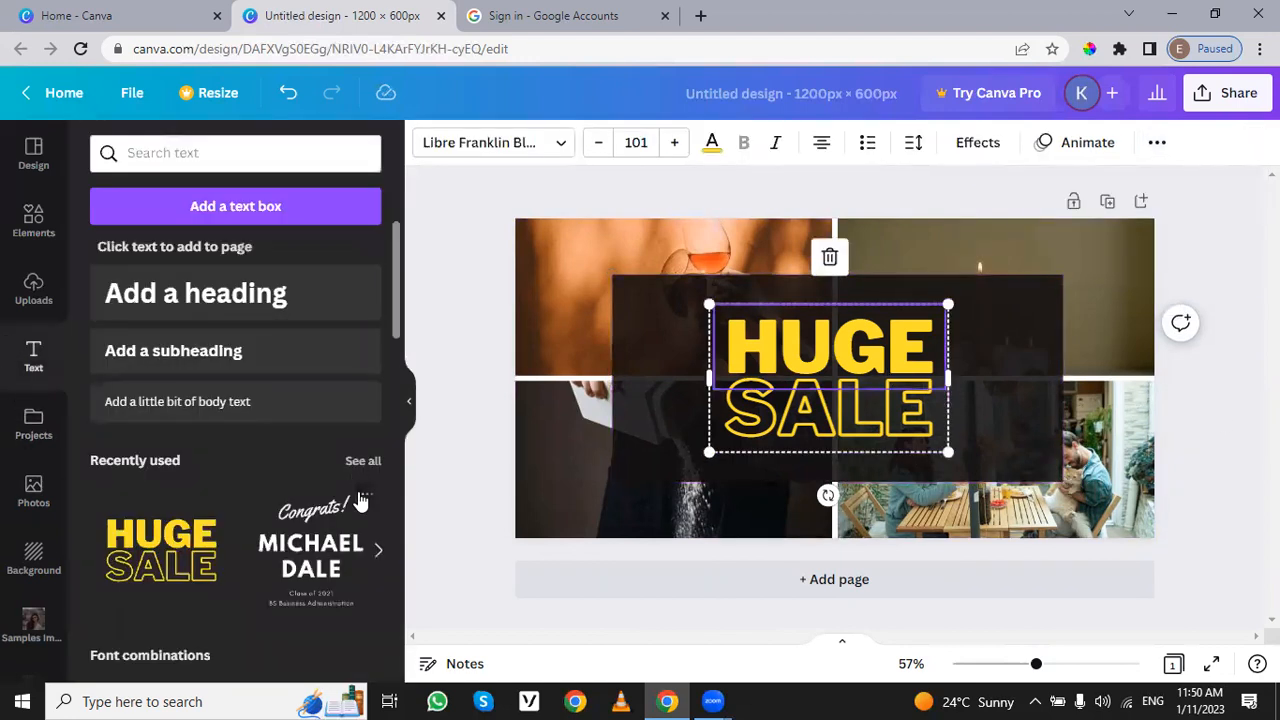
scroll(361, 502, "down", 5)
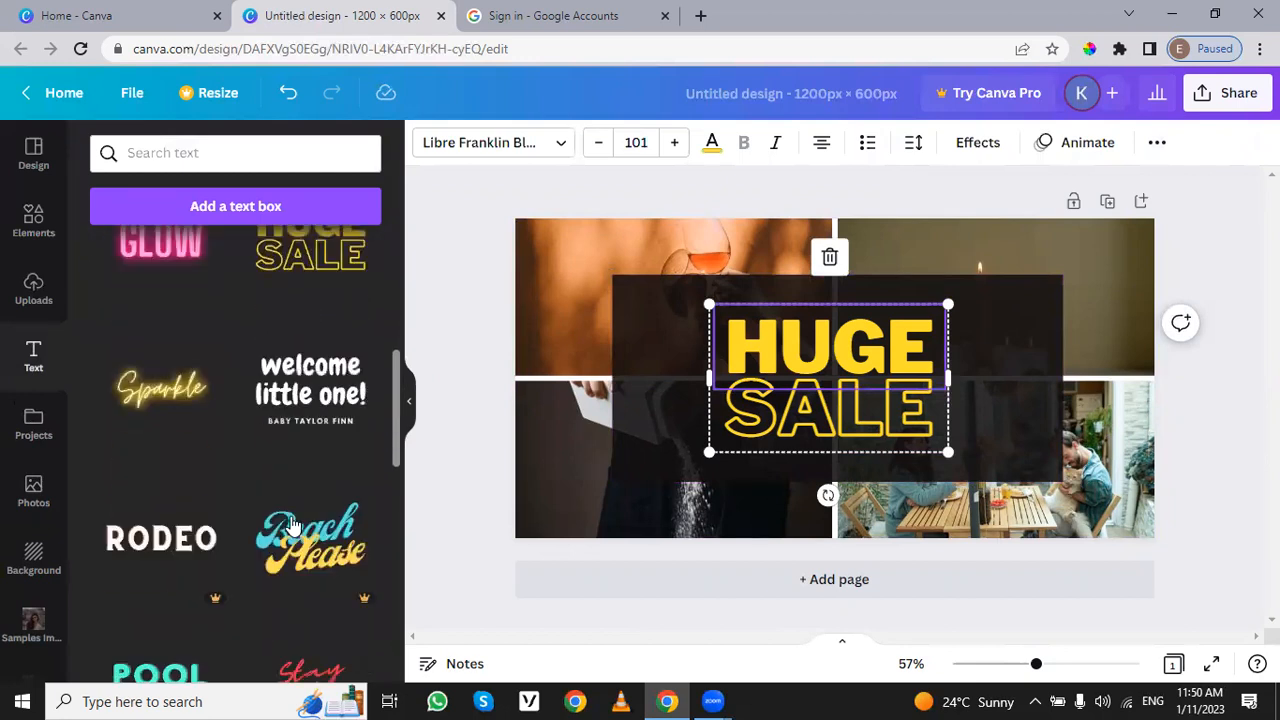
scroll(175, 490, "down", 2)
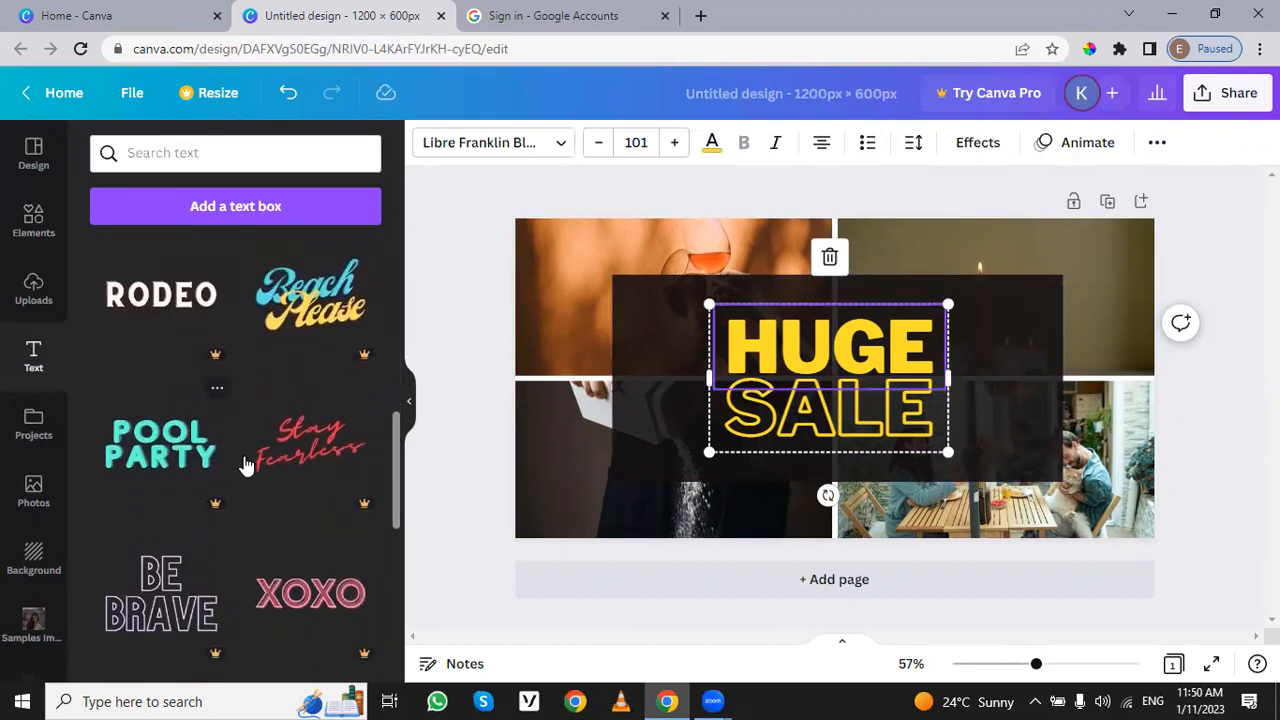
scroll(289, 560, "down", 2)
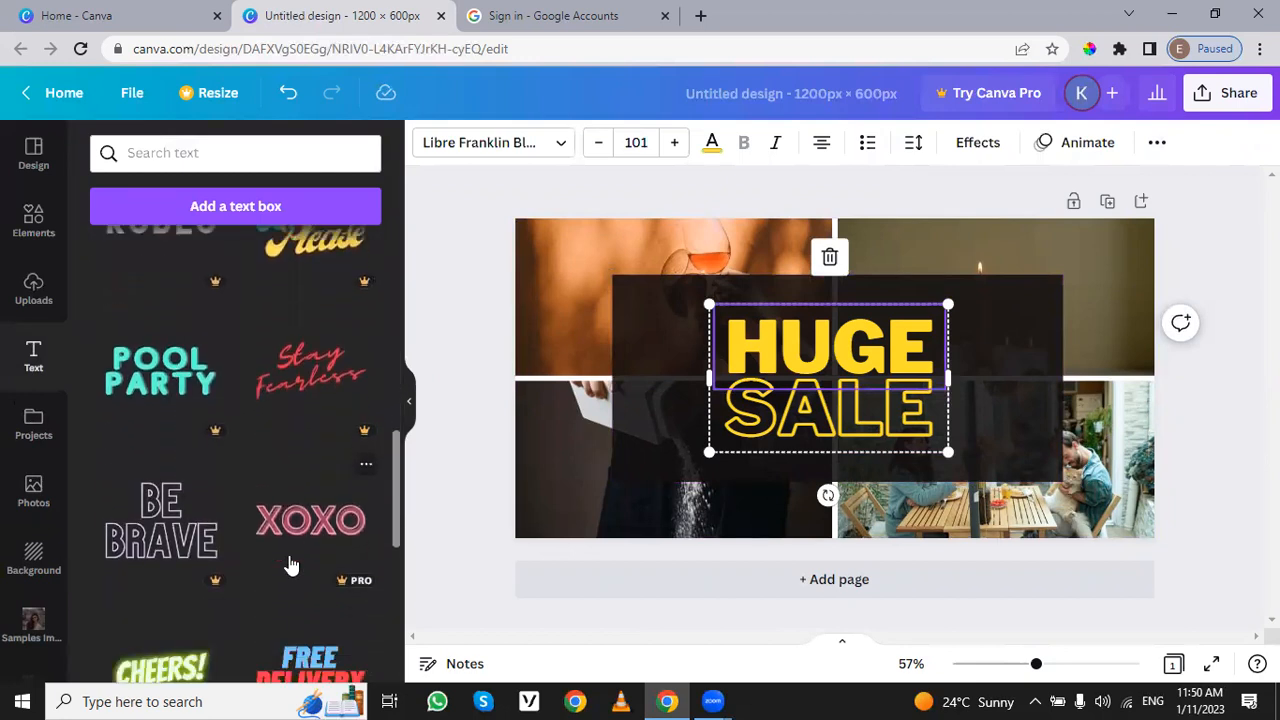
double_click(853, 342)
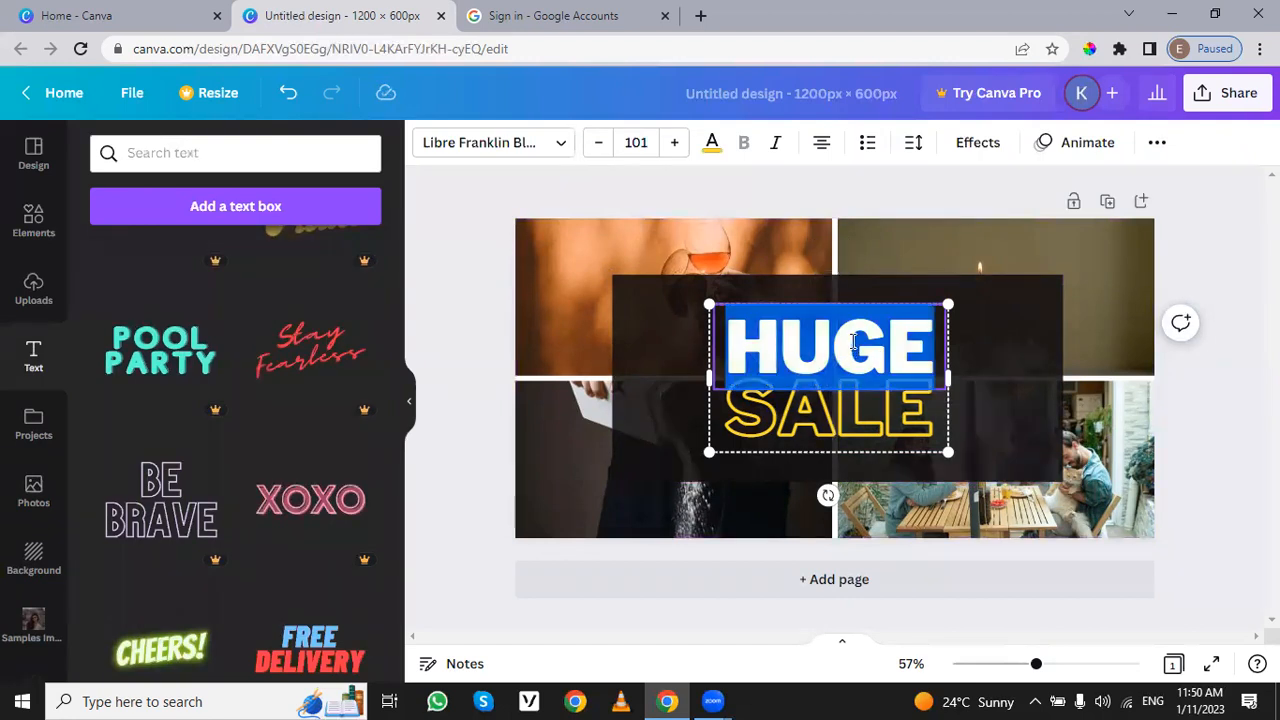
type("B")
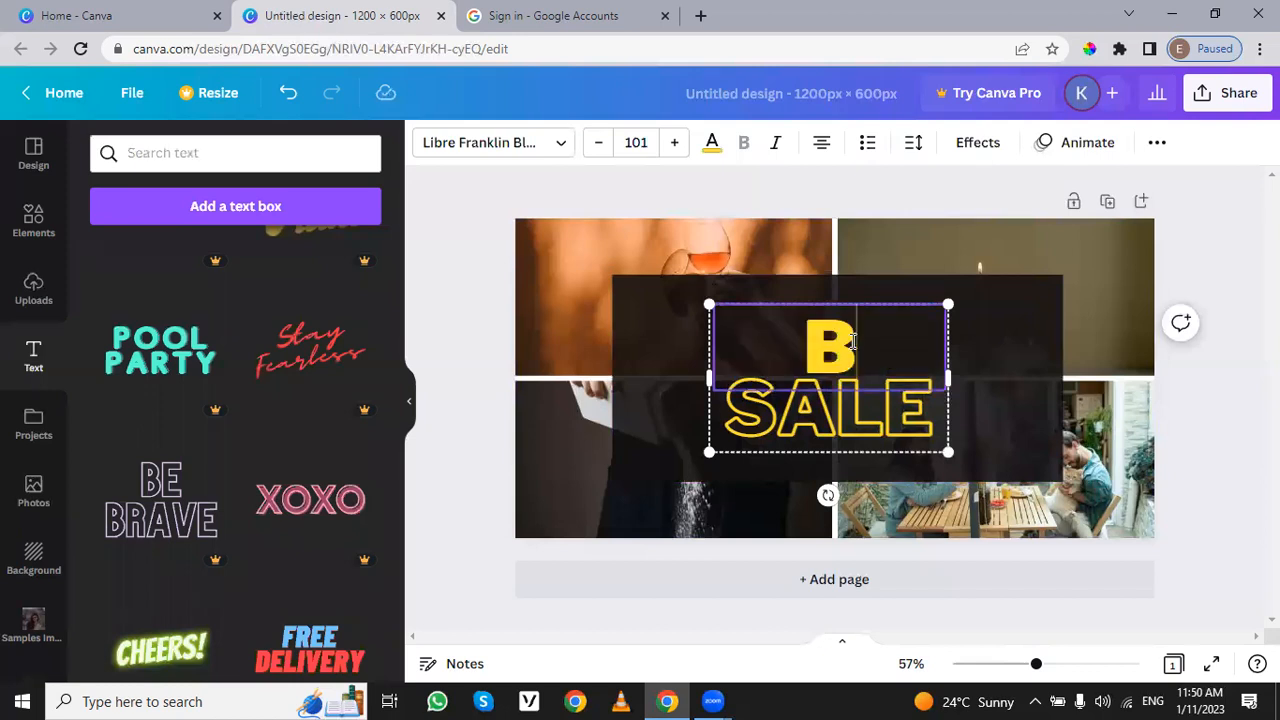
type("IG")
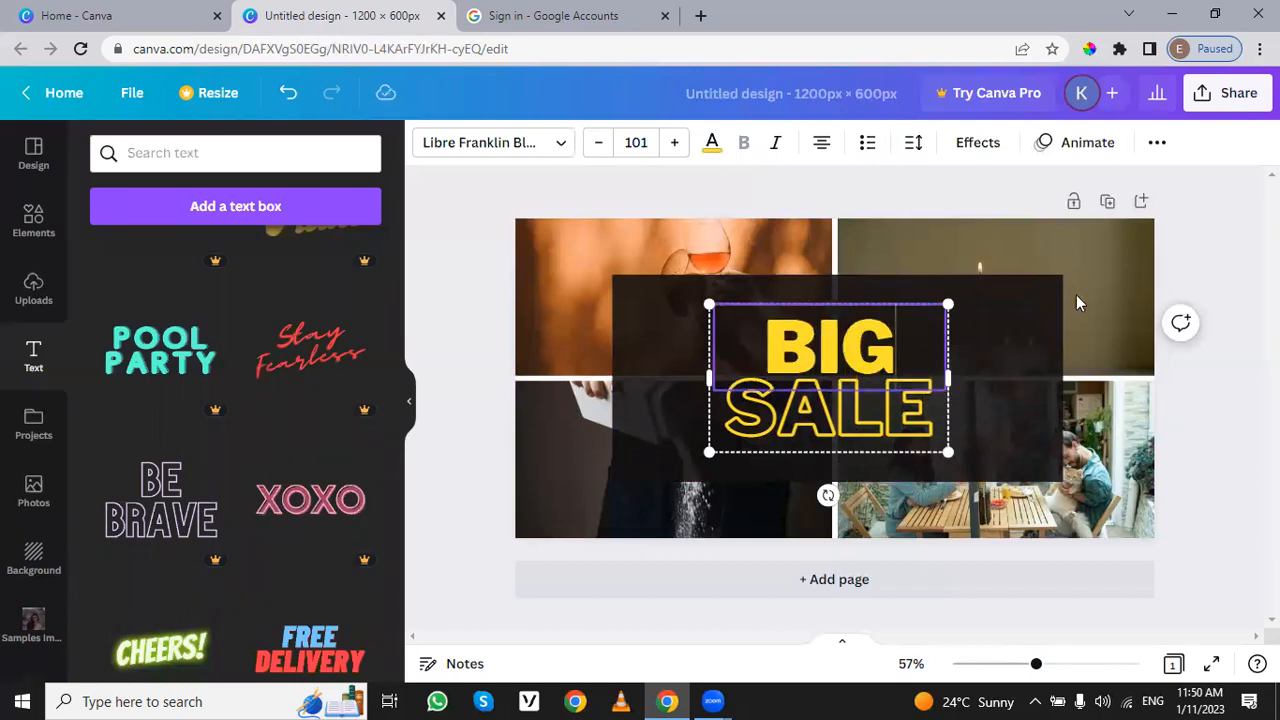
left_click(1230, 290)
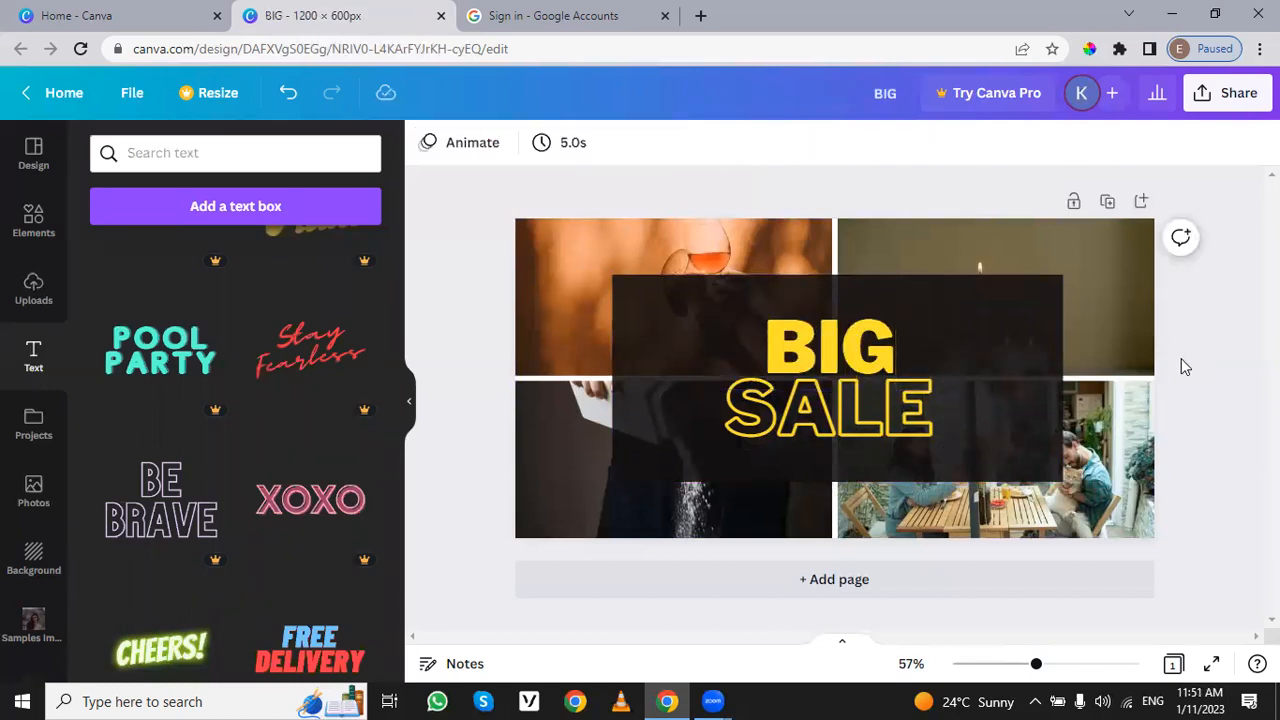
Step: Review the available text colours for the word "BIG" and look through more font combinations
left_click(838, 336)
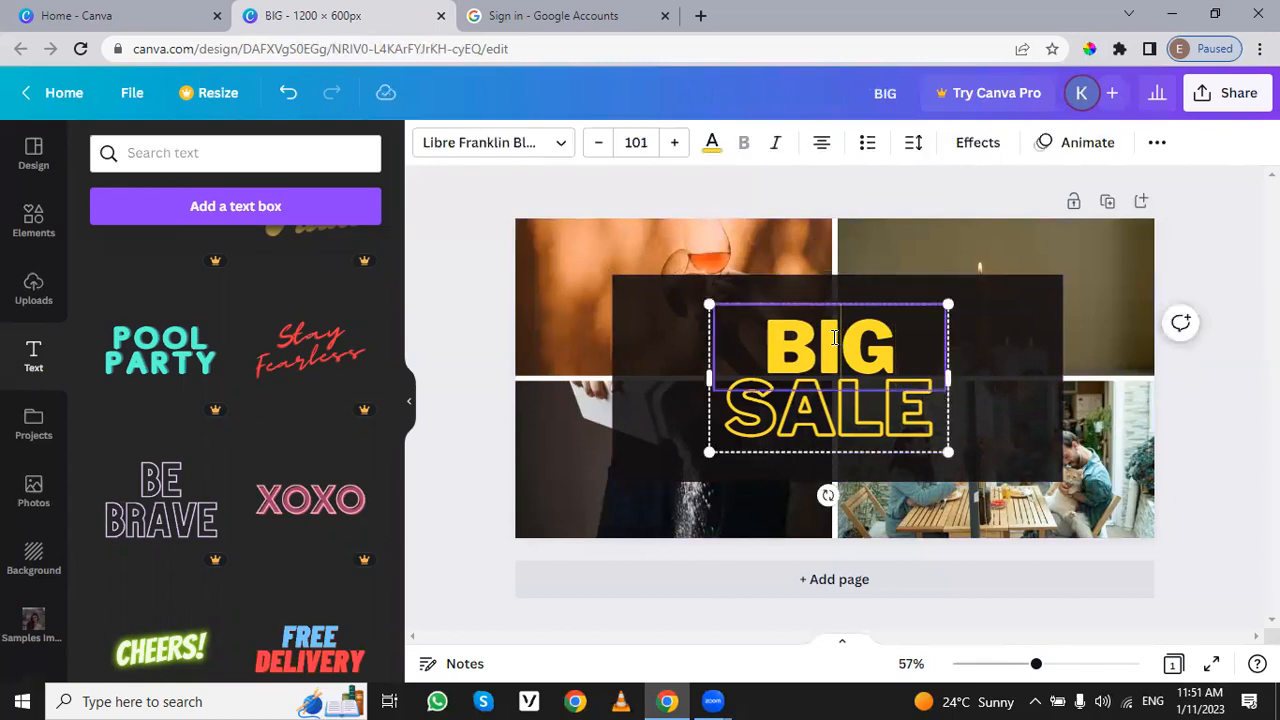
left_click_drag(911, 337, 757, 334)
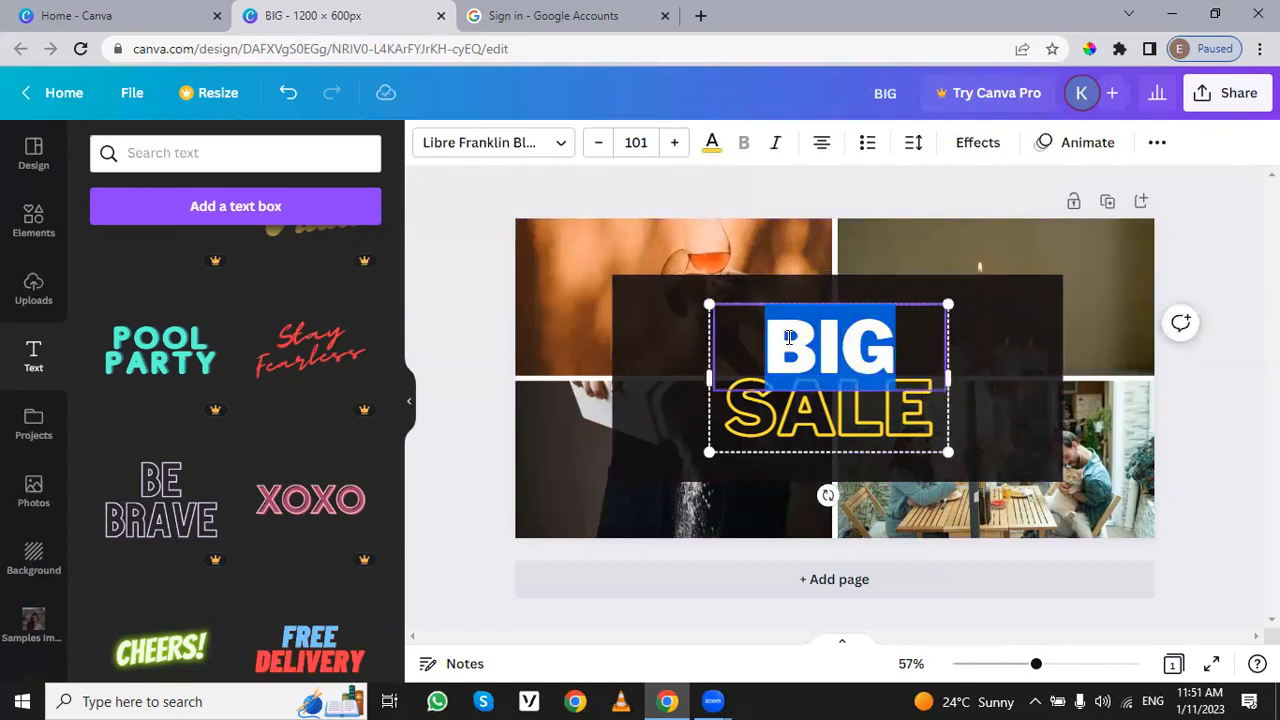
left_click(712, 145)
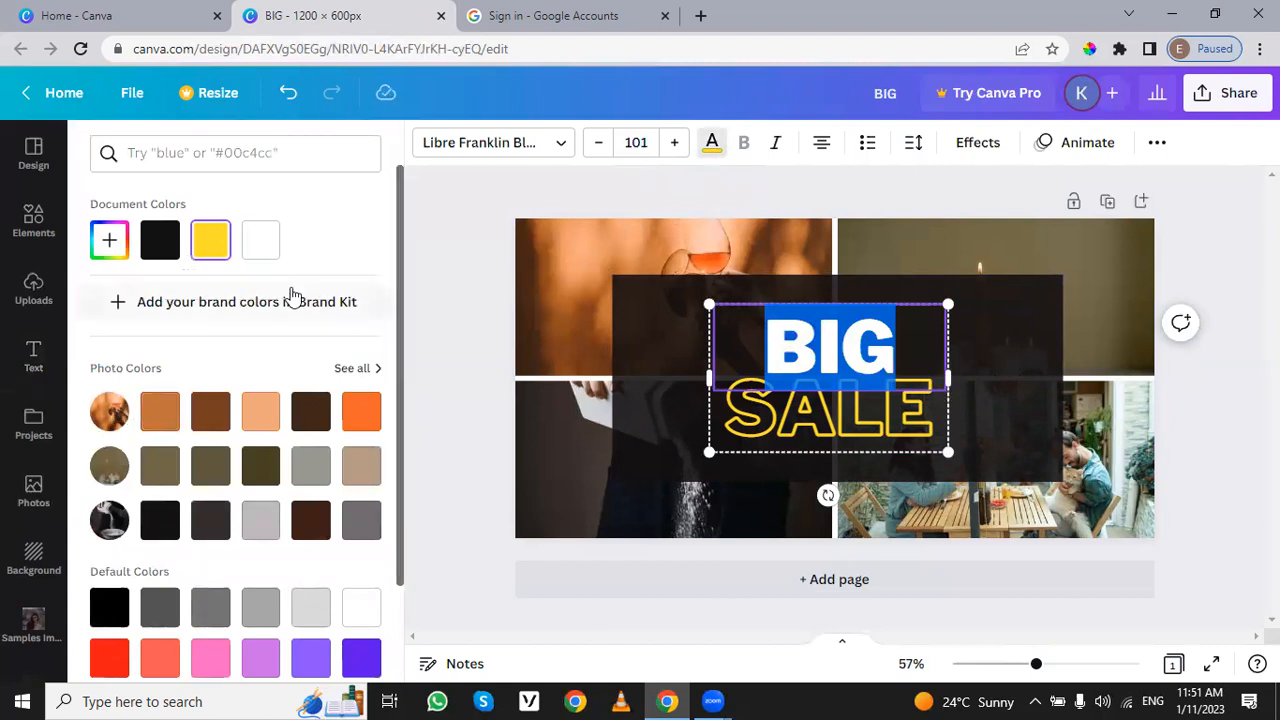
scroll(345, 485, "down", 2)
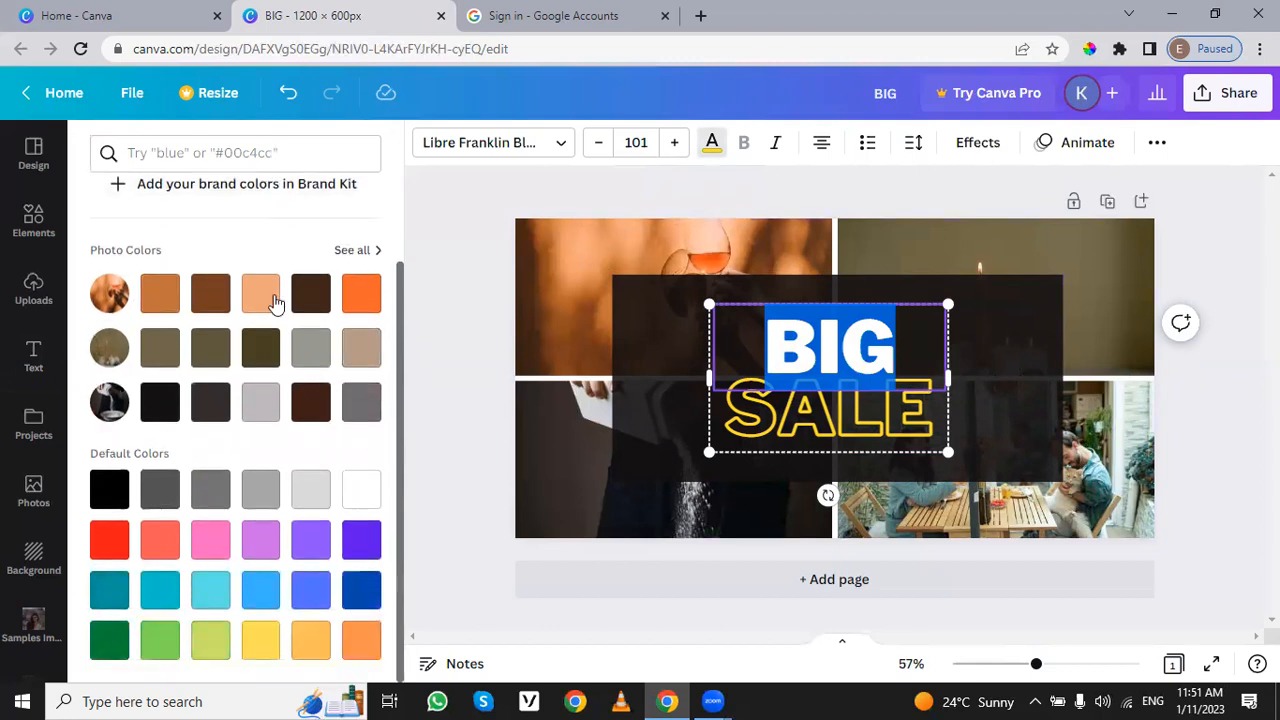
left_click(454, 334)
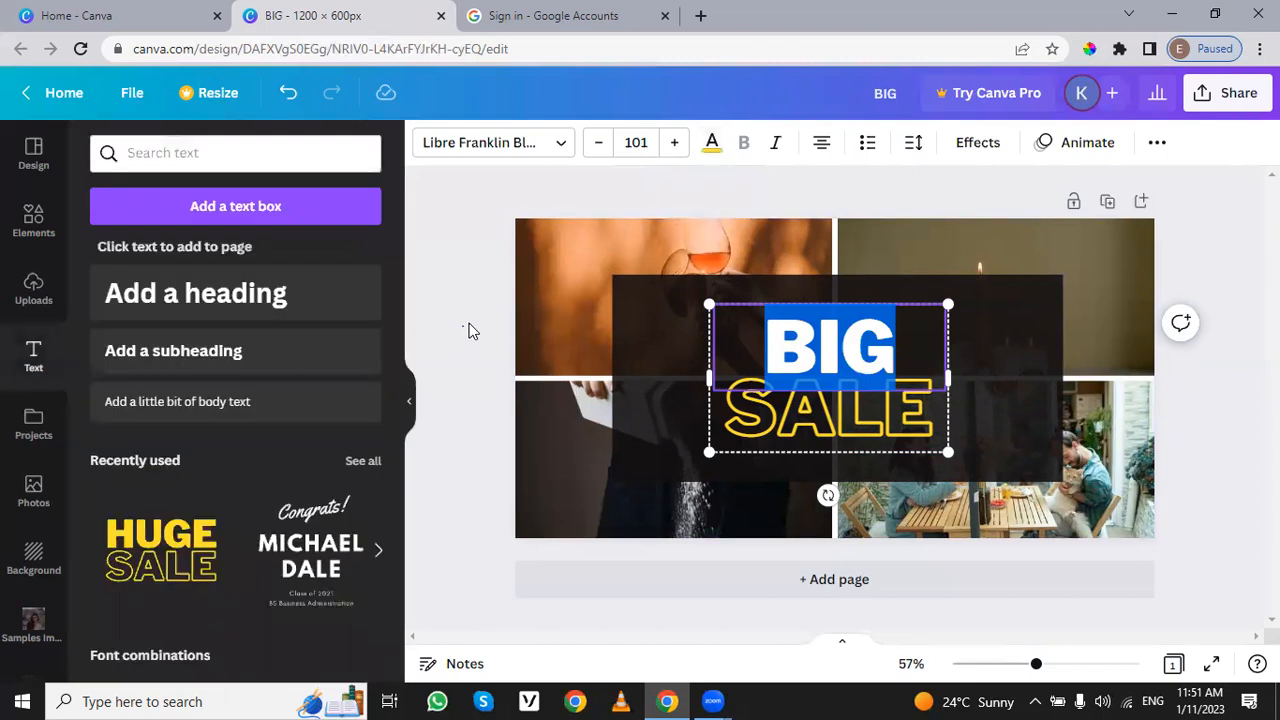
scroll(230, 491, "down", 6)
scroll(192, 492, "down", 10)
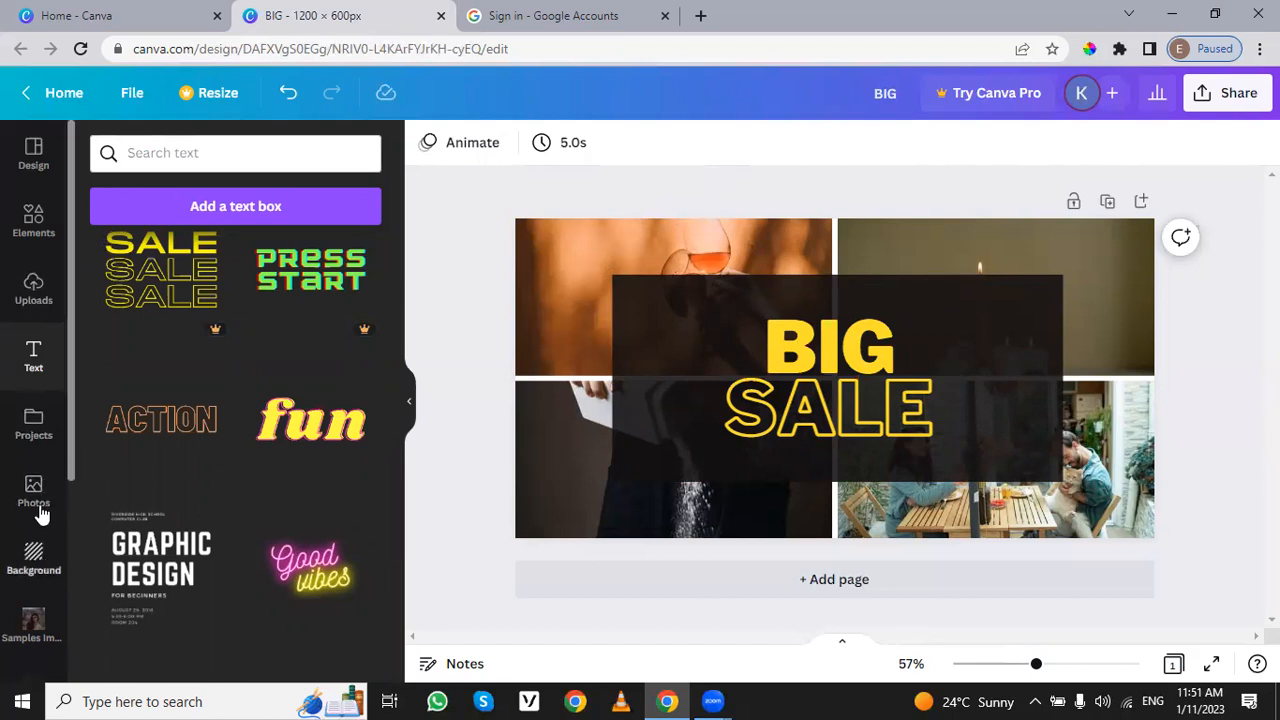
Step: Look through the saved projects and the recent designs on the home page, and open the "TIME TO" 11 × 17 in design
left_click(51, 408)
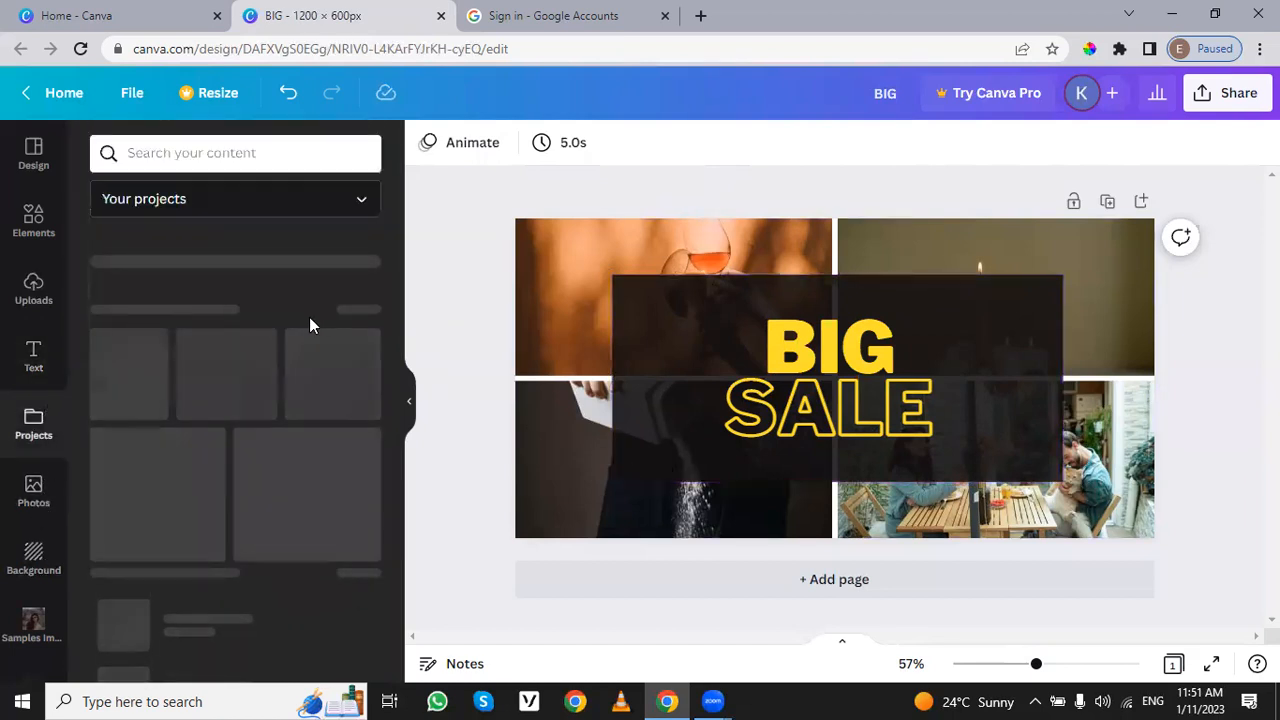
scroll(229, 443, "down", 5)
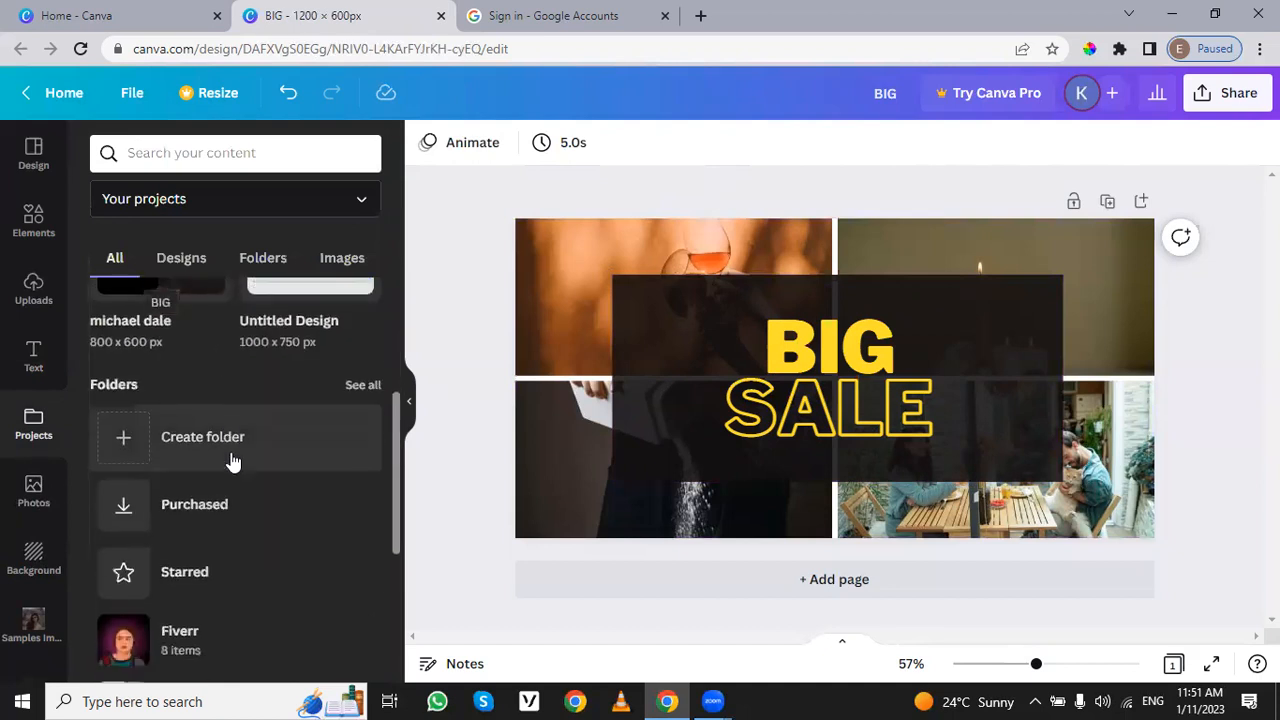
left_click(120, 15)
scroll(643, 517, "down", 3)
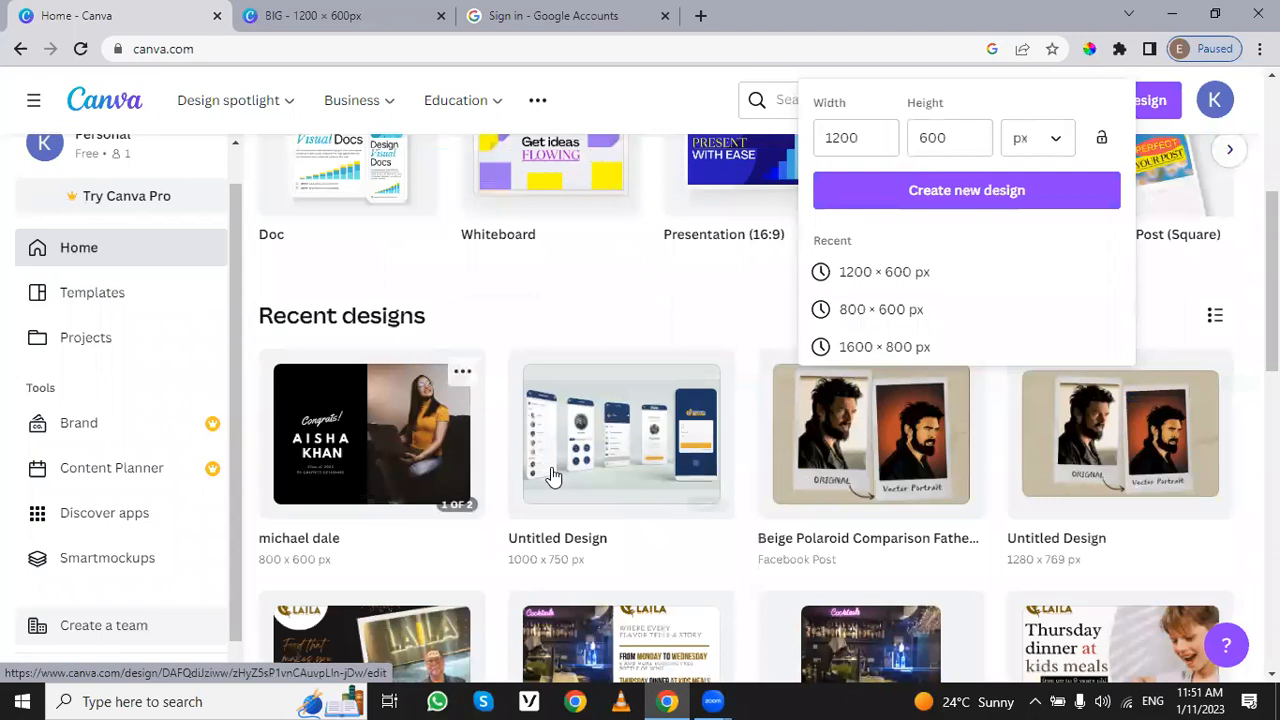
scroll(595, 497, "down", 2)
scroll(595, 497, "down", 4)
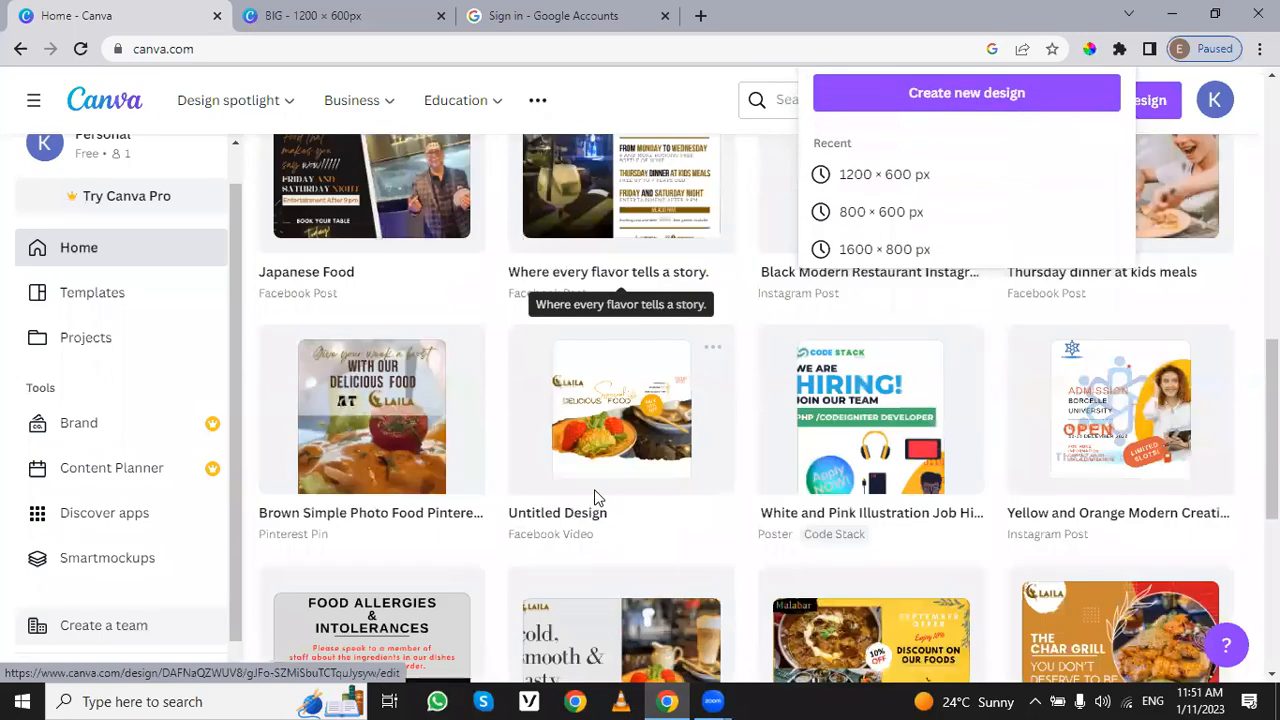
scroll(596, 499, "down", 6)
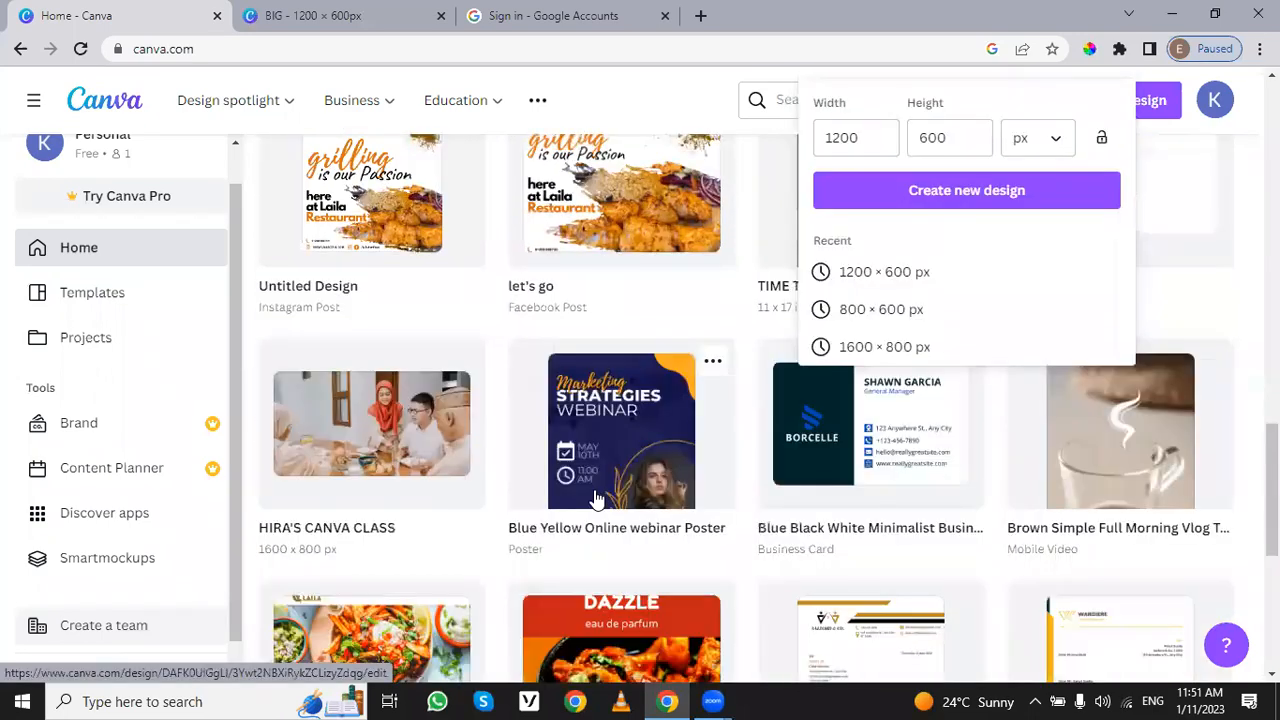
scroll(596, 497, "down", 5)
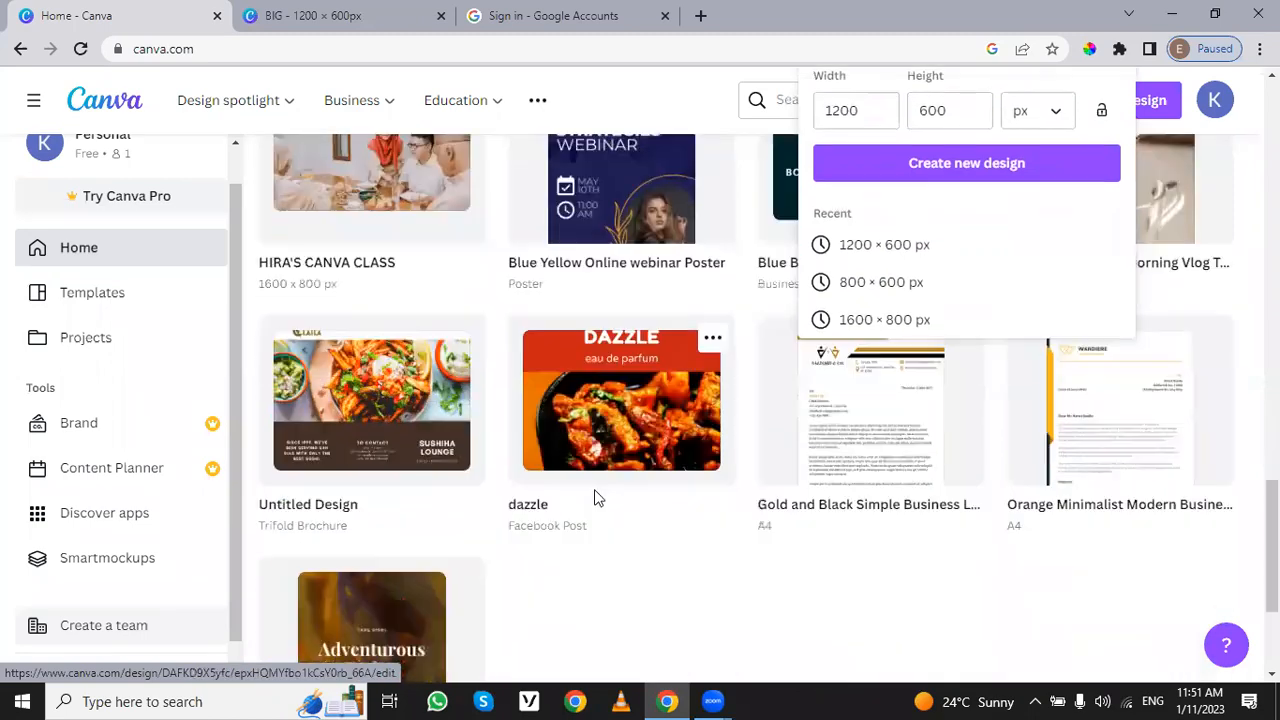
scroll(596, 499, "up", 10)
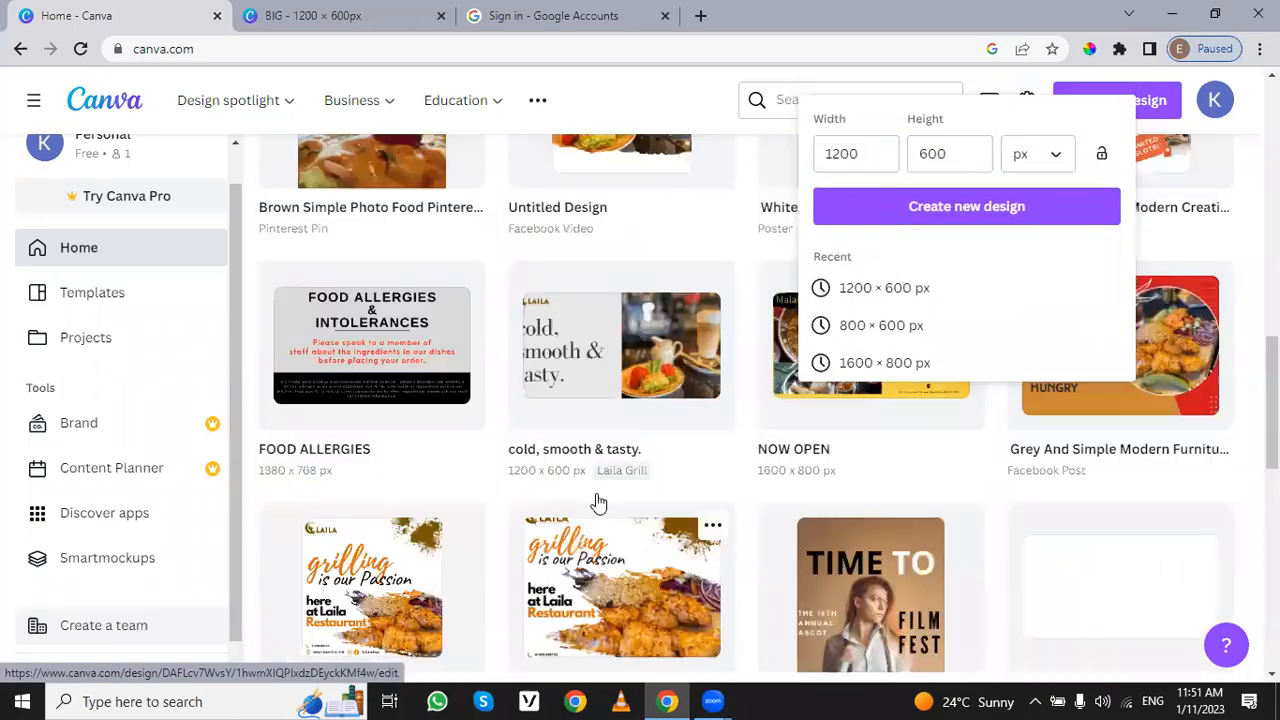
left_click(924, 560)
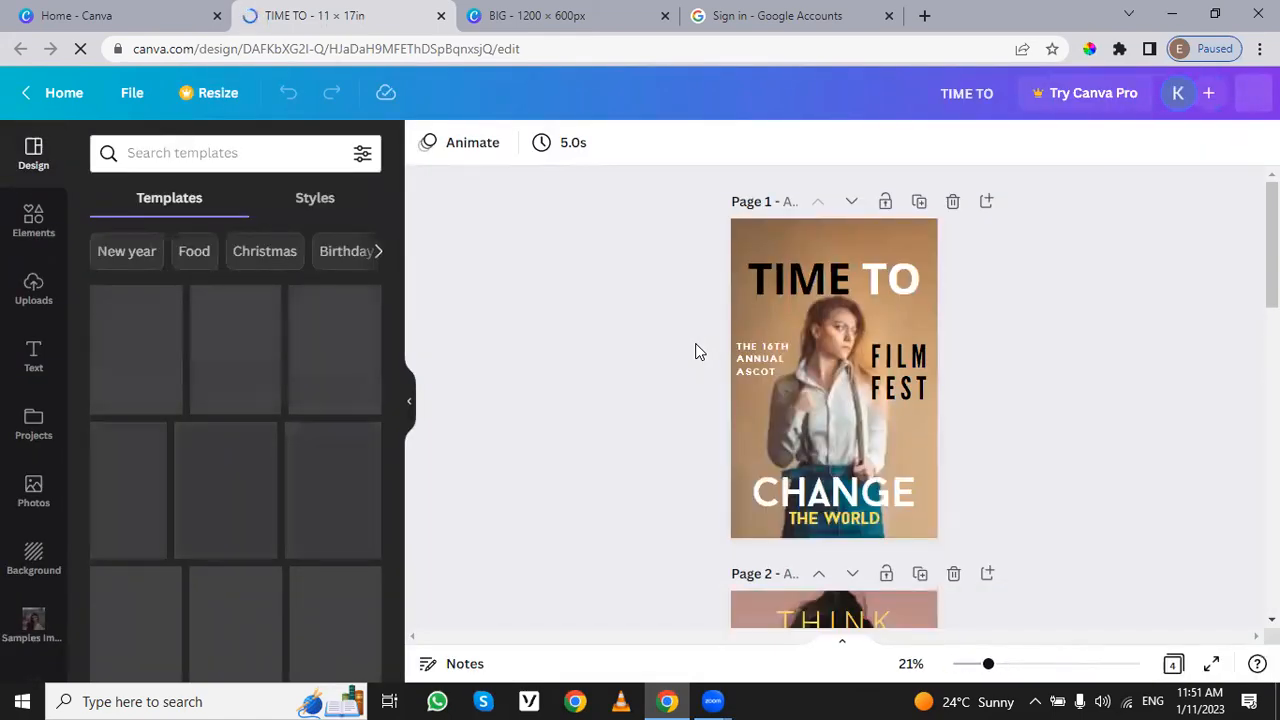
Step: Examine how text is arranged around the portraits on the pages of the "TIME TO" design
scroll(1023, 394, "down", 7)
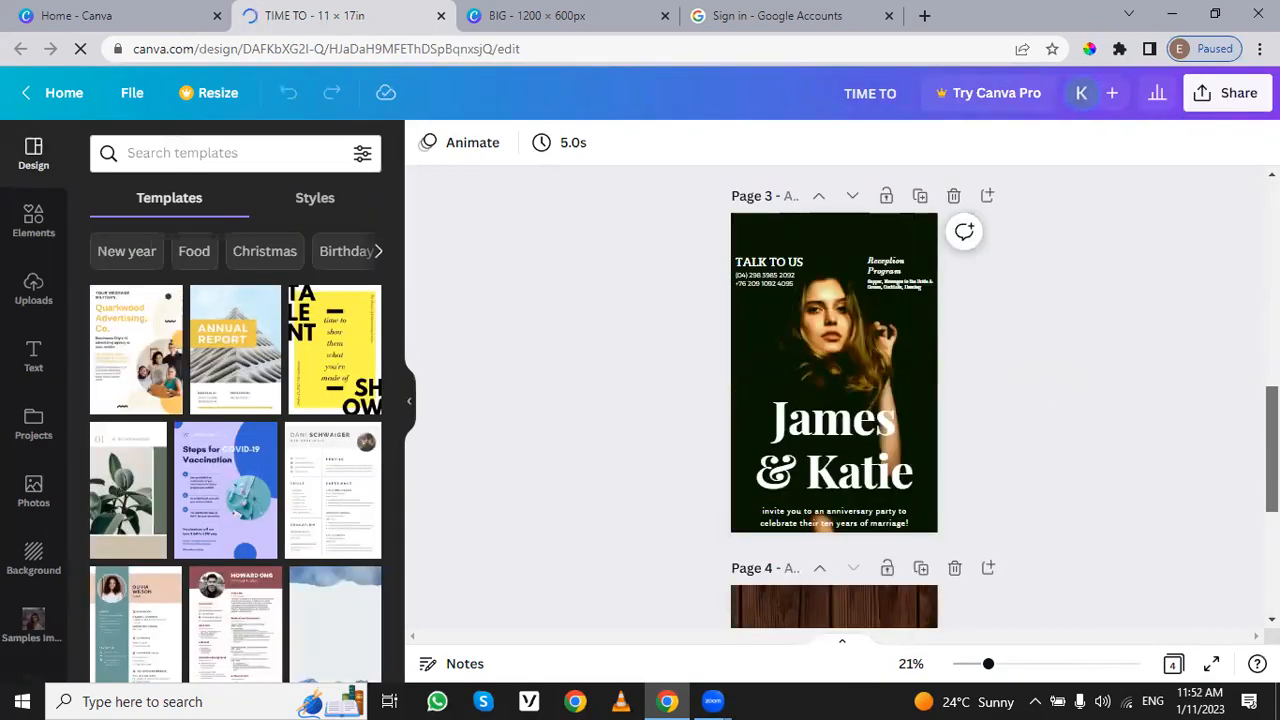
scroll(834, 396, "down", 2)
scroll(834, 396, "down", 2)
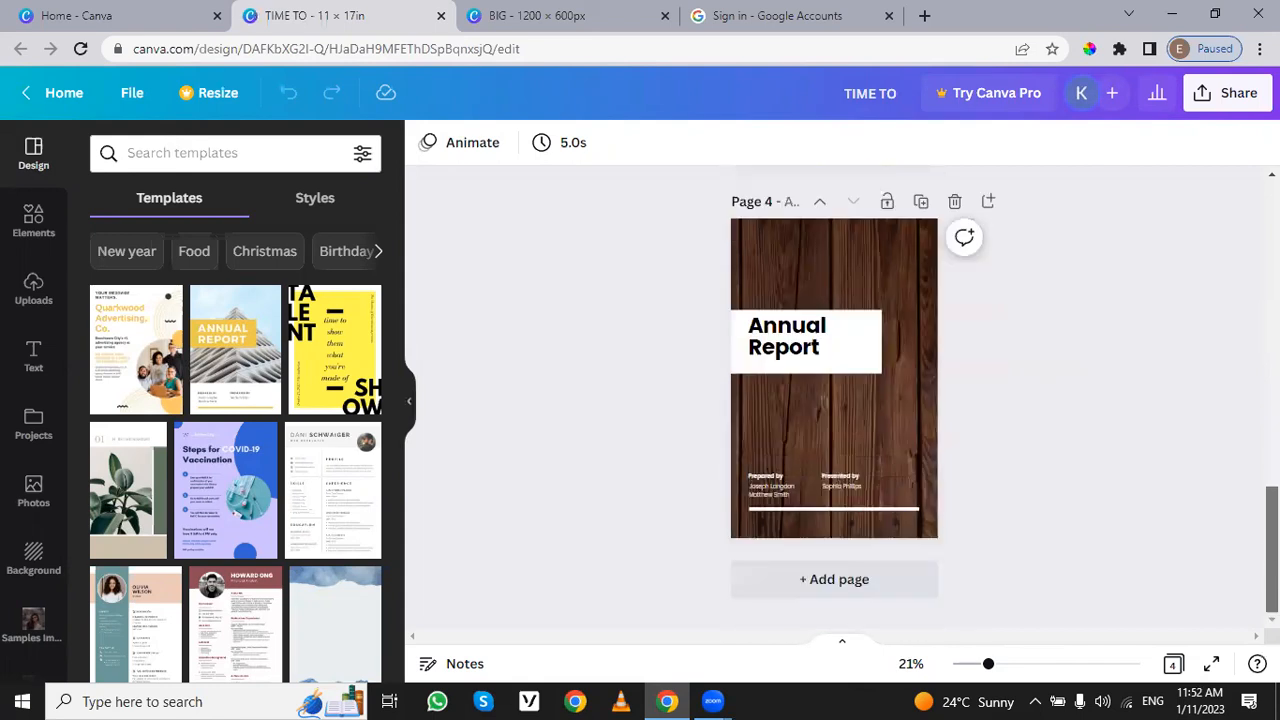
scroll(1177, 513, "up", 4)
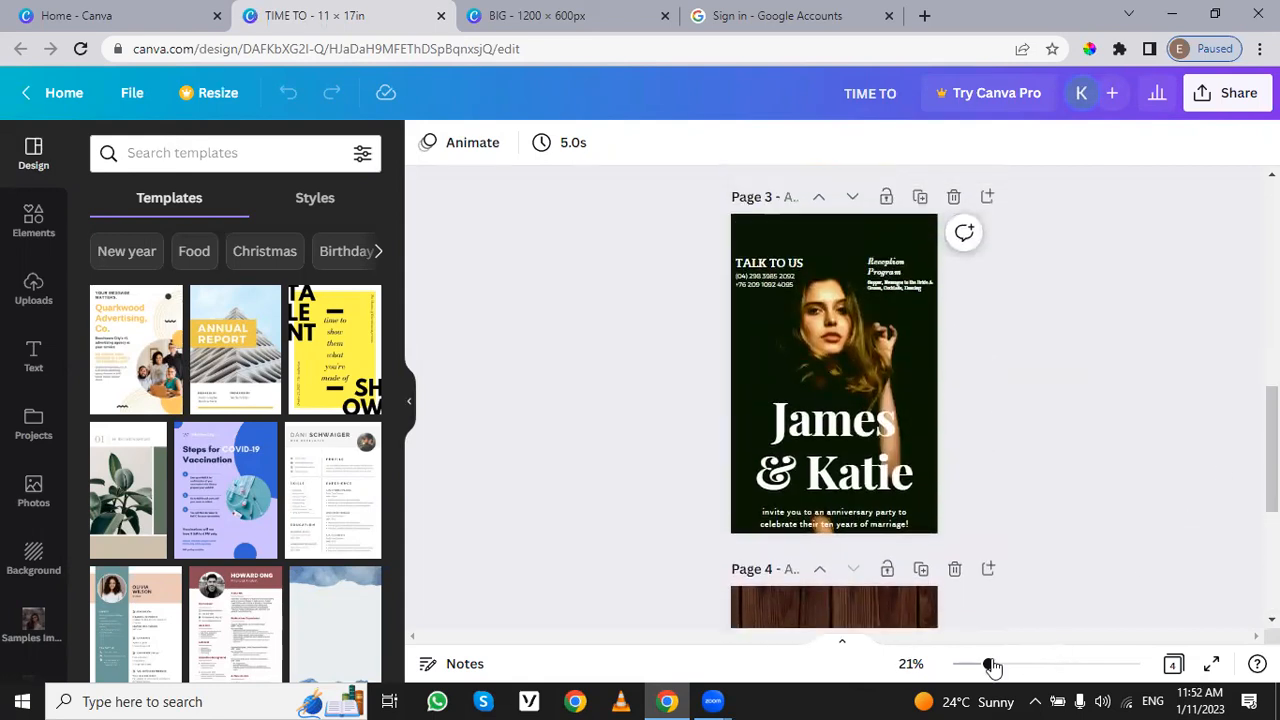
left_click_drag(989, 664, 1006, 665)
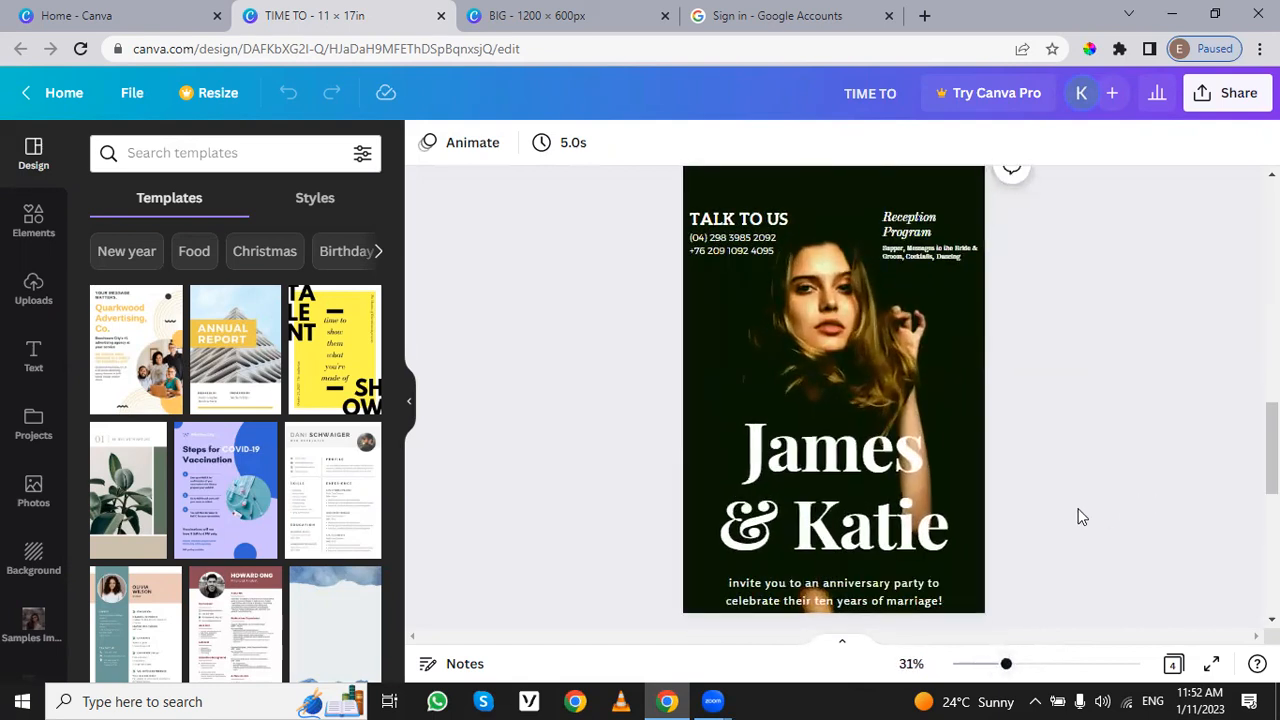
scroll(1080, 517, "up", 5)
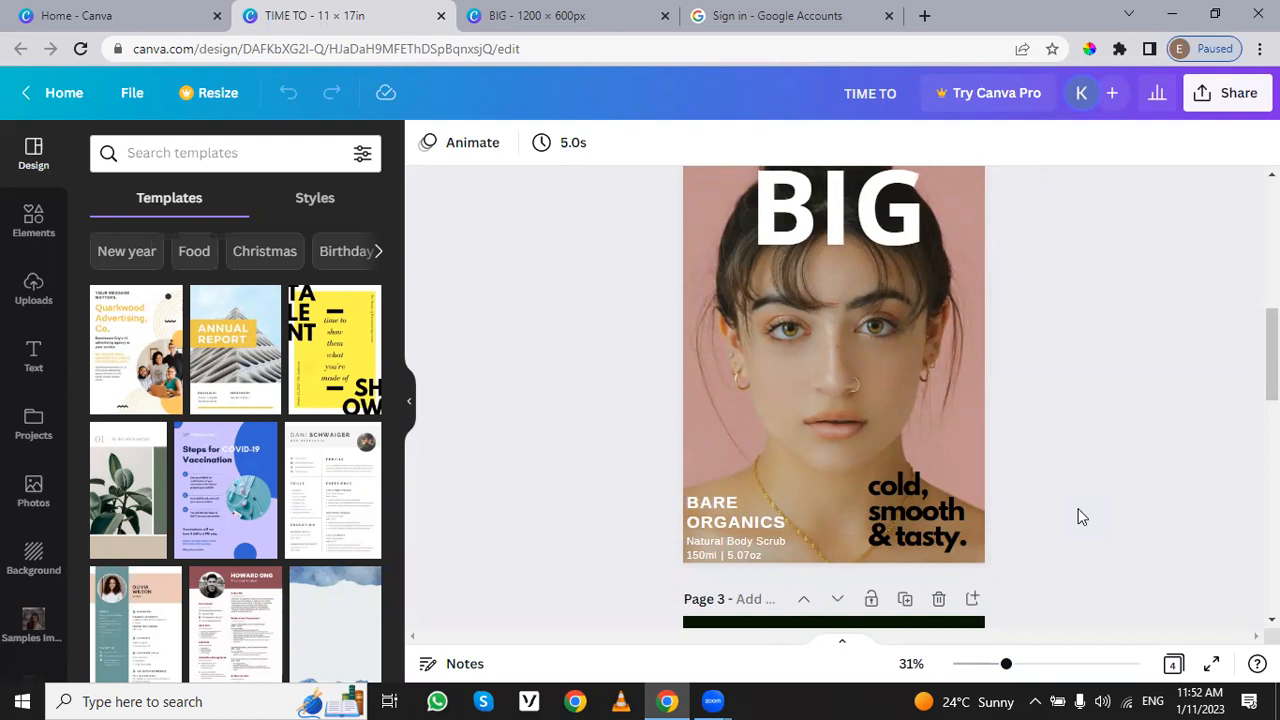
left_click_drag(1005, 664, 995, 664)
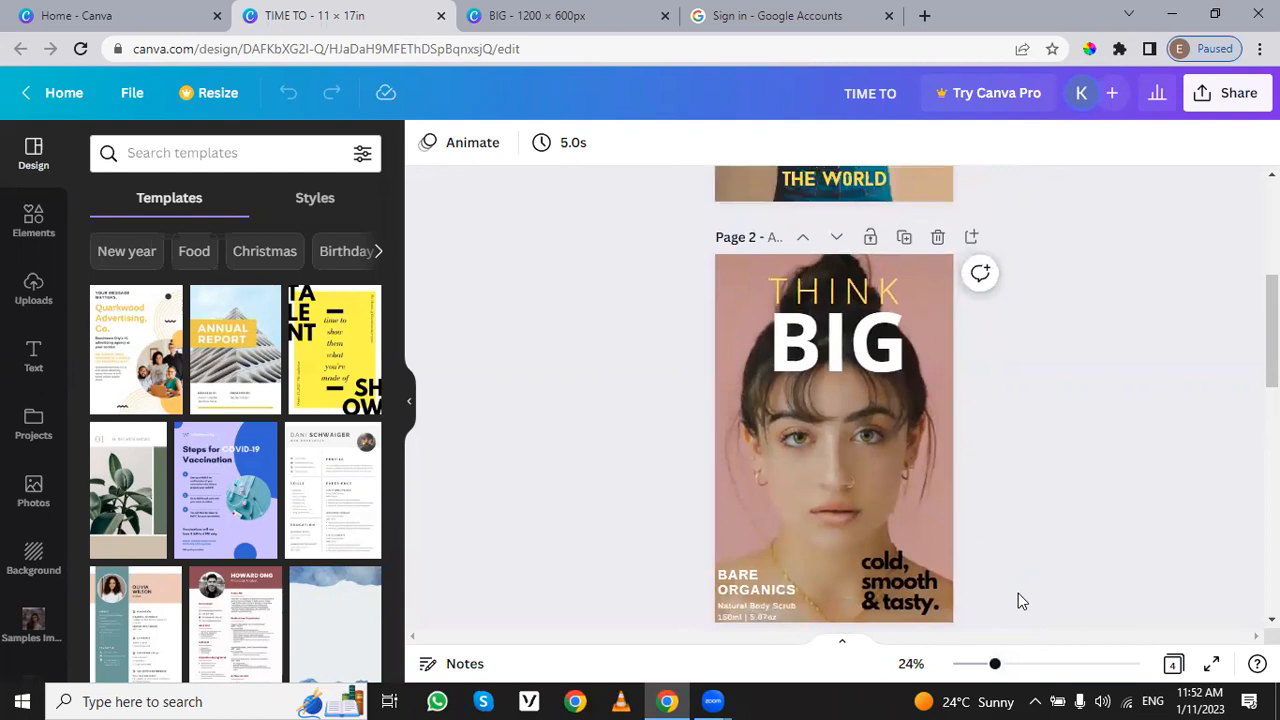
scroll(1018, 600, "up", 4)
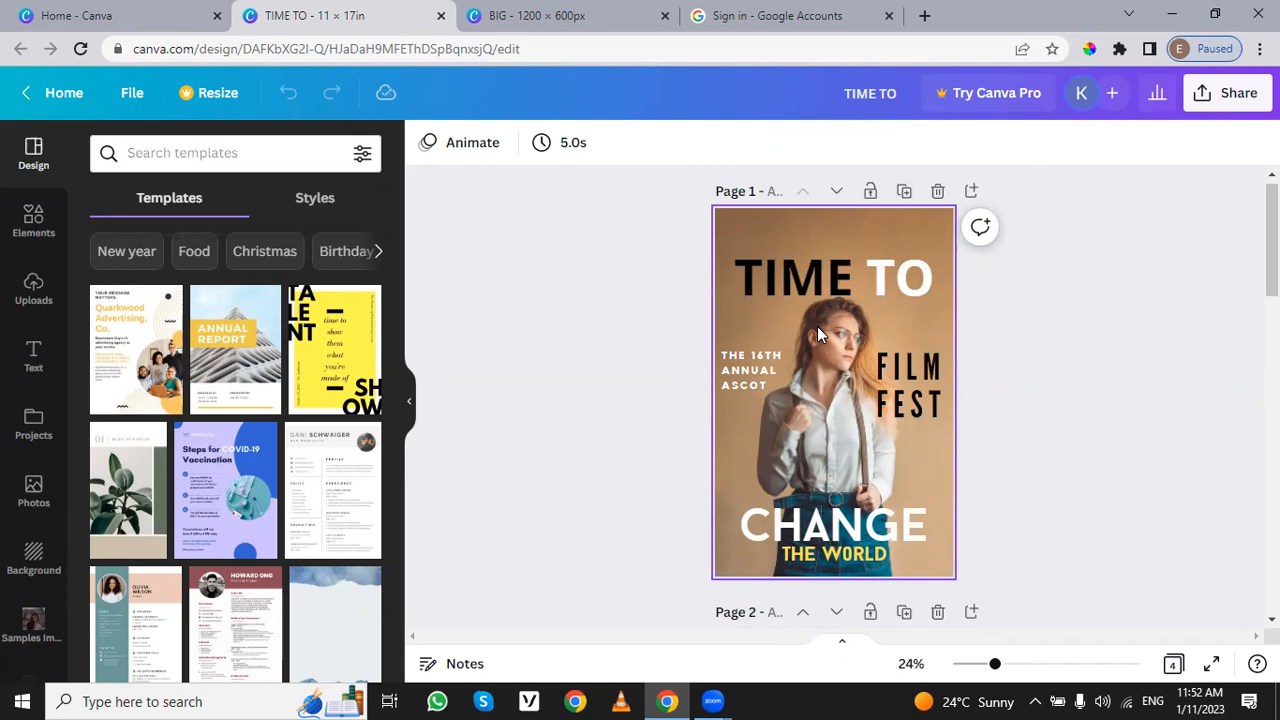
scroll(1016, 343, "down", 5)
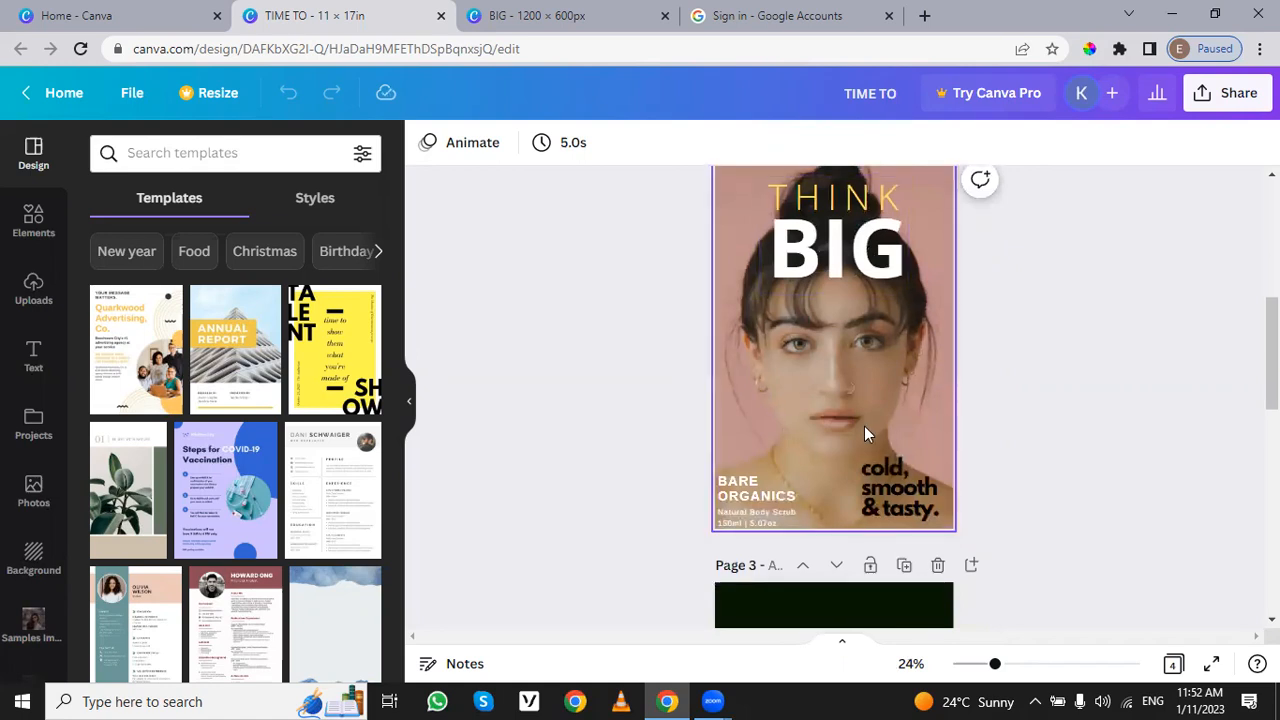
Step: Return to the 1200 × 600 px design and clear its page by deleting the sale text, dark rectangle, photos and grid
left_click(483, 10)
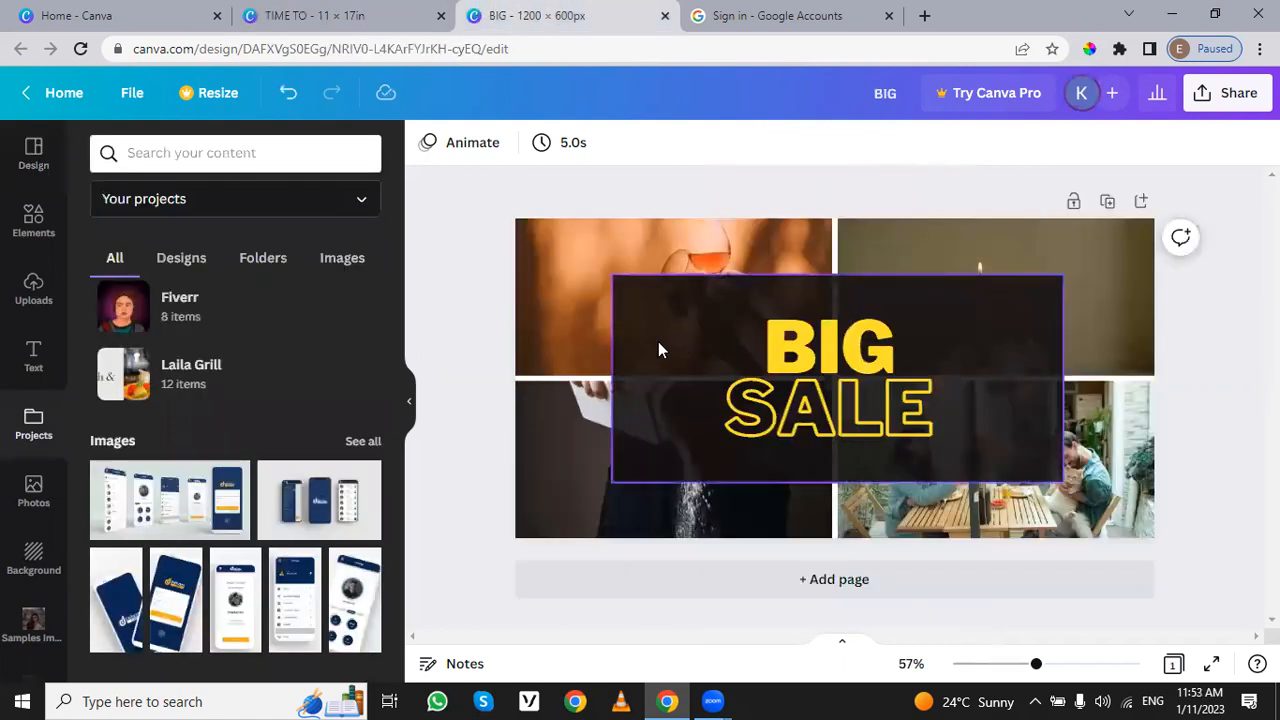
left_click_drag(474, 216, 1153, 577)
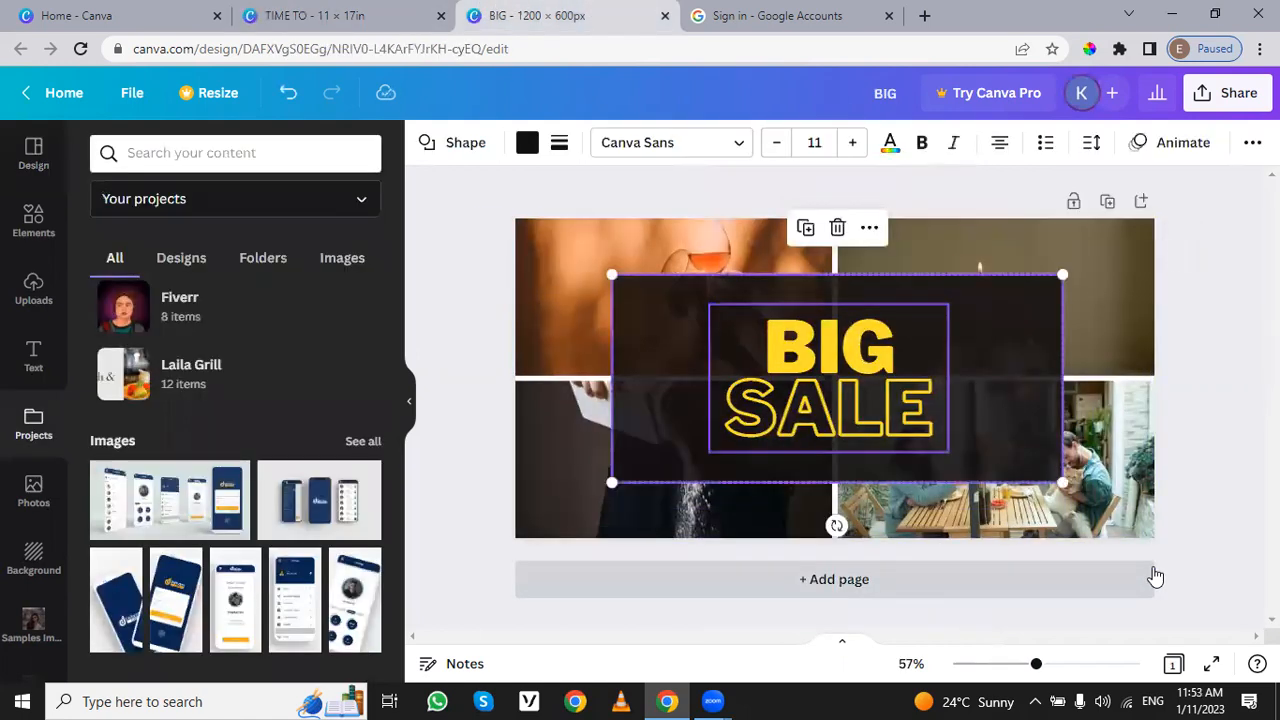
key("Delete")
left_click(982, 431)
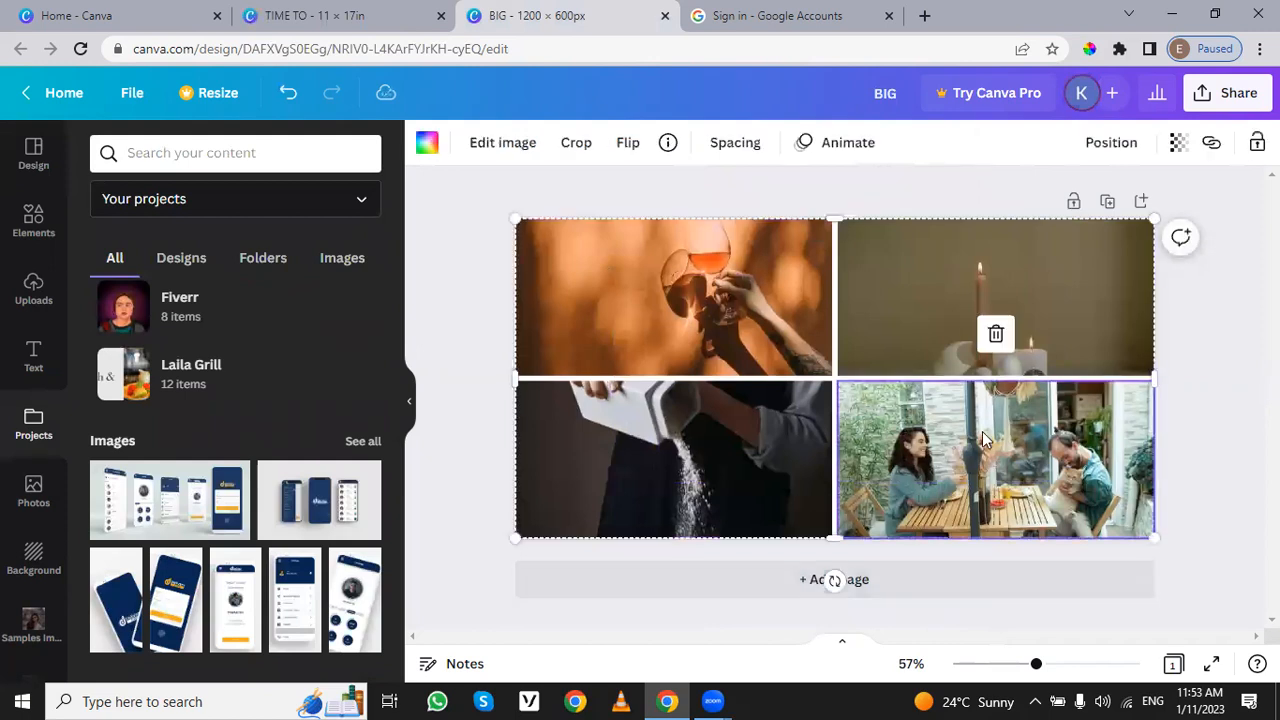
key("Delete")
left_click(975, 358)
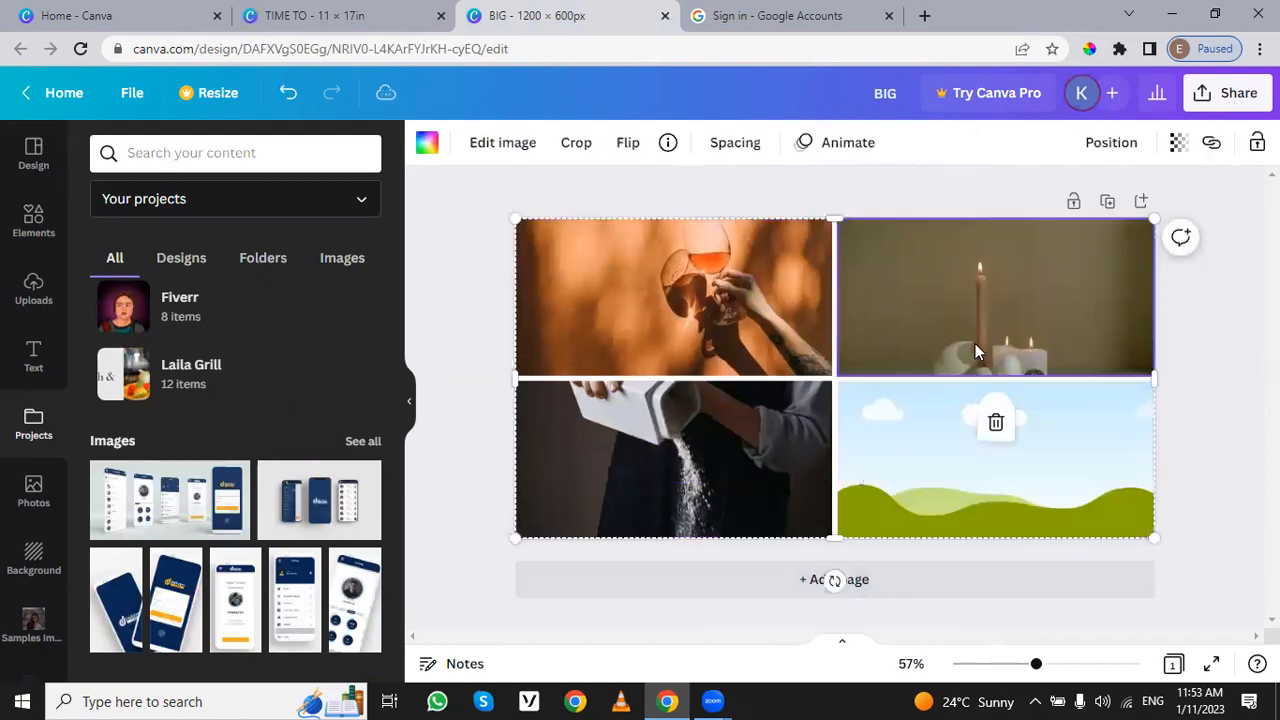
key("Delete")
key("Delete")
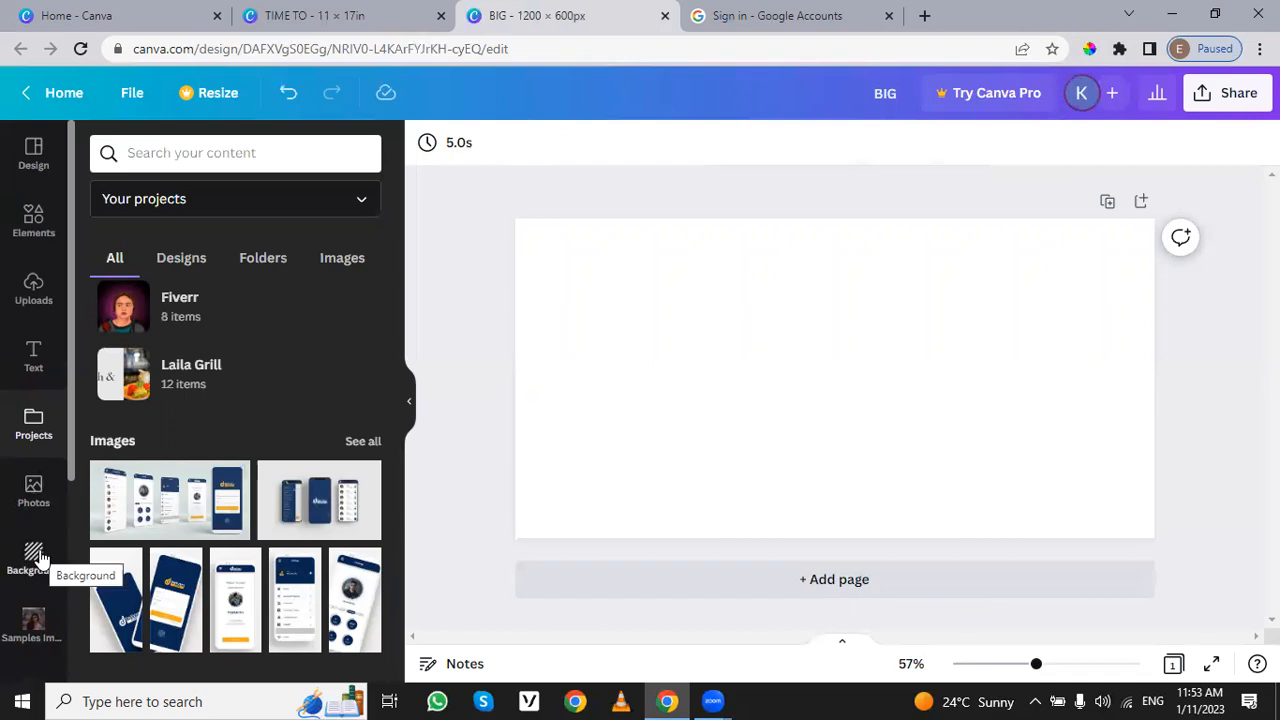
Step: Look through the portrait photos in the Samples Images folder
left_click(22, 625)
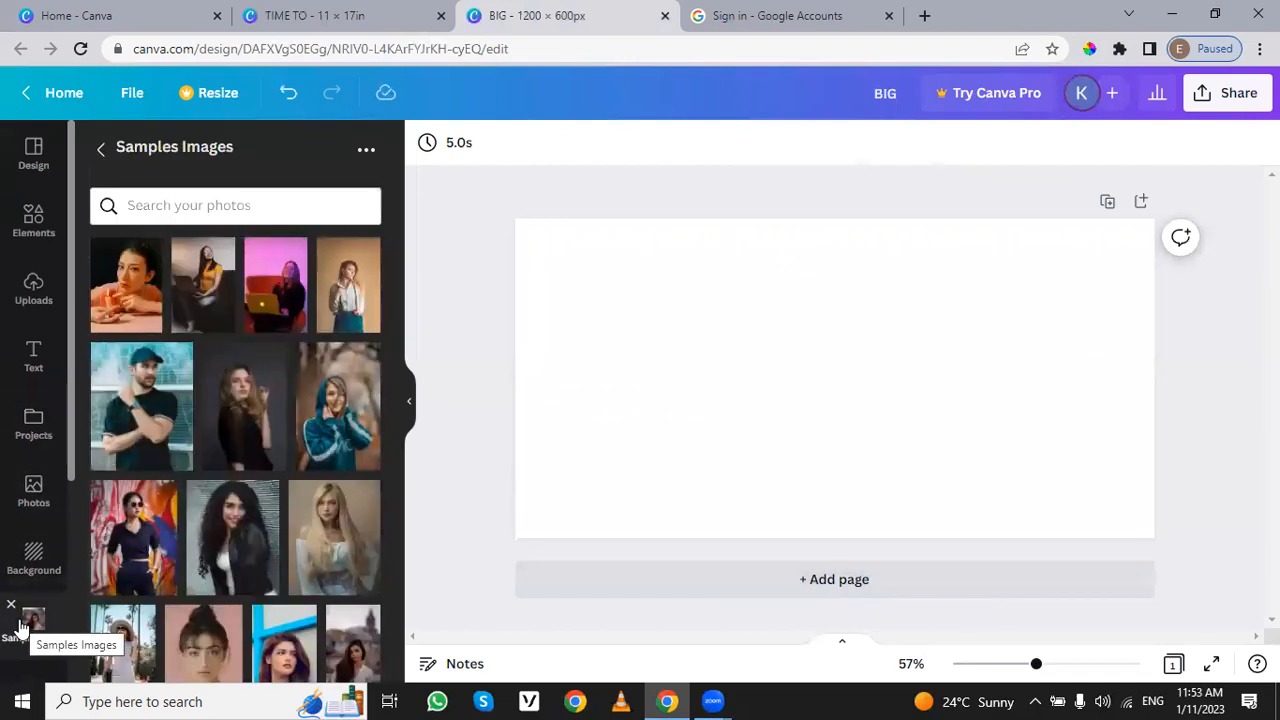
scroll(211, 556, "down", 1)
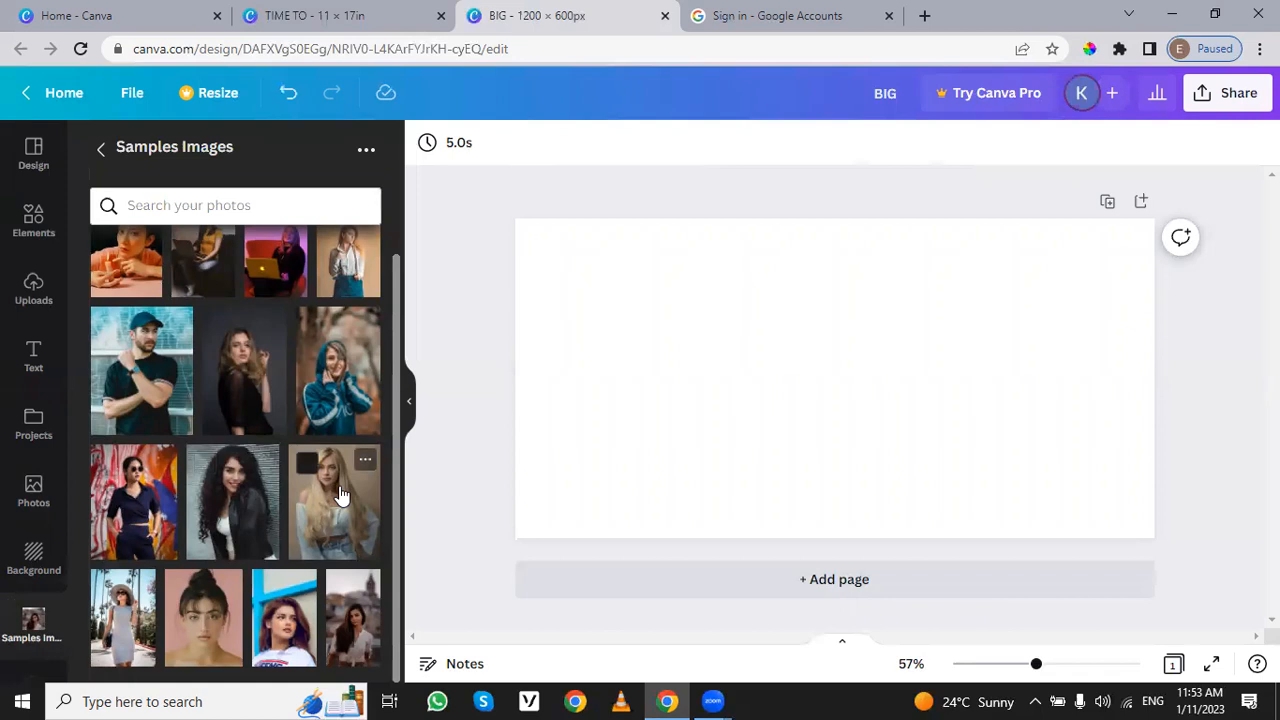
scroll(338, 490, "up", 1)
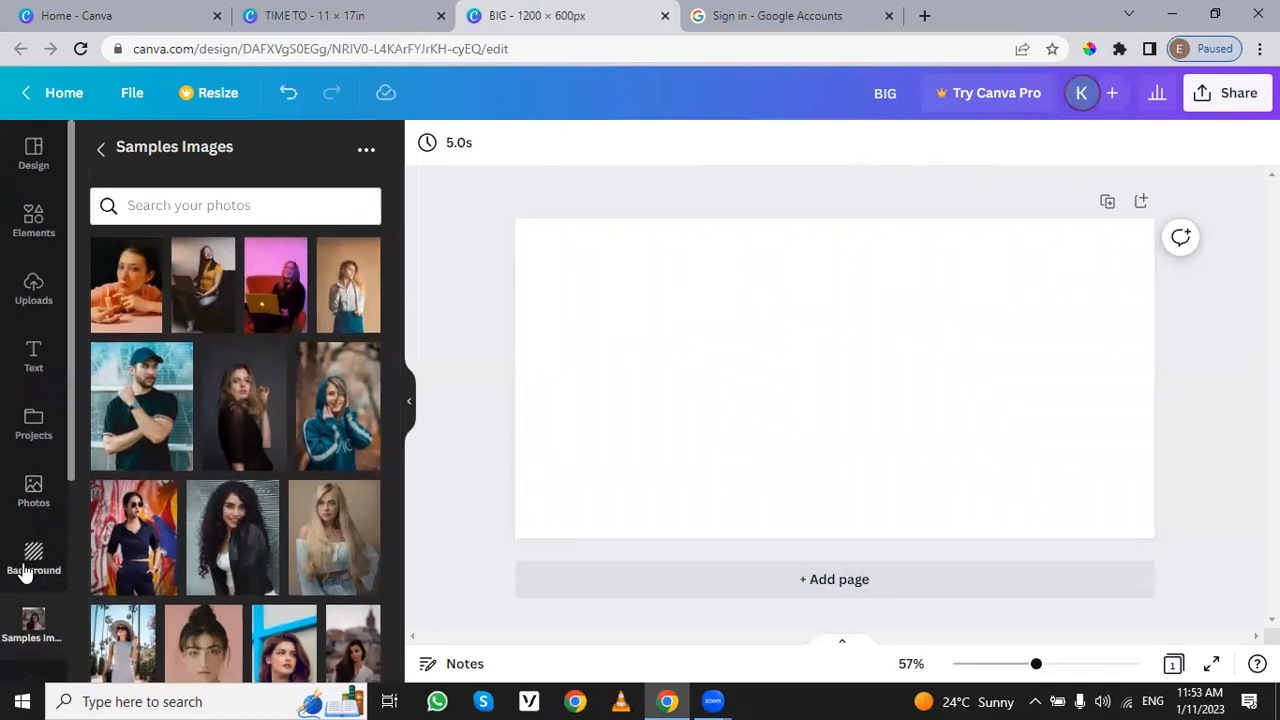
Step: Browse the background colours, gradients, textures and patterns offered for the empty page
left_click(27, 572)
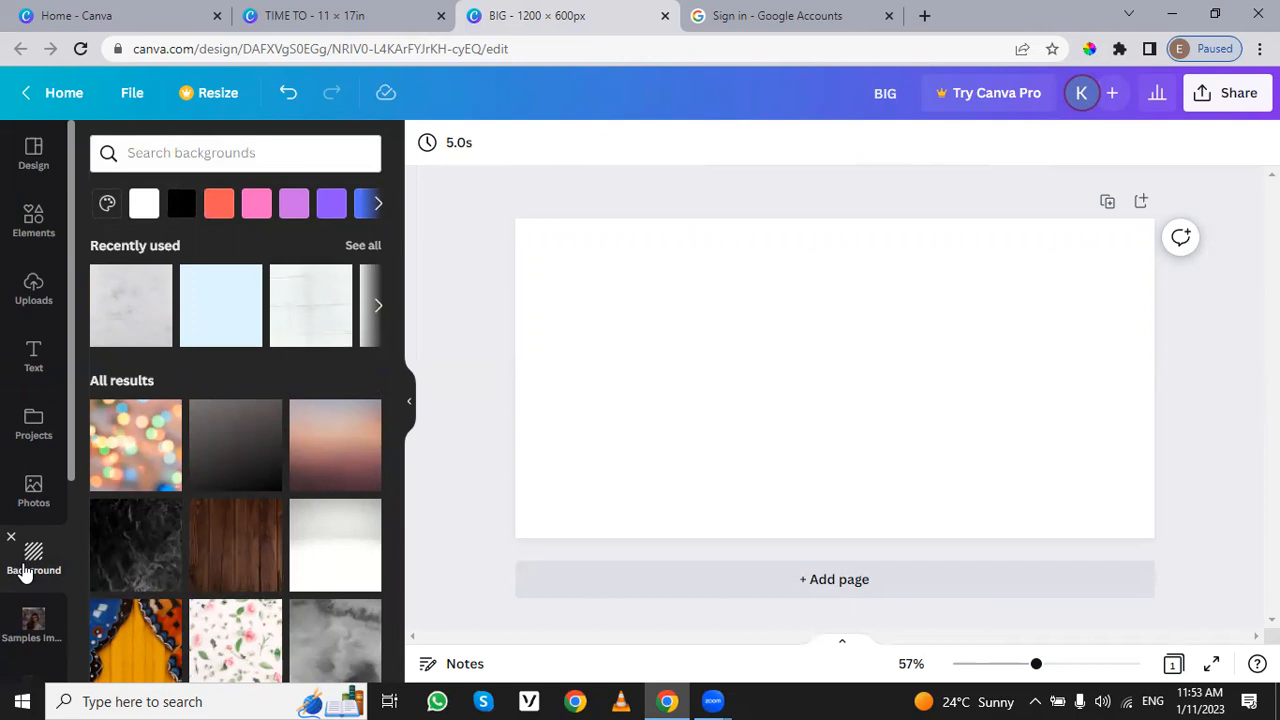
scroll(304, 368, "down", 2)
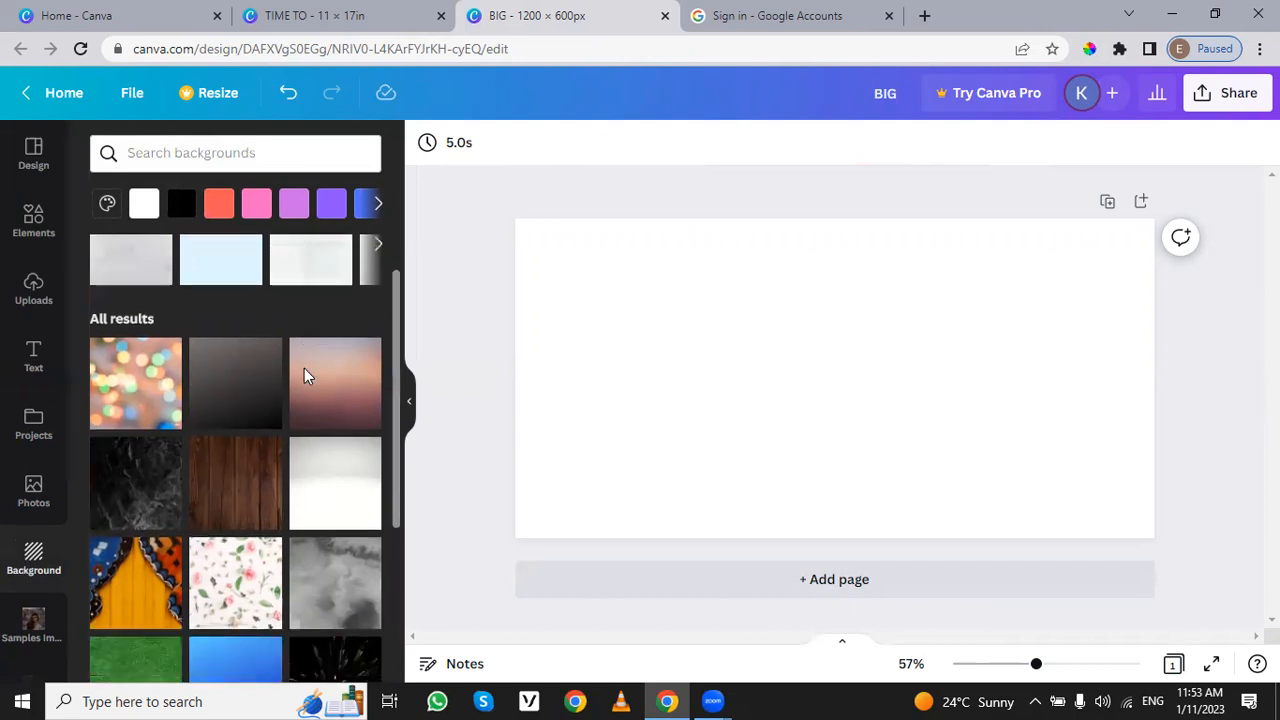
scroll(250, 360, "up", 2)
scroll(143, 413, "down", 3)
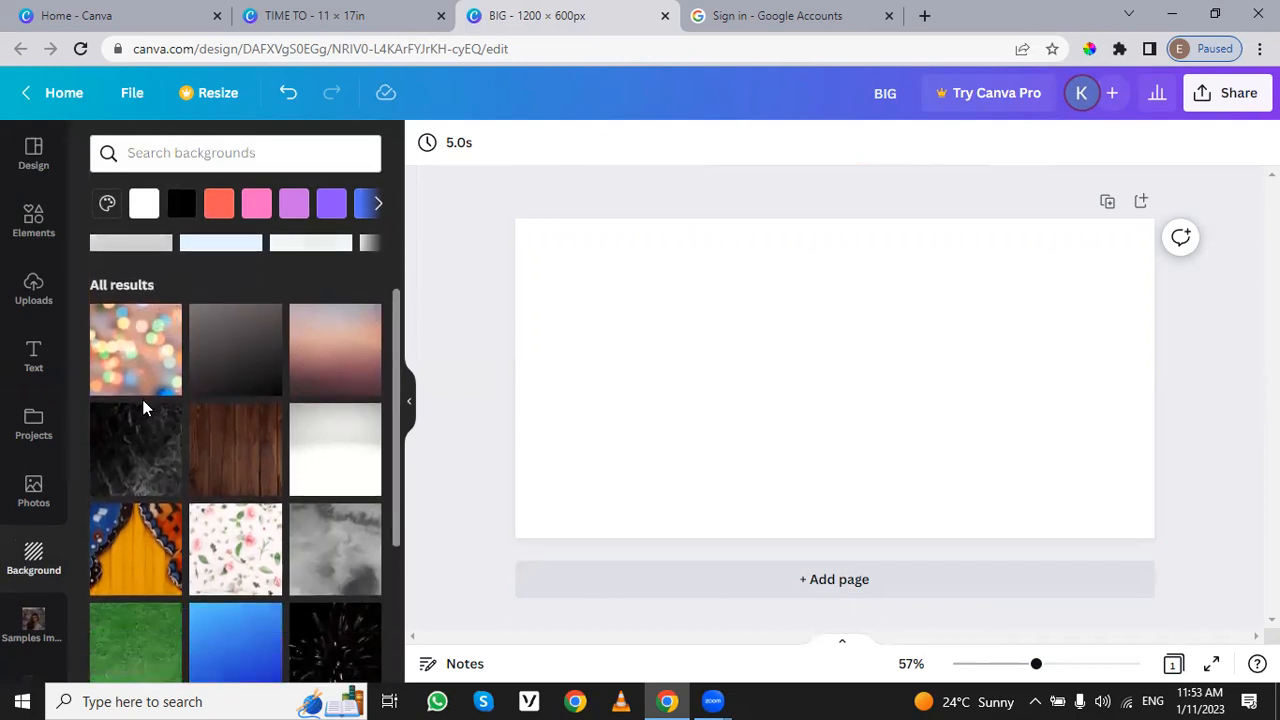
scroll(257, 540, "down", 9)
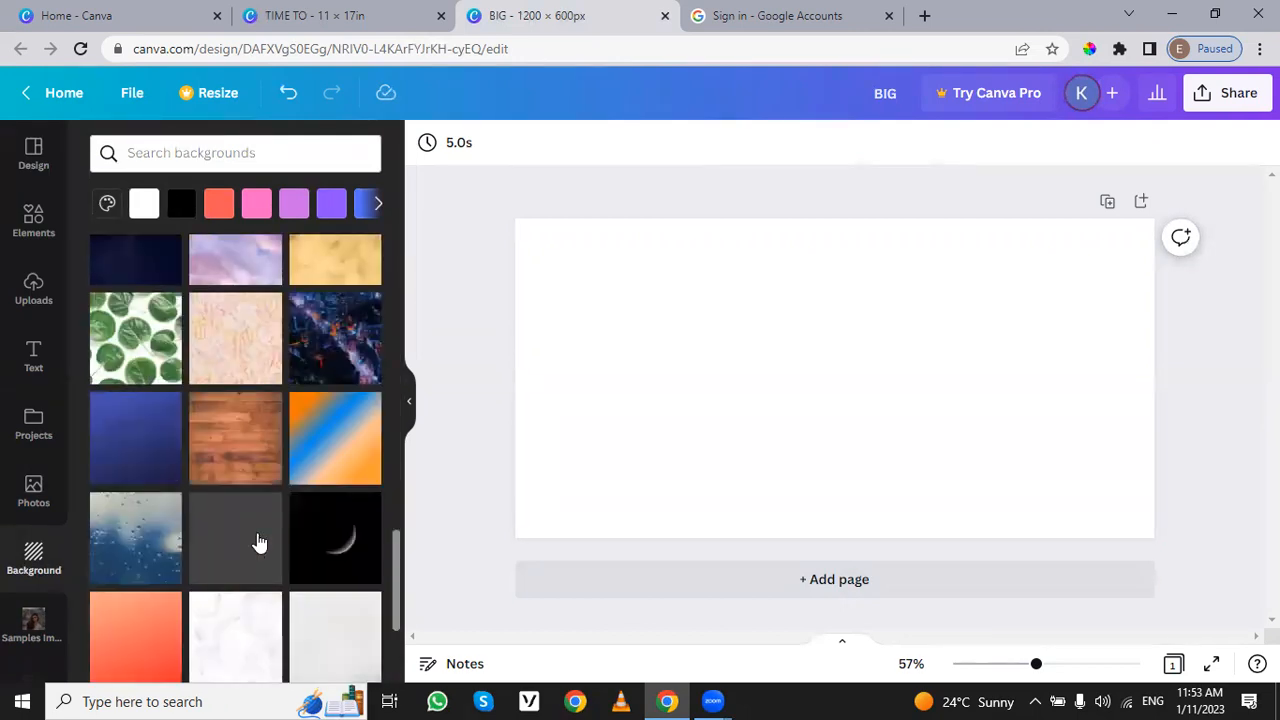
scroll(257, 542, "down", 2)
scroll(260, 542, "down", 5)
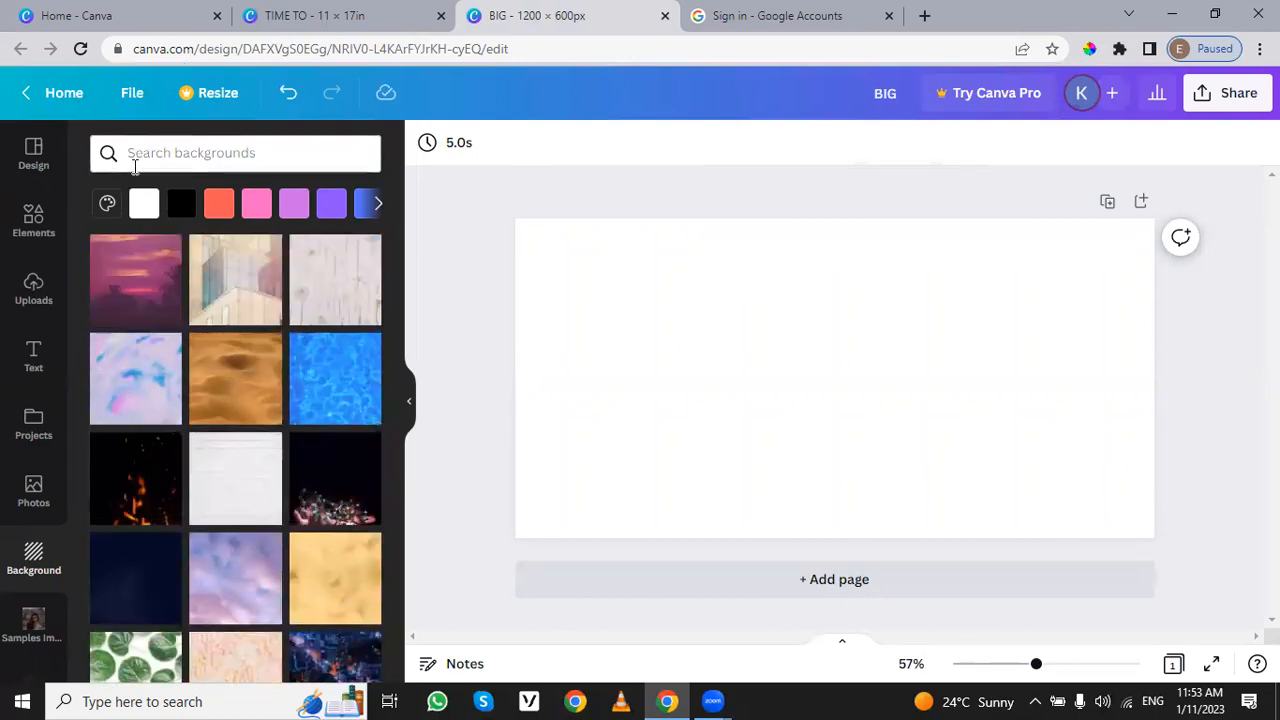
Step: Search the background library for "eid"
left_click(134, 163)
type("eid")
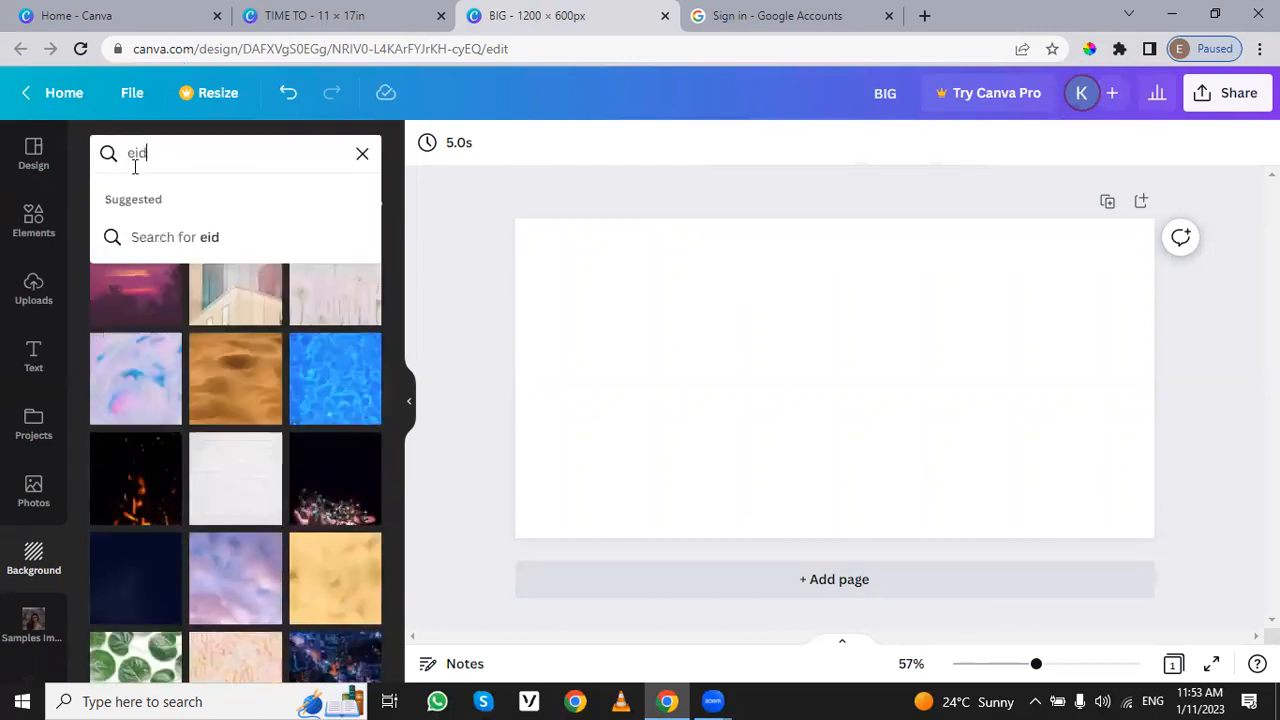
key("Return")
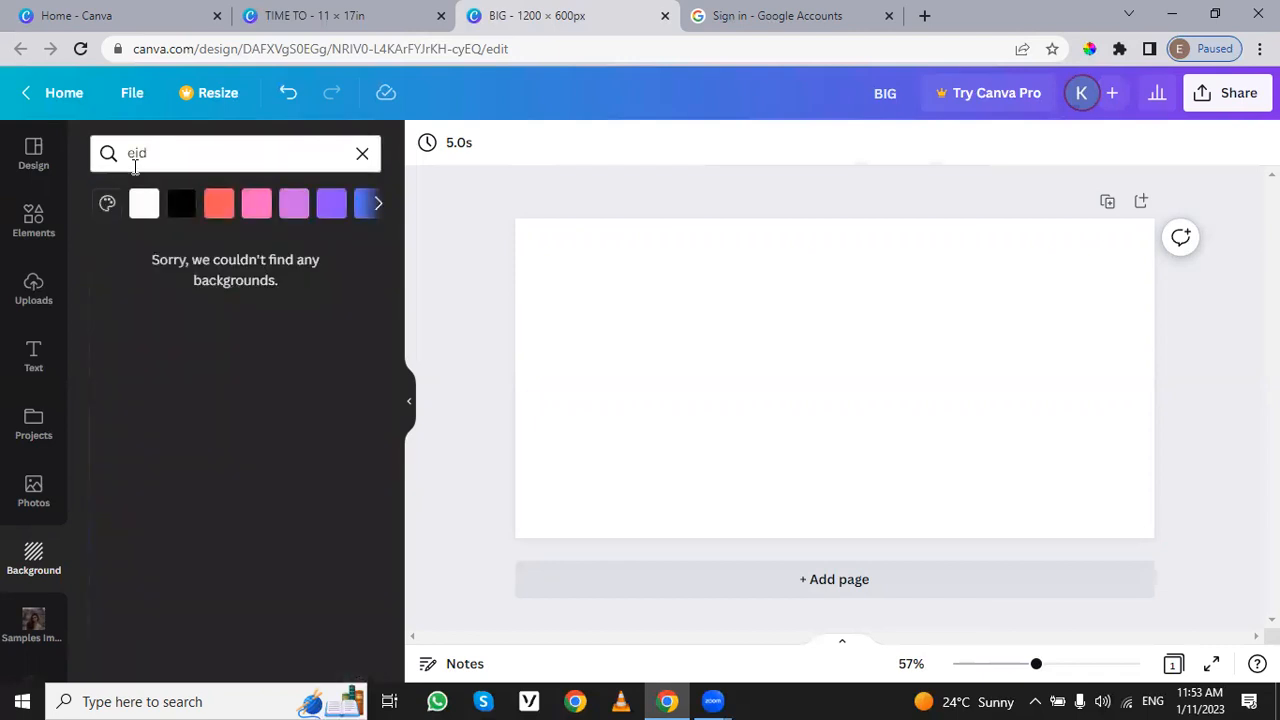
Step: Search the background library for "christmas" instead
left_click(157, 155)
left_click_drag(157, 155, 90, 160)
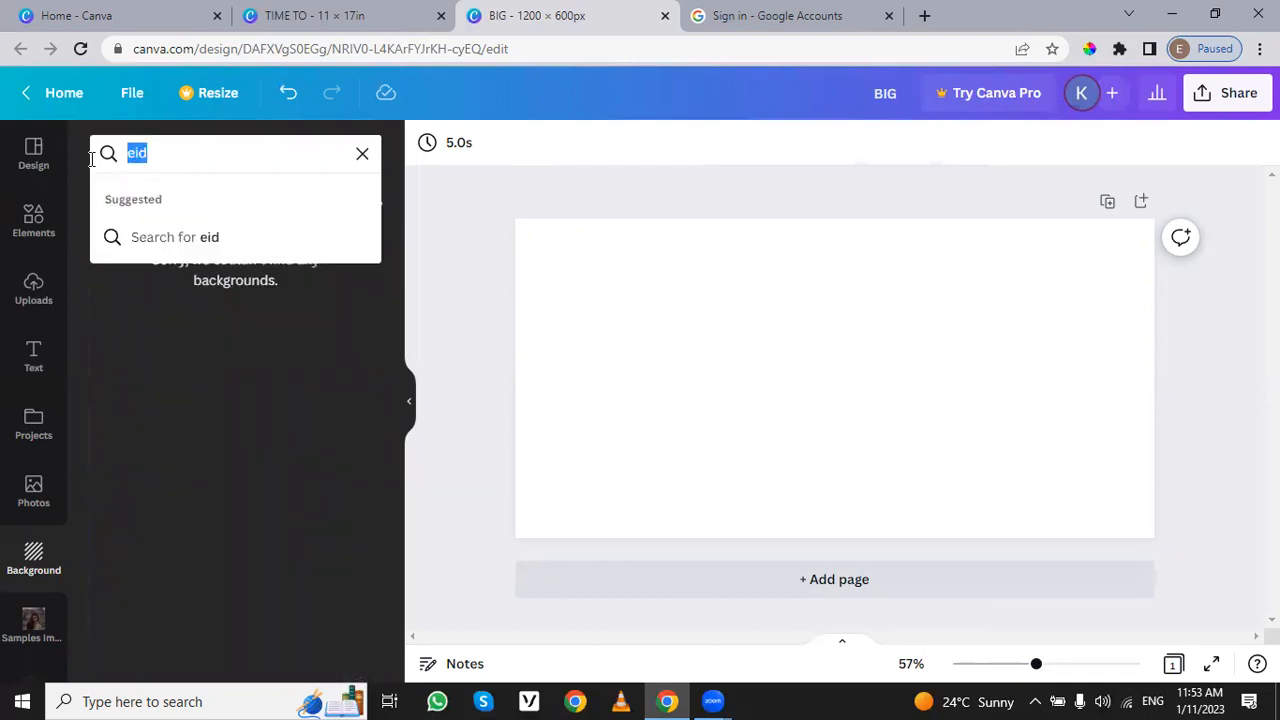
key("BackSpace")
type("ch")
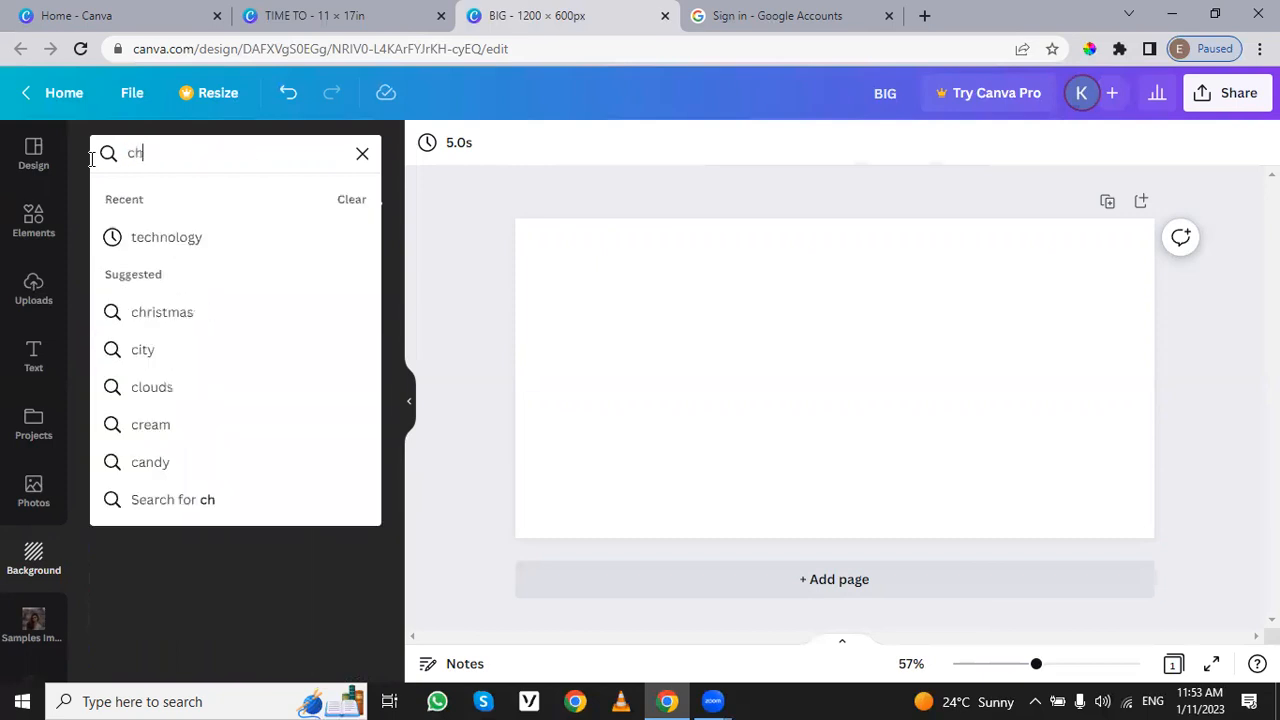
type("ristmas")
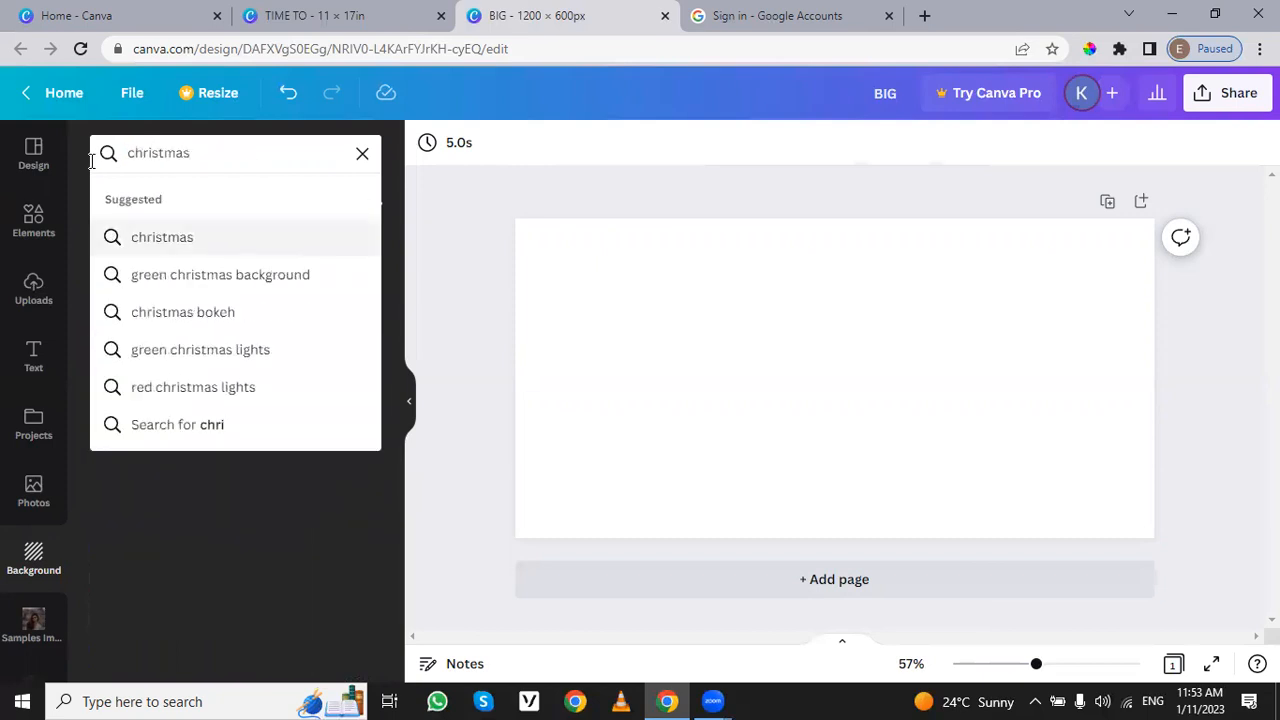
key("Return")
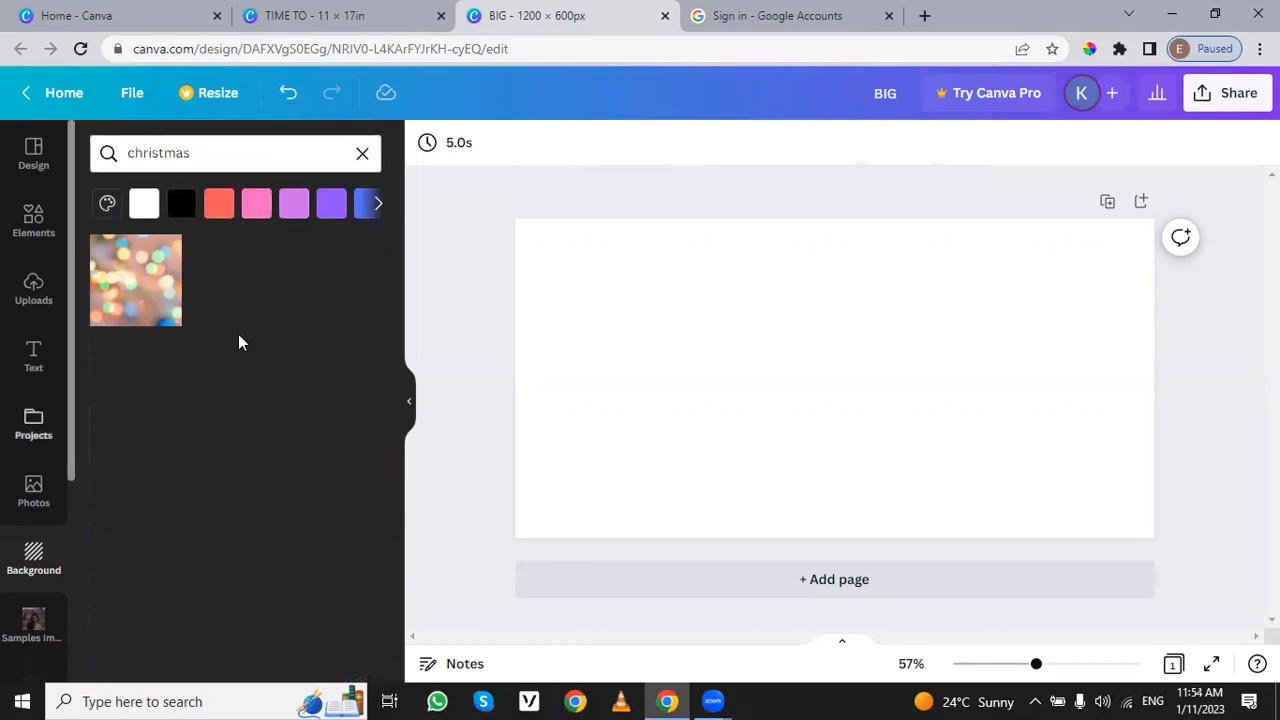
Step: Try the blurred coloured-lights image as the page background, delete it and clear the background search
left_click_drag(166, 302, 714, 414)
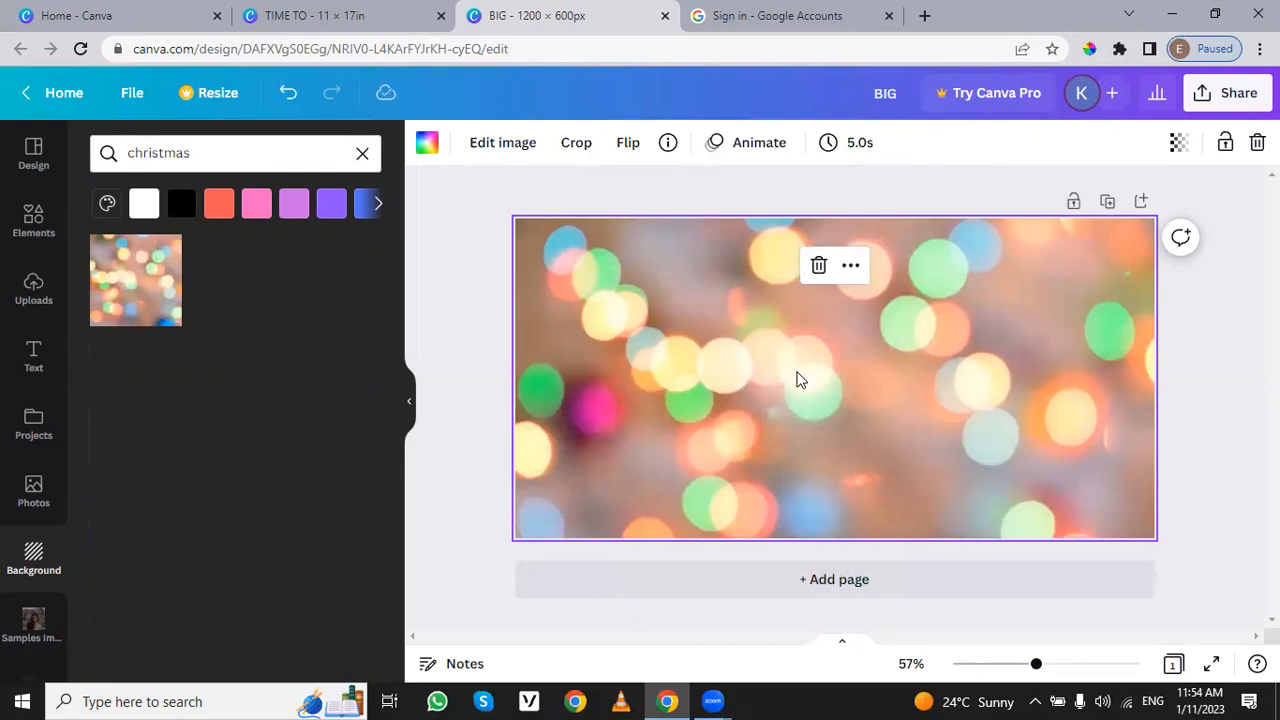
key("Delete")
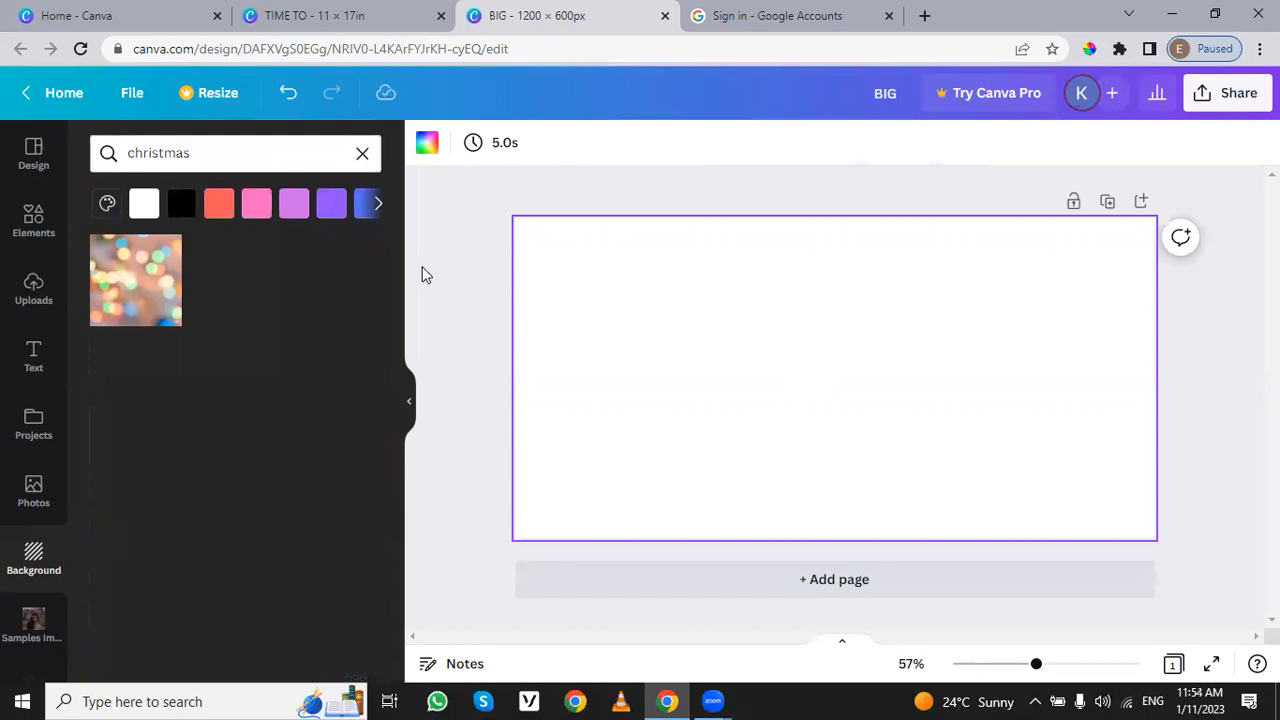
left_click(362, 153)
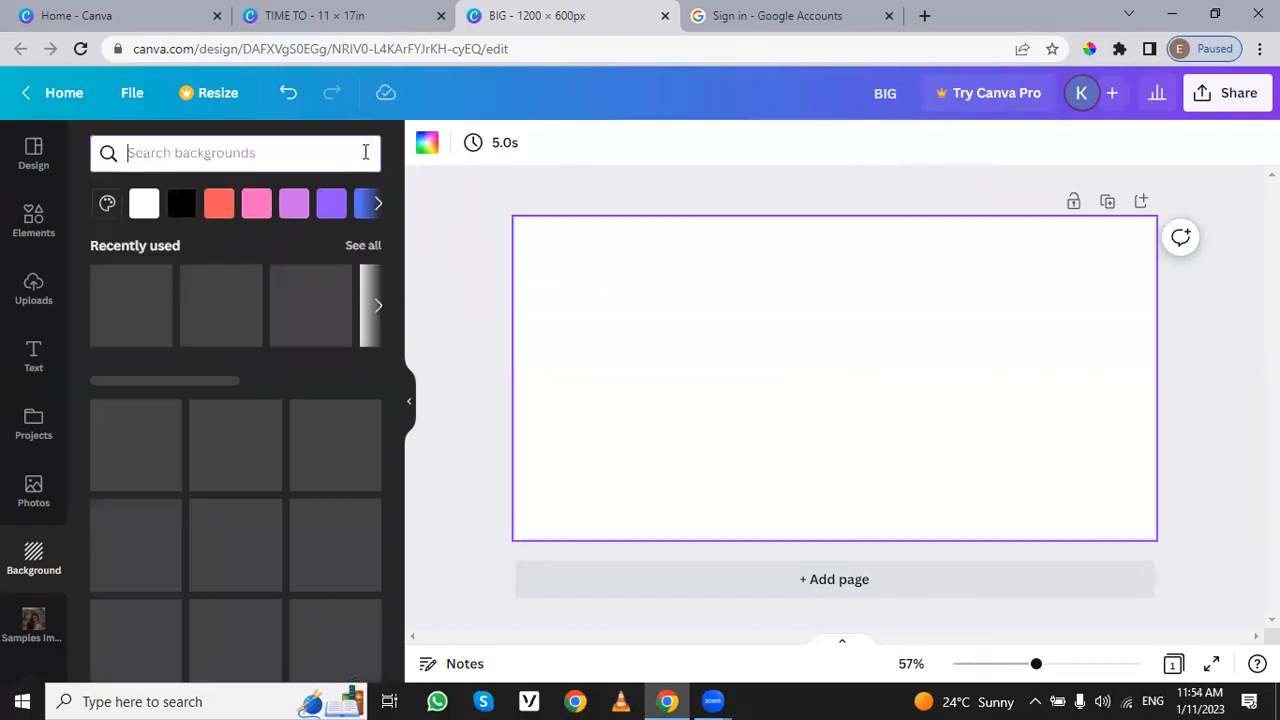
Step: Apply the pale pink image with white flower stems from the background library to the page
scroll(300, 479, "down", 2)
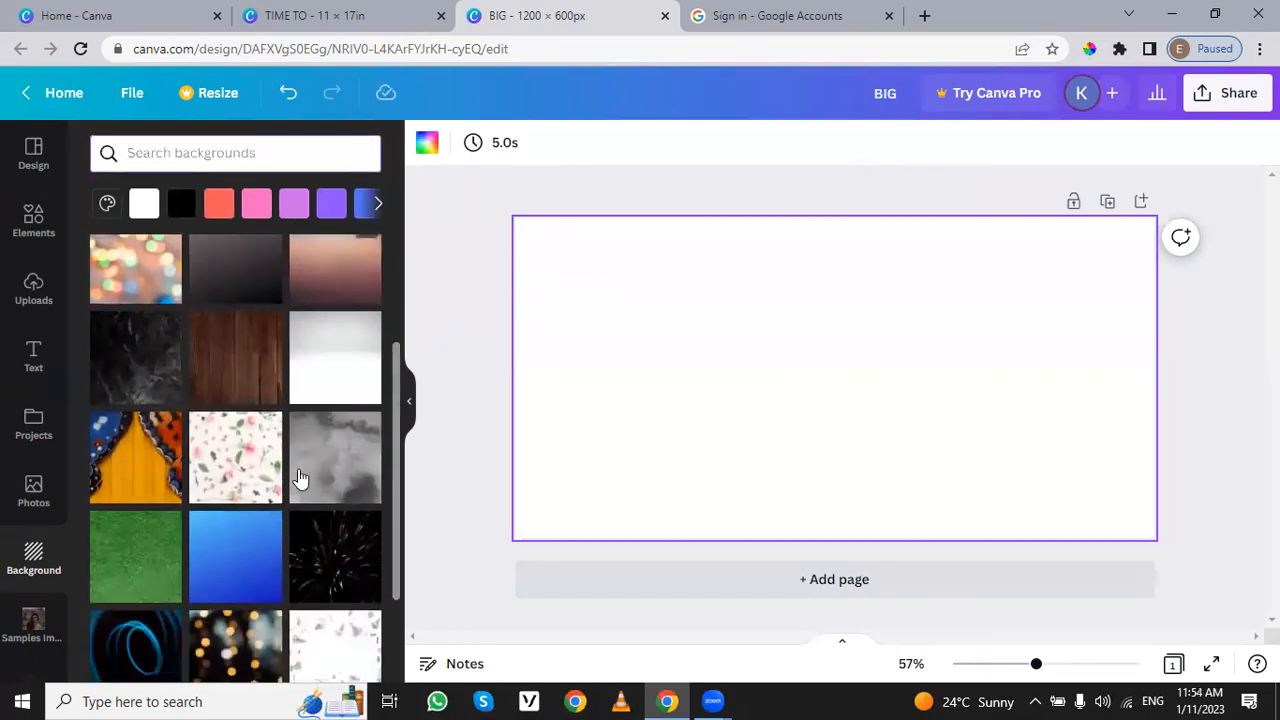
scroll(300, 479, "down", 1)
scroll(314, 471, "down", 1)
scroll(240, 525, "down", 3)
scroll(247, 533, "down", 2)
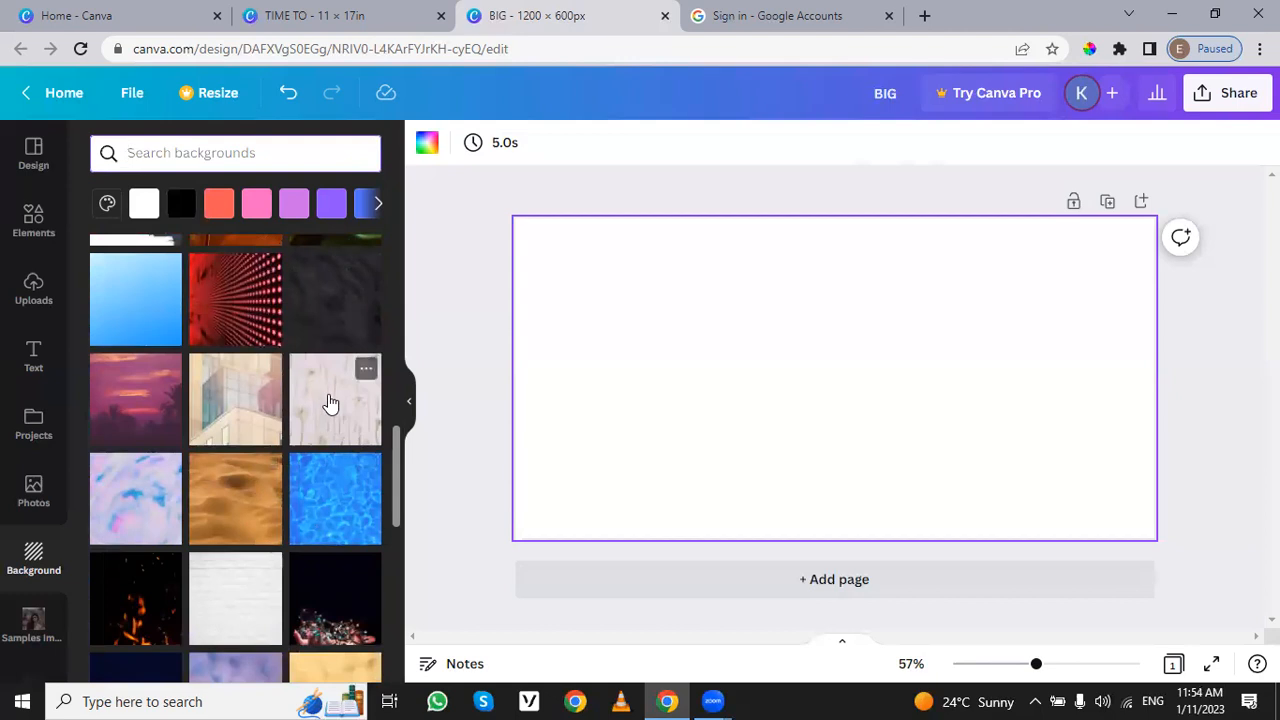
scroll(325, 420, "down", 2)
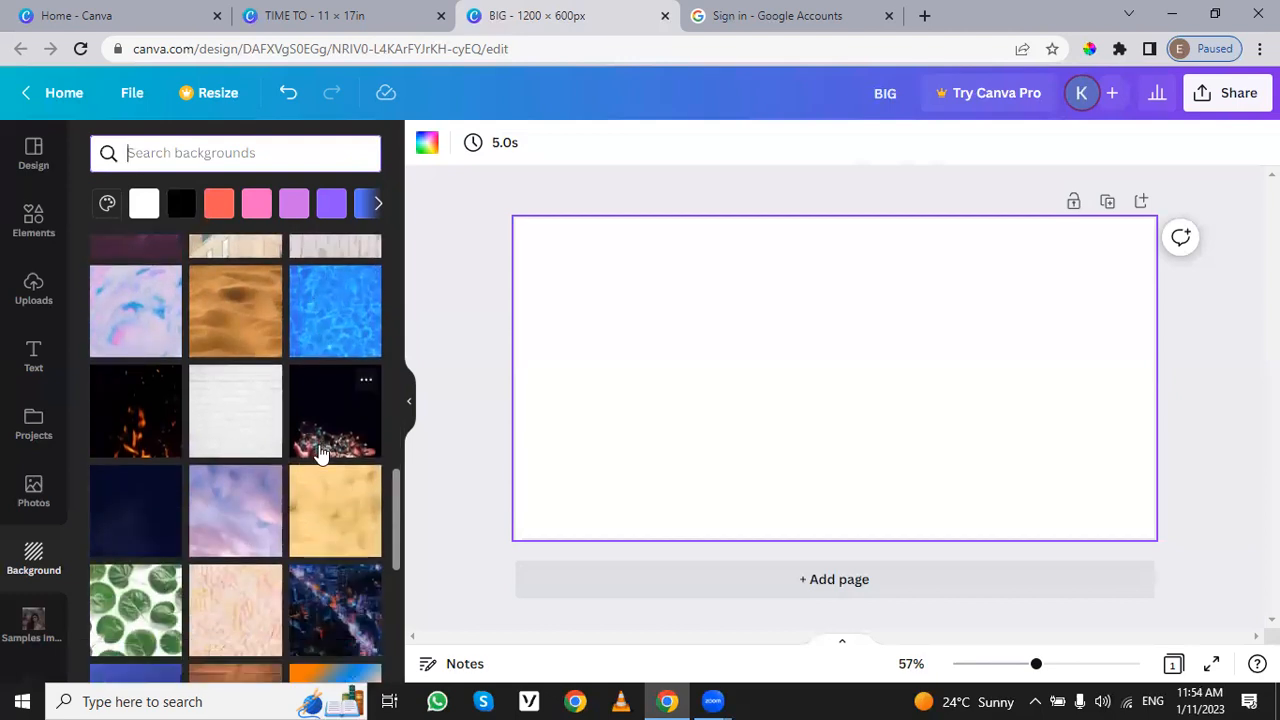
scroll(300, 375, "up", 1)
left_click_drag(343, 306, 574, 380)
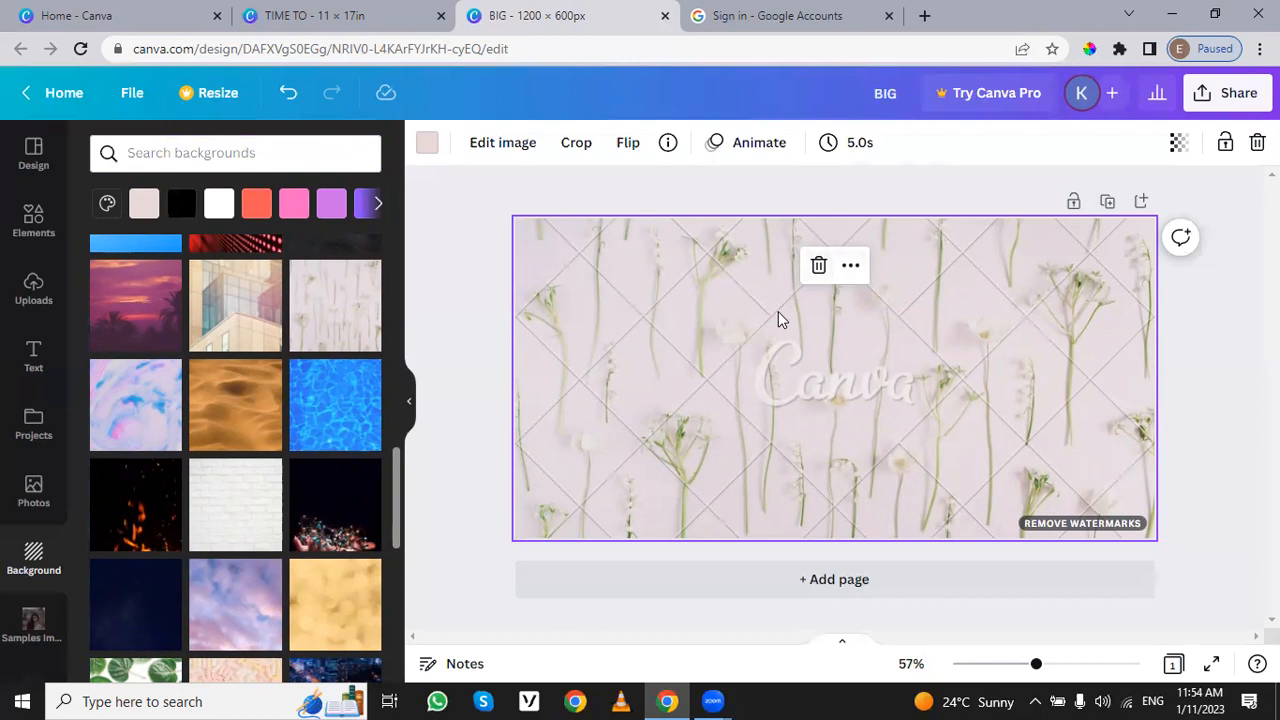
Step: Look at the purchase offer for removing the flower background's watermark, and close it without buying
scroll(323, 480, "up", 1)
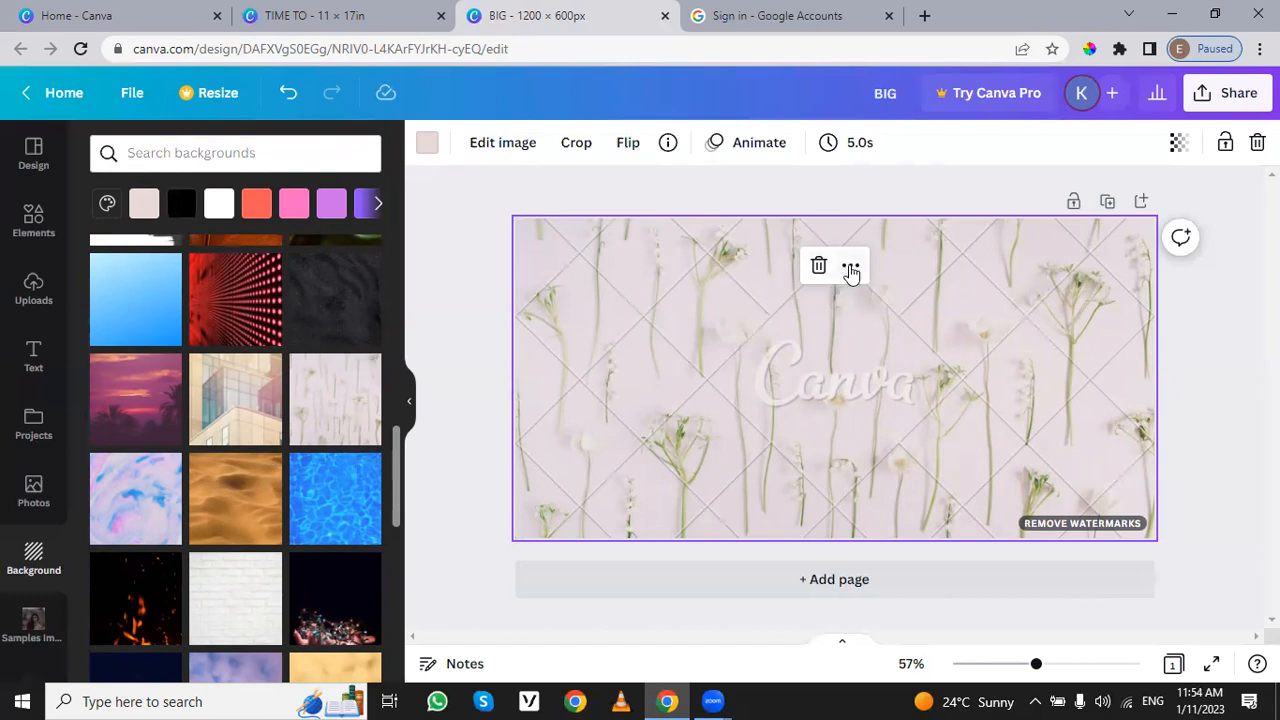
left_click(1055, 525)
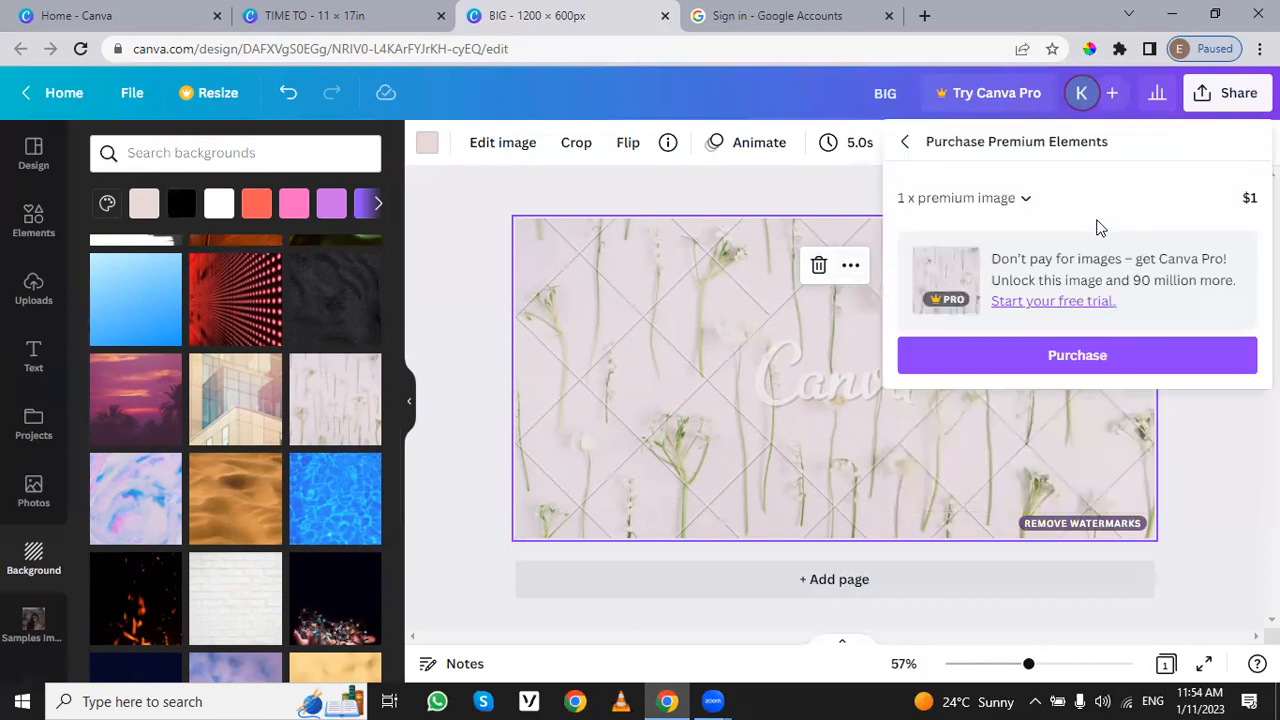
left_click(904, 141)
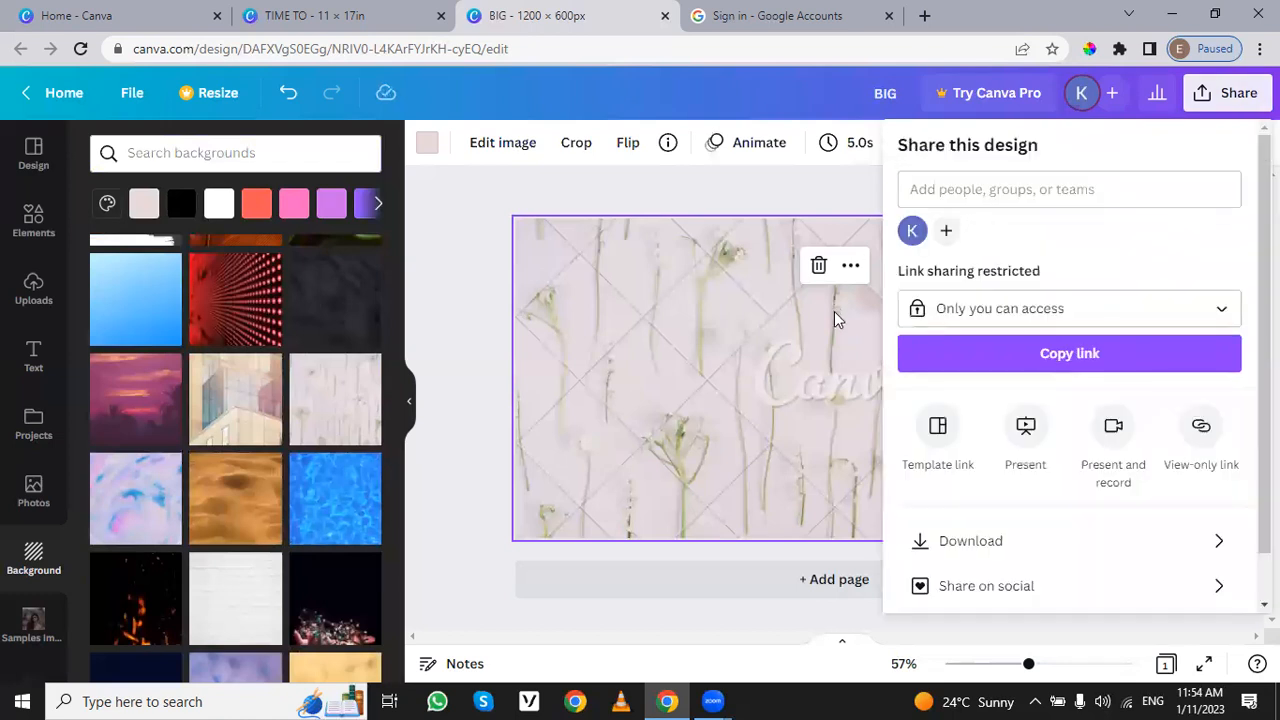
left_click(838, 302)
Step: Detach the flower image from the background, shift it on the page and undo both changes
left_click(850, 266)
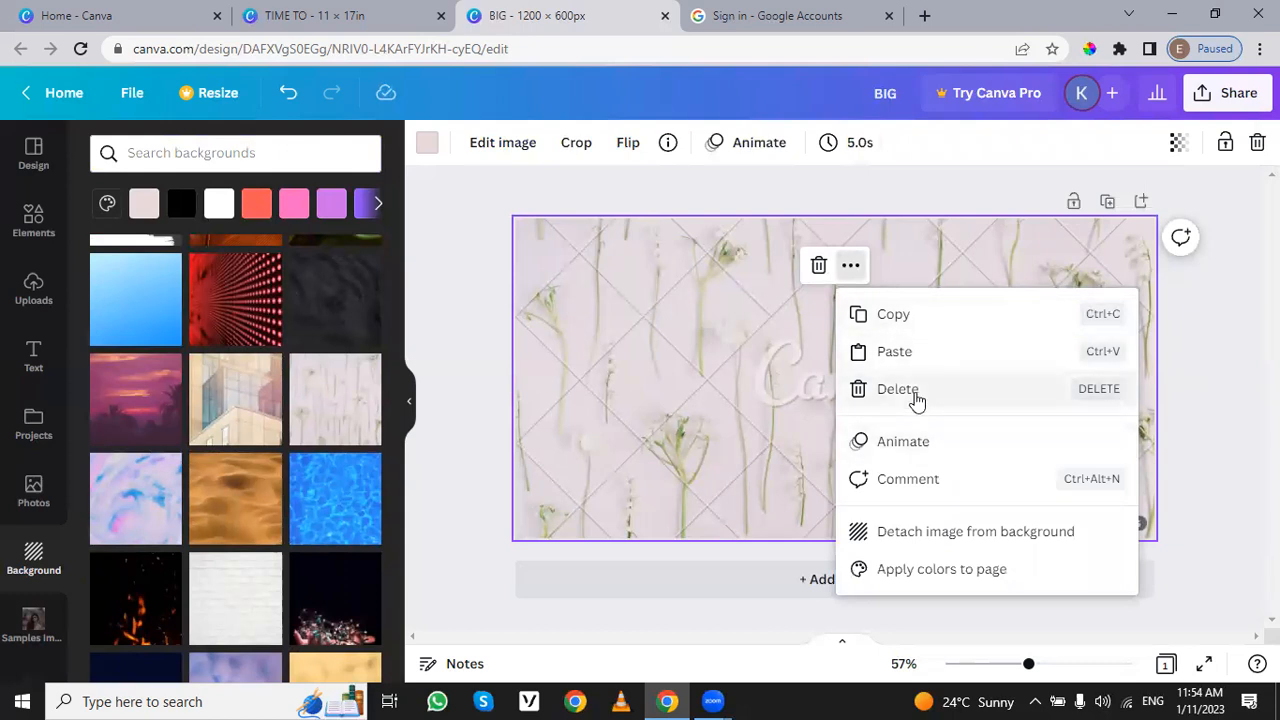
left_click(978, 531)
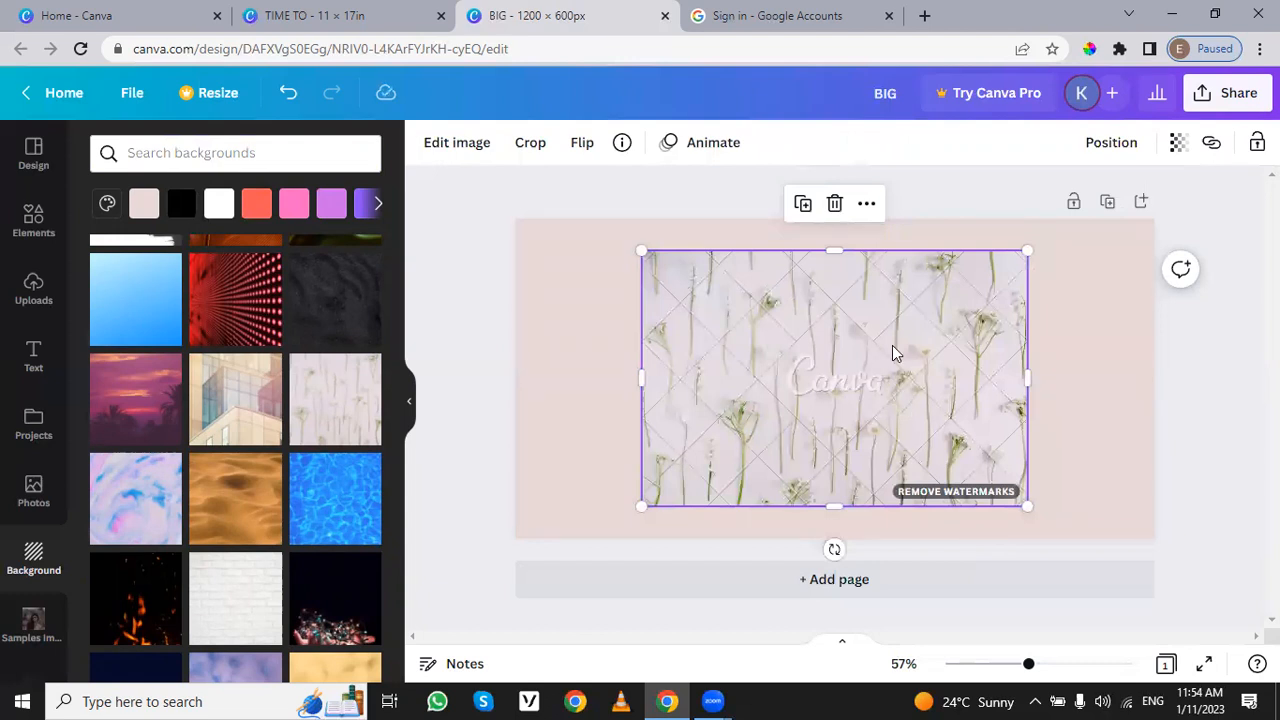
left_click_drag(891, 350, 925, 394)
key("ctrl+z")
key("ctrl+z")
Step: Delete the flower background and set the dark image of hands holding string lights as the page background
left_click(893, 393)
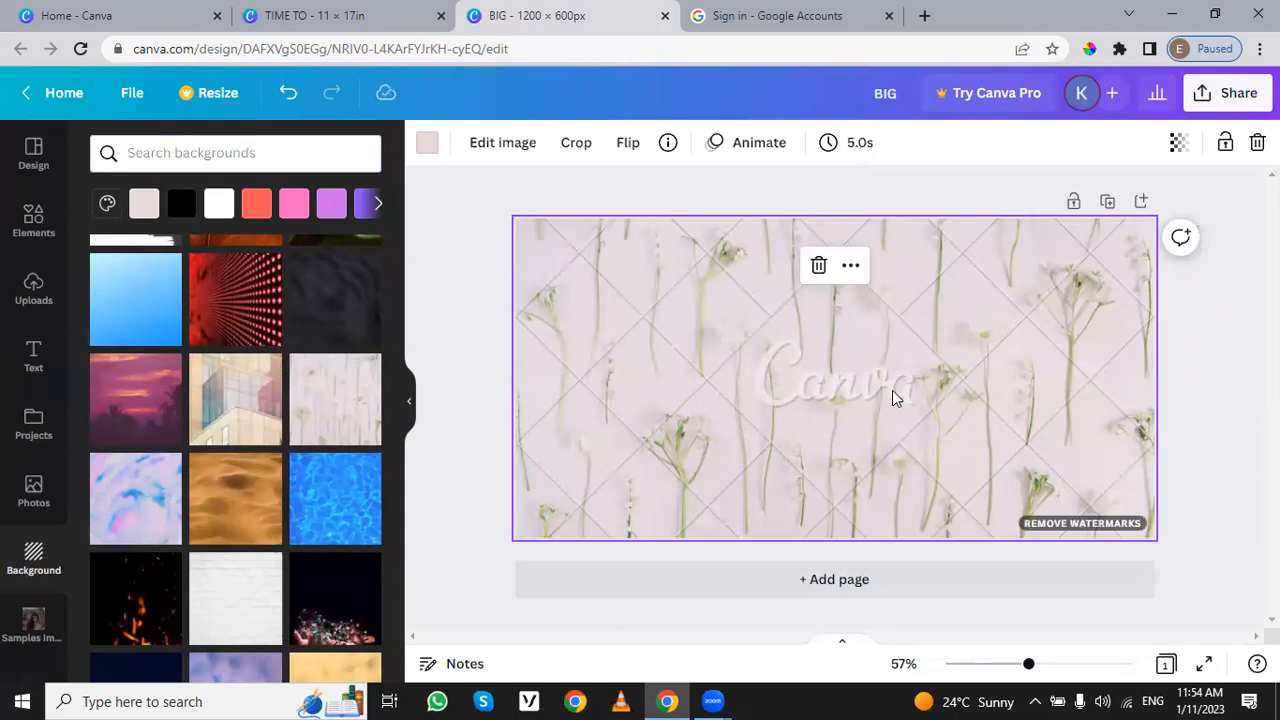
key("Delete")
scroll(248, 568, "down", 3)
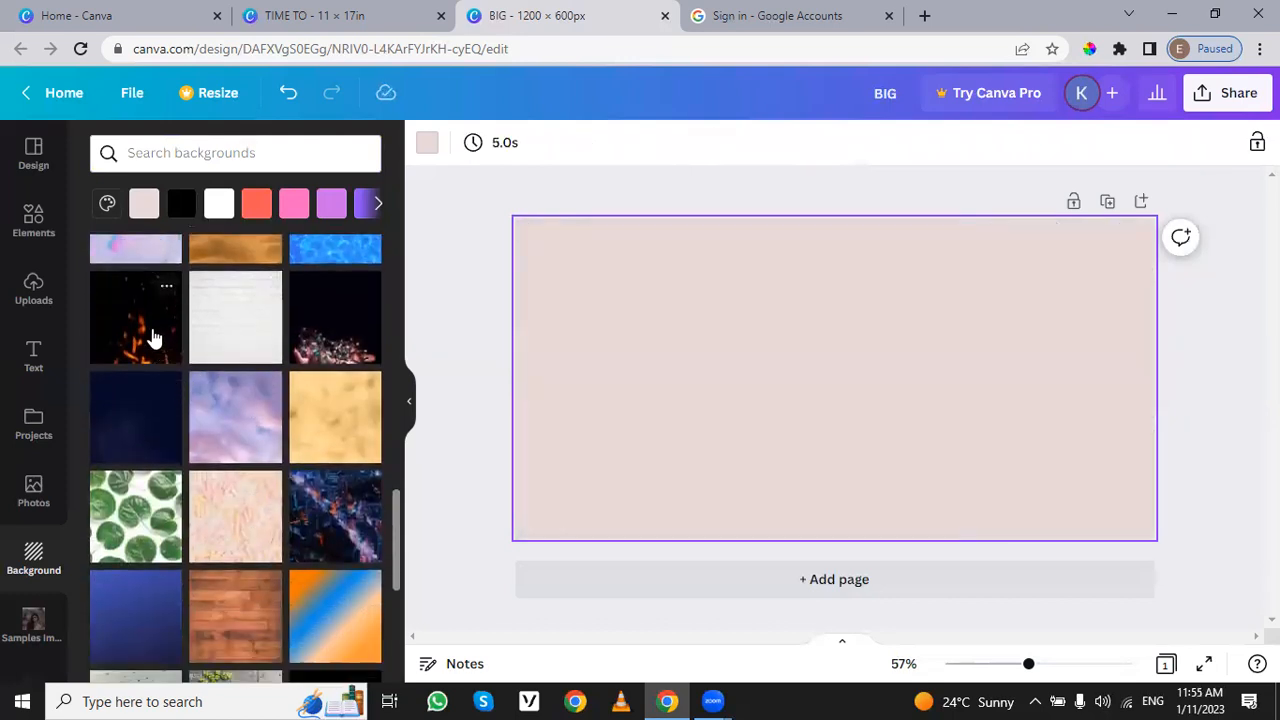
left_click_drag(358, 336, 619, 349)
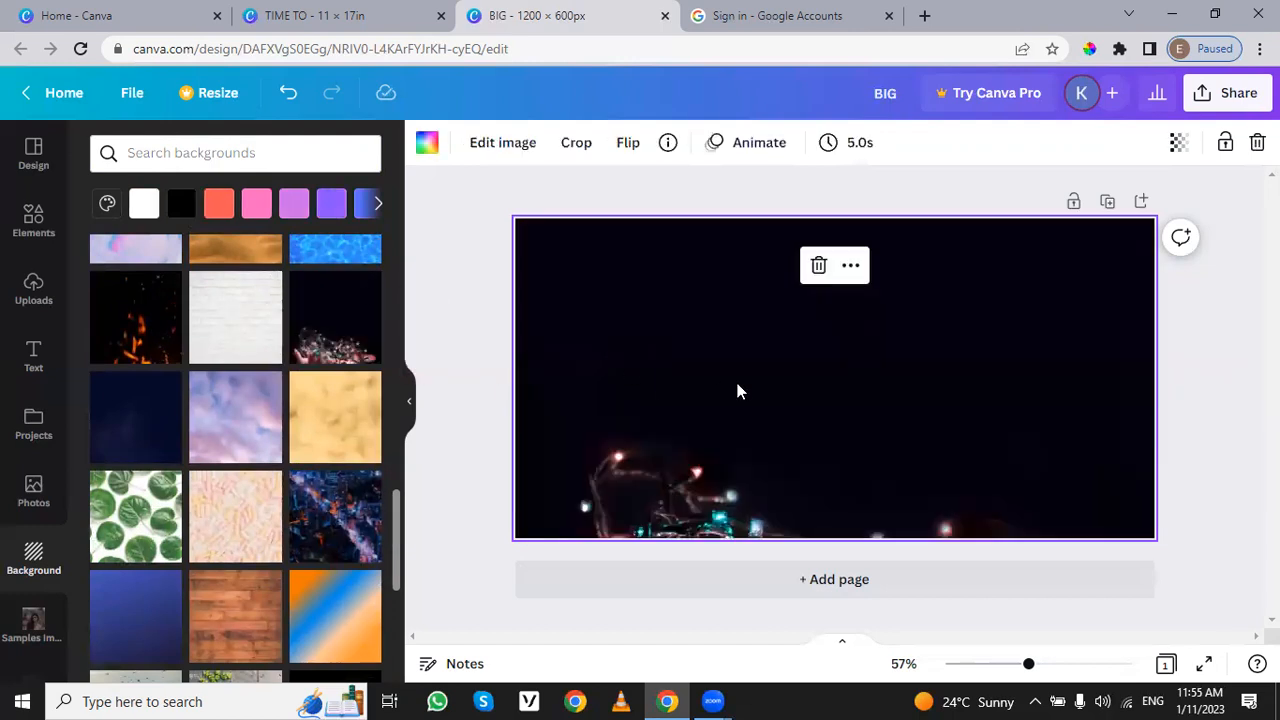
Step: Reposition the string-lights image upward within the background so the hands and lights fill the lower part of the page
double_click(735, 380)
left_click_drag(775, 421, 766, 270)
left_click(1218, 383)
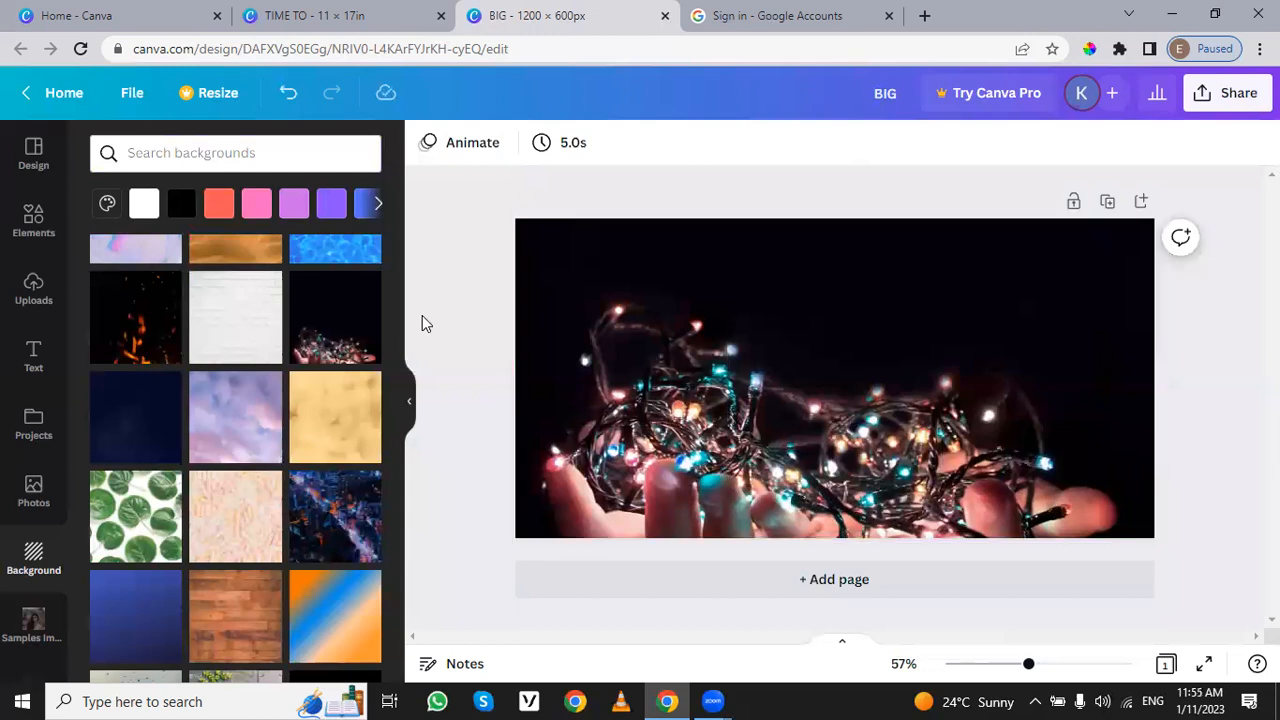
Step: Add the "GRAPHIC DESIGN" text combination to the page and place it near the middle of the background
left_click(38, 365)
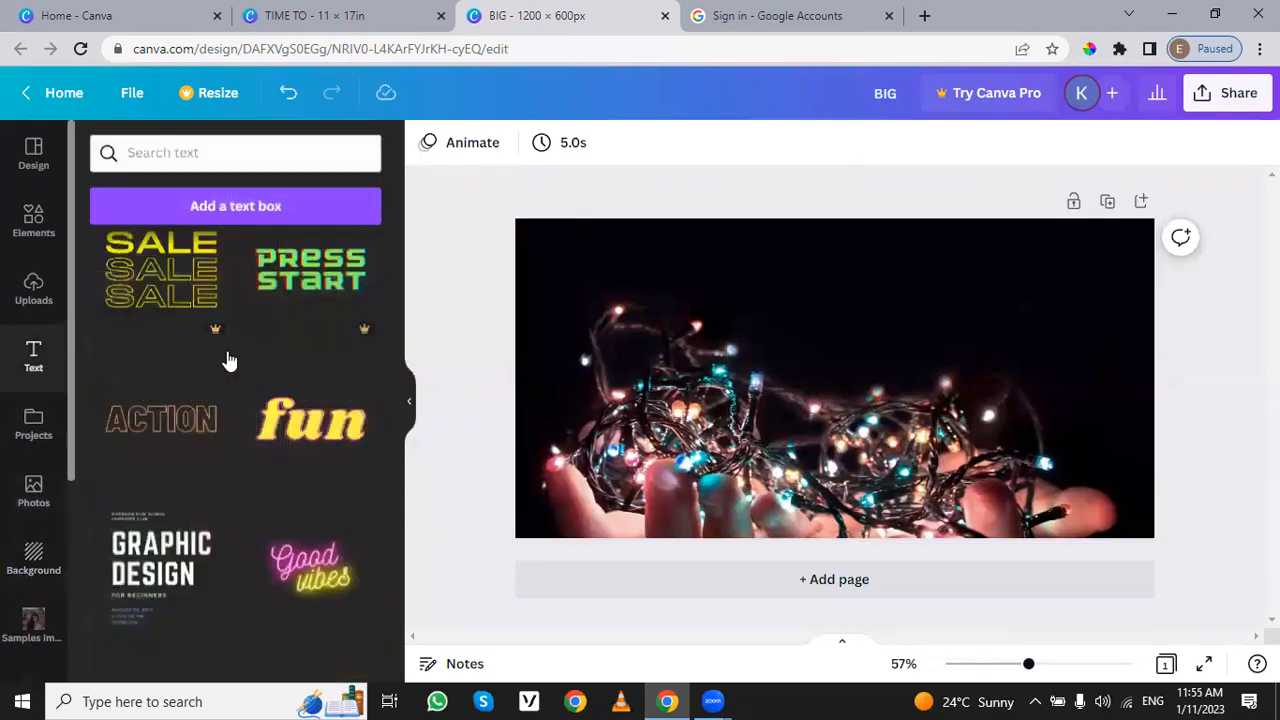
scroll(250, 420, "down", 3)
scroll(278, 456, "up", 1)
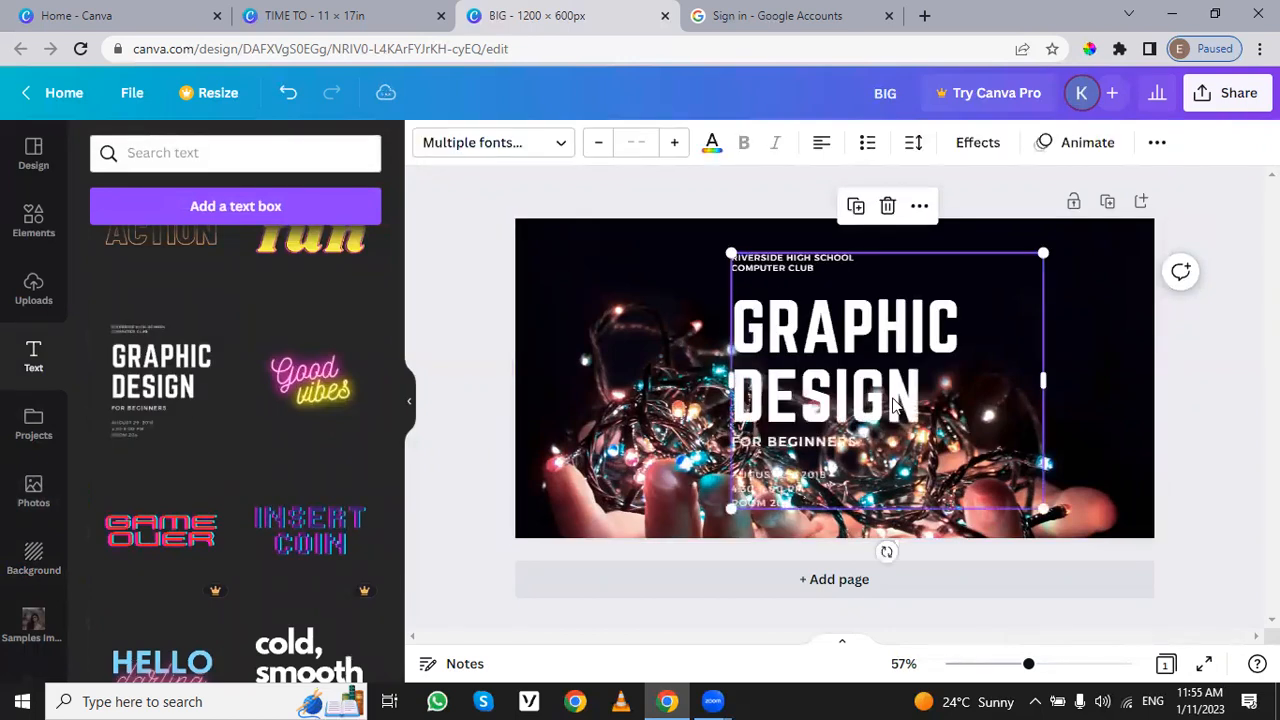
left_click_drag(874, 397, 840, 405)
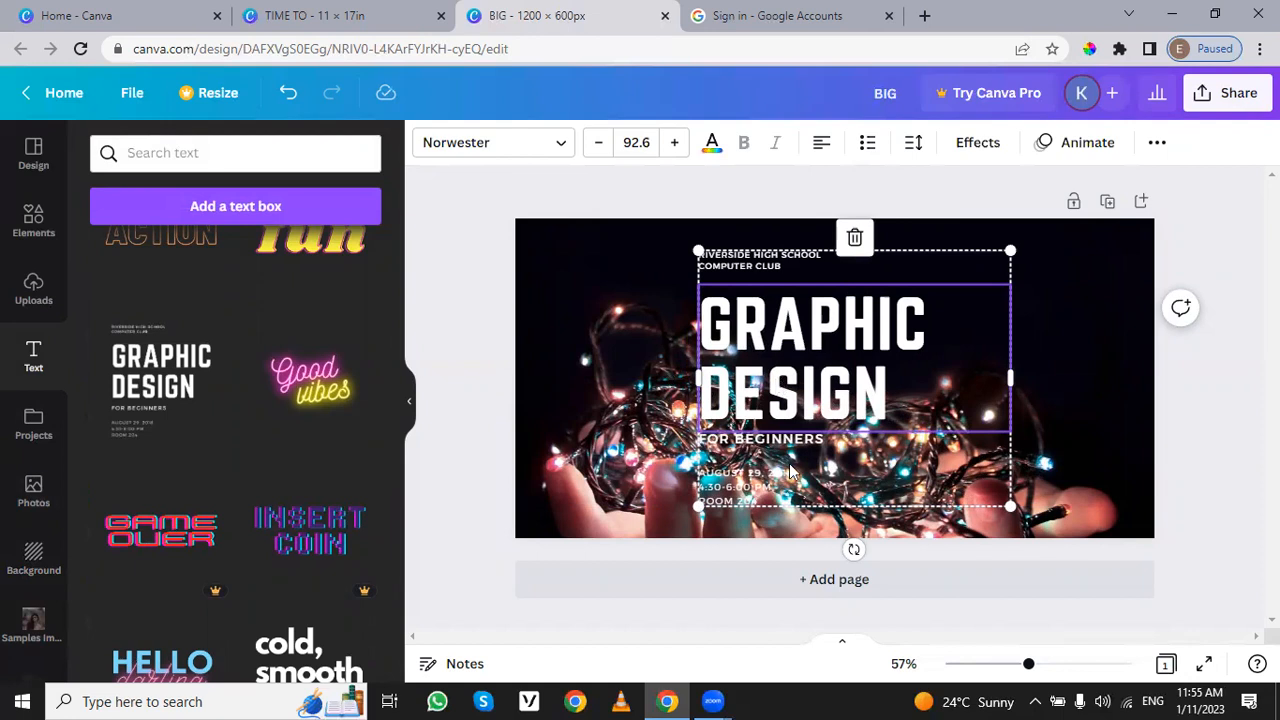
Step: Remove the "FOR BEGINNERS", date and room, and "RIVERSIDE HIGH SCHOOL COMPUTER CLUB" lines from the text combination
double_click(778, 437)
key("BackSpace")
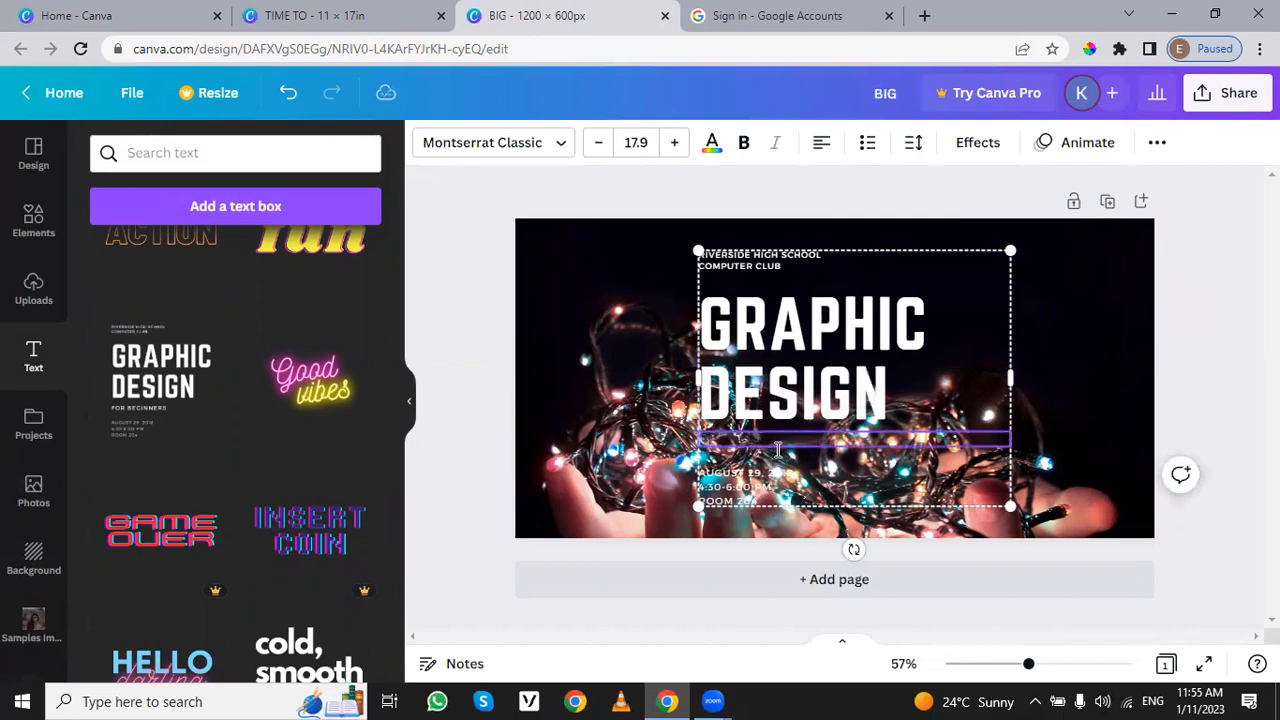
left_click(727, 472)
key("Delete")
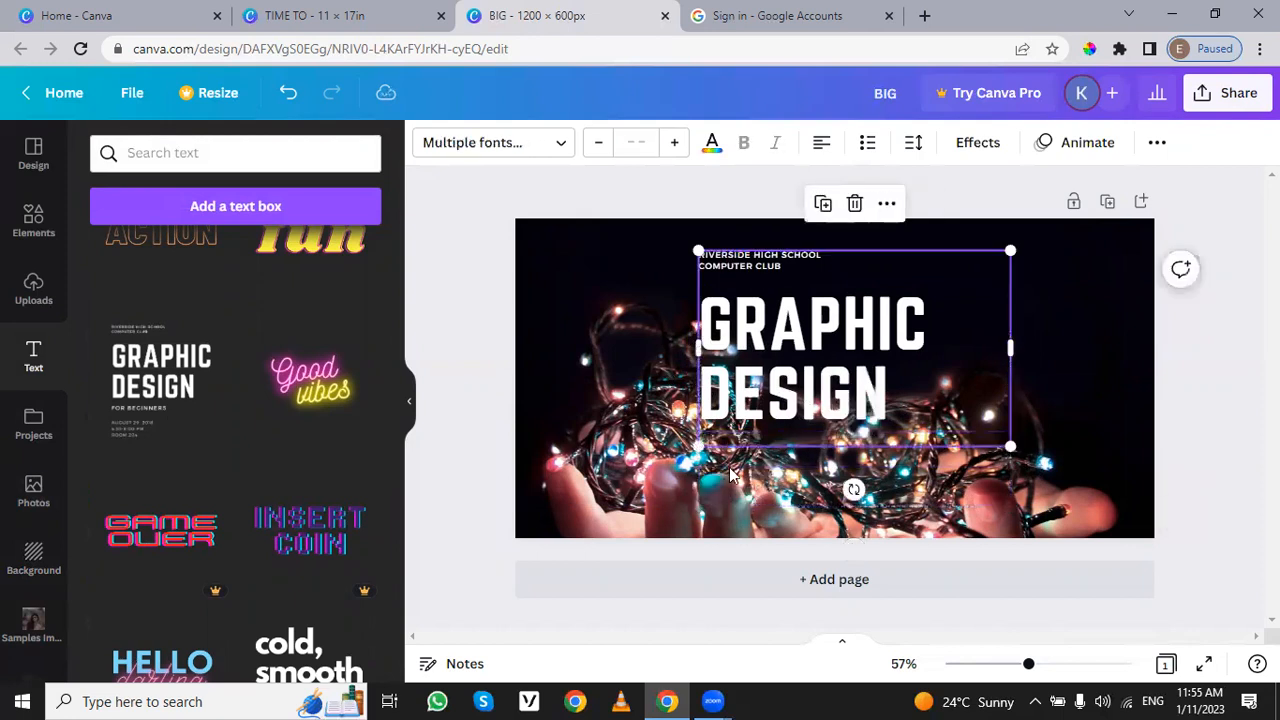
double_click(783, 263)
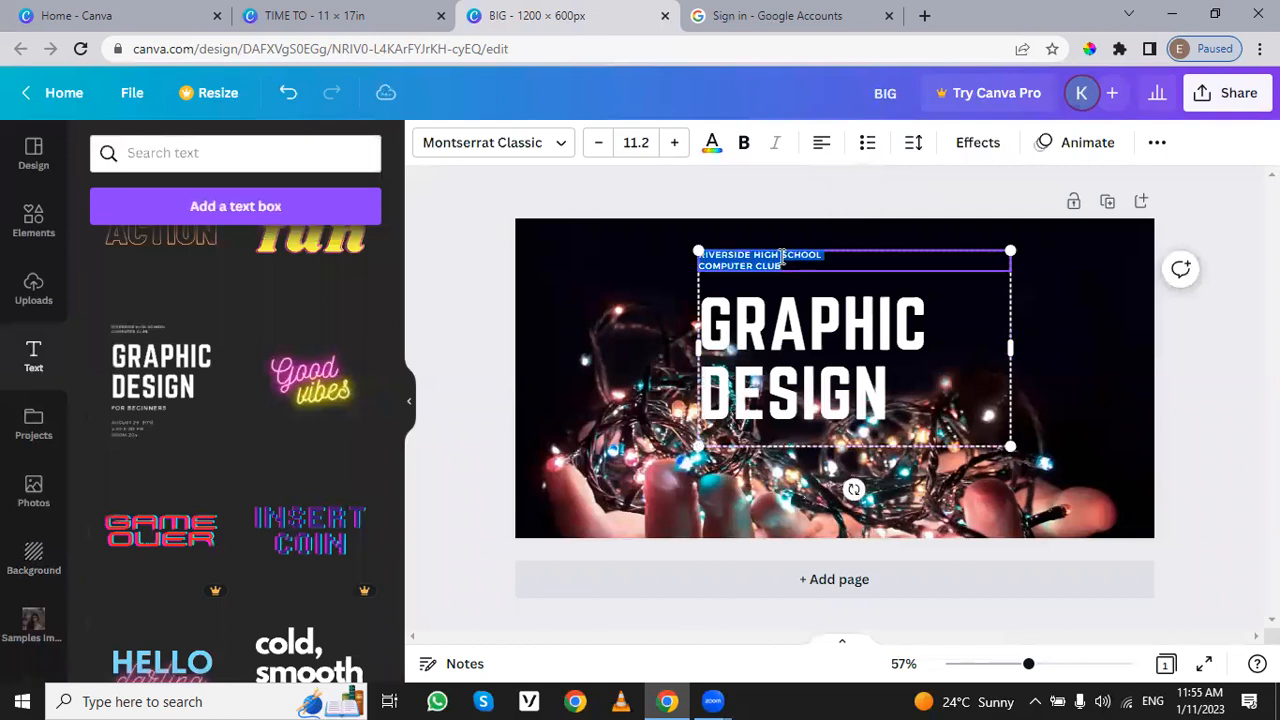
key("BackSpace")
left_click(789, 247)
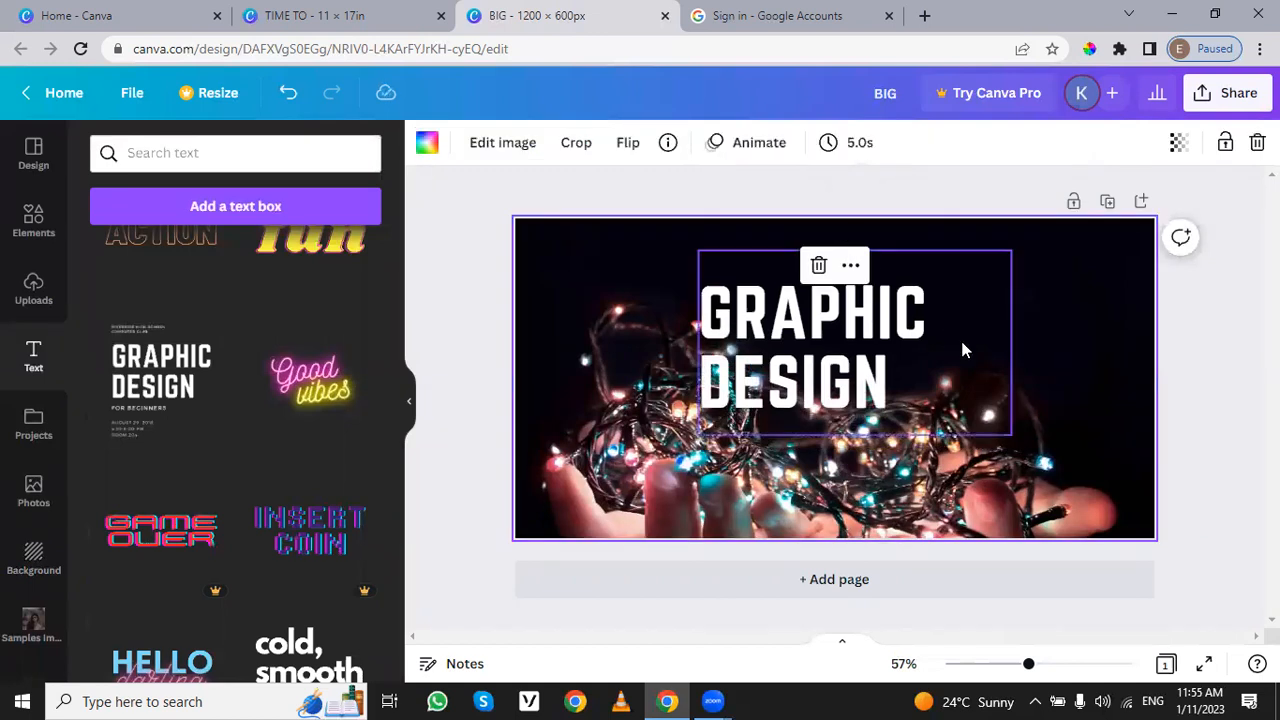
Step: Centre-align the "GRAPHIC DESIGN" heading and move its text group to the horizontal centre of the page
left_click(857, 322)
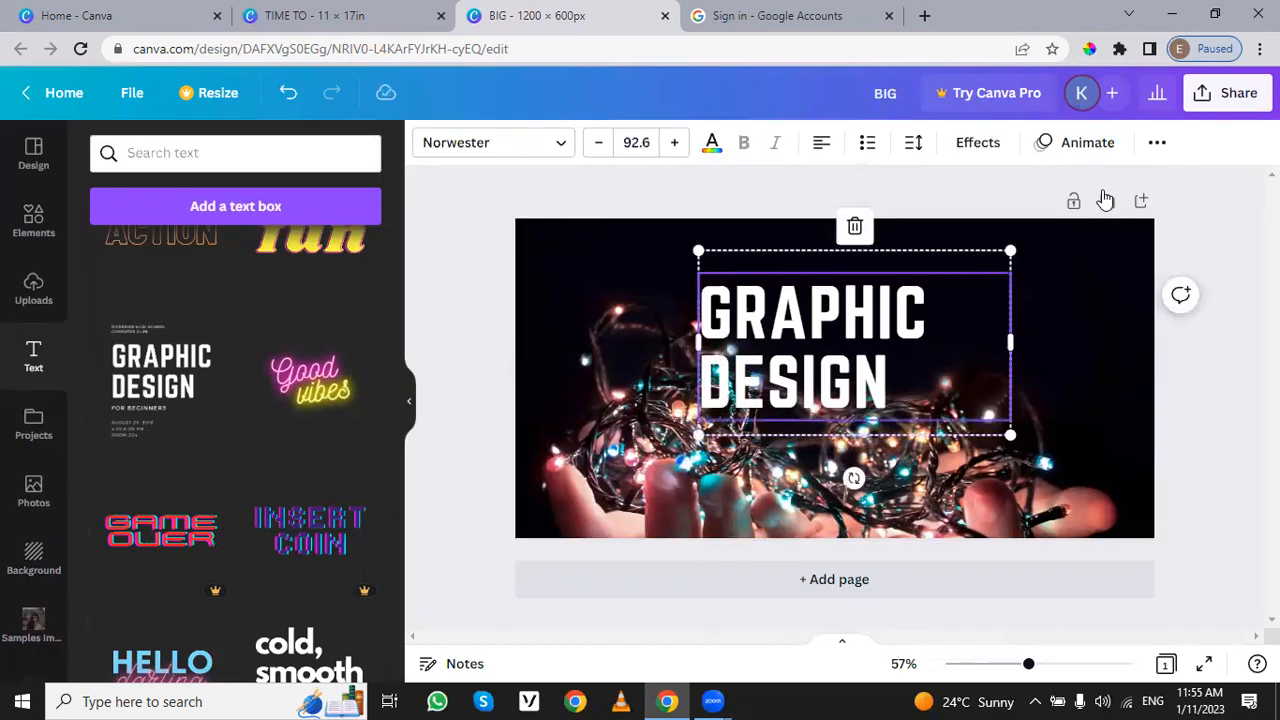
left_click(823, 146)
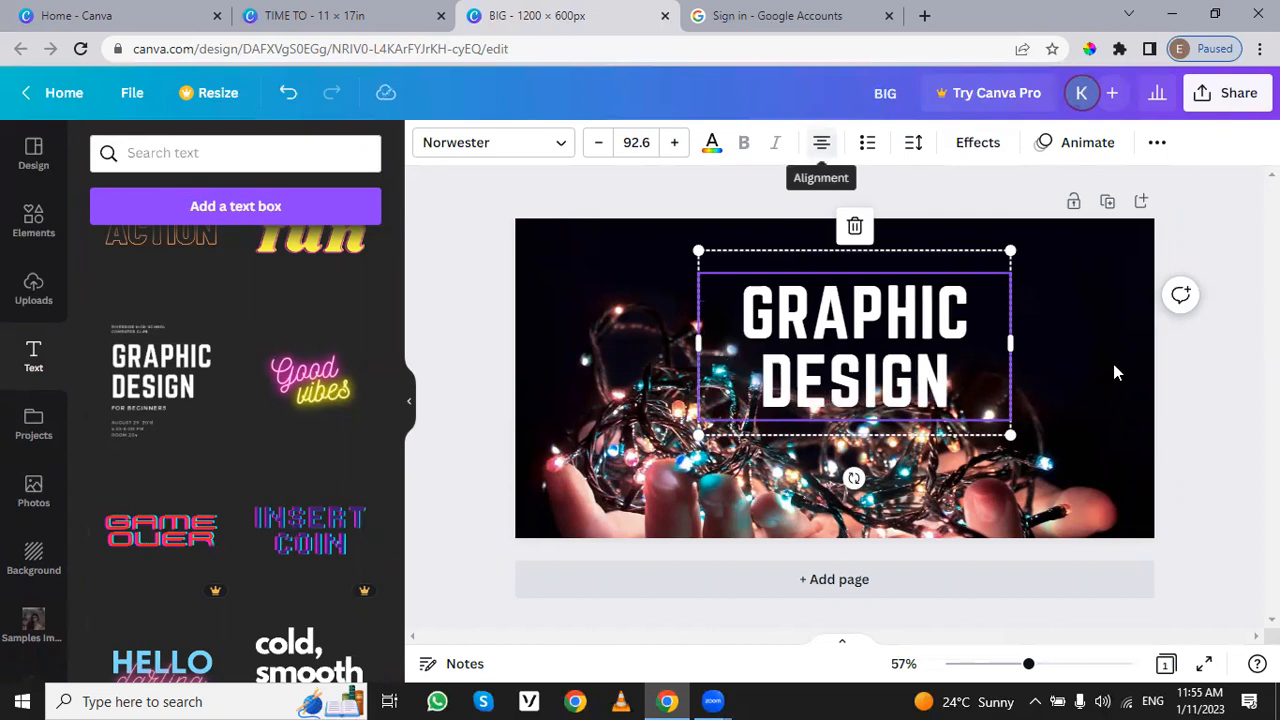
left_click(1042, 370)
left_click_drag(905, 316, 885, 316)
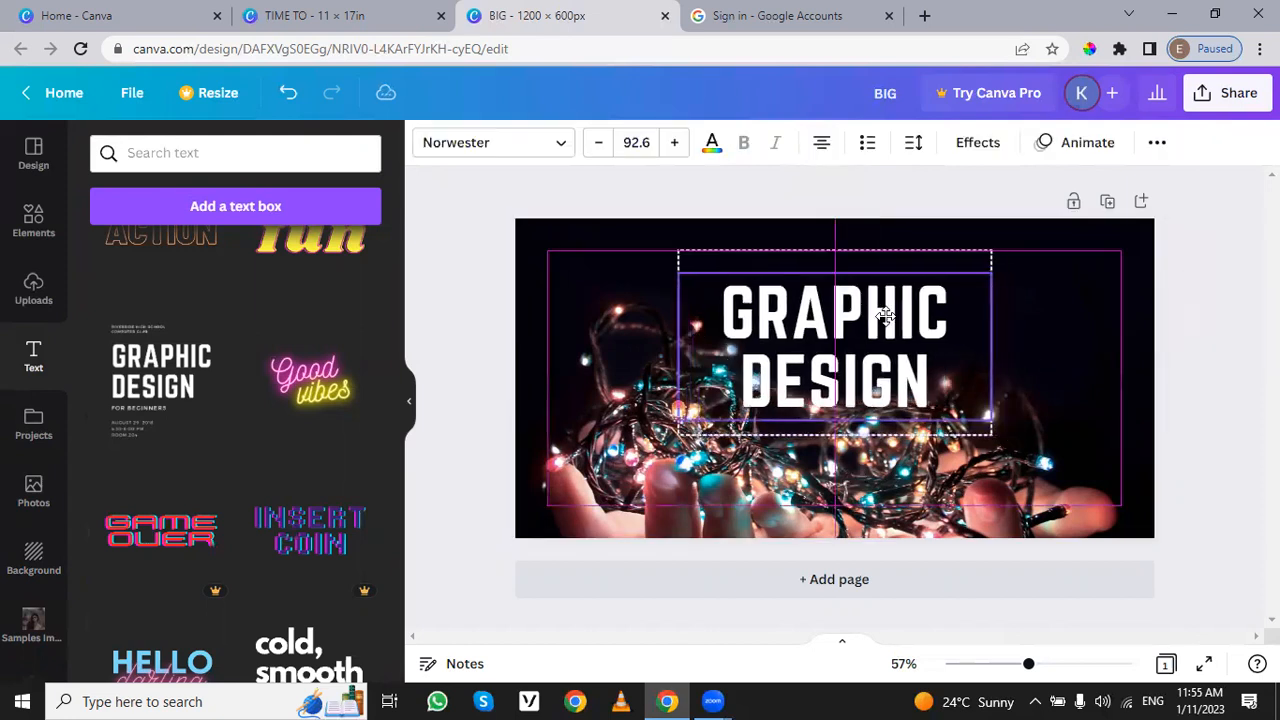
left_click(1090, 352)
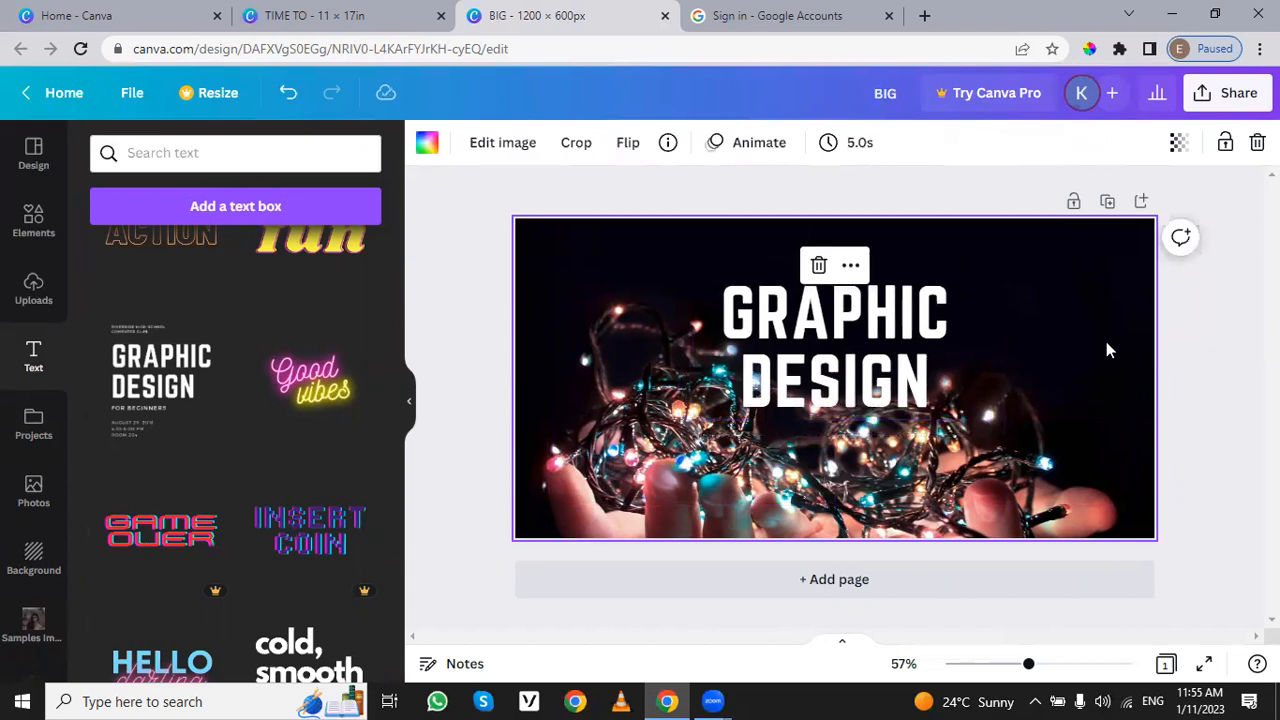
Step: Try a lower transparency on the string-lights background image and return it to 100
left_click(968, 437)
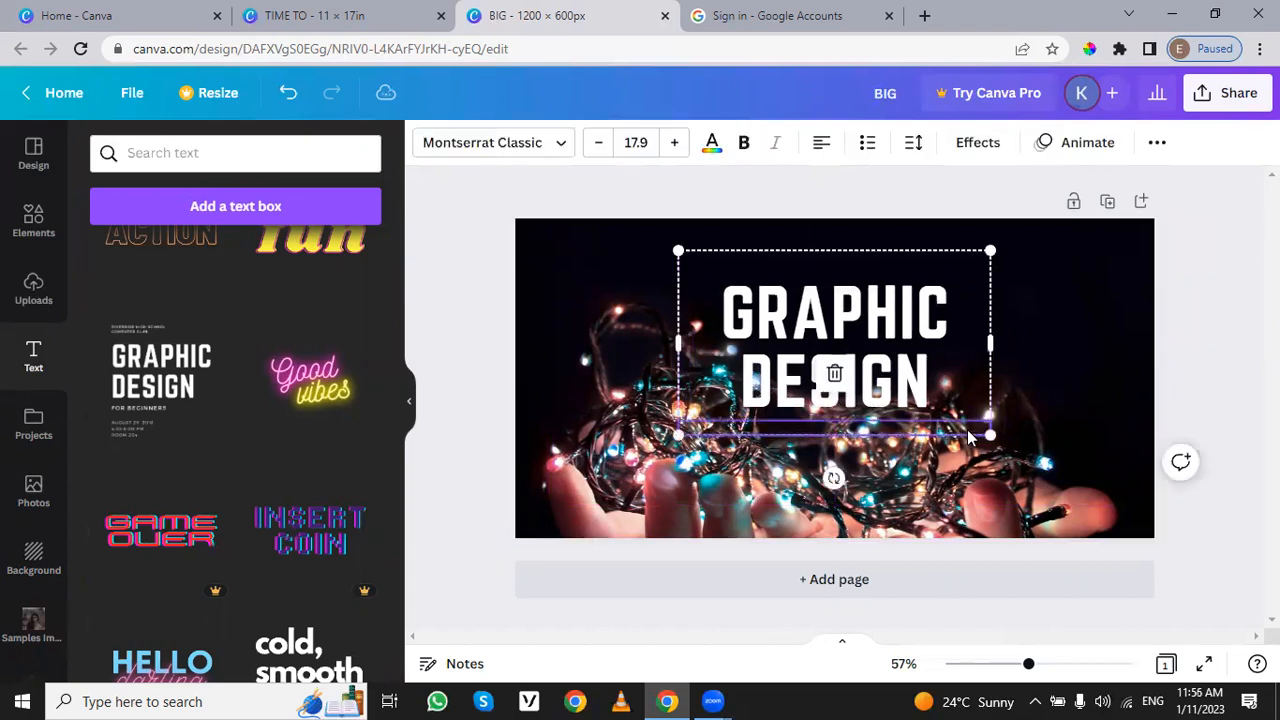
left_click(1053, 472)
left_click(1178, 142)
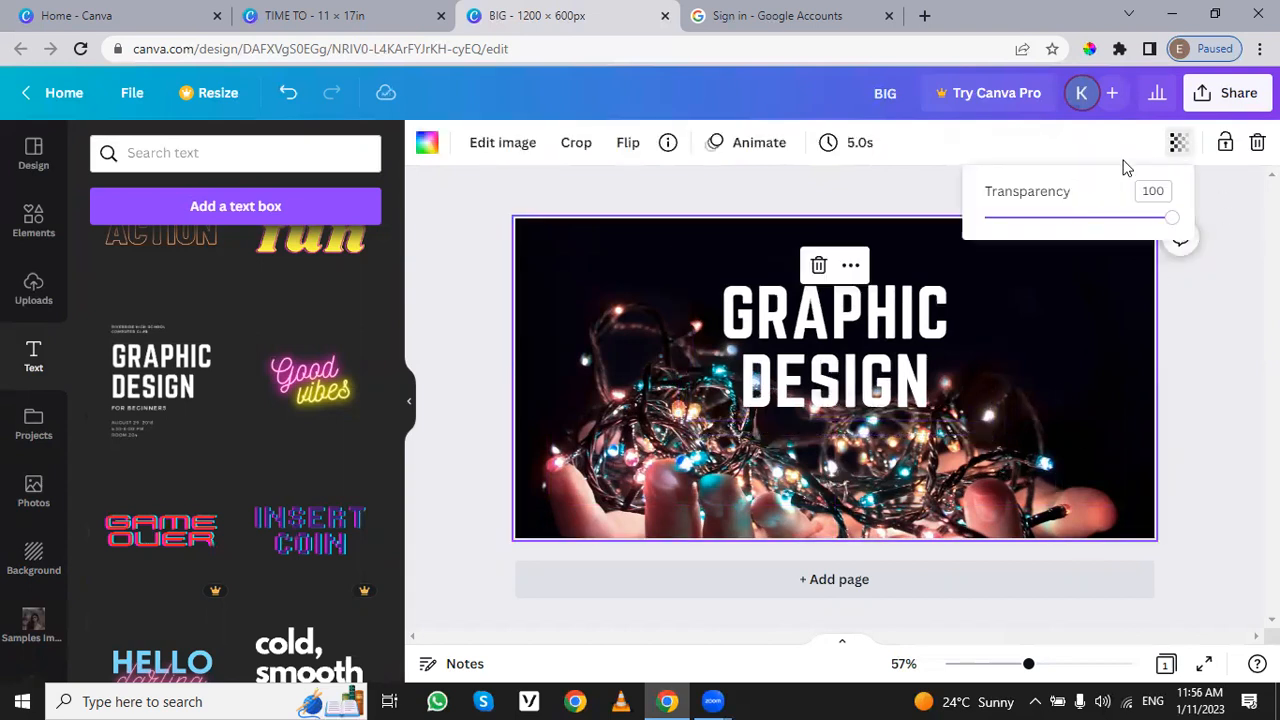
mouse_move(1167, 220)
left_mouse_down()
mouse_move(1147, 224)
mouse_move(1171, 218)
left_mouse_up()
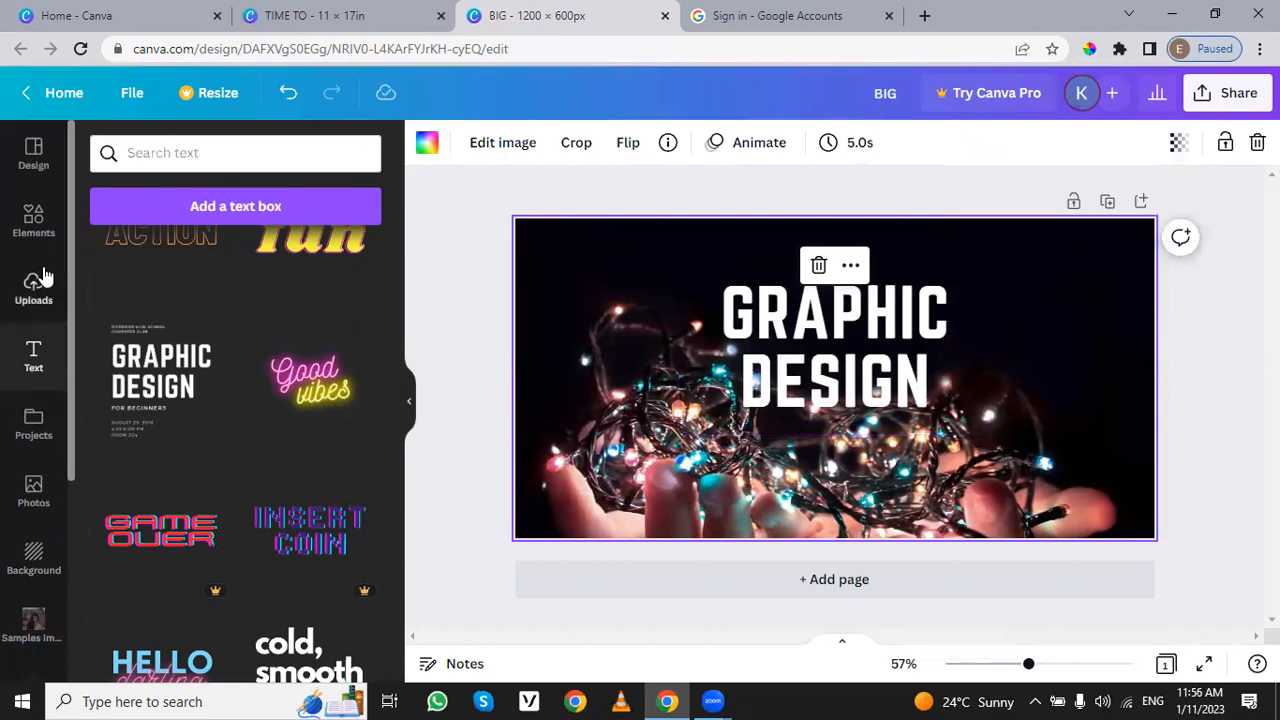
Step: Add a square shape to the page and stretch it to cover the whole background
left_click(34, 222)
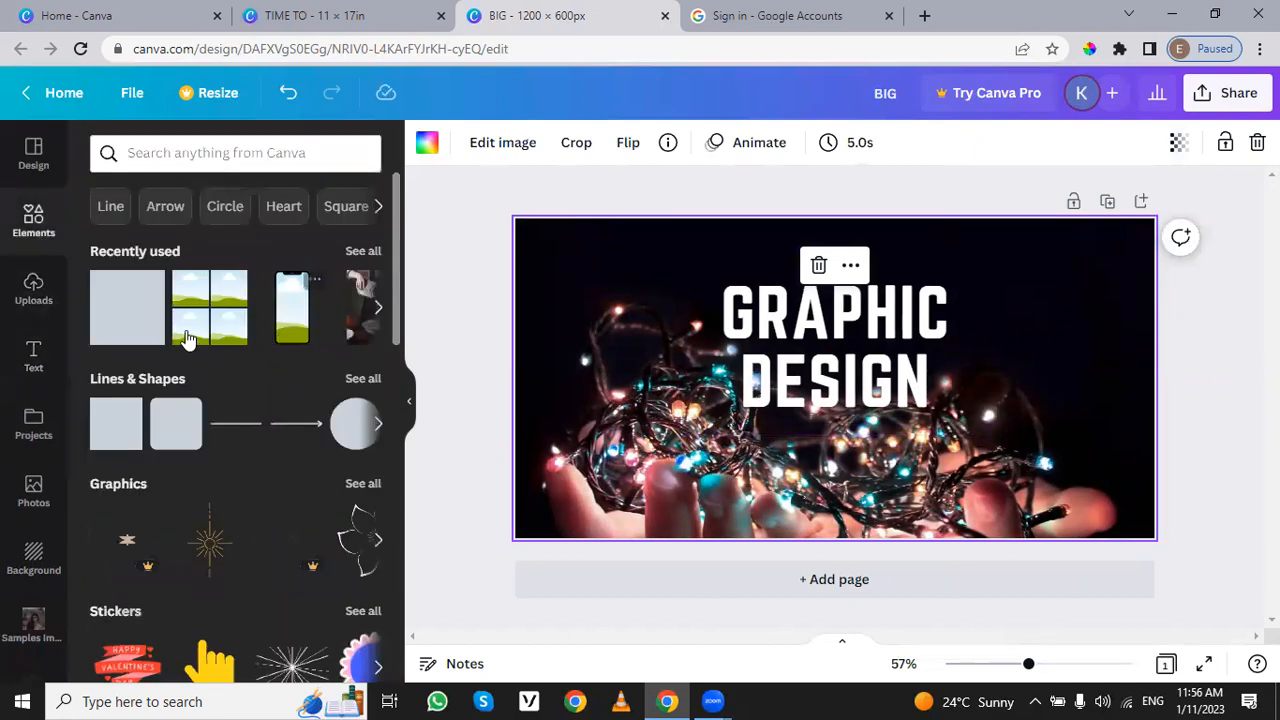
left_click(138, 315)
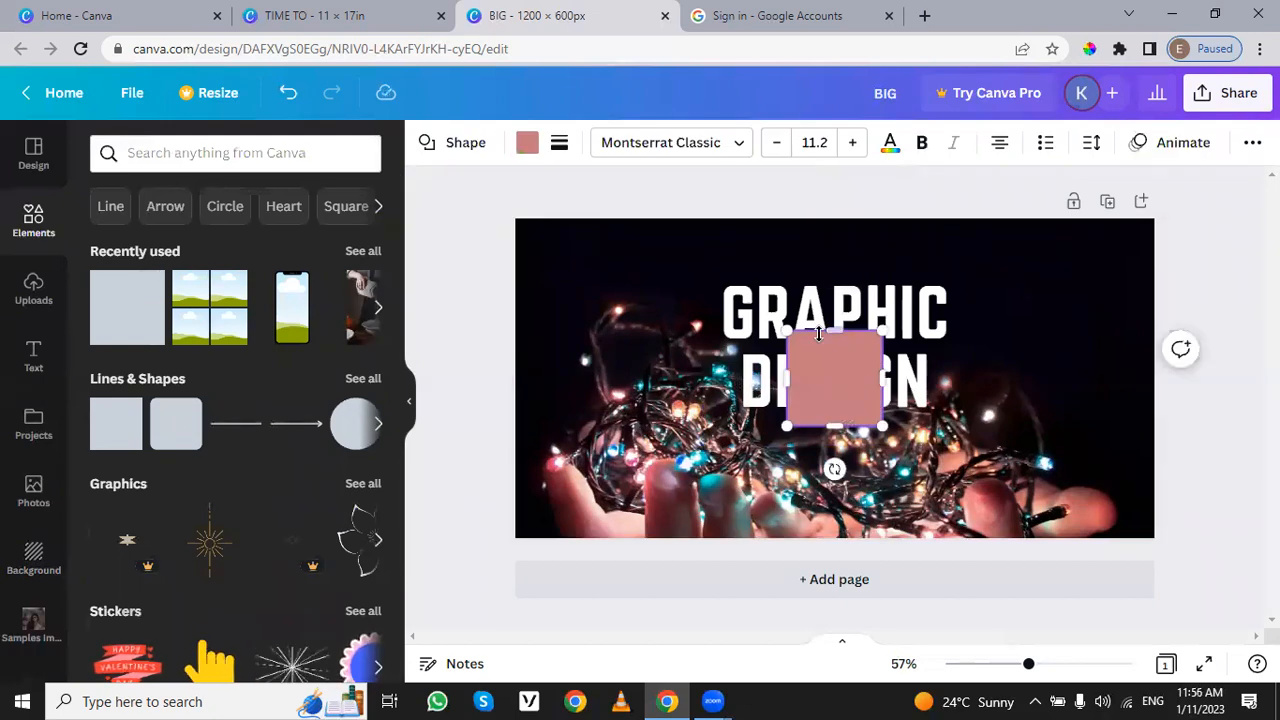
left_click(1055, 272)
left_click(864, 360)
left_click_drag(790, 340, 591, 243)
left_click_drag(622, 323, 1154, 534)
Step: Send the page-sized shape backward behind the "GRAPHIC DESIGN" heading and fill it with black (#000000)
right_click(1042, 401)
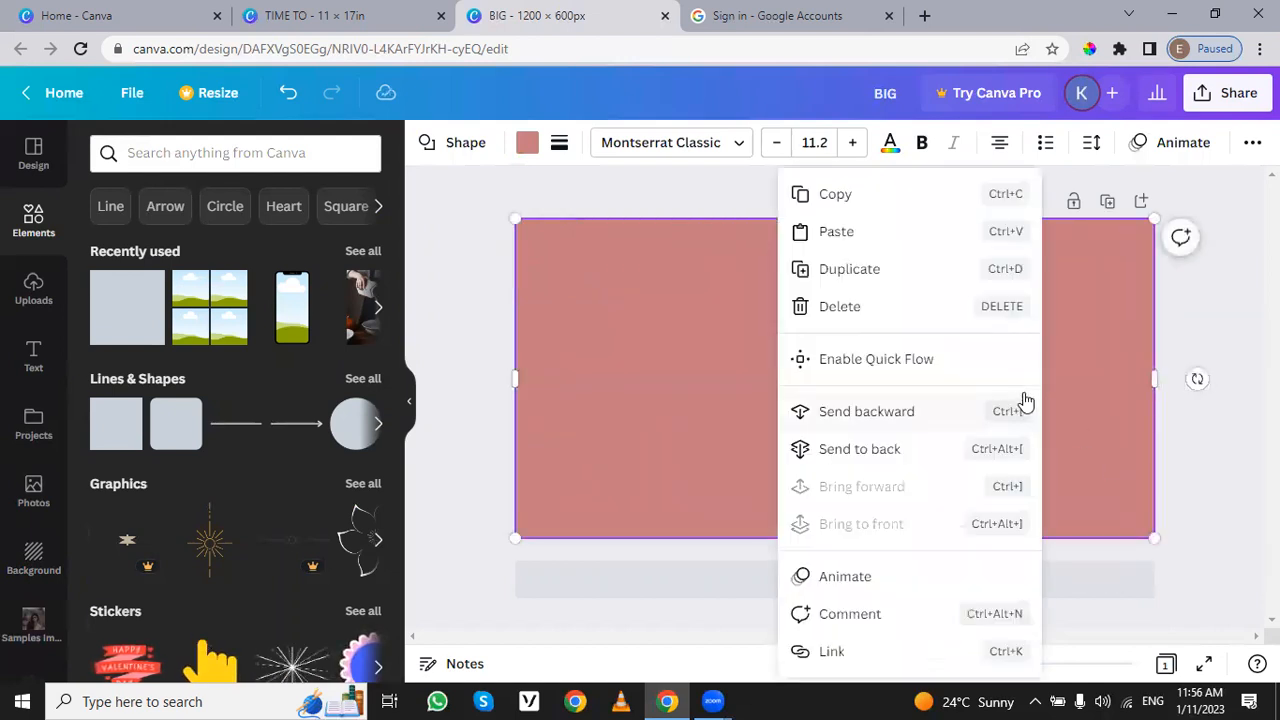
left_click(886, 414)
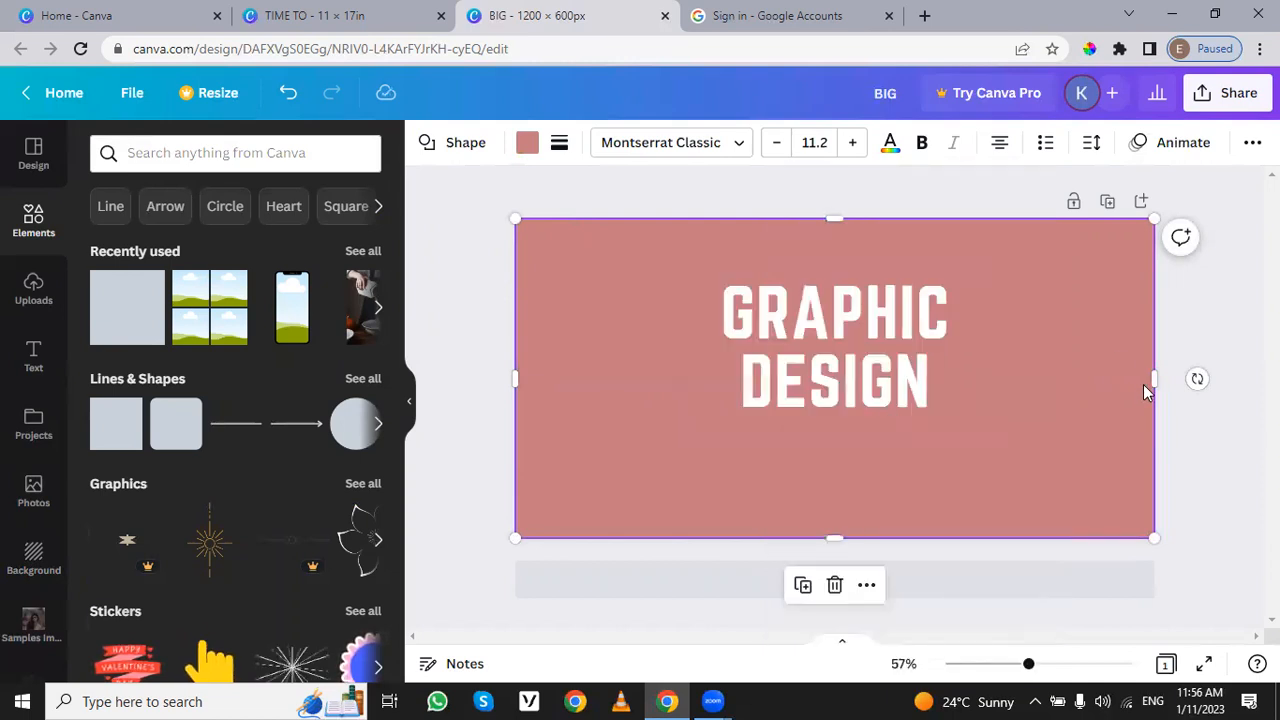
left_click(527, 142)
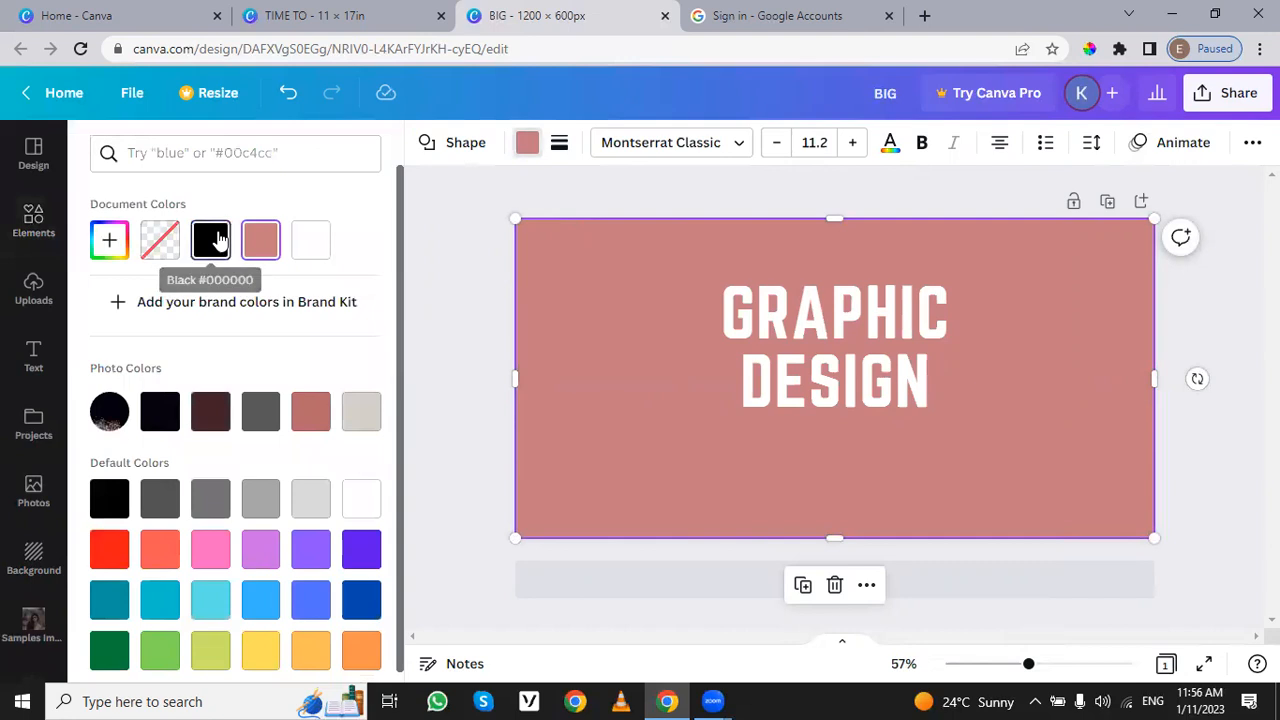
left_click(218, 242)
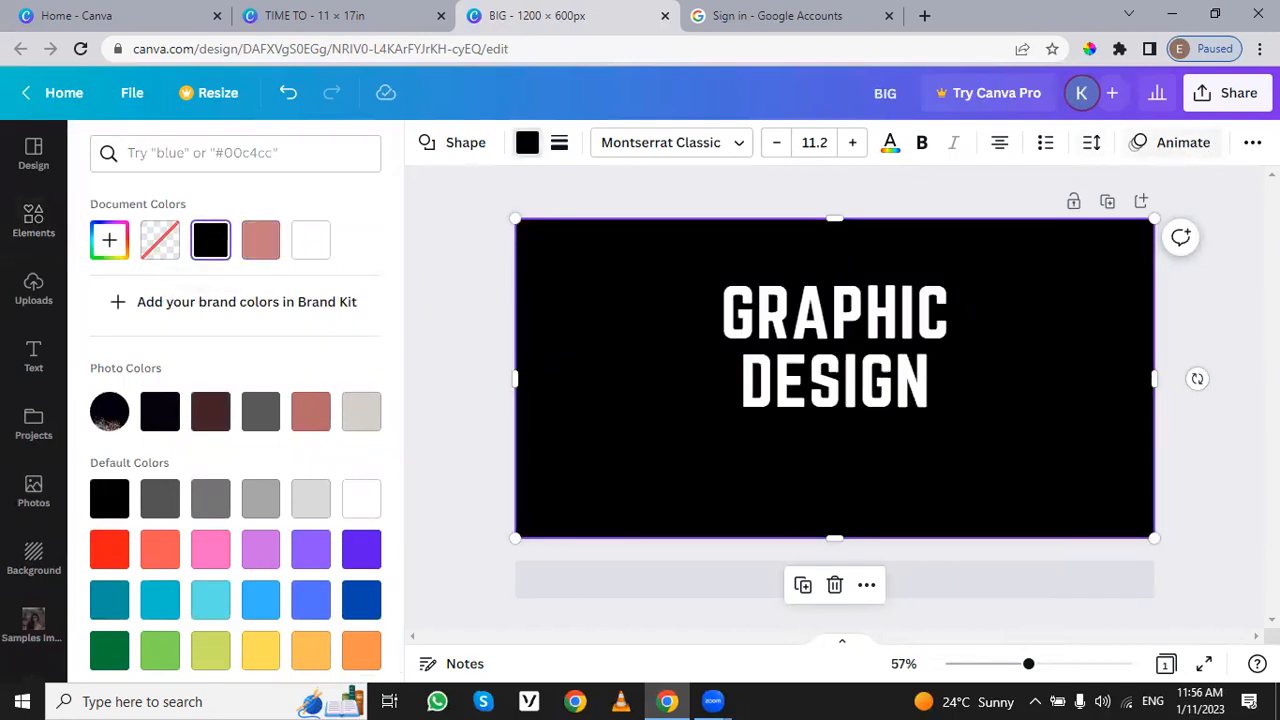
Step: Set the black overlay shape's transparency to 43
left_click(1252, 142)
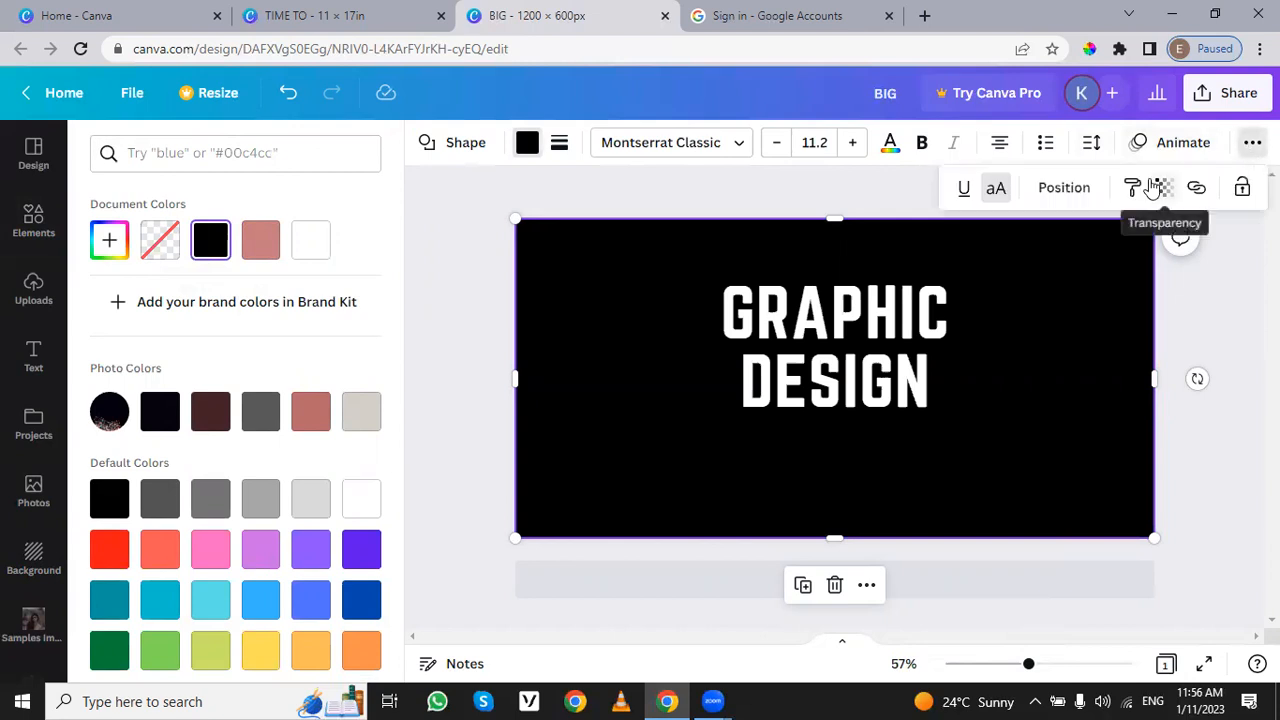
left_click(1163, 187)
left_click_drag(1103, 263, 1050, 267)
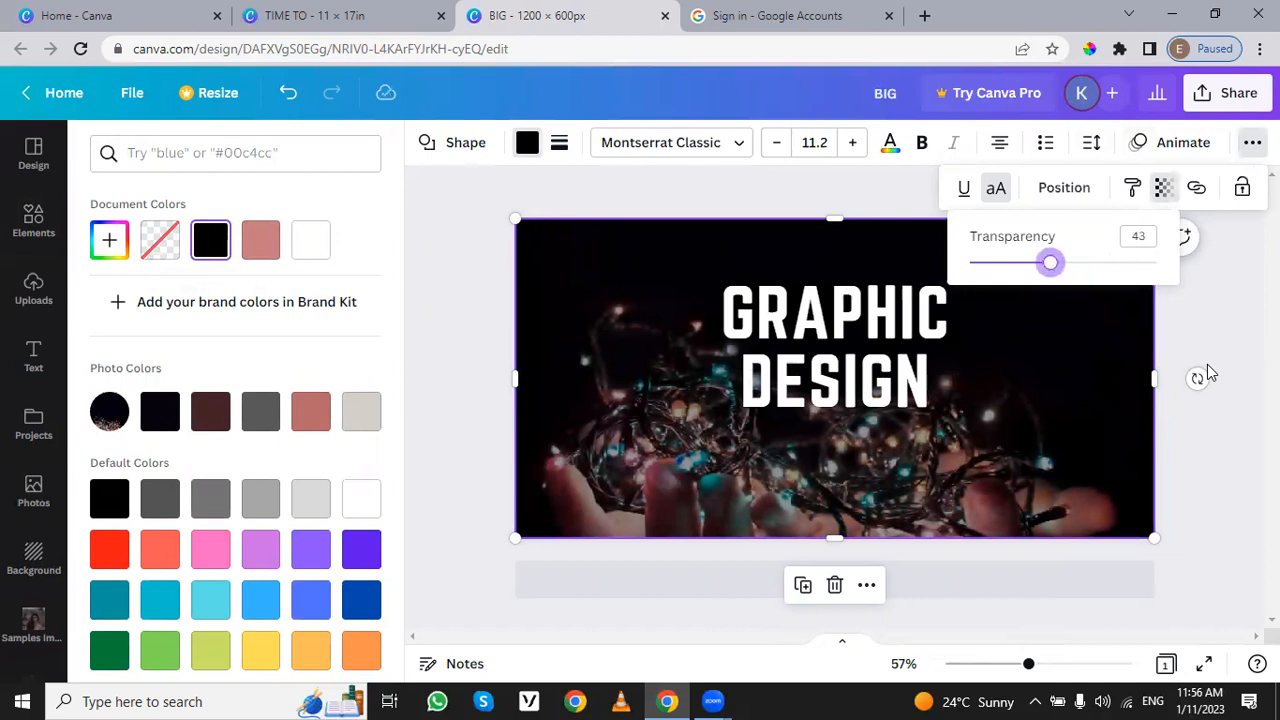
left_click(1210, 314)
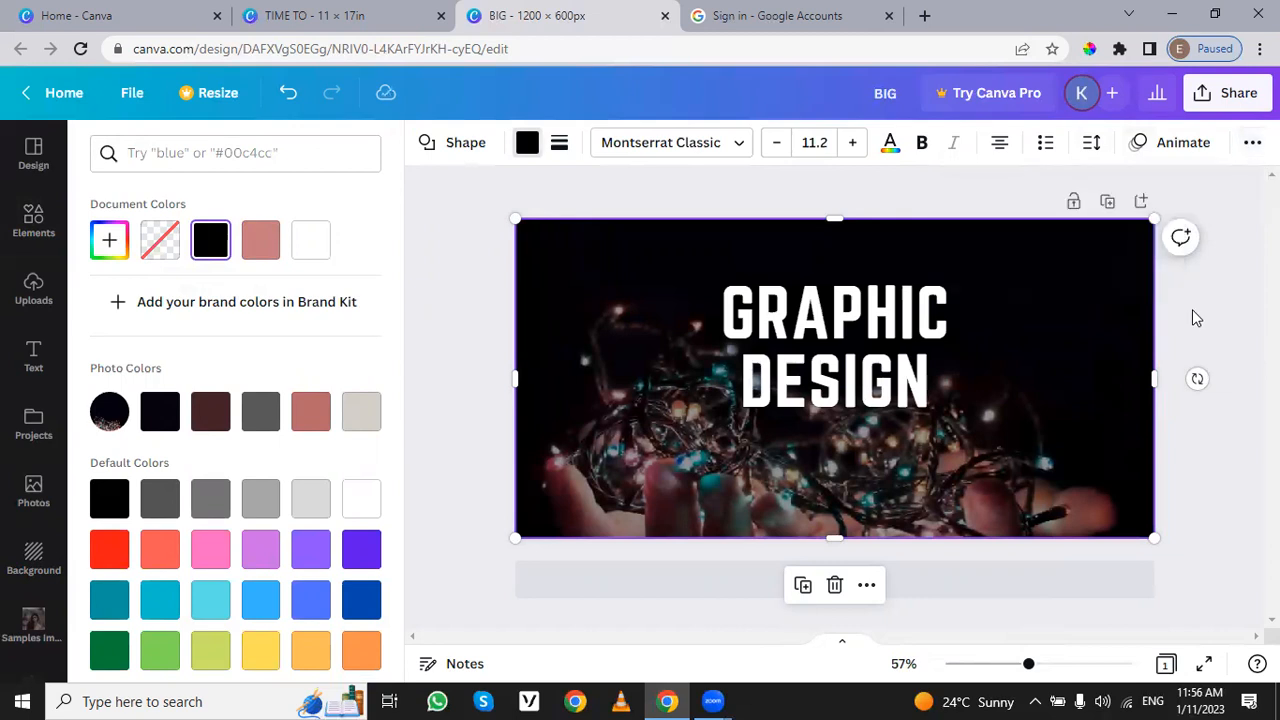
Step: Move the "GRAPHIC DESIGN" heading down to the vertical centre of the page and deselect it
left_click(820, 318)
left_click_drag(820, 318, 820, 356)
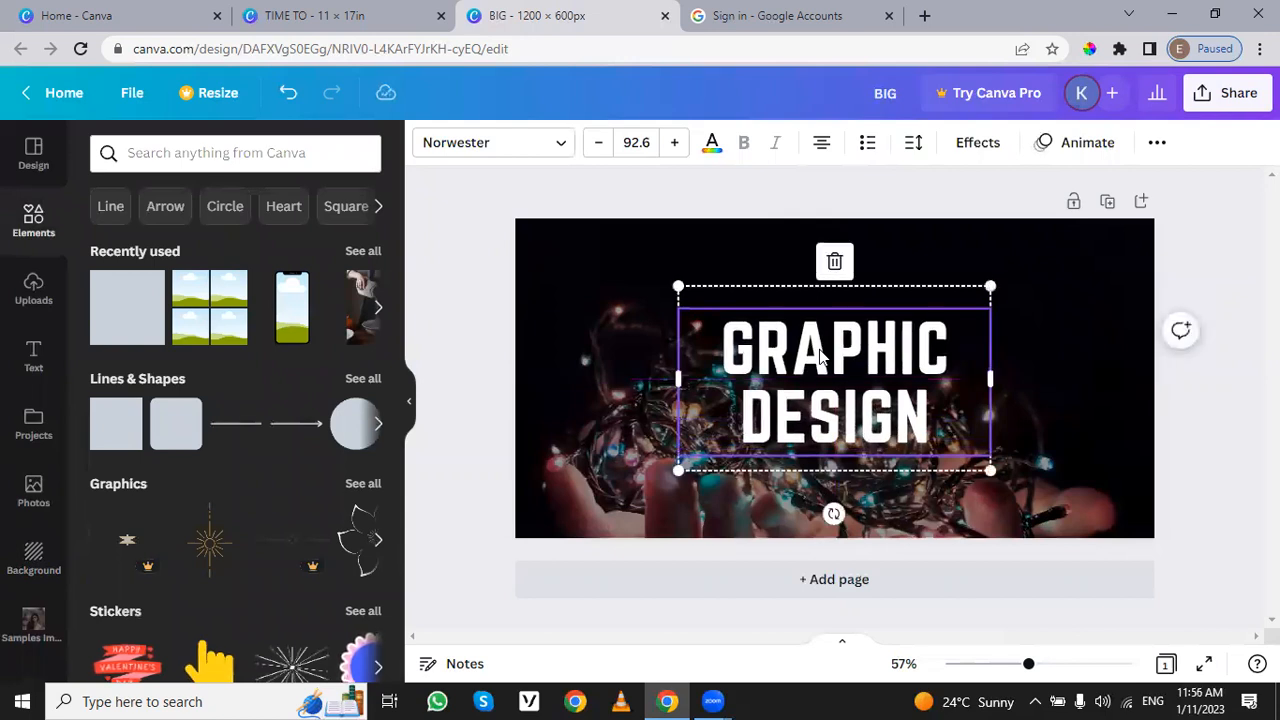
left_click(1125, 311)
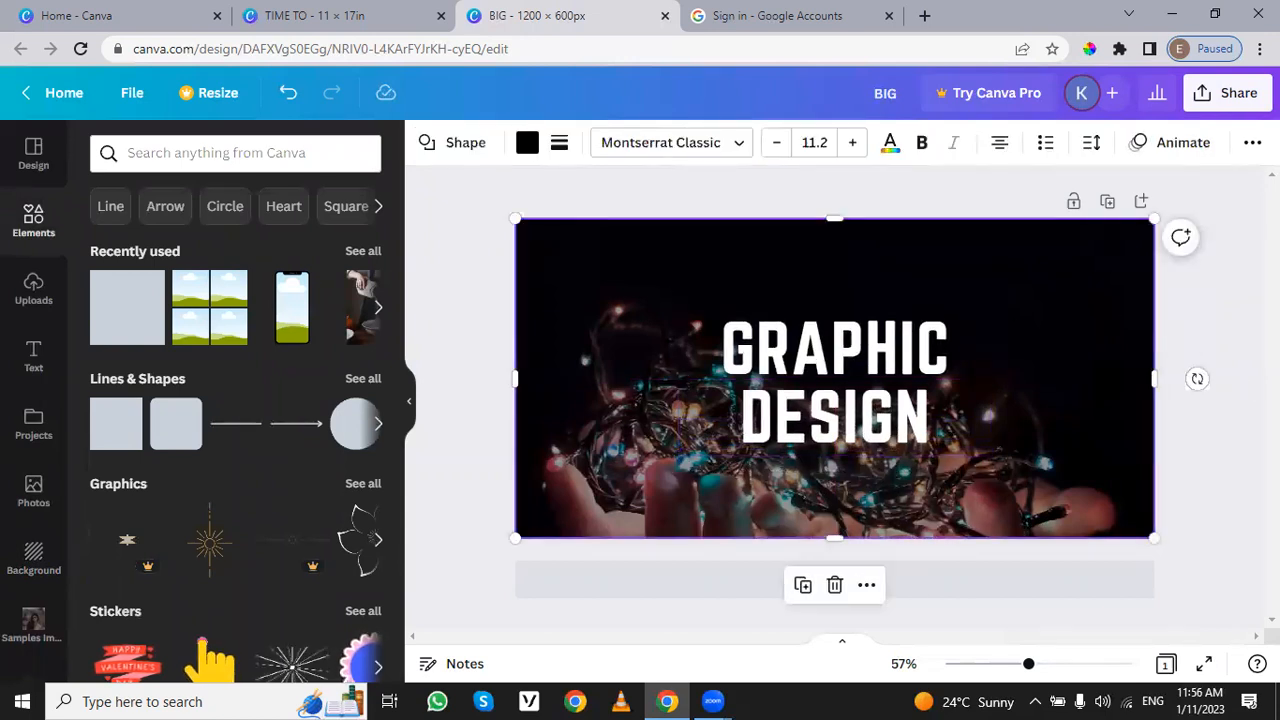
left_click(1242, 383)
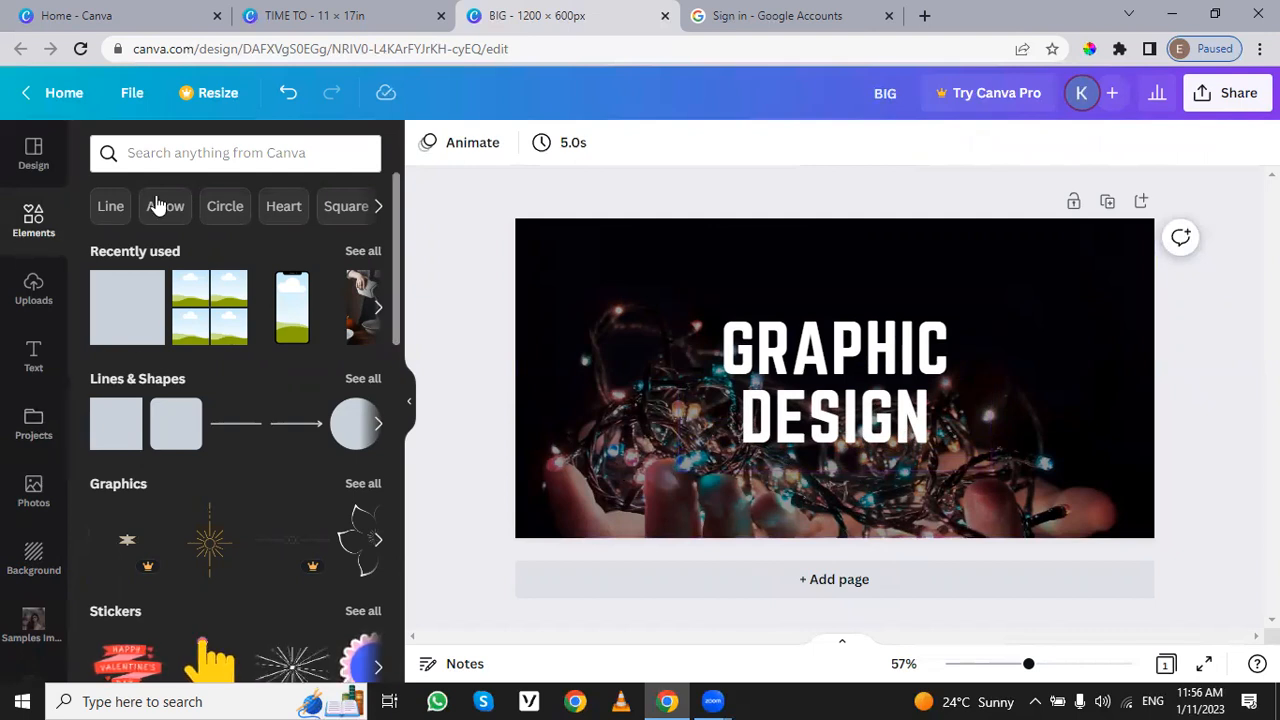
Step: Browse the font combinations and add the "Photography Workshop COMPLETION" combination over the lower part of the page
left_click(30, 362)
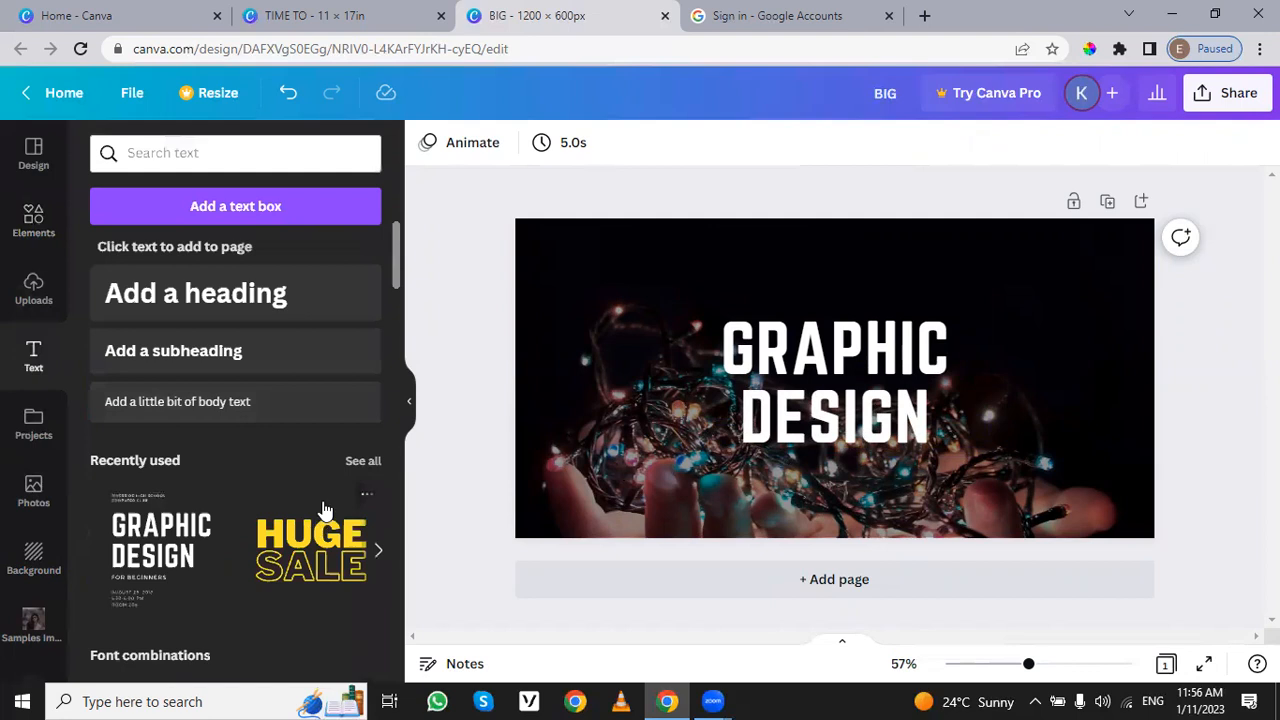
scroll(185, 532, "down", 3)
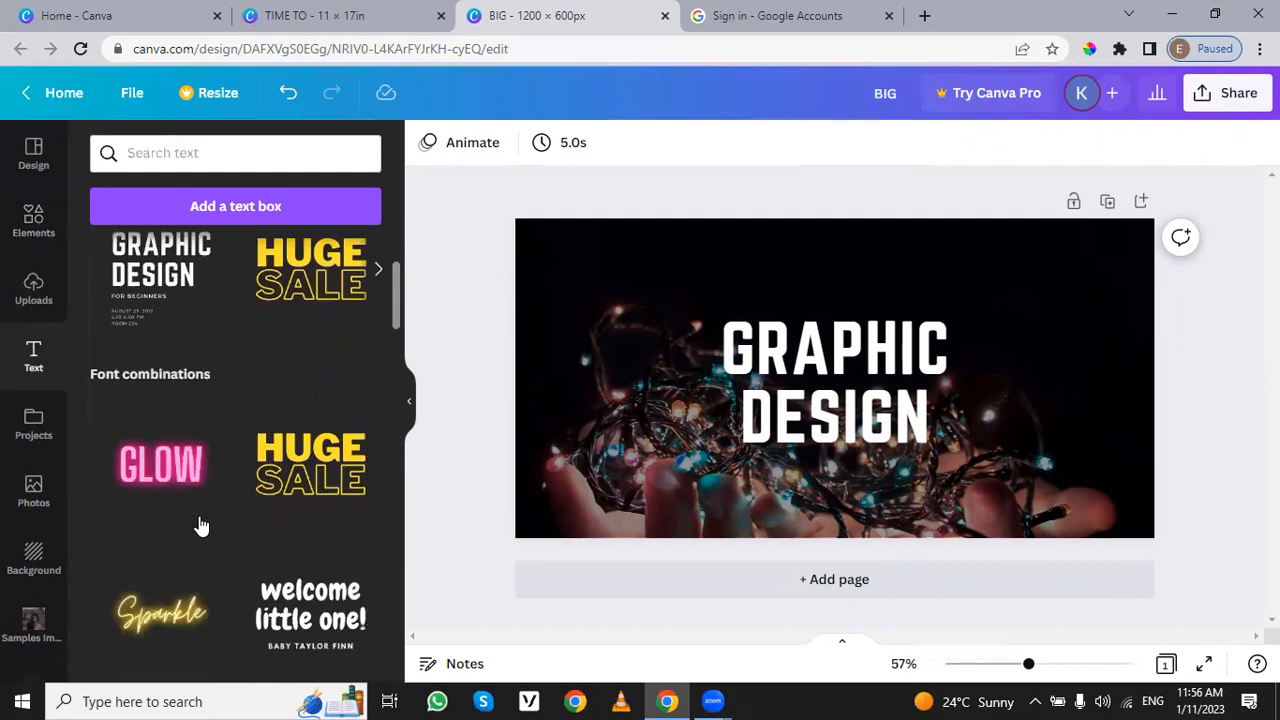
scroll(246, 518, "down", 6)
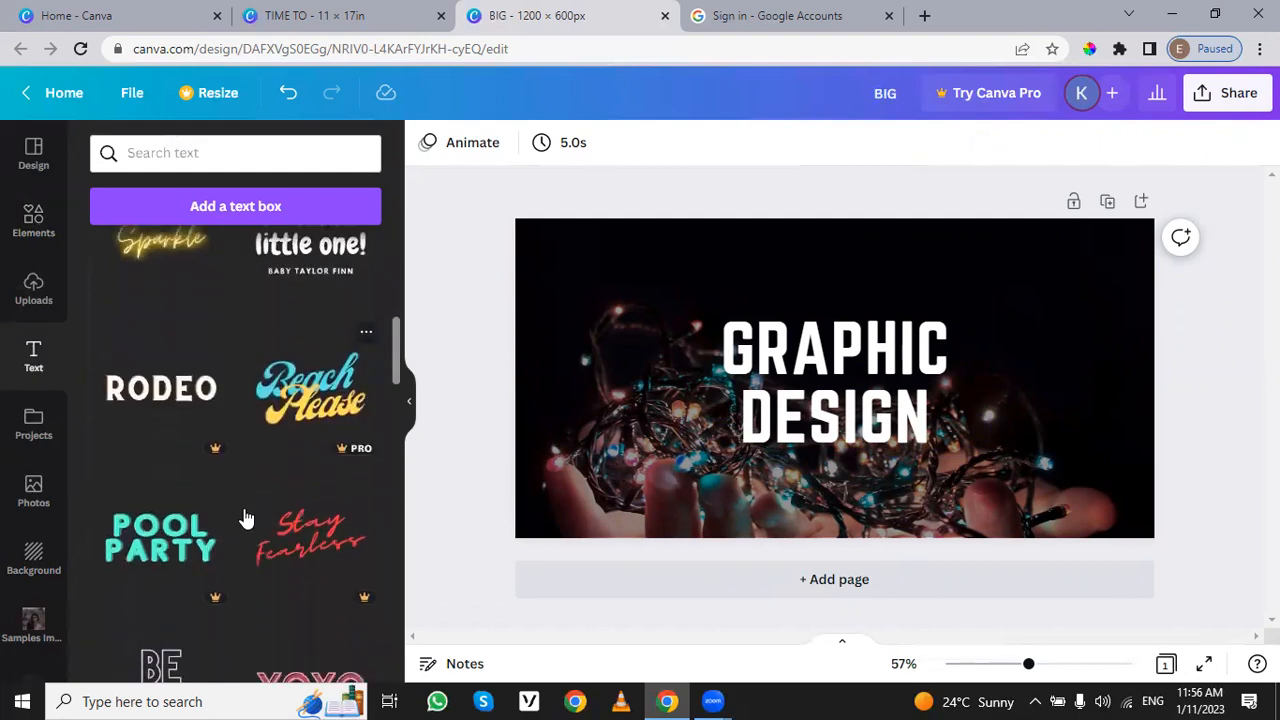
scroll(246, 518, "down", 8)
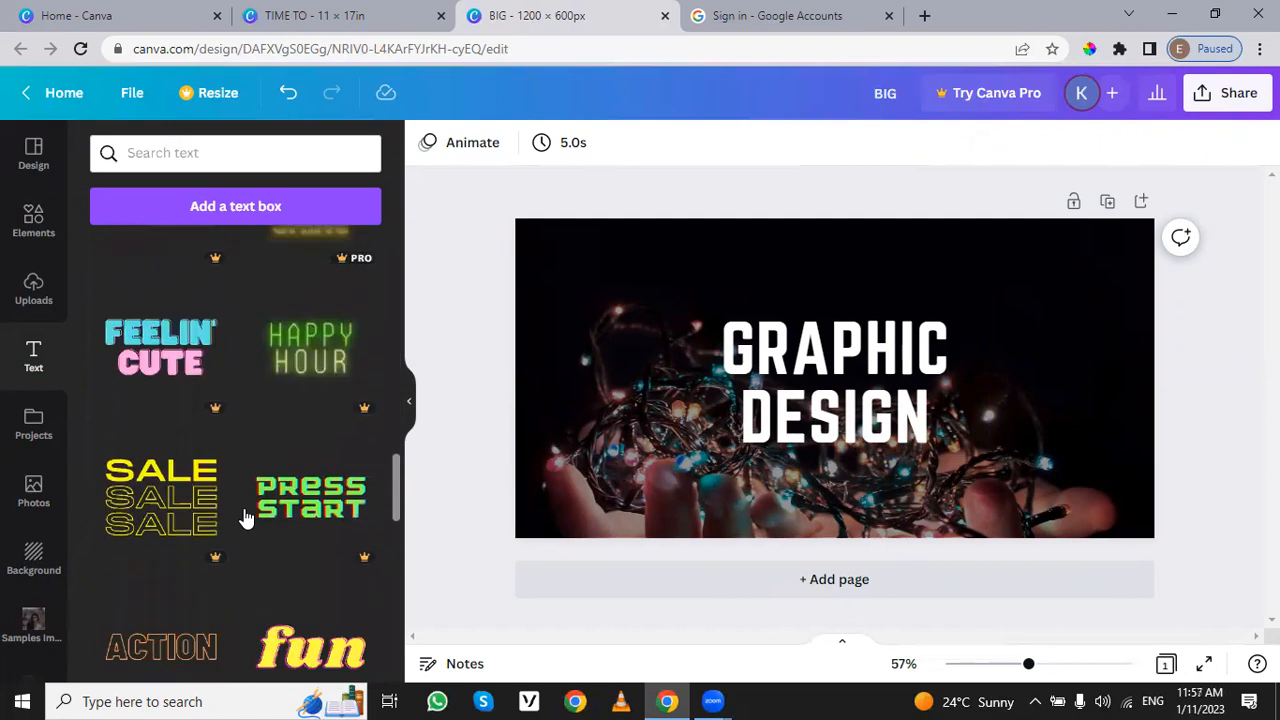
scroll(246, 518, "down", 3)
scroll(246, 518, "down", 2)
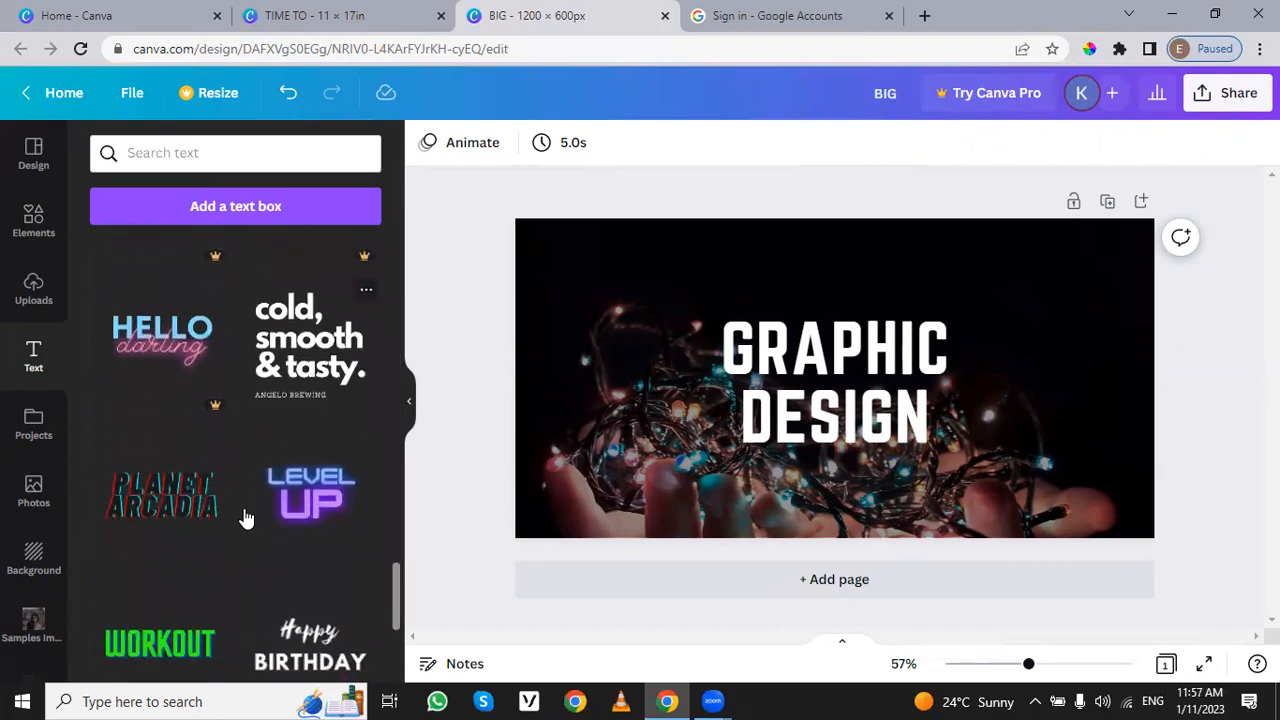
scroll(246, 518, "down", 2)
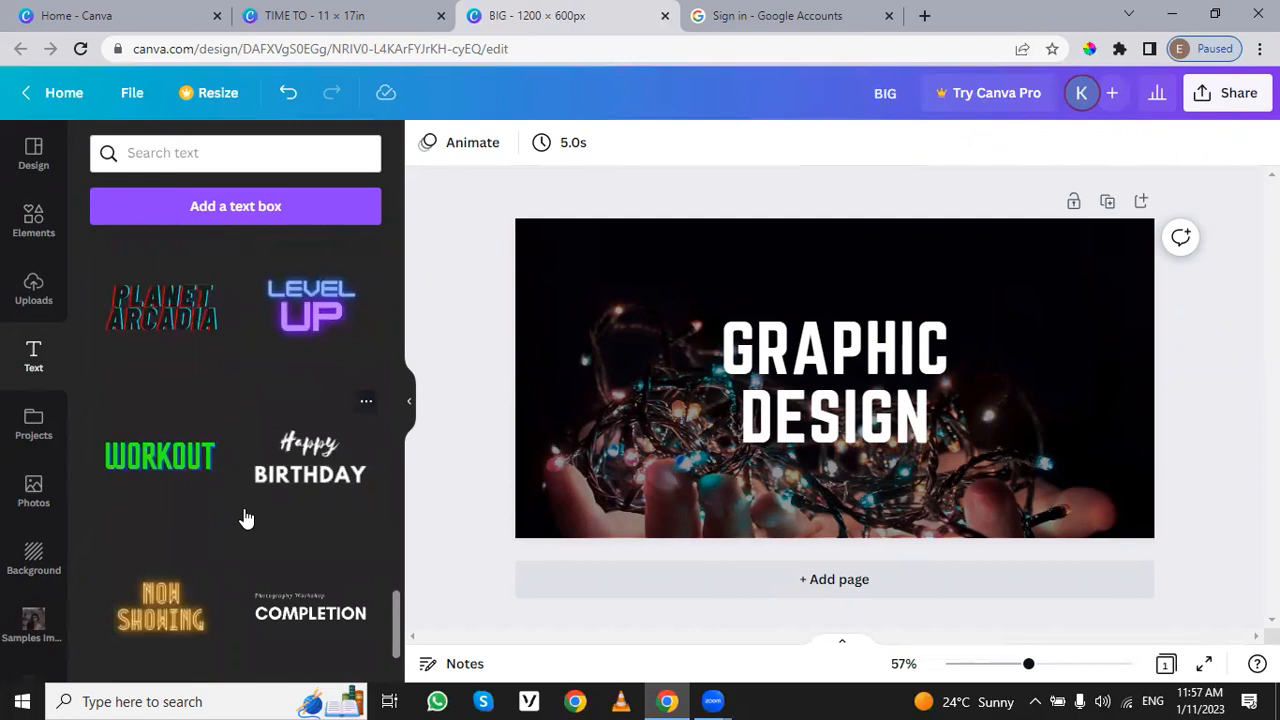
left_click_drag(530, 378, 583, 471)
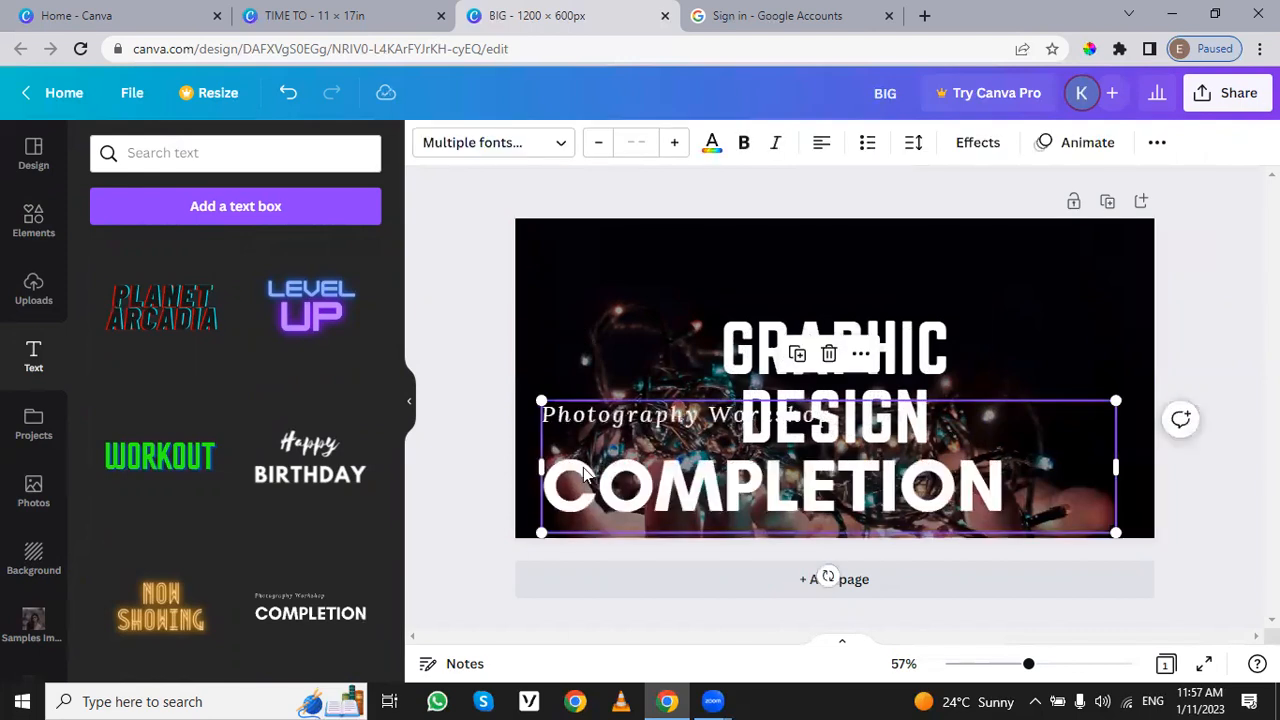
Step: Remove the "Photography Workshop" line from the added text combination
left_click(587, 412)
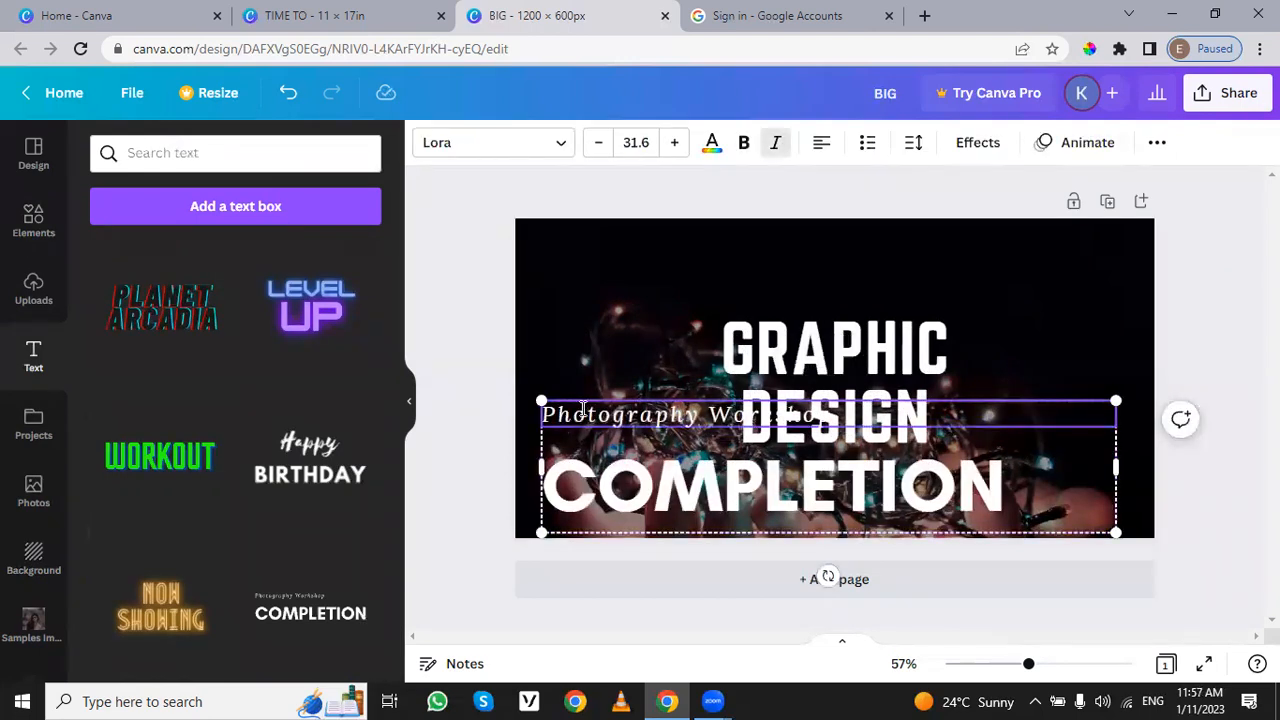
left_click(583, 410)
key("BackSpace")
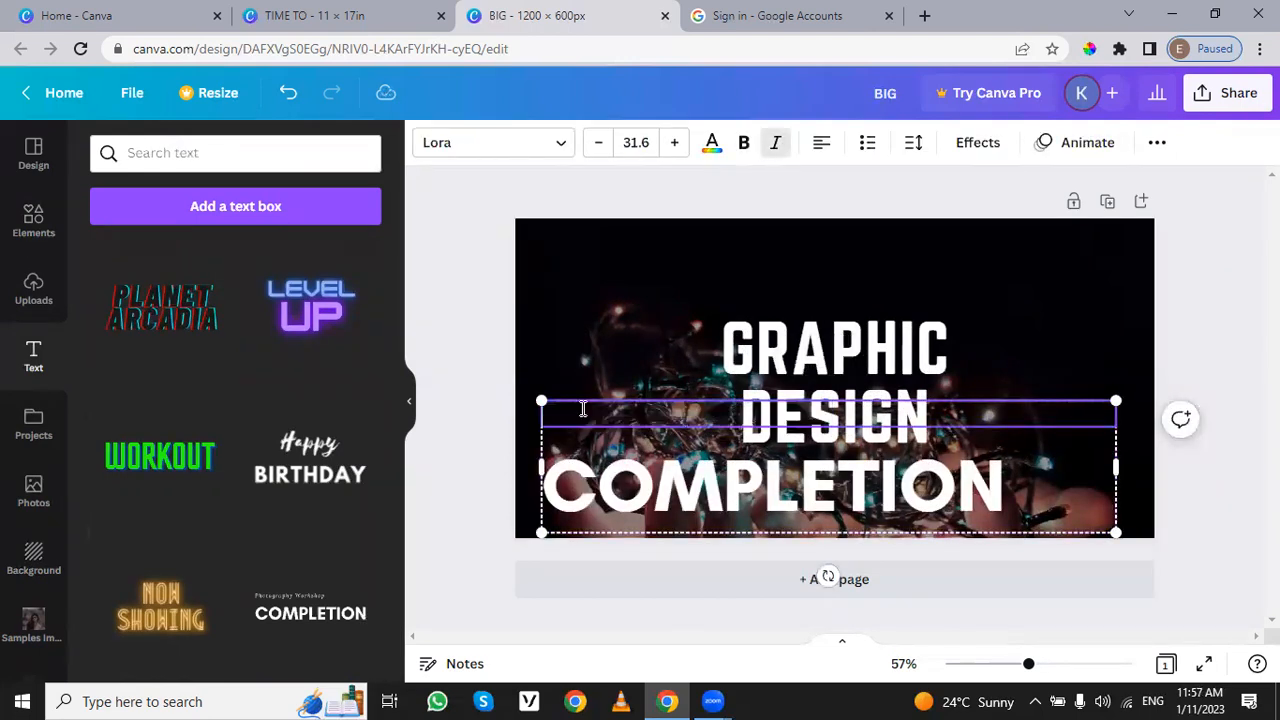
Step: Shrink the "COMPLETION" text and place it centrally just below the "GRAPHIC DESIGN" heading
left_click(648, 503)
left_click_drag(1115, 395, 700, 515)
left_click_drag(596, 523, 823, 472)
left_click(782, 415, "shift")
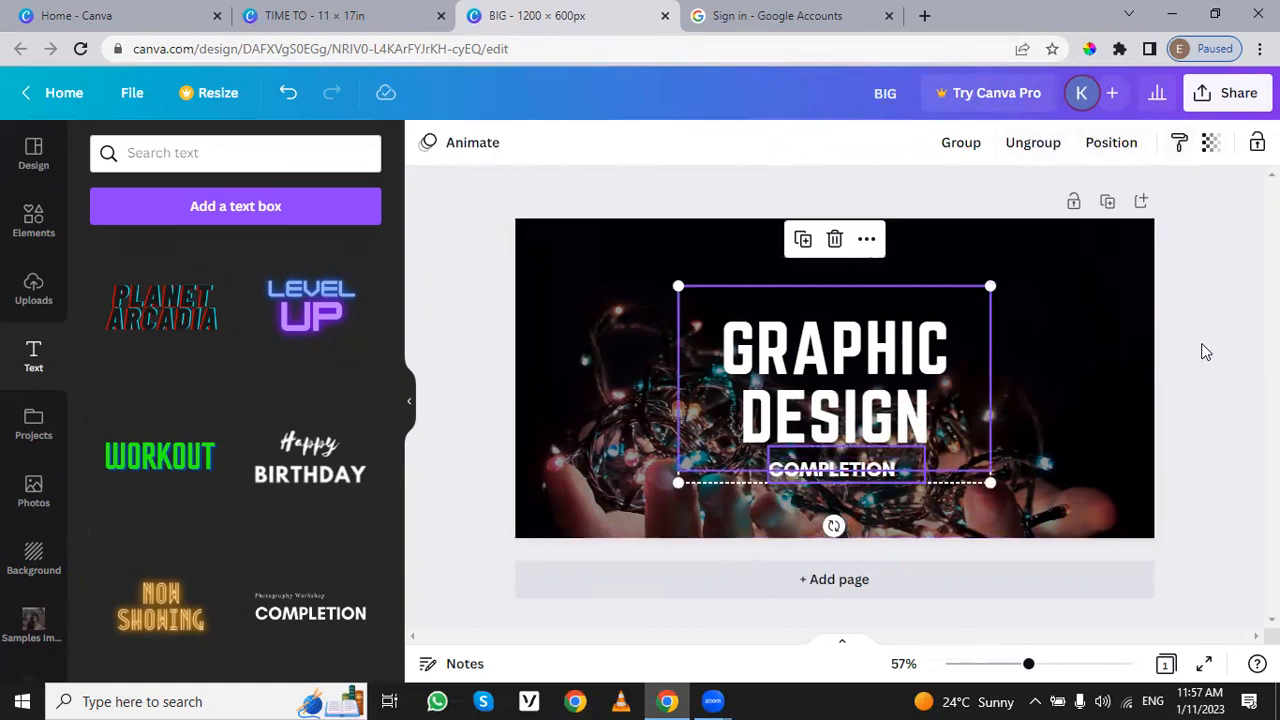
Step: Lock the black overlay shape so that it cannot be moved or edited
left_click(1106, 344)
left_click(1106, 344)
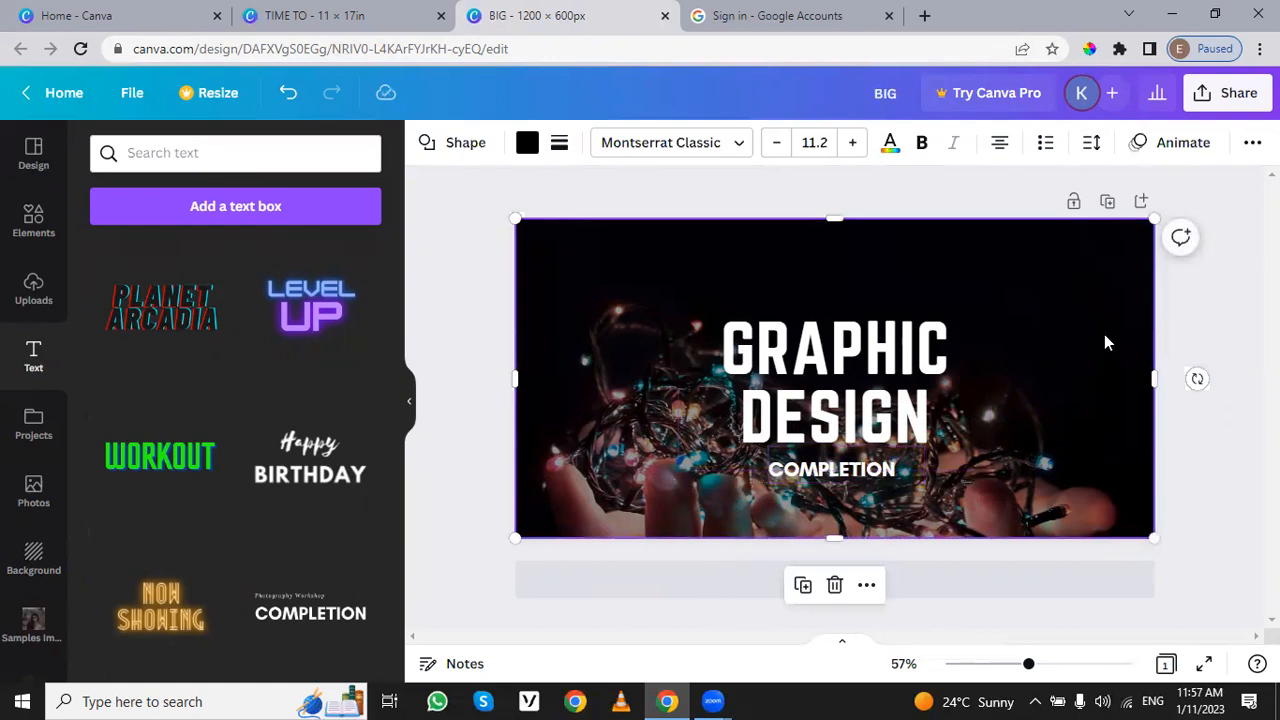
right_click(1104, 342)
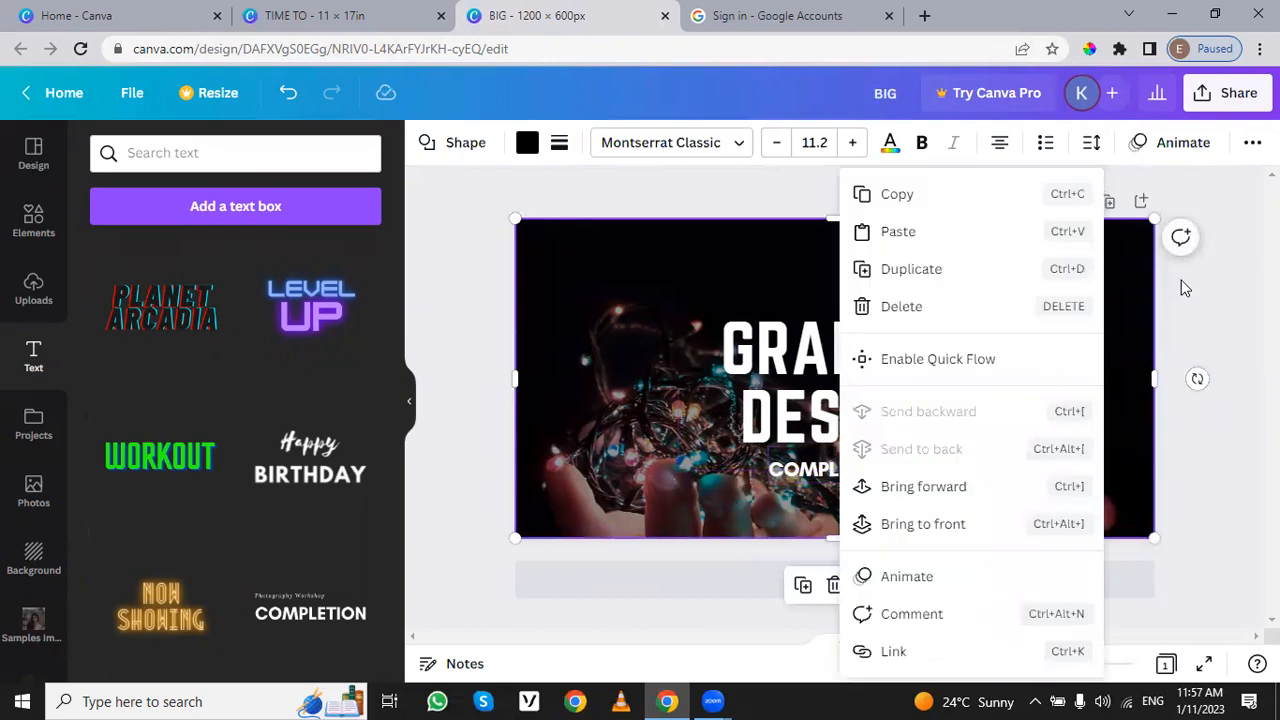
key("Escape")
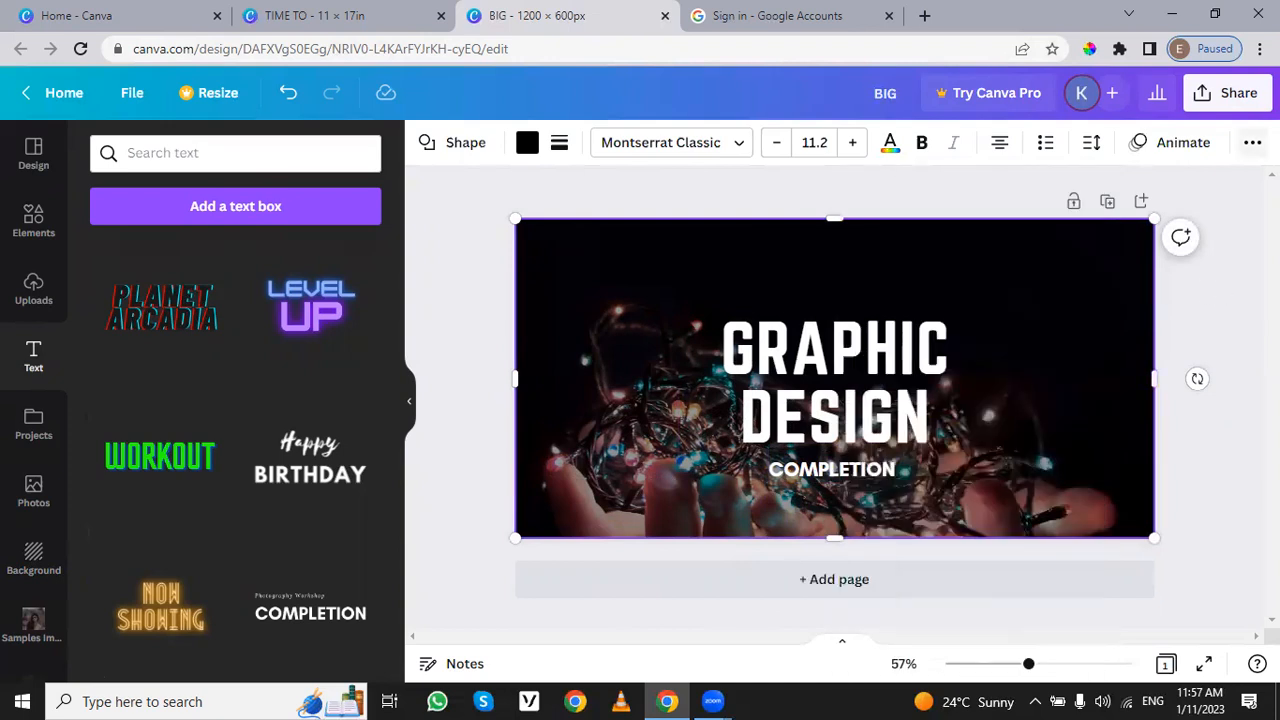
left_click(1252, 142)
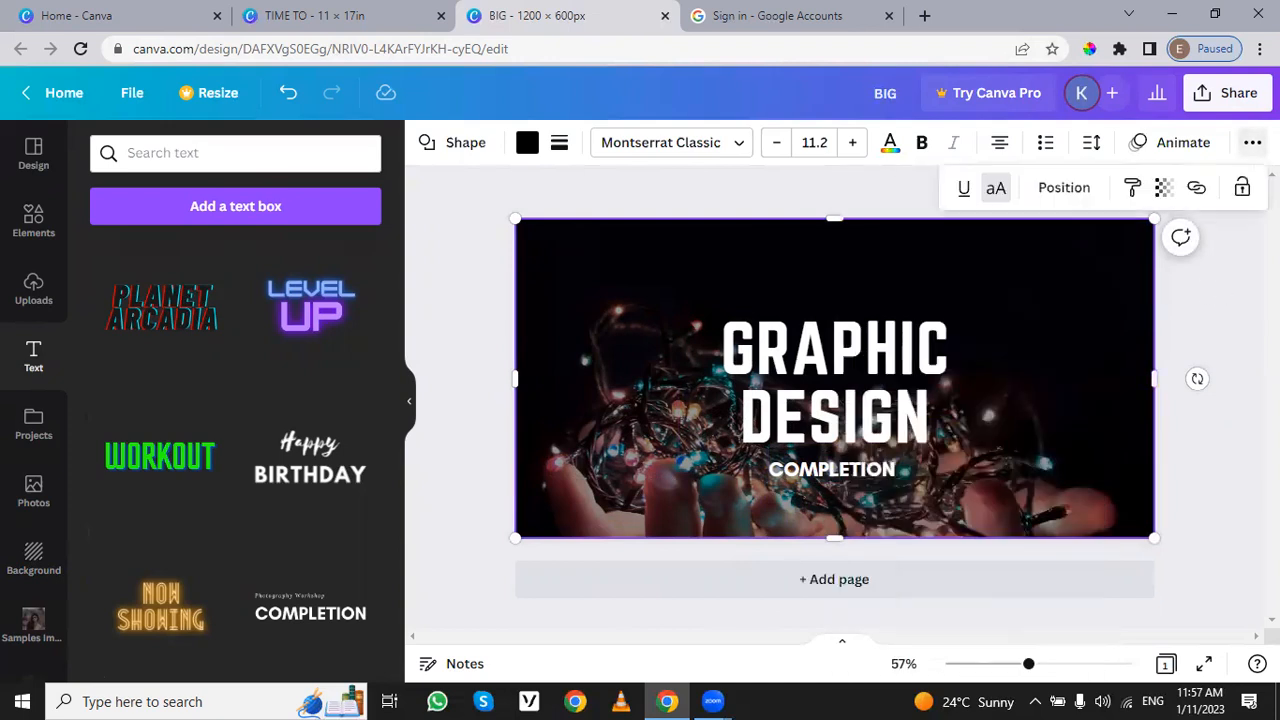
left_click(1242, 190)
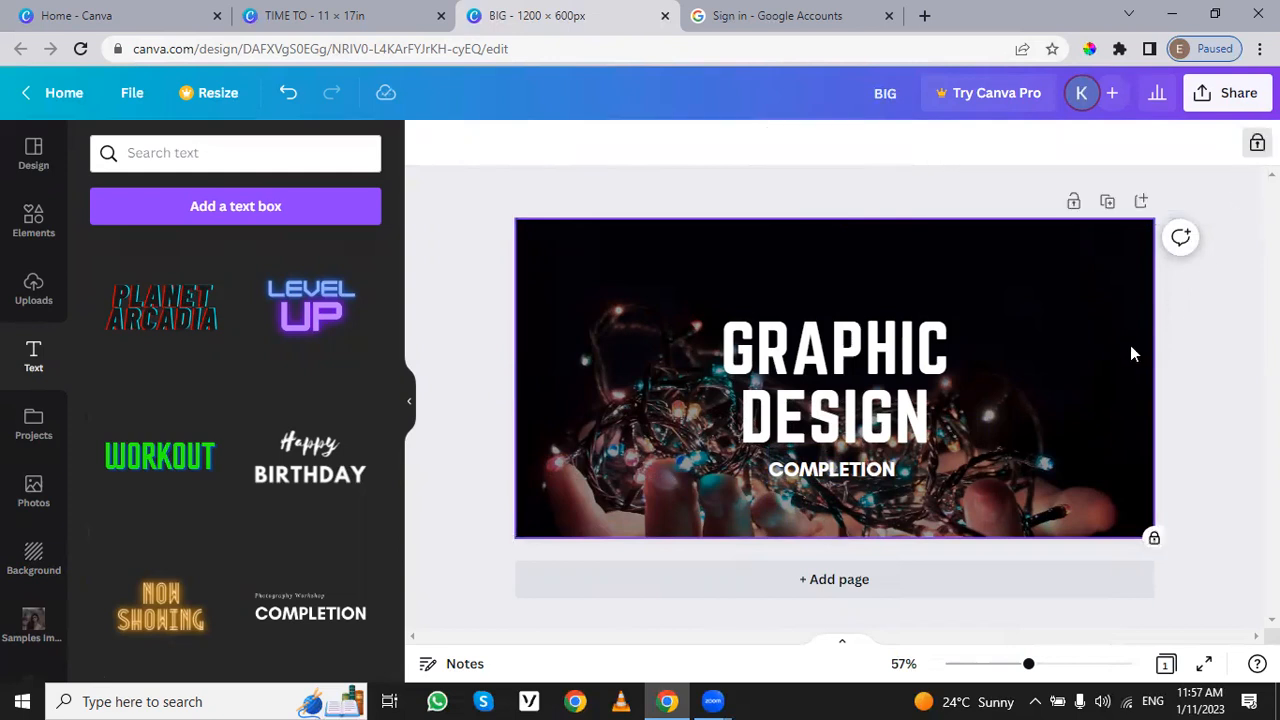
left_click_drag(1187, 326, 1108, 438)
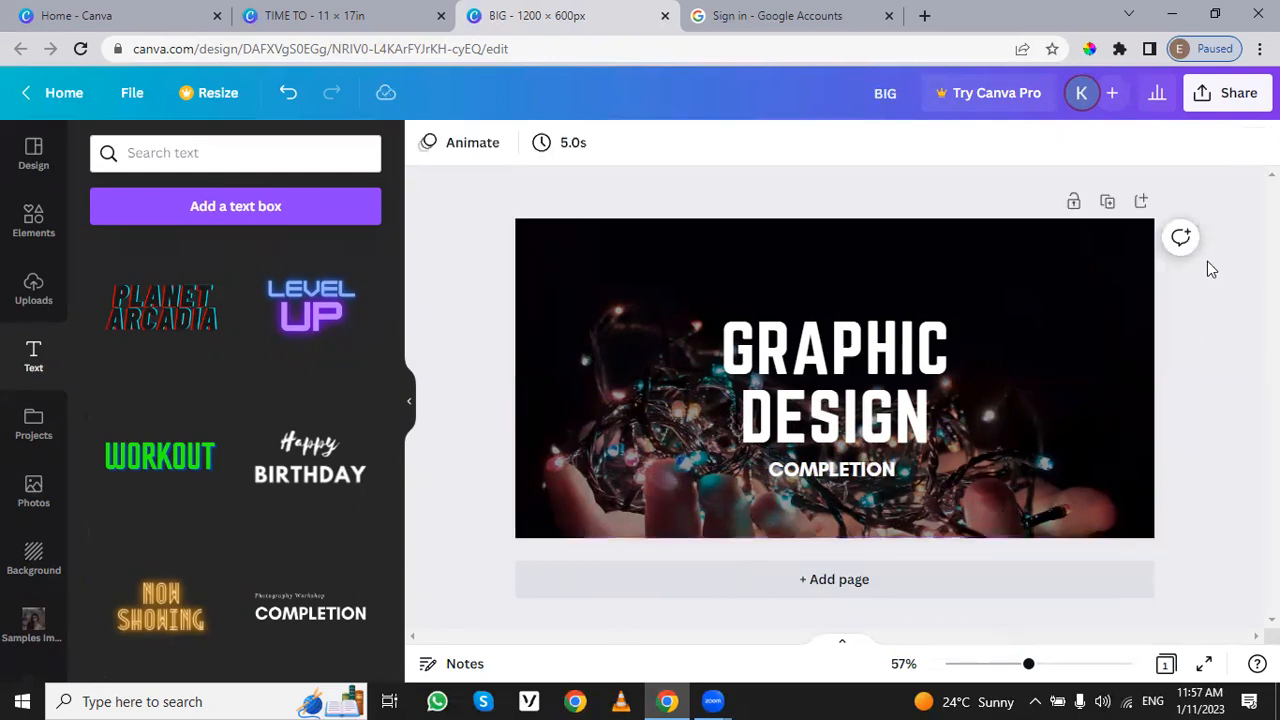
Step: Select the "GRAPHIC DESIGN" and "COMPLETION" text groups together and ungroup them
left_click(917, 263)
left_click_drag(915, 263, 858, 474)
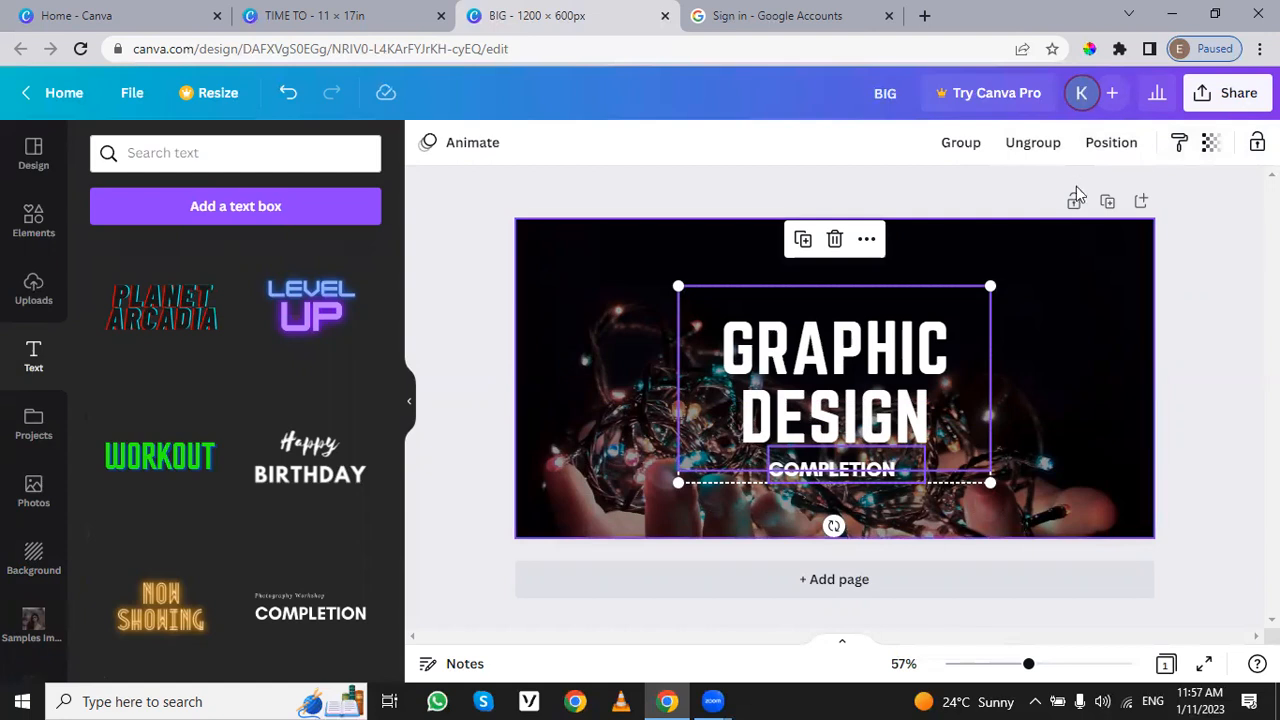
left_click(1037, 150)
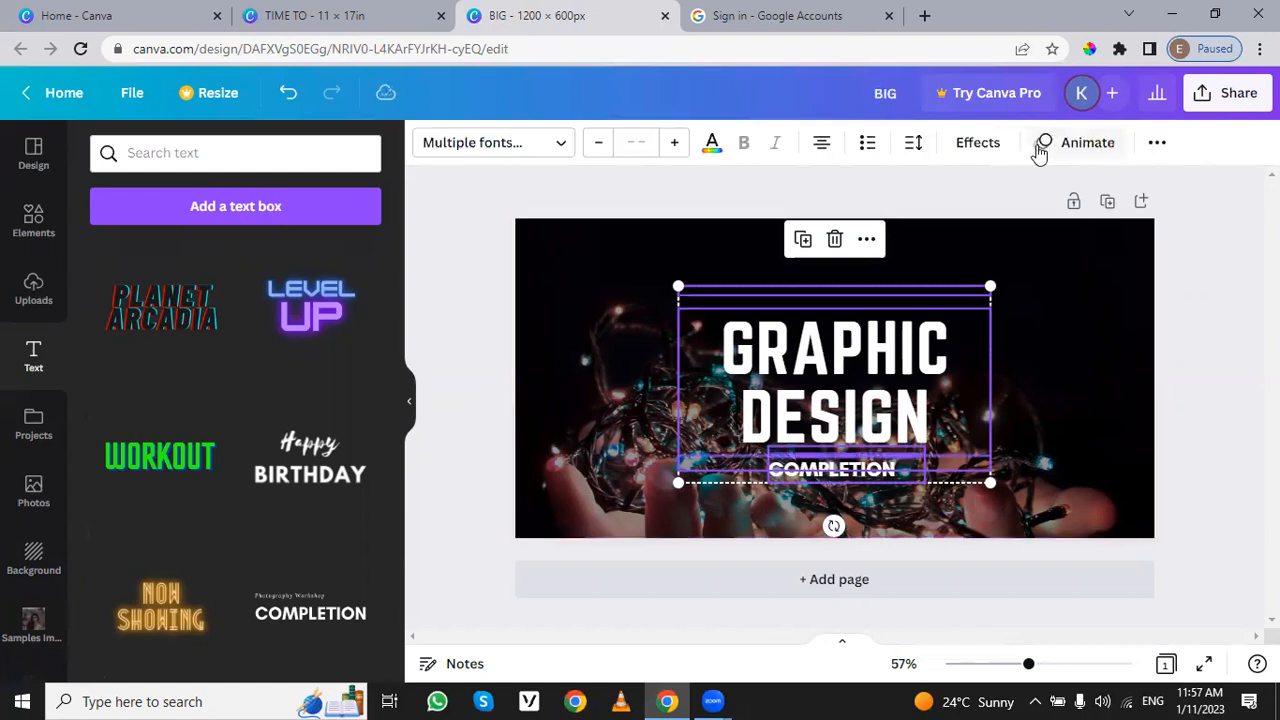
Step: Select the "GRAPHIC DESIGN" heading and the "COMPLETION" text together and right-align them
left_click(1040, 358)
left_click(822, 475)
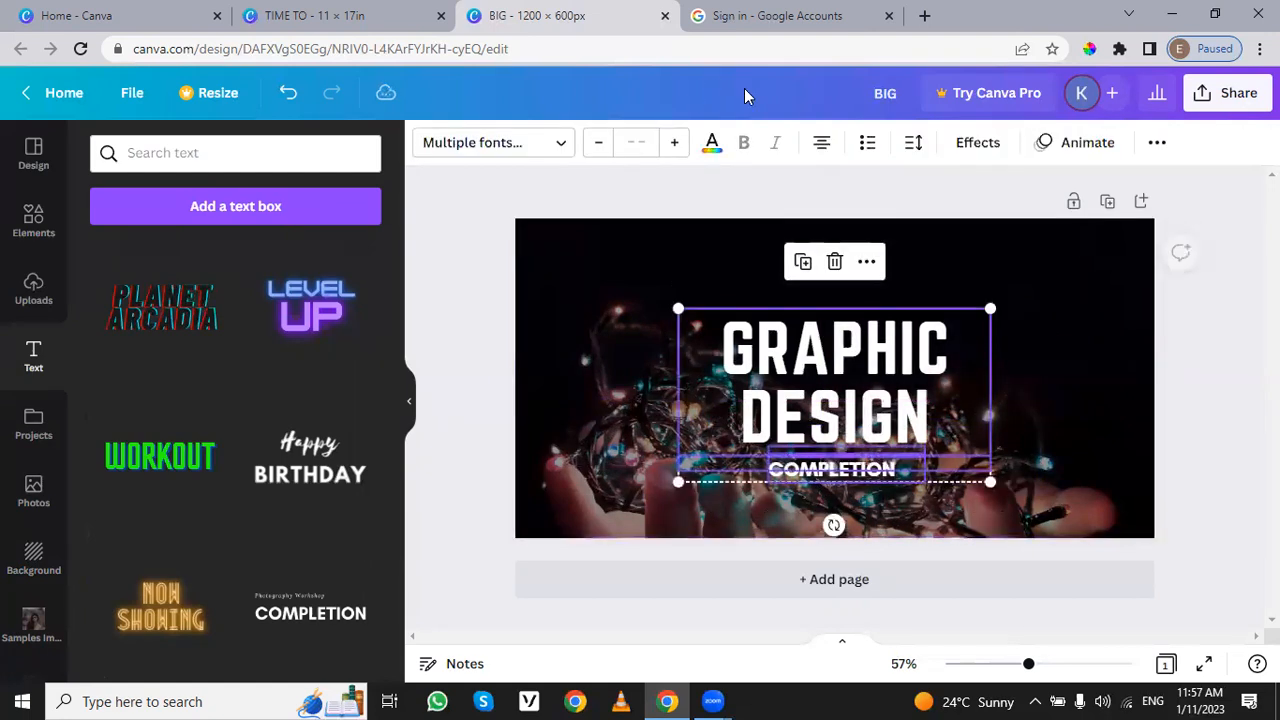
left_click(821, 142)
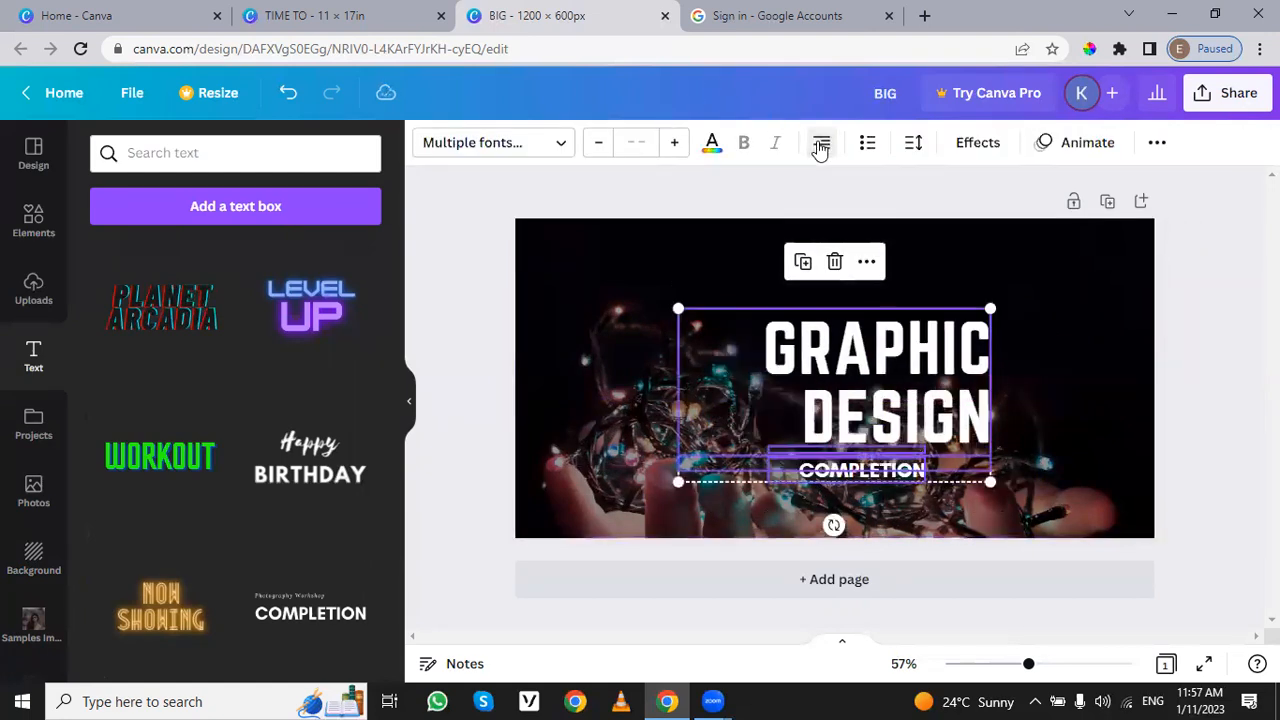
Step: Narrow the "COMPLETION" text box to about 246 px wide so it fits closely around the word
left_click(1031, 390)
left_click(870, 478)
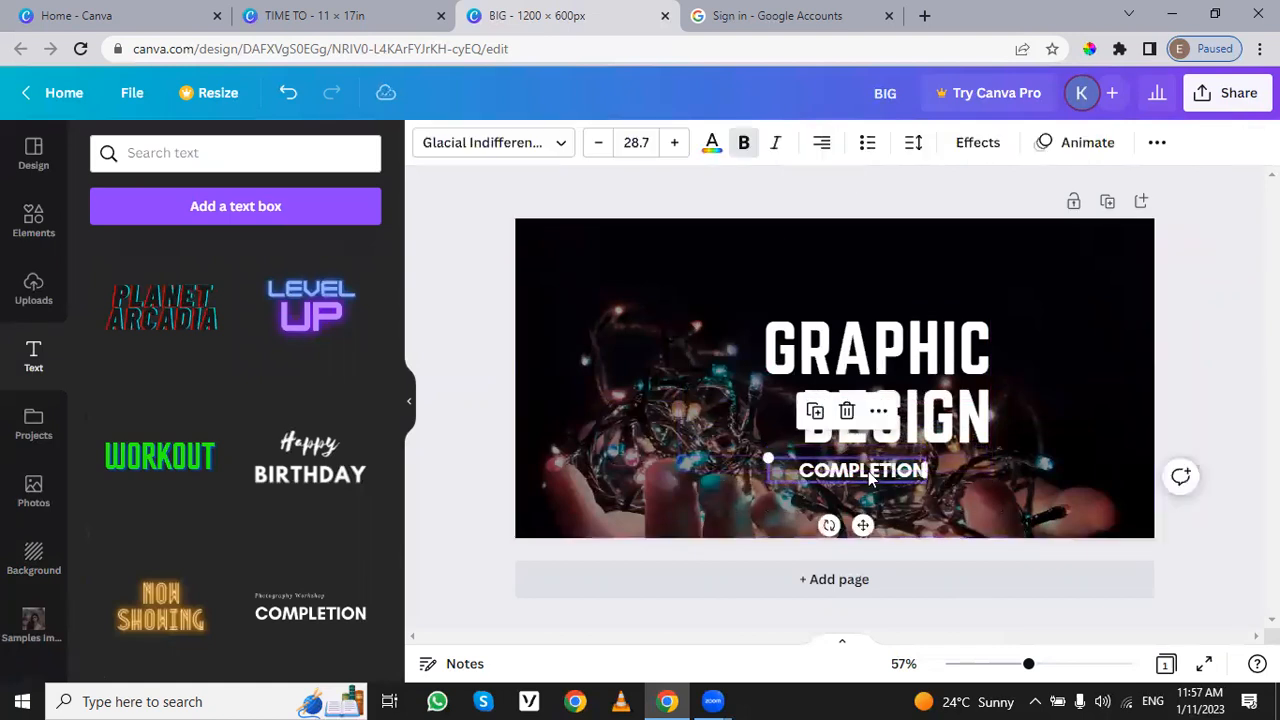
double_click(803, 458)
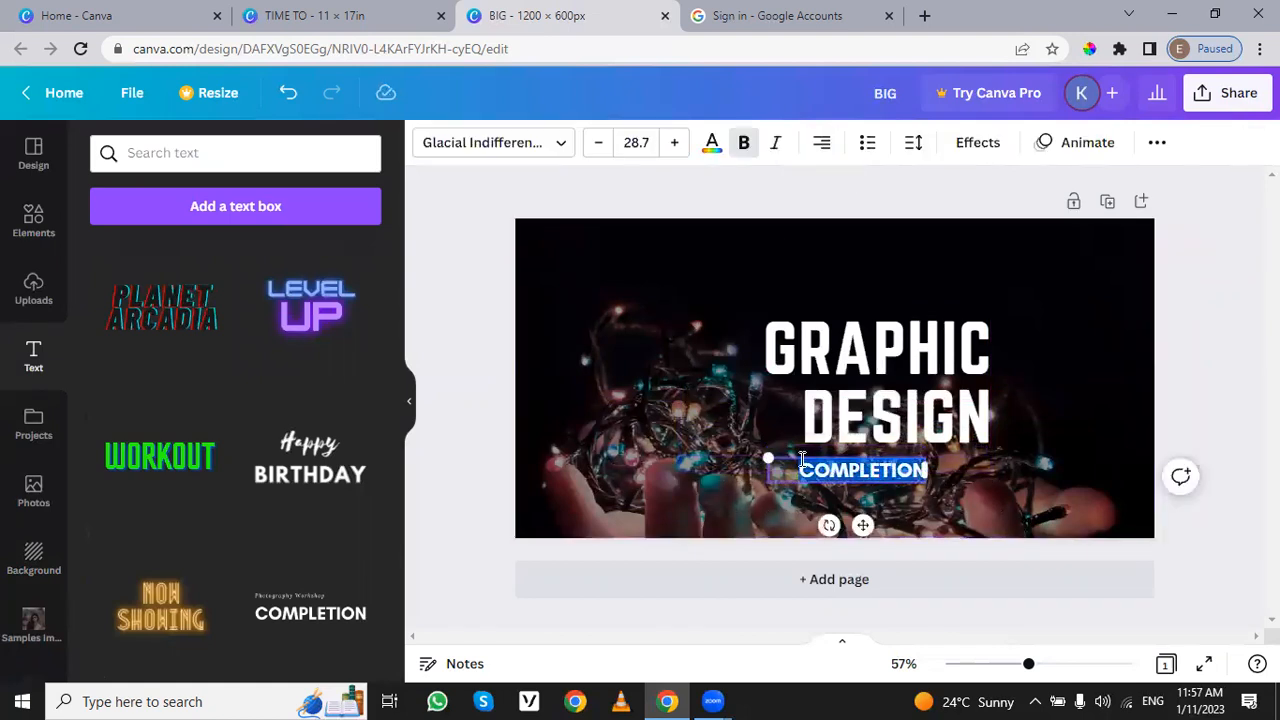
left_click(745, 467)
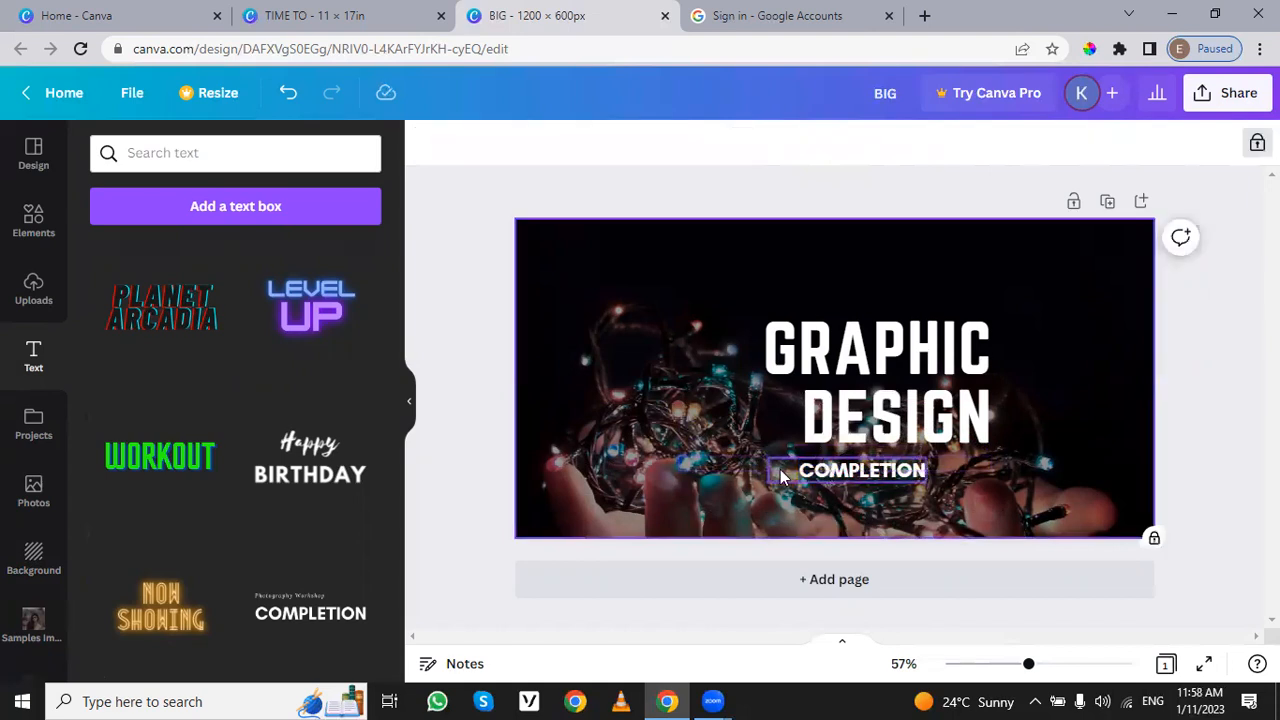
left_click(822, 476)
left_click_drag(764, 465, 790, 468)
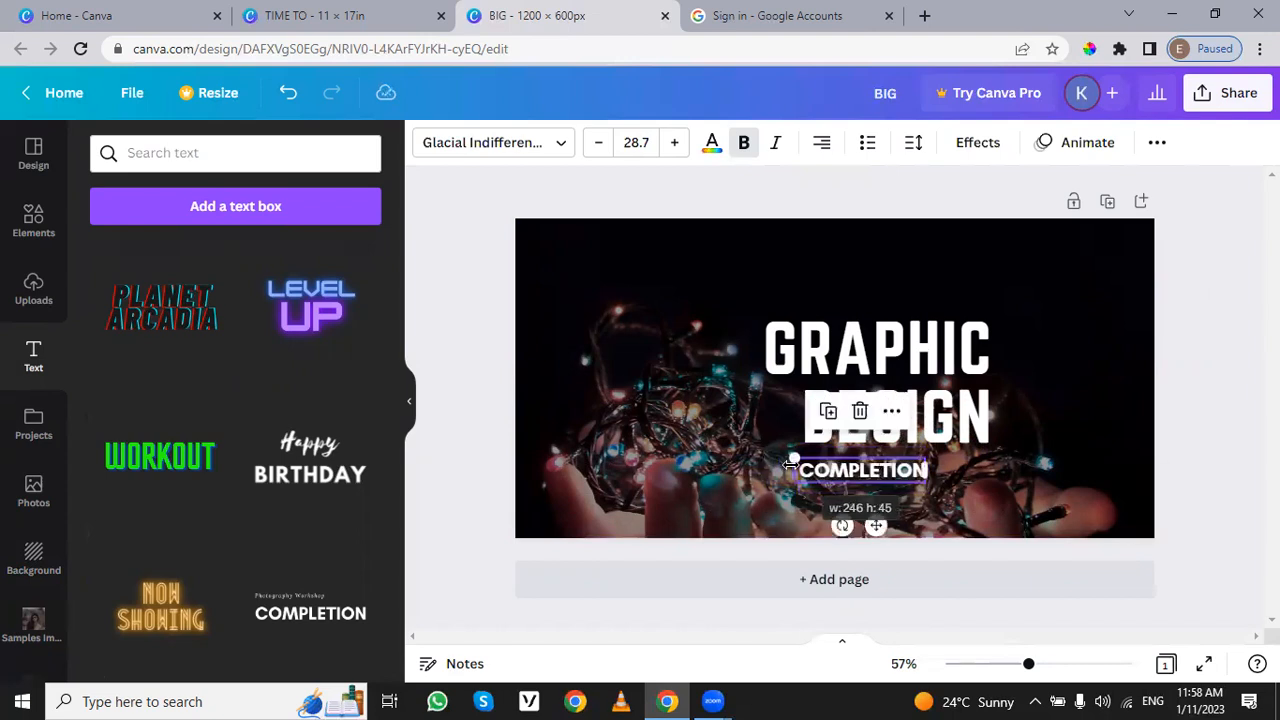
Step: Centre-align the text of the "GRAPHIC DESIGN" heading
left_click(887, 390)
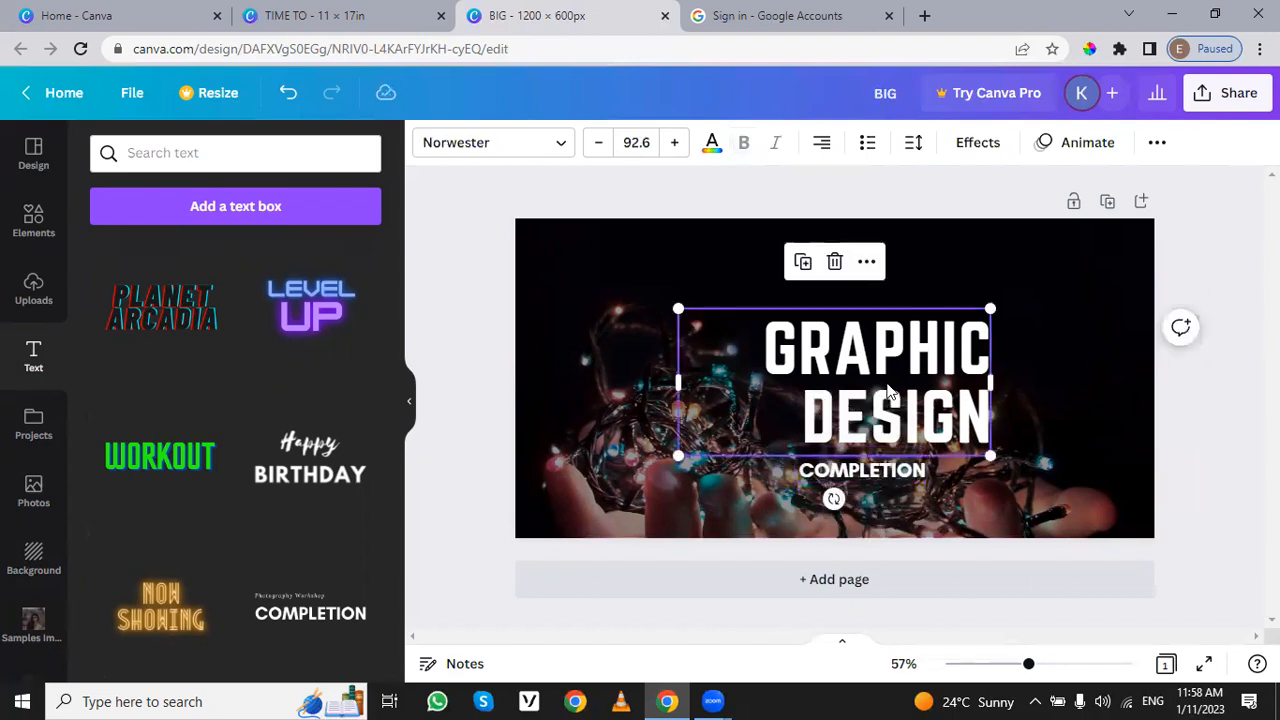
left_click(821, 143)
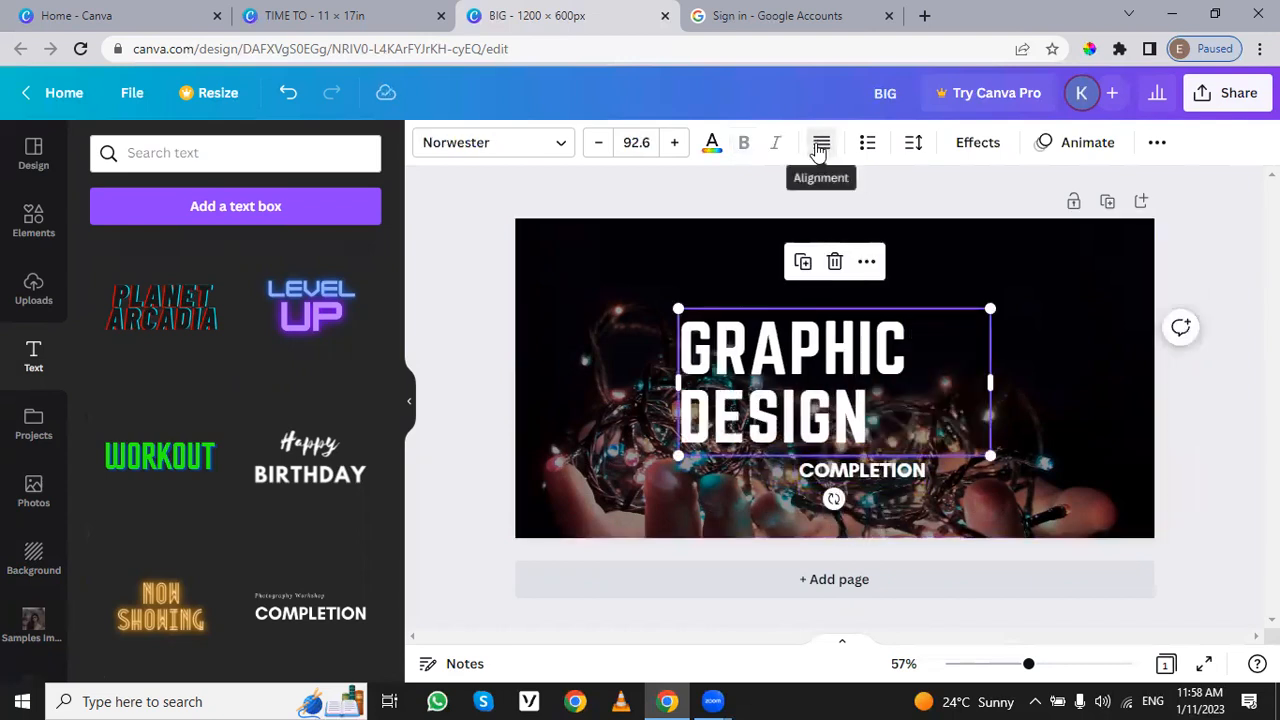
left_click(820, 145)
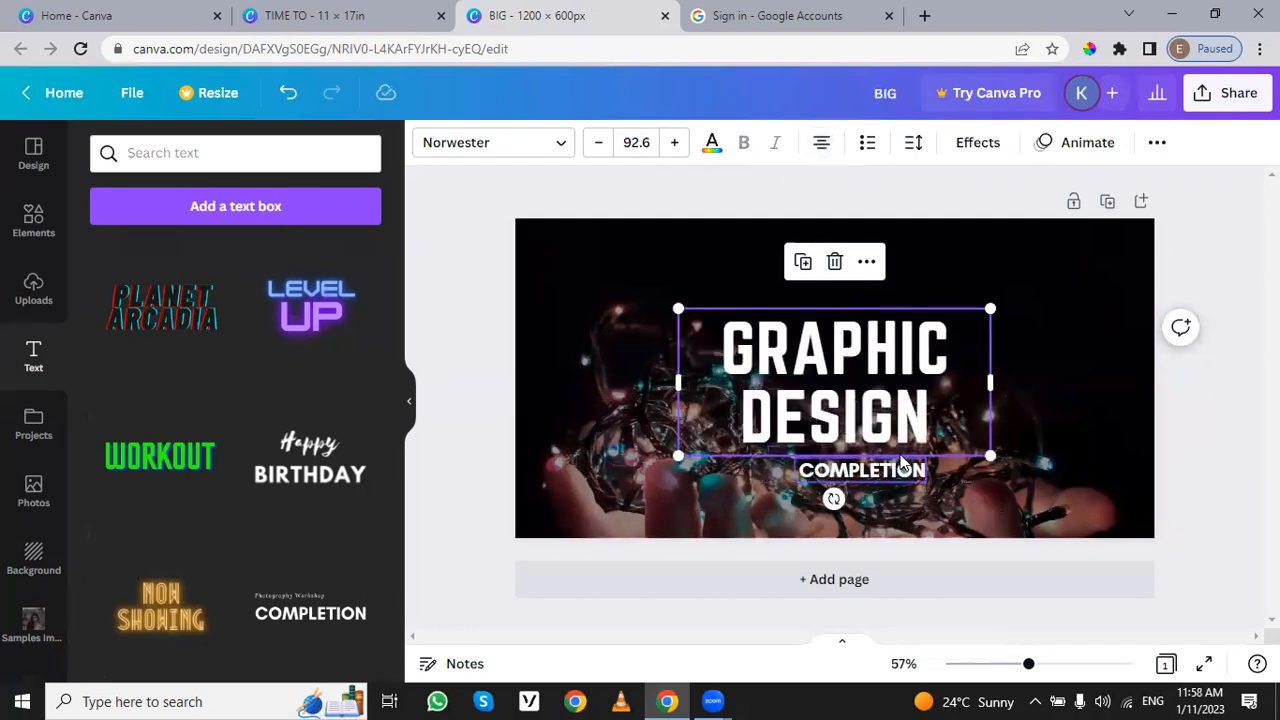
Step: Left-align the "COMPLETION" text and shift its box slightly left beneath the "GRAPHIC DESIGN" heading
left_click(1098, 450)
left_click(895, 470)
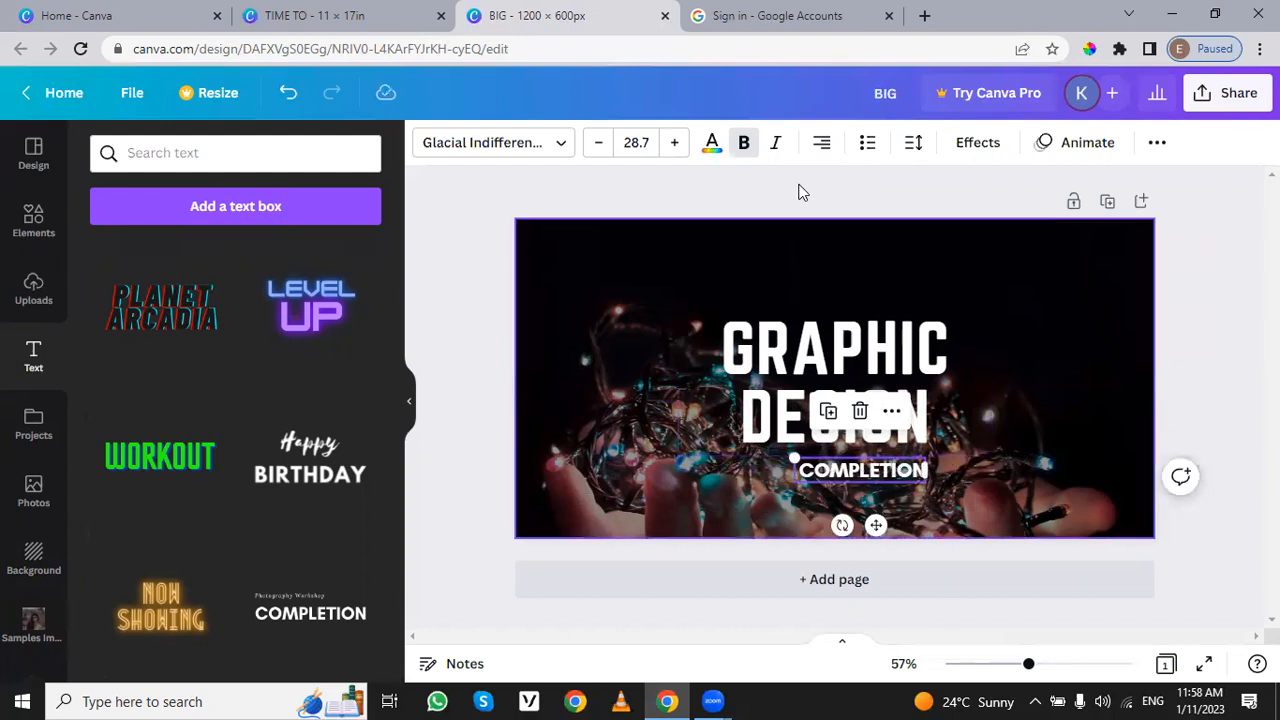
left_click(823, 147)
left_click_drag(877, 471, 863, 471)
Step: Try bulleted list formatting on the "GRAPHIC DESIGN" heading and "COMPLETION" text together, and revert it
left_click(858, 423, "shift")
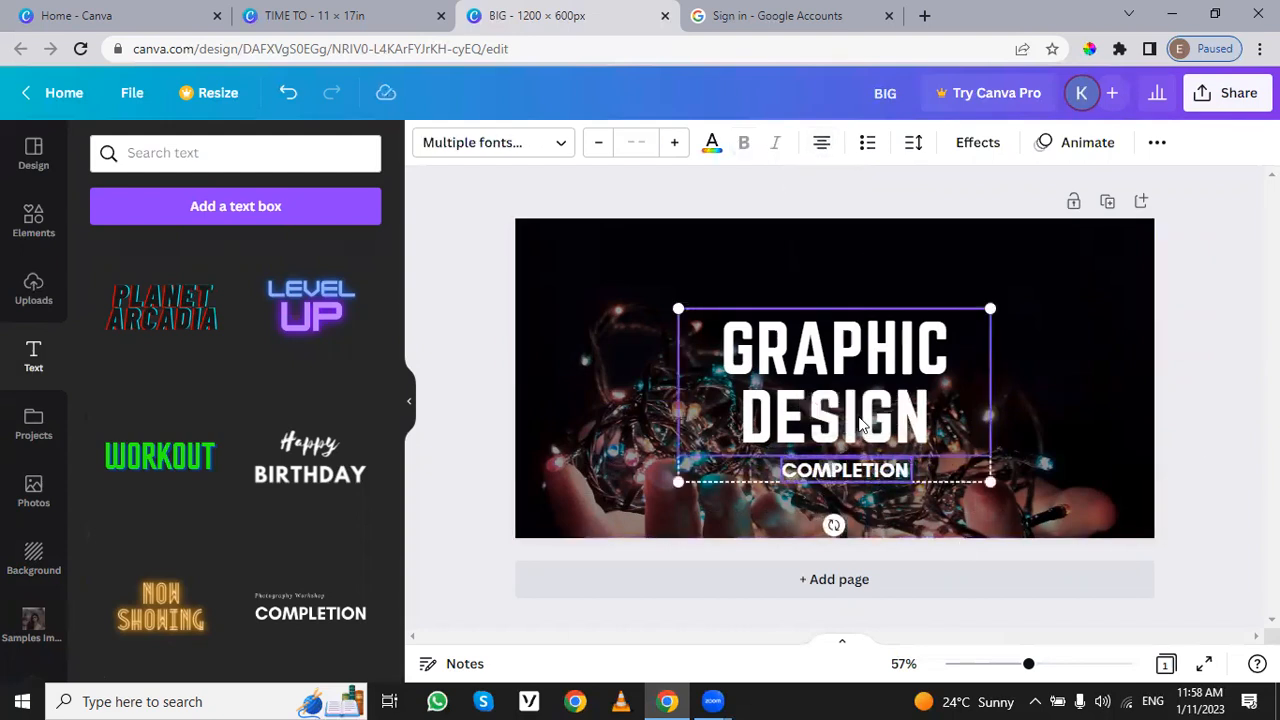
left_click(1157, 143)
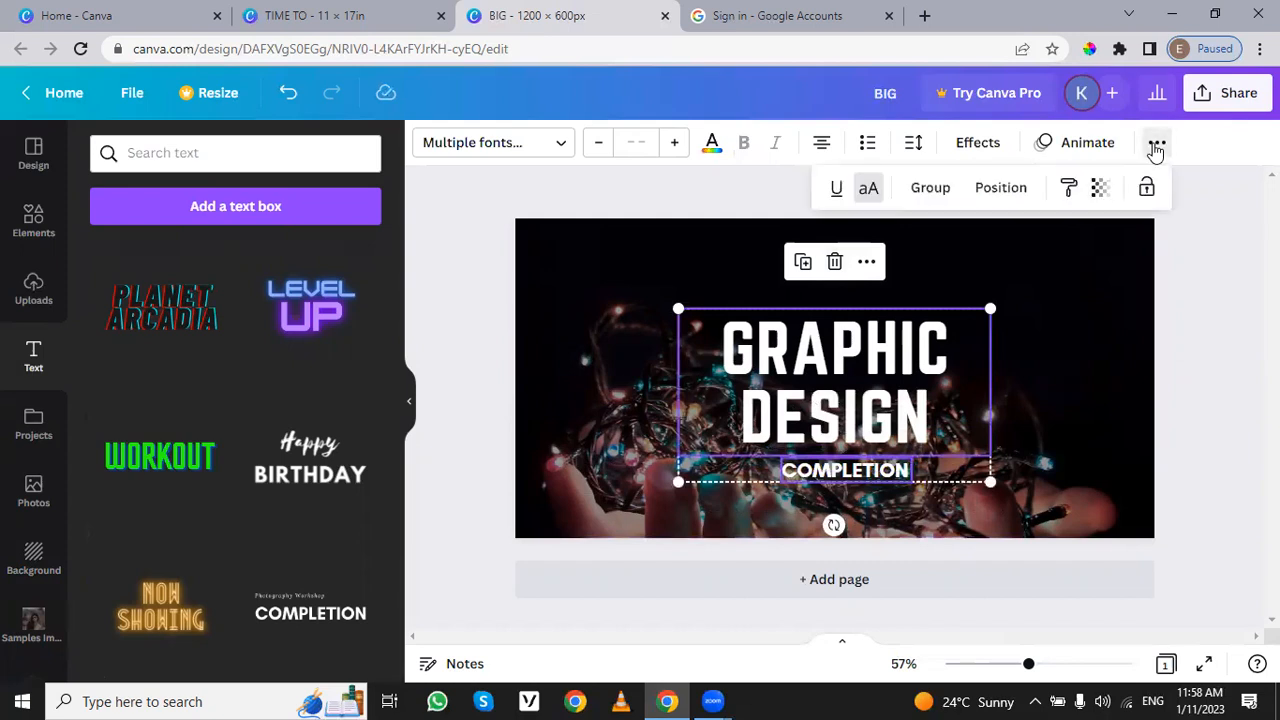
left_click(1157, 145)
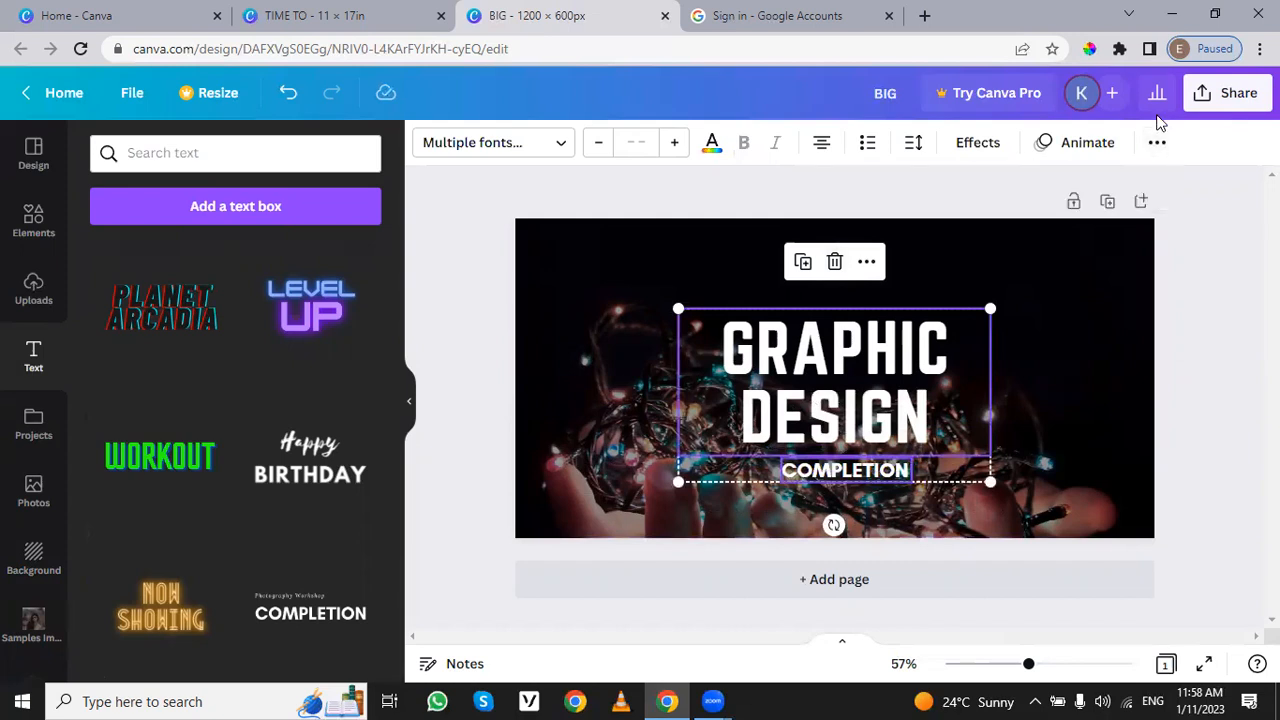
left_click(912, 143)
left_click(912, 143)
left_click(864, 150)
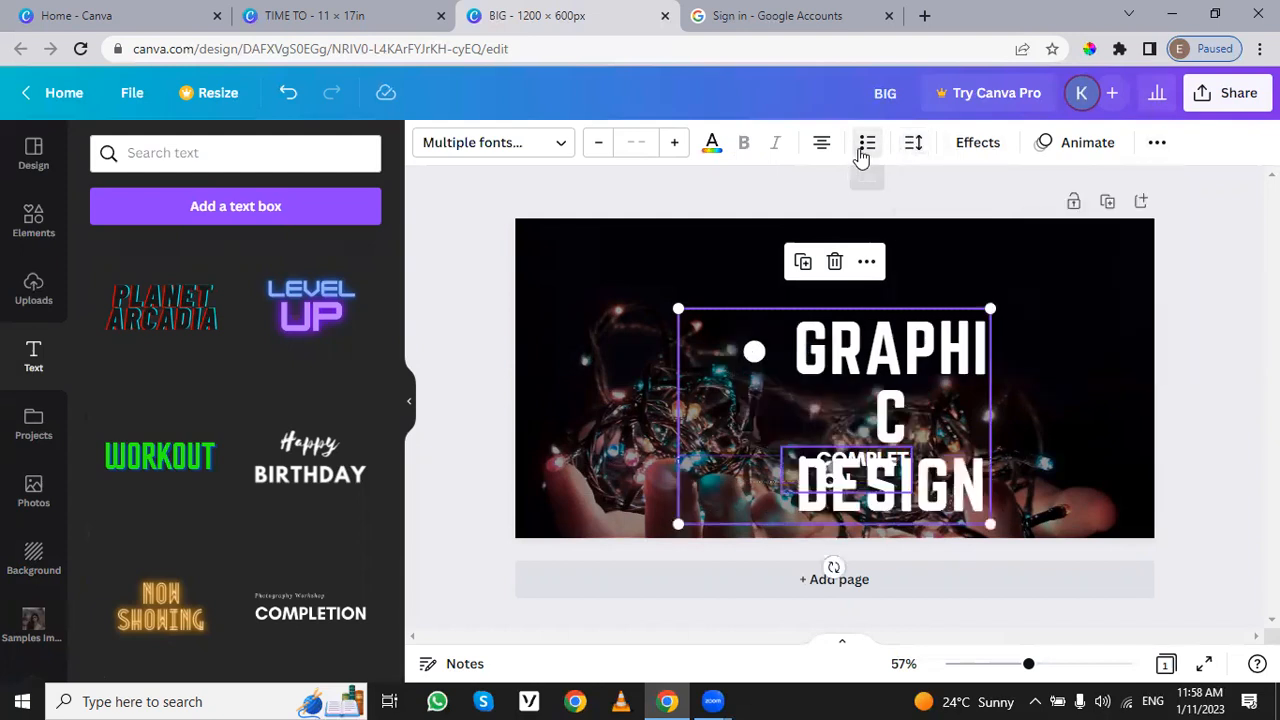
left_click(862, 150)
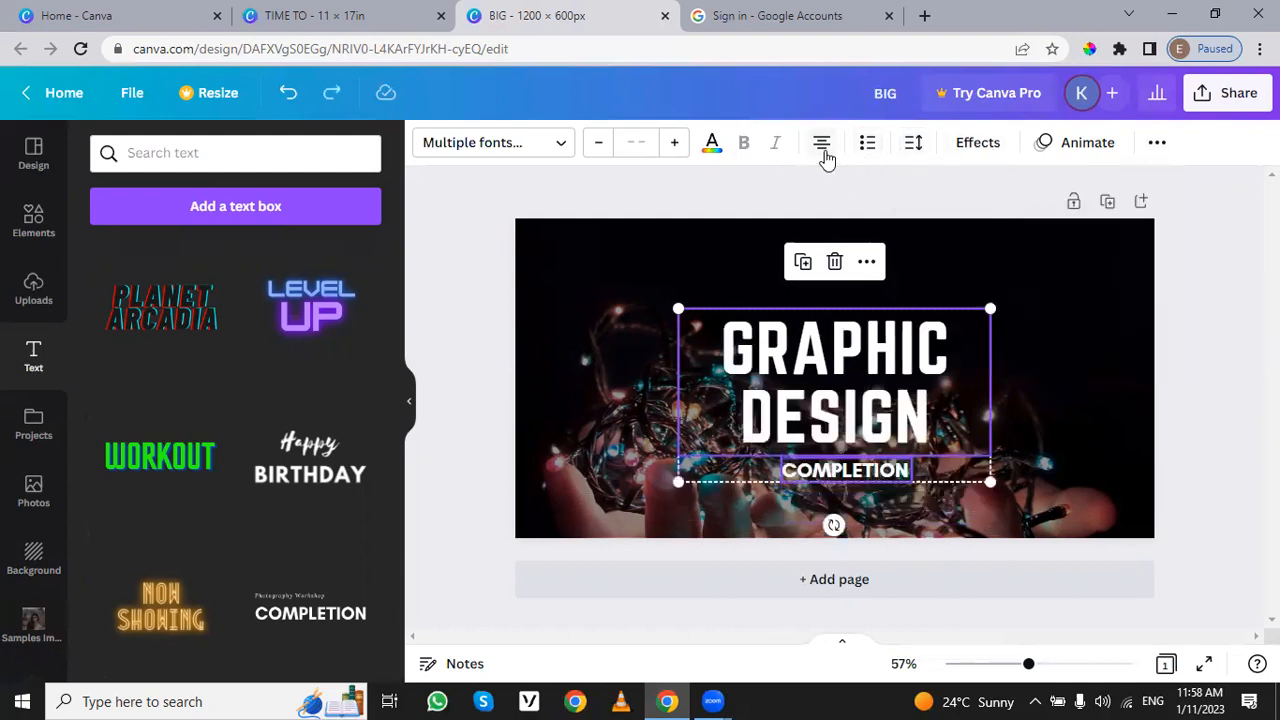
left_click(822, 148)
left_click(822, 148)
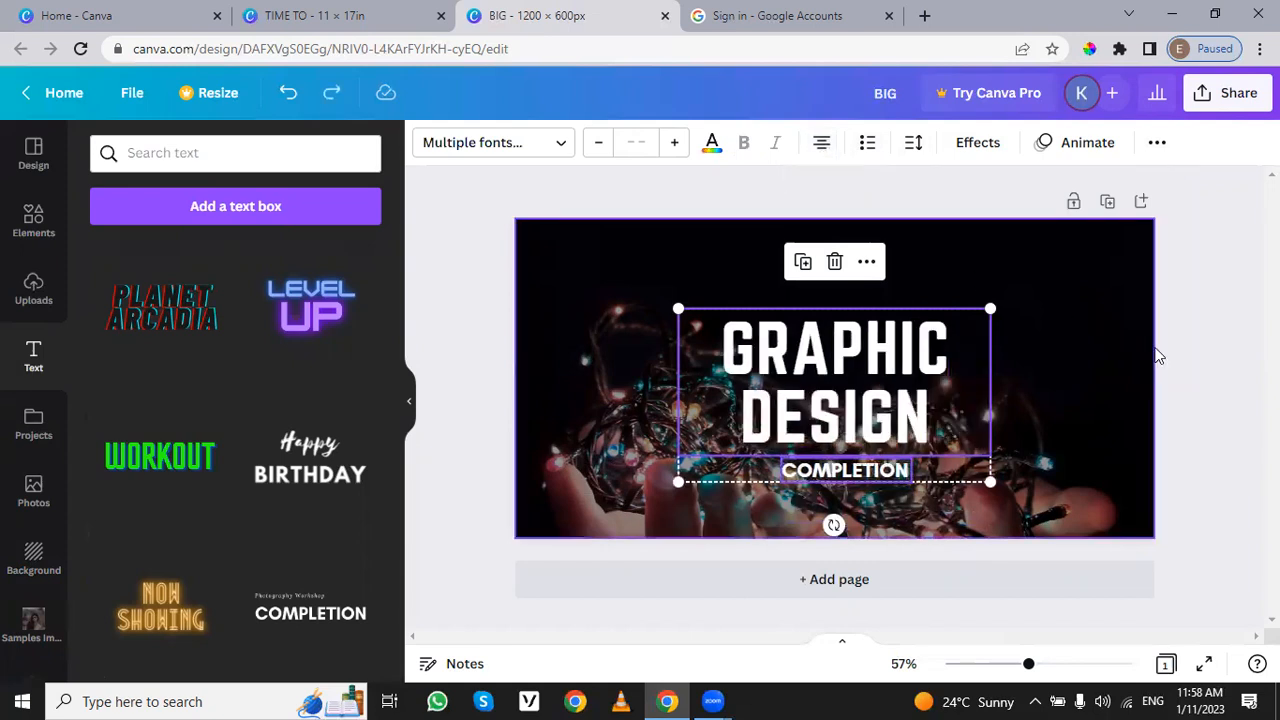
left_click(1037, 368)
left_click_drag(1037, 368, 830, 505)
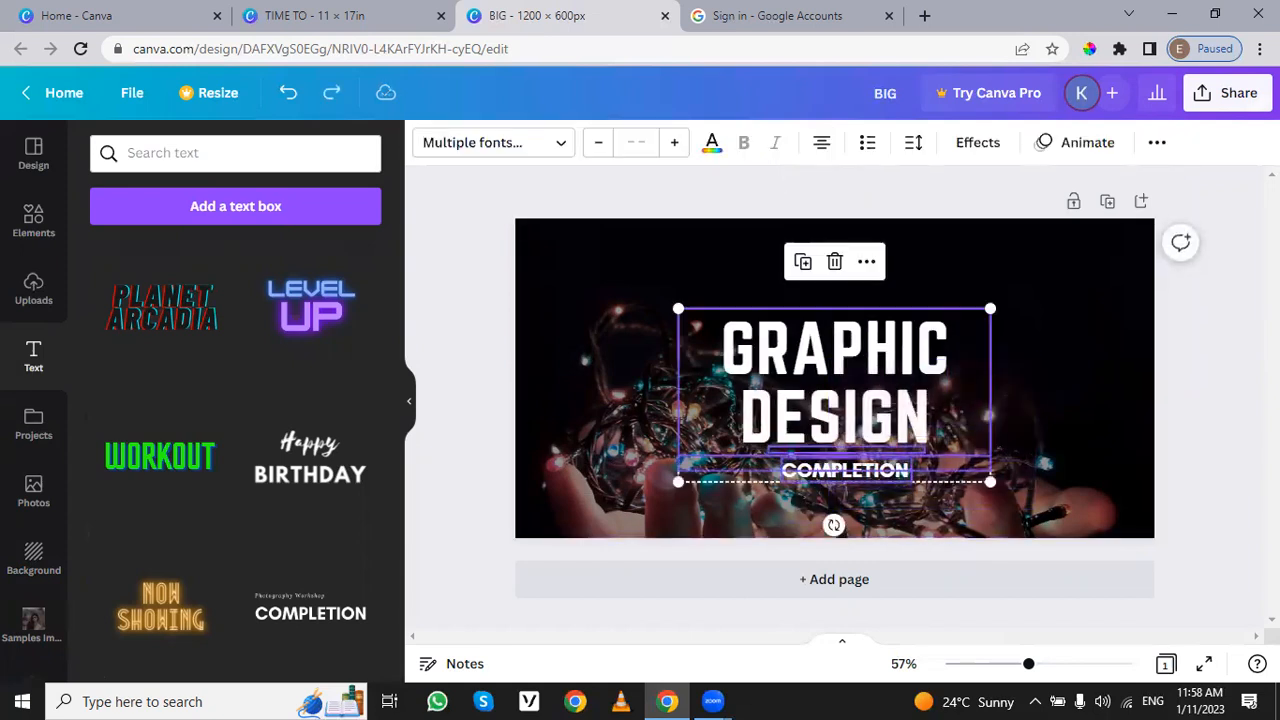
left_click(1157, 143)
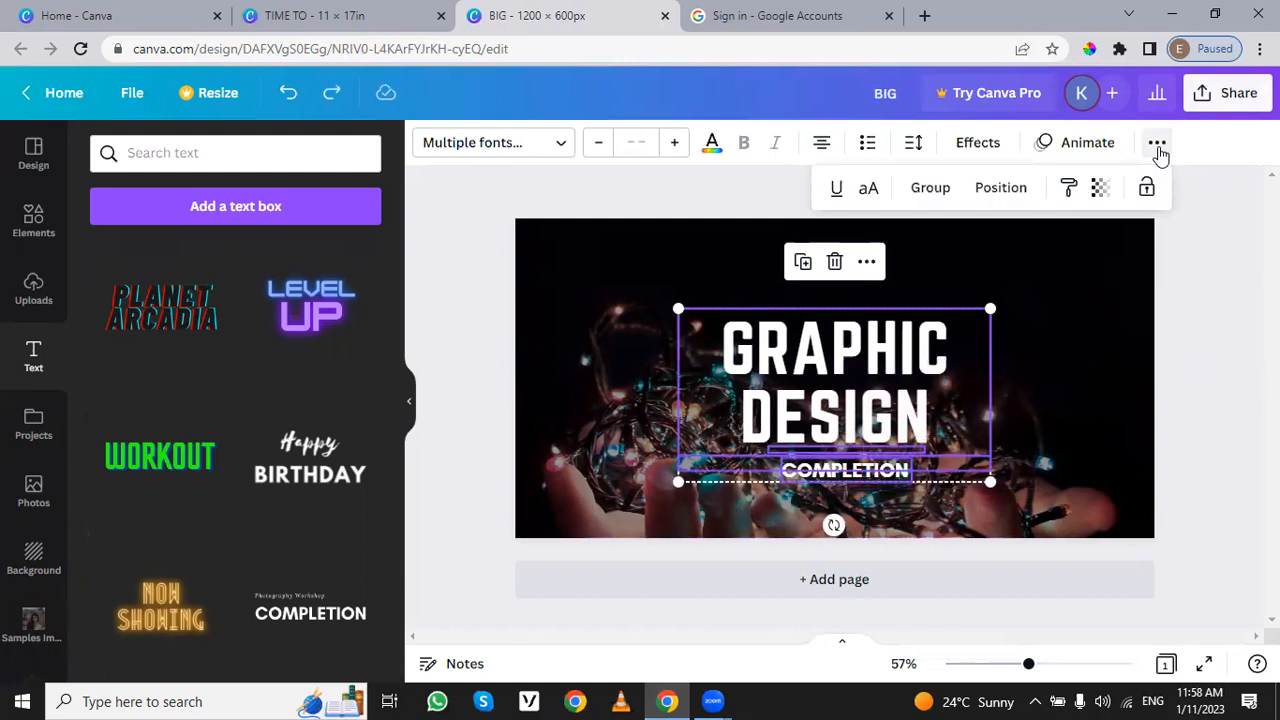
left_click(1157, 143)
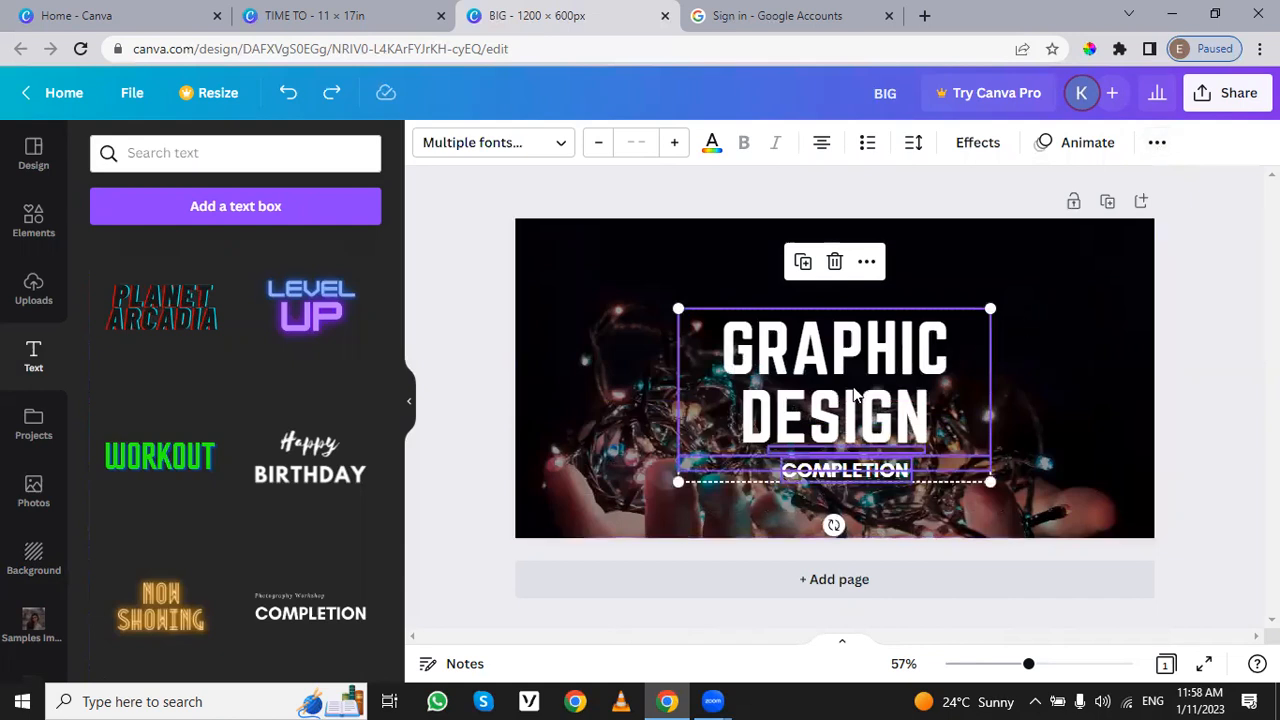
left_click(826, 355, "shift")
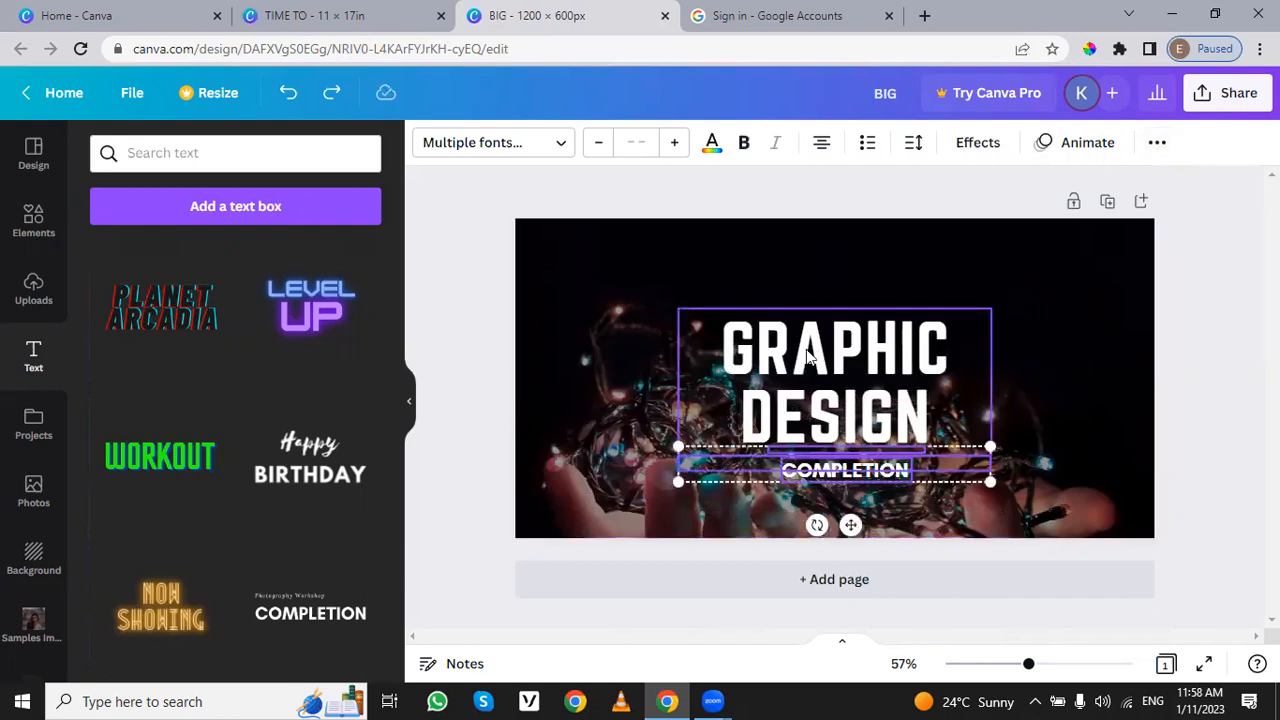
Step: Move the "GRAPHIC DESIGN" heading slightly up and place the "COMPLETION" text horizontally centred right below it
left_click(869, 362)
left_click_drag(869, 362, 867, 333)
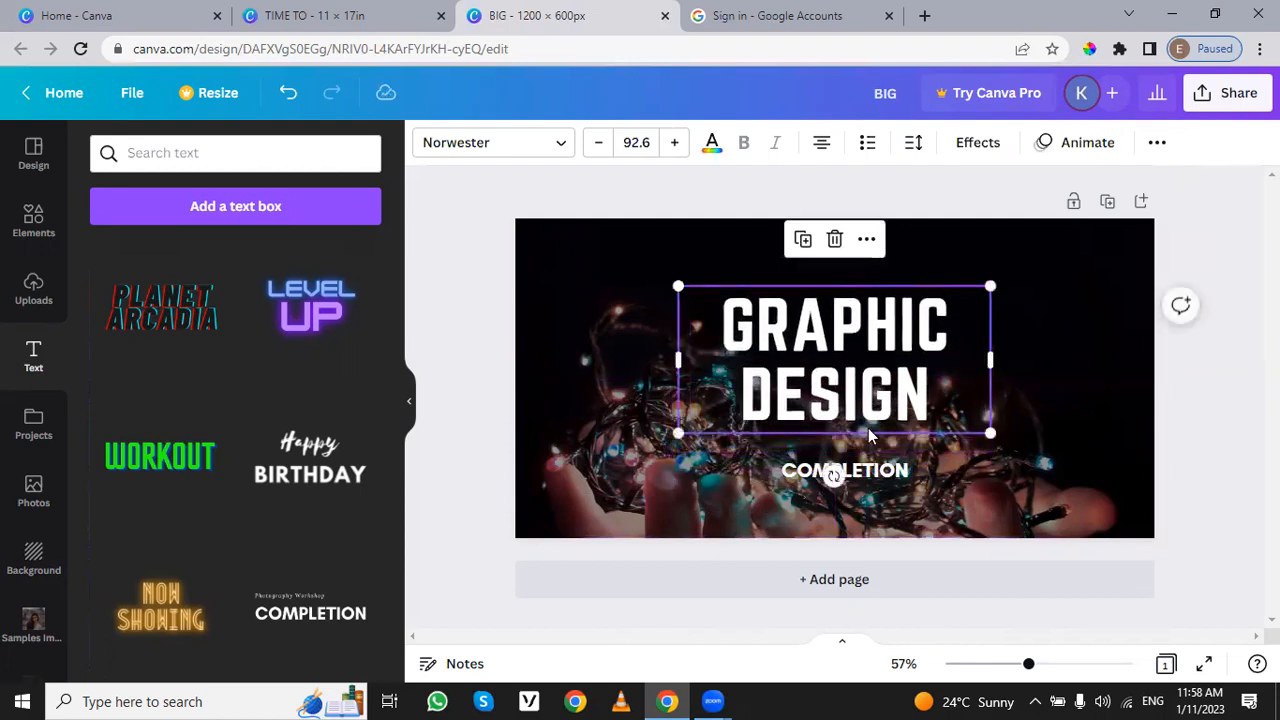
left_click_drag(867, 458, 855, 435)
left_click(1027, 403)
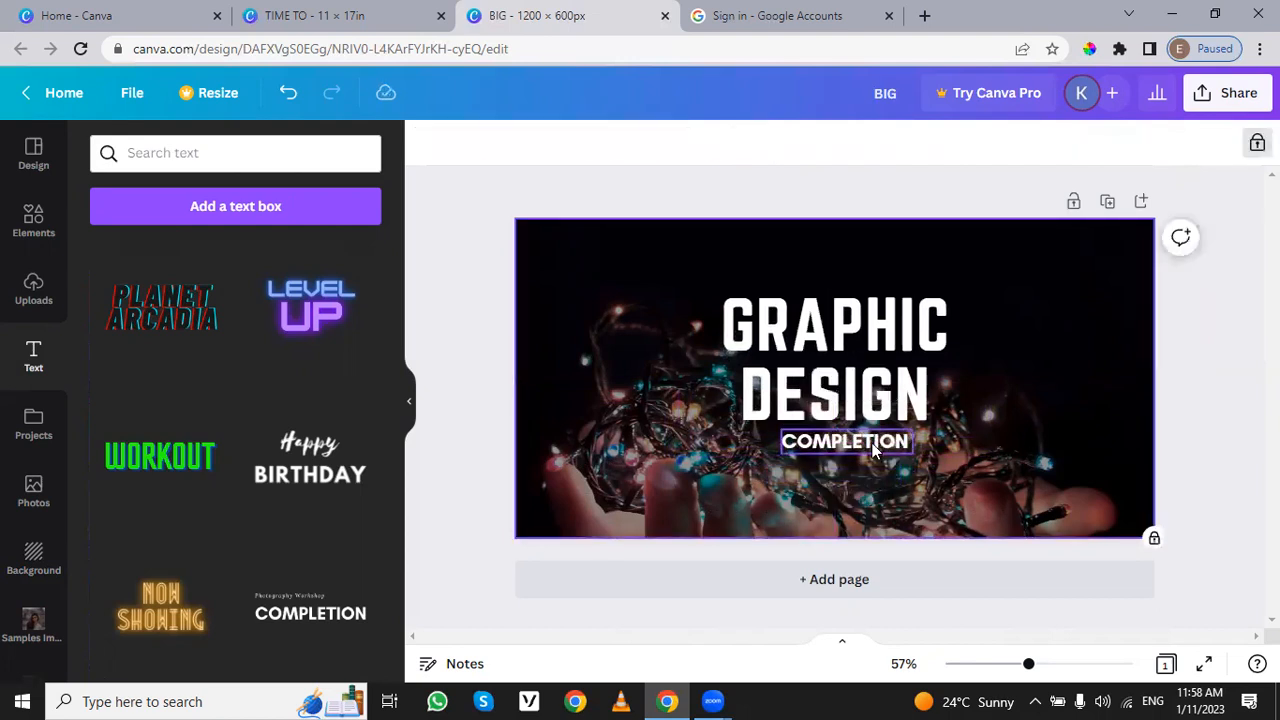
left_click(873, 450)
mouse_move(873, 450)
left_mouse_down()
mouse_move(862, 443)
mouse_move(884, 446)
left_mouse_up()
left_click(1016, 443)
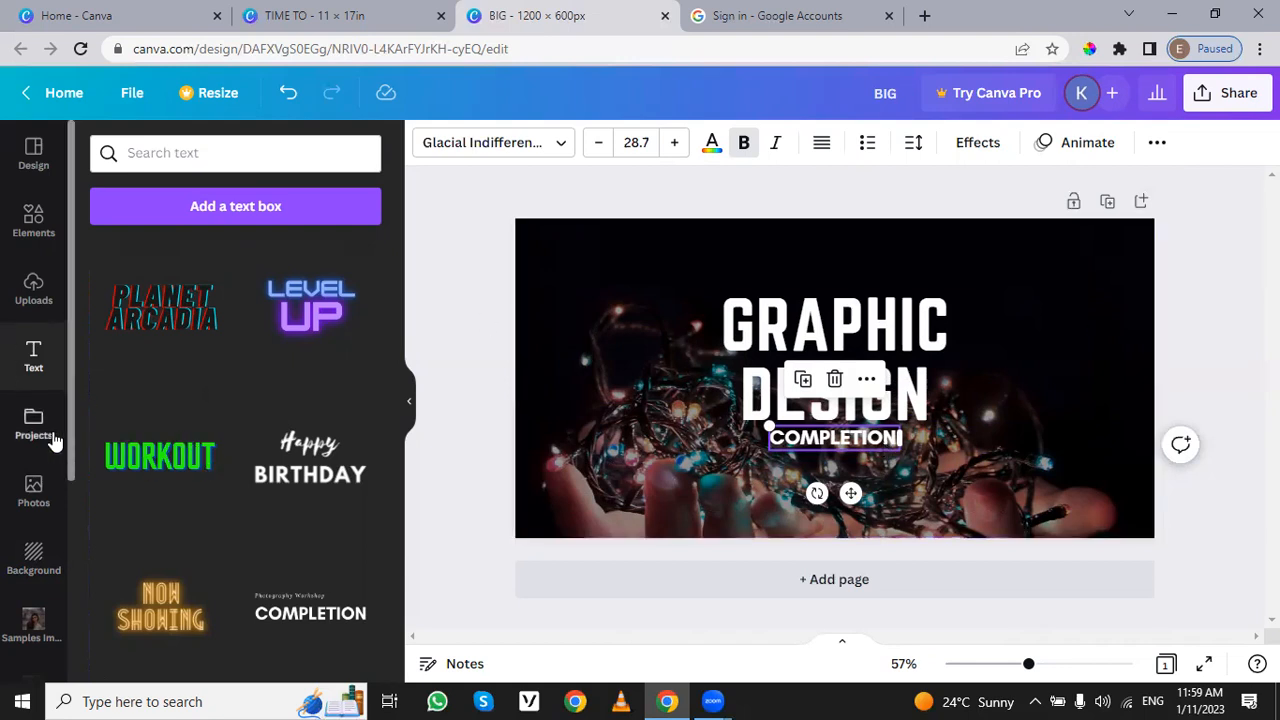
Step: Add the "Grow Your Business Now" template to the design as a new page
scroll(40, 486, "down", 1)
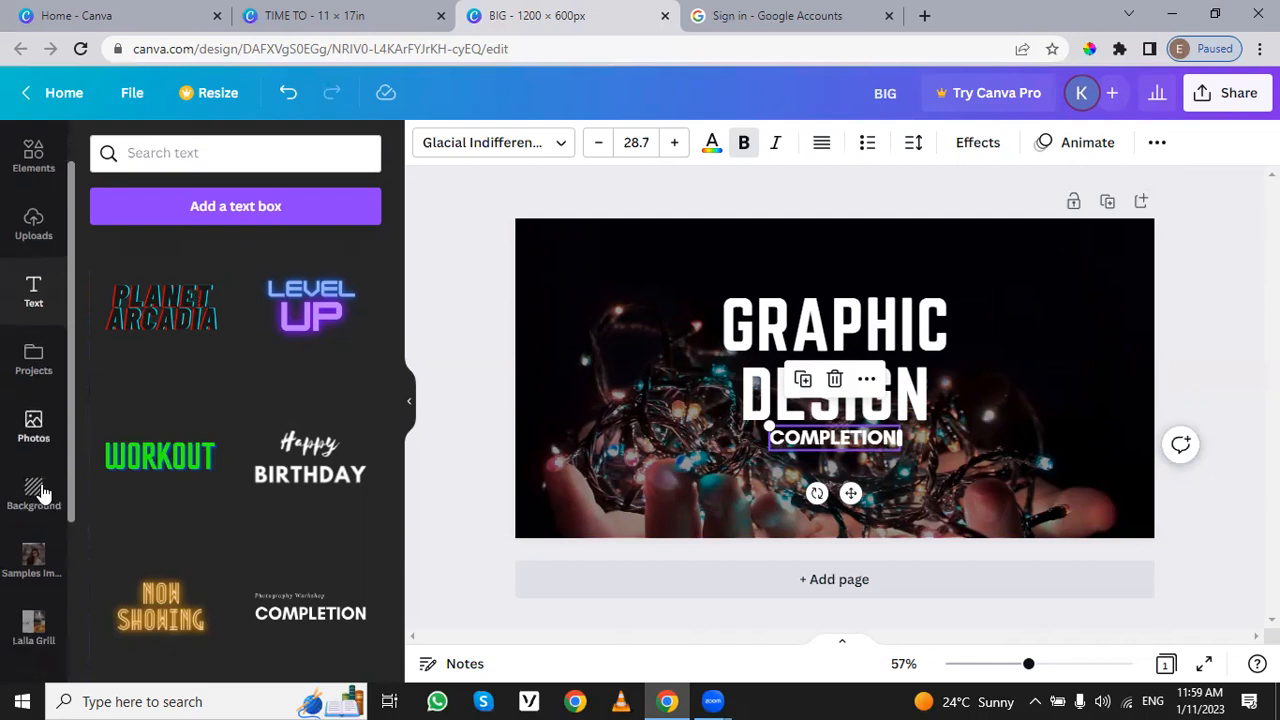
scroll(33, 486, "up", 1)
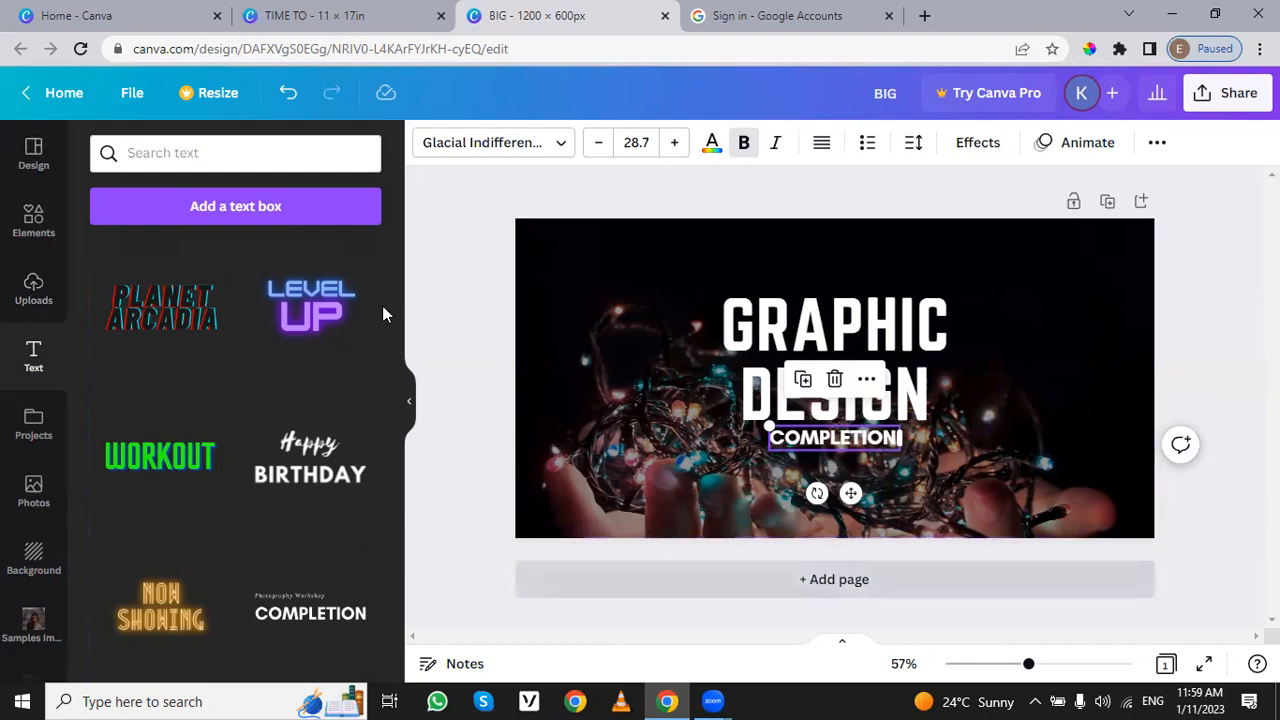
left_click(37, 168)
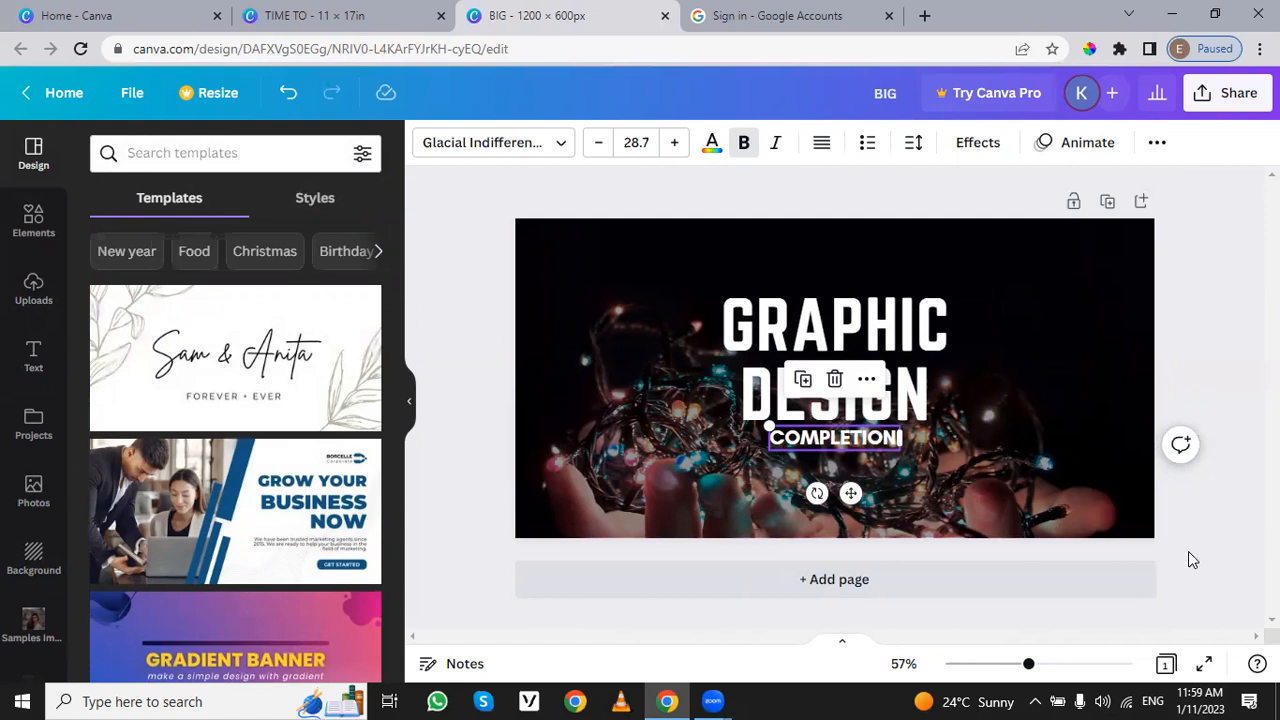
left_click(208, 493)
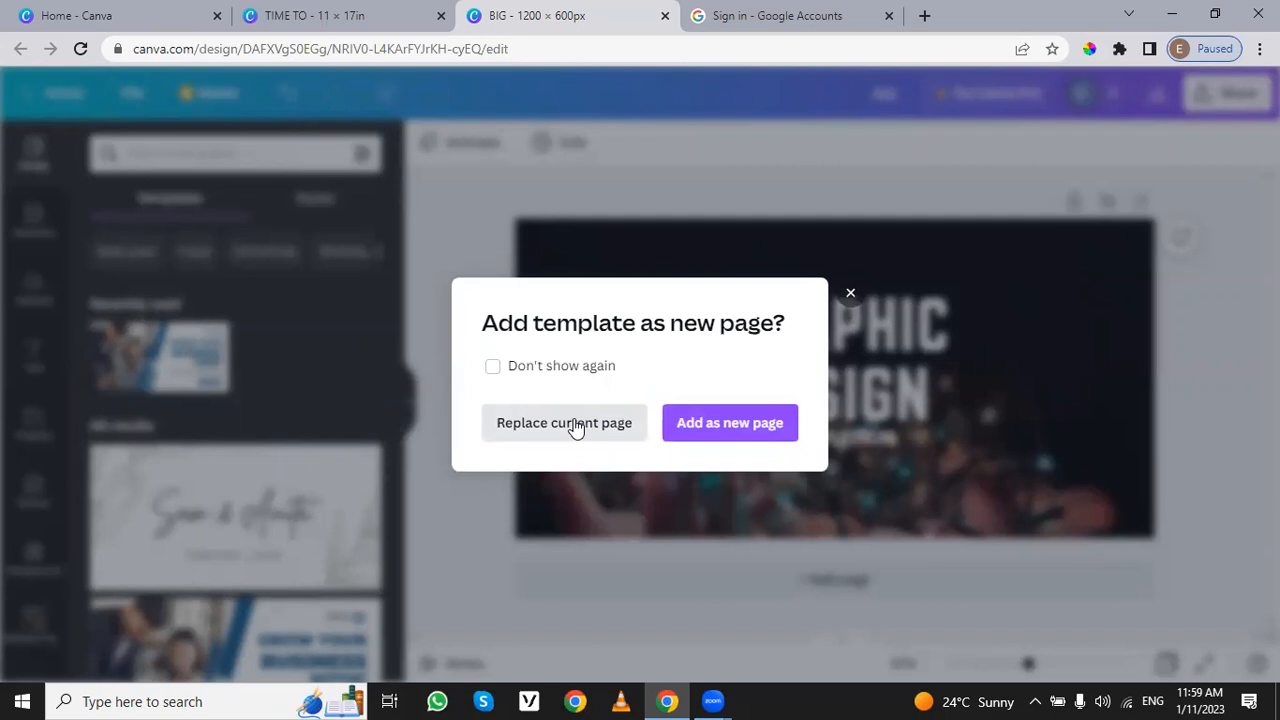
left_click(736, 436)
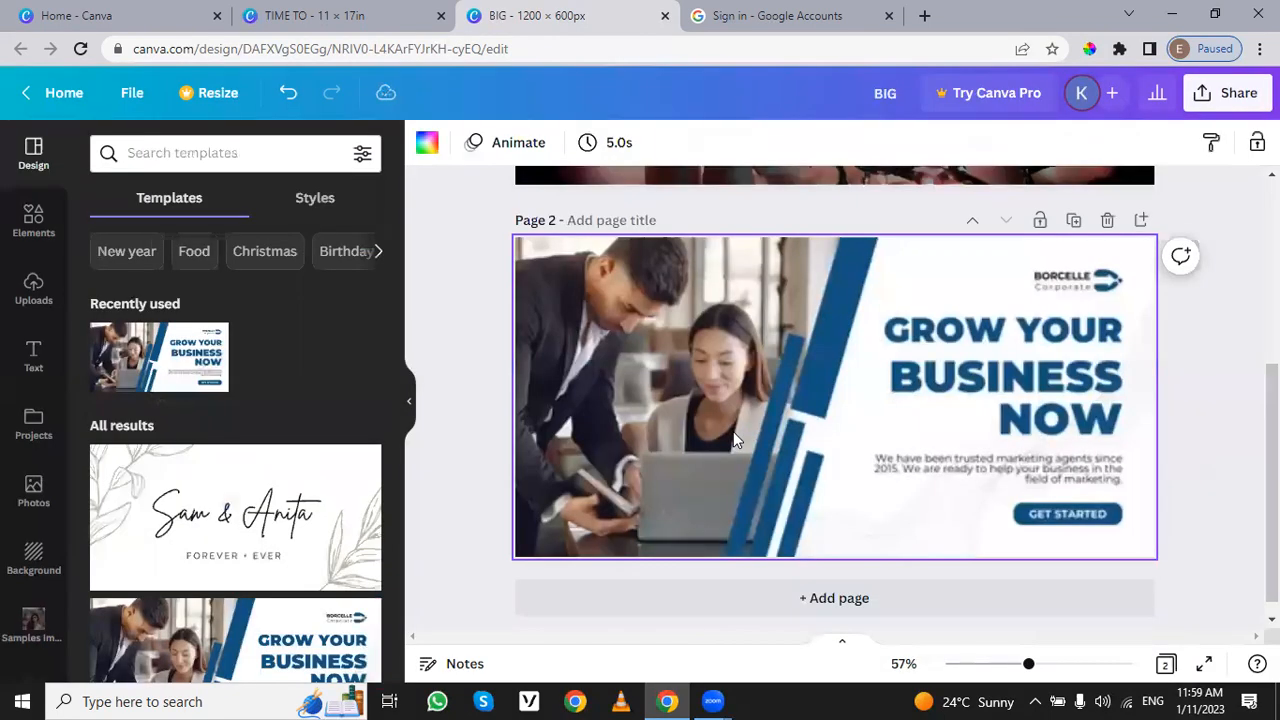
scroll(733, 306, "up", 3)
scroll(785, 444, "down", 4)
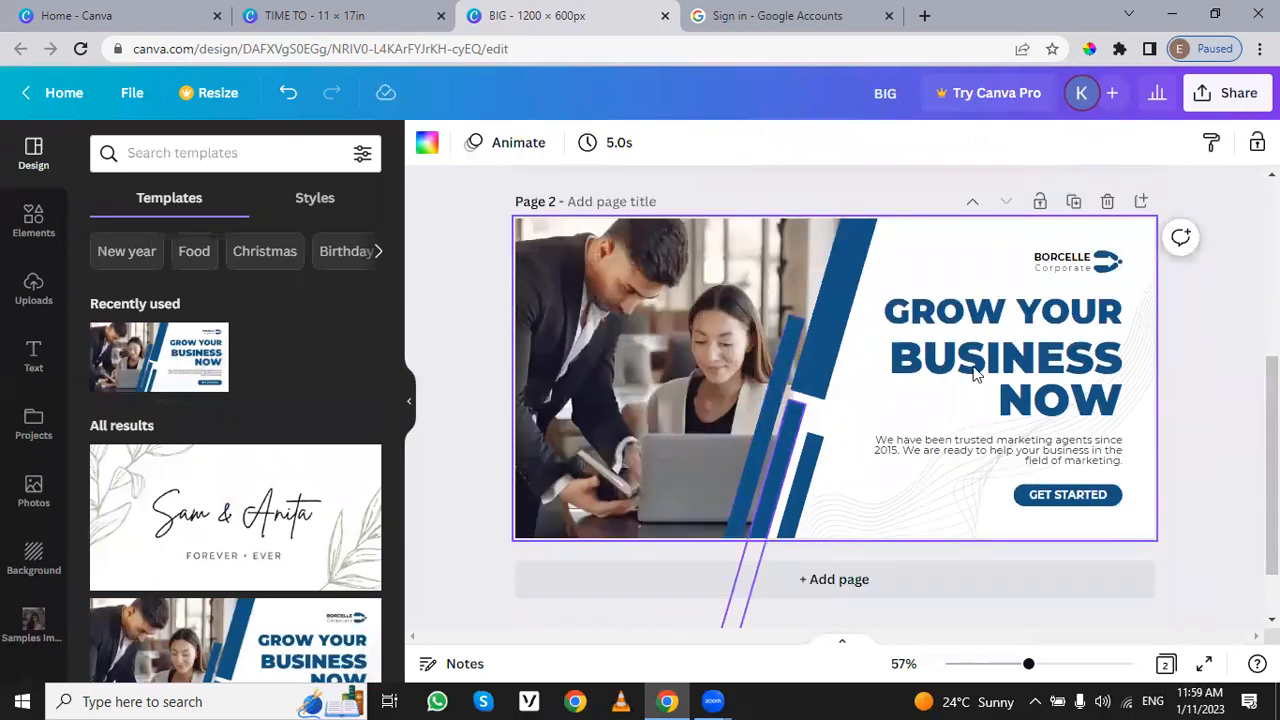
Step: Recolour the wide upper diagonal blue stripe on page 2 to the default yellow
left_click(1046, 263)
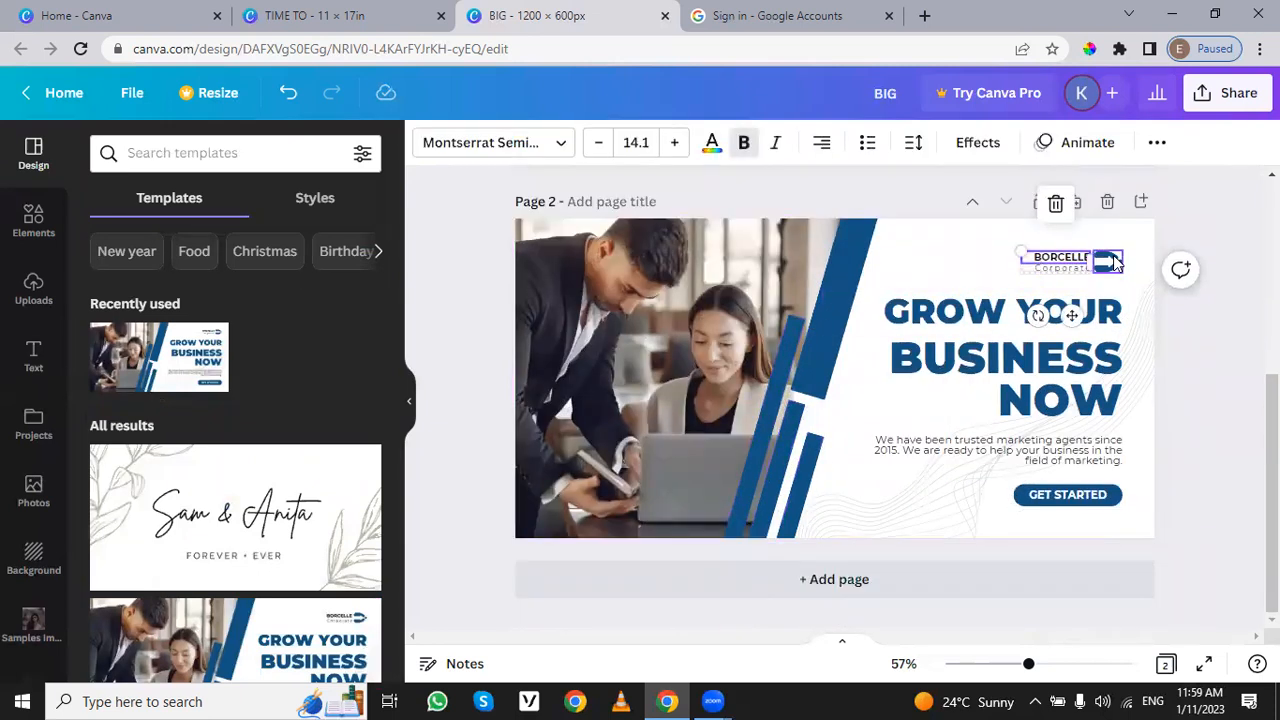
left_click(1110, 262)
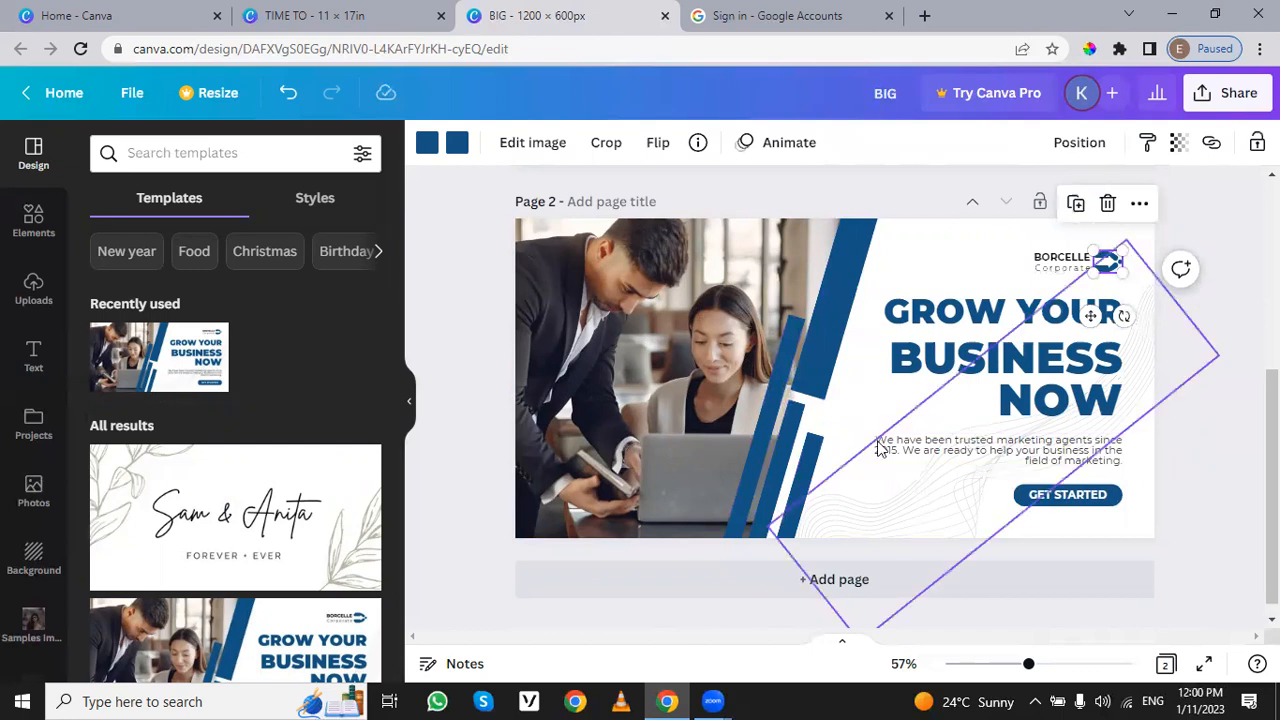
left_click(826, 298)
left_click(817, 368)
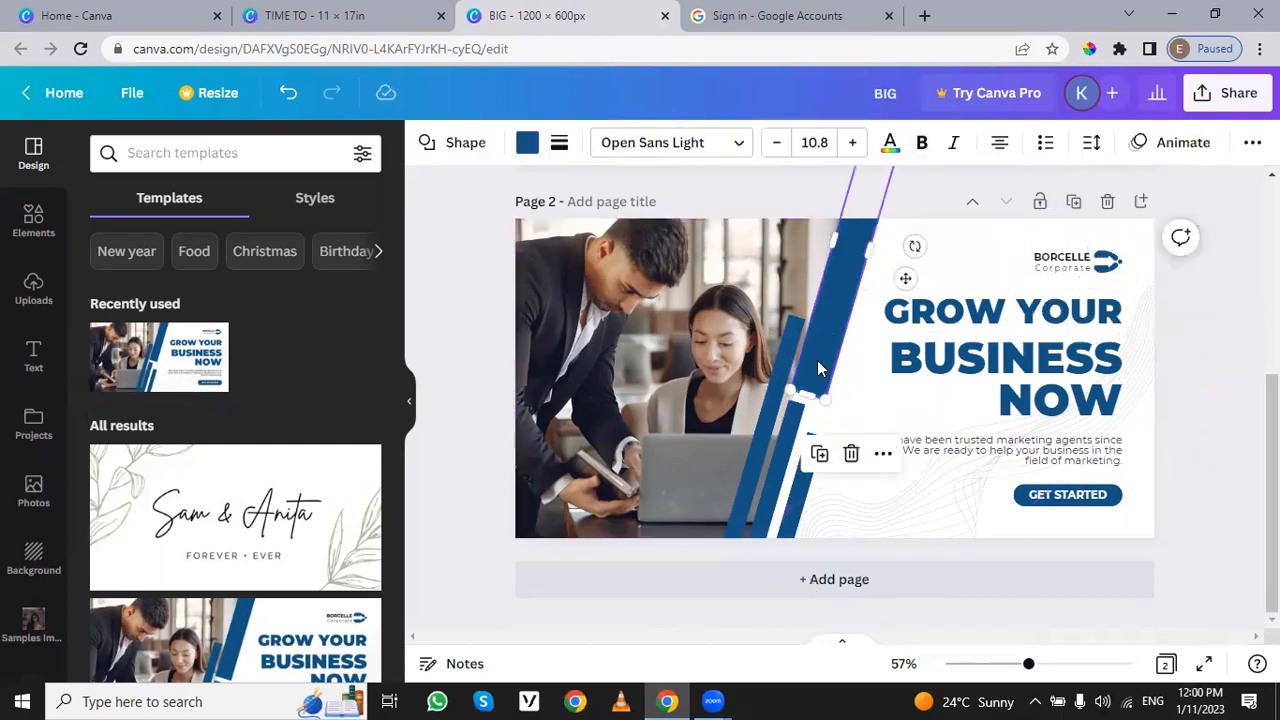
left_click(527, 143)
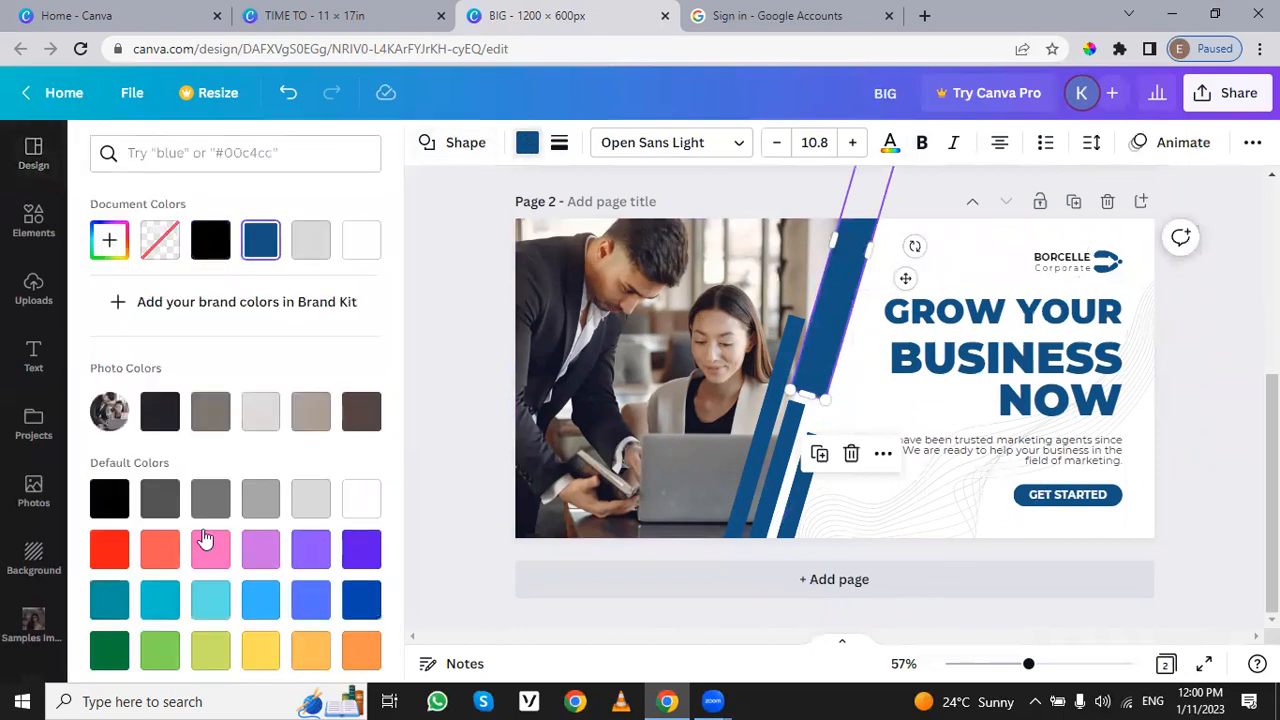
scroll(266, 603, "down", 1)
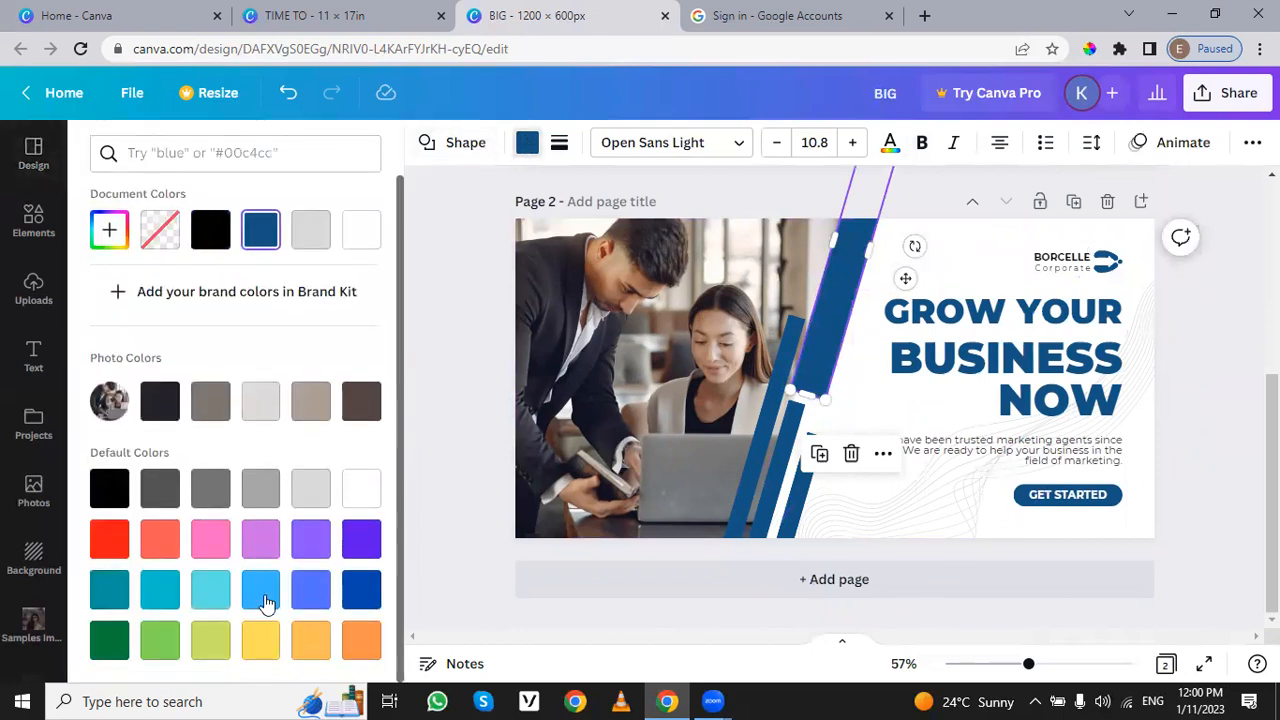
left_click(264, 635)
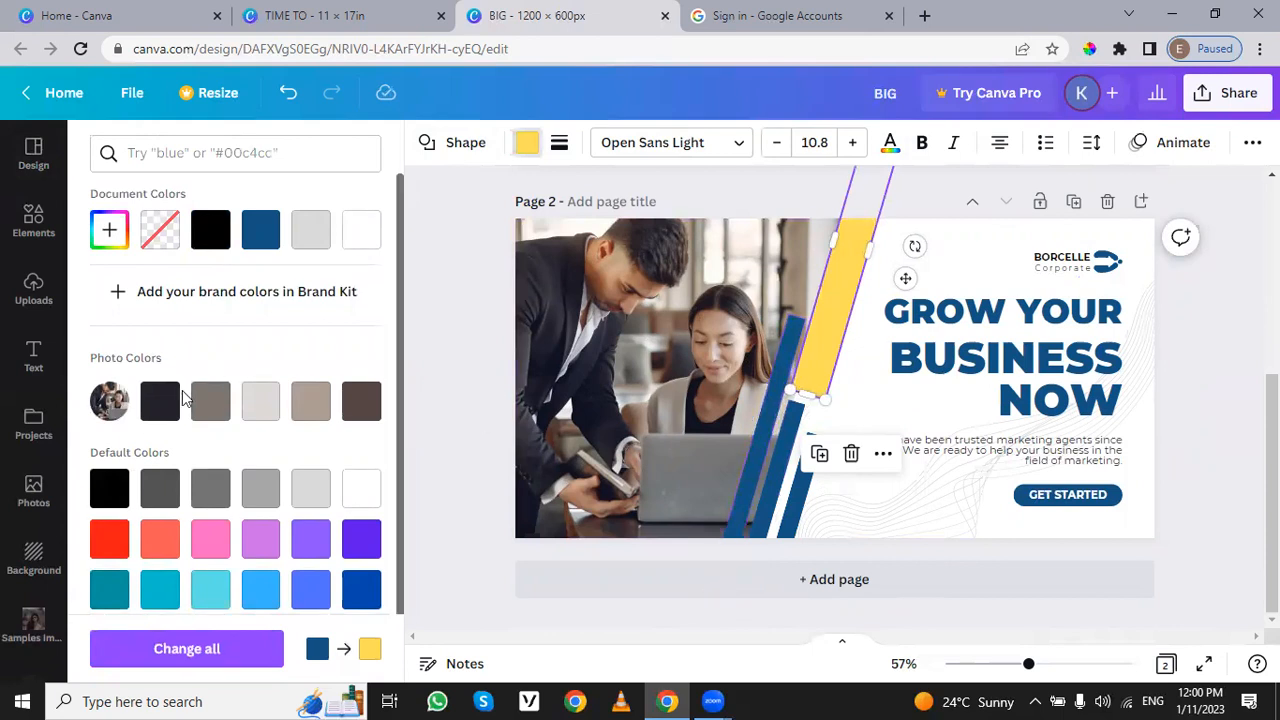
scroll(182, 400, "down", 2)
Step: Inspect the cropping frame of the business photo on page 2, and leave the crop mode
left_click(630, 345)
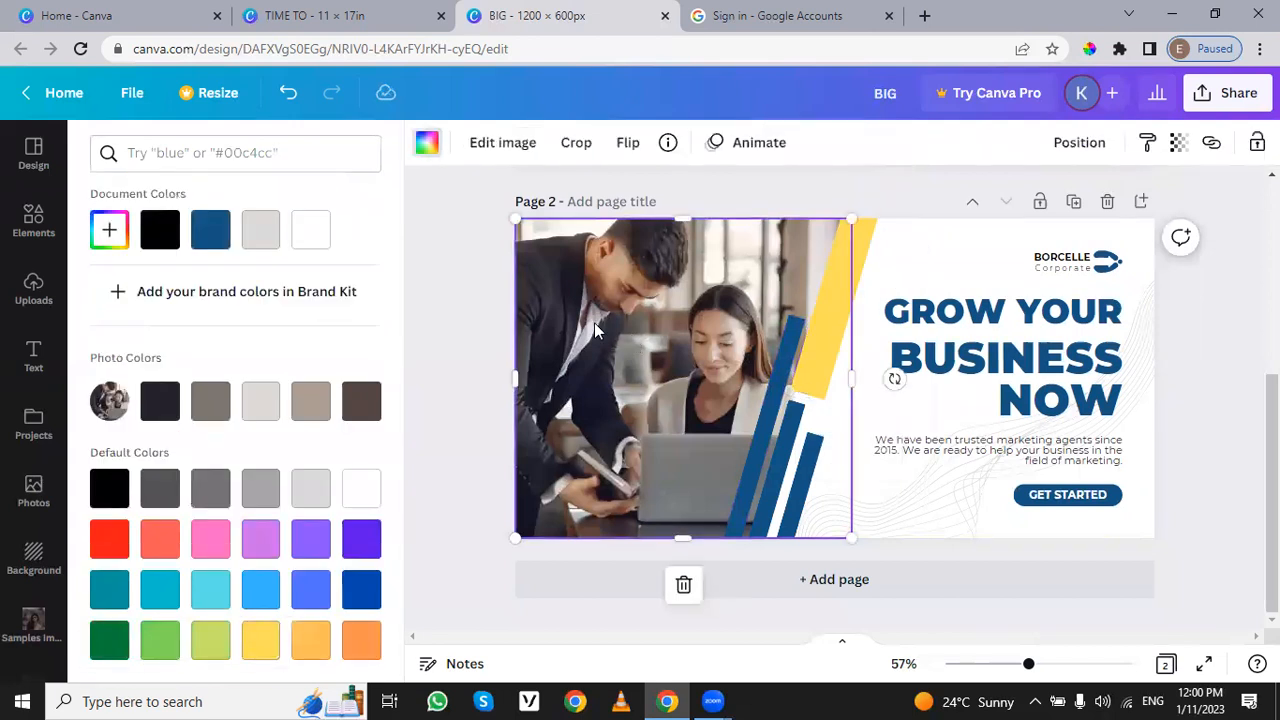
double_click(621, 311)
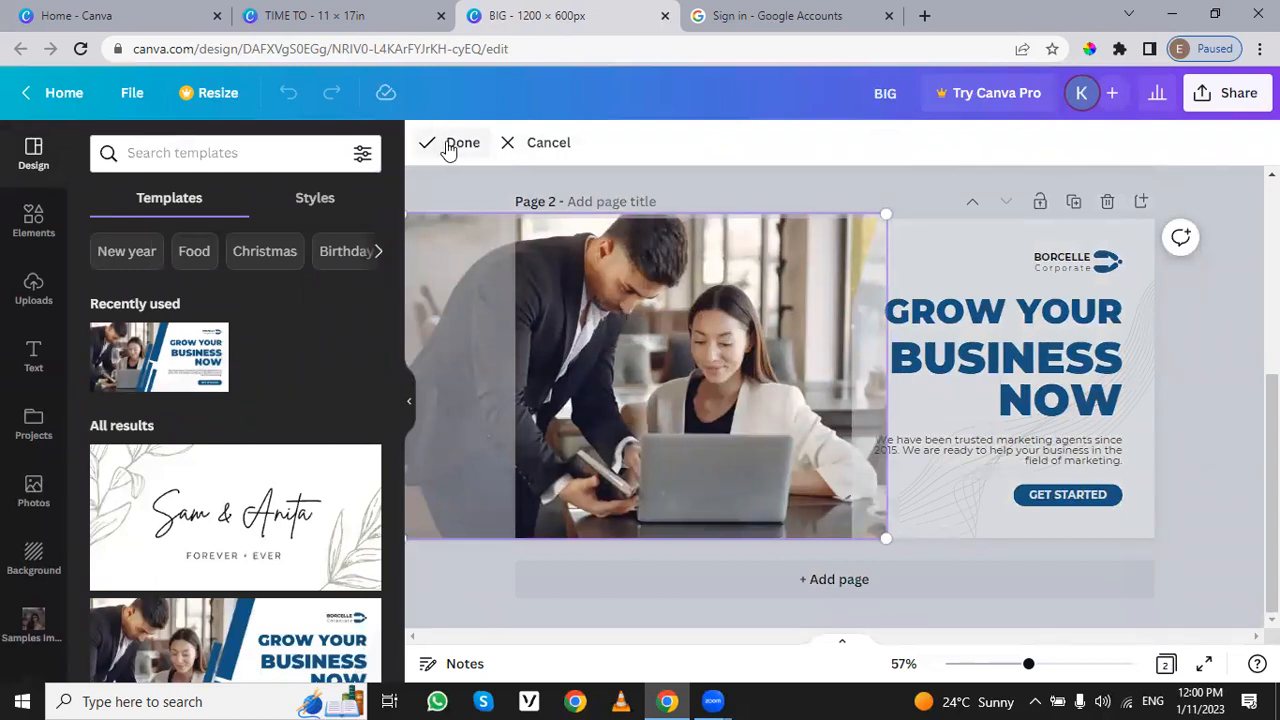
scroll(353, 387, "down", 5)
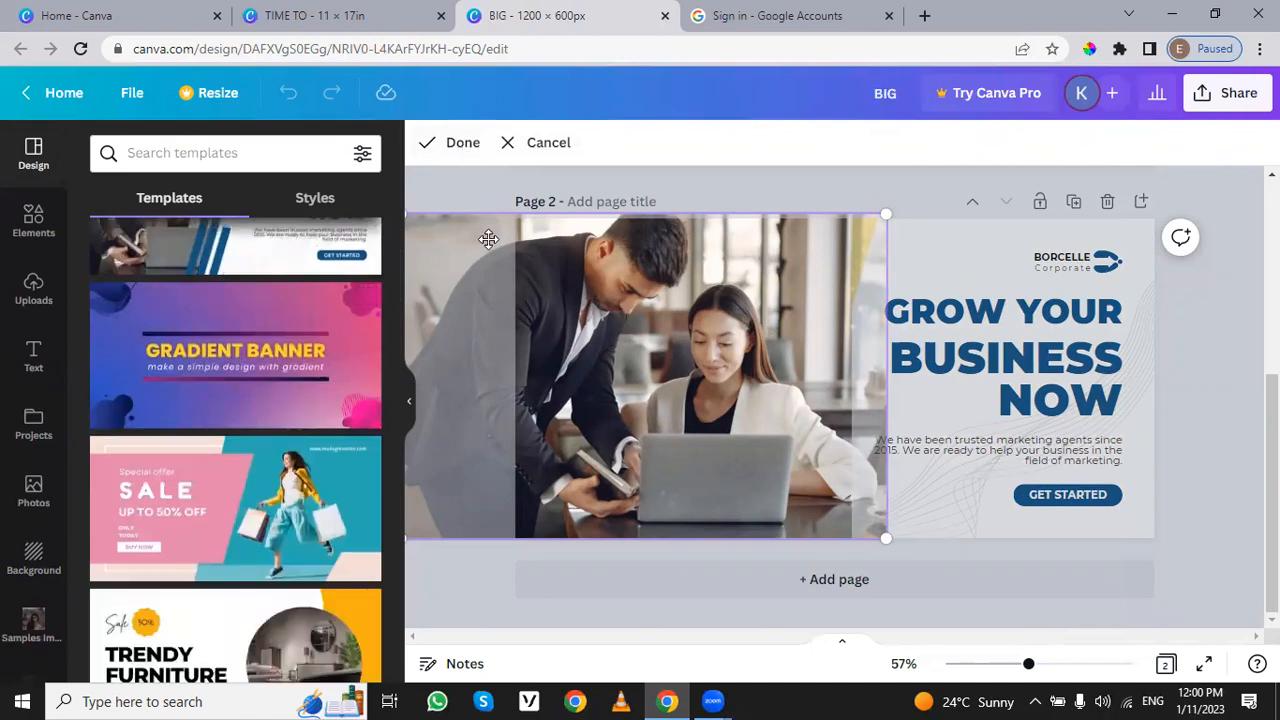
left_click(740, 182)
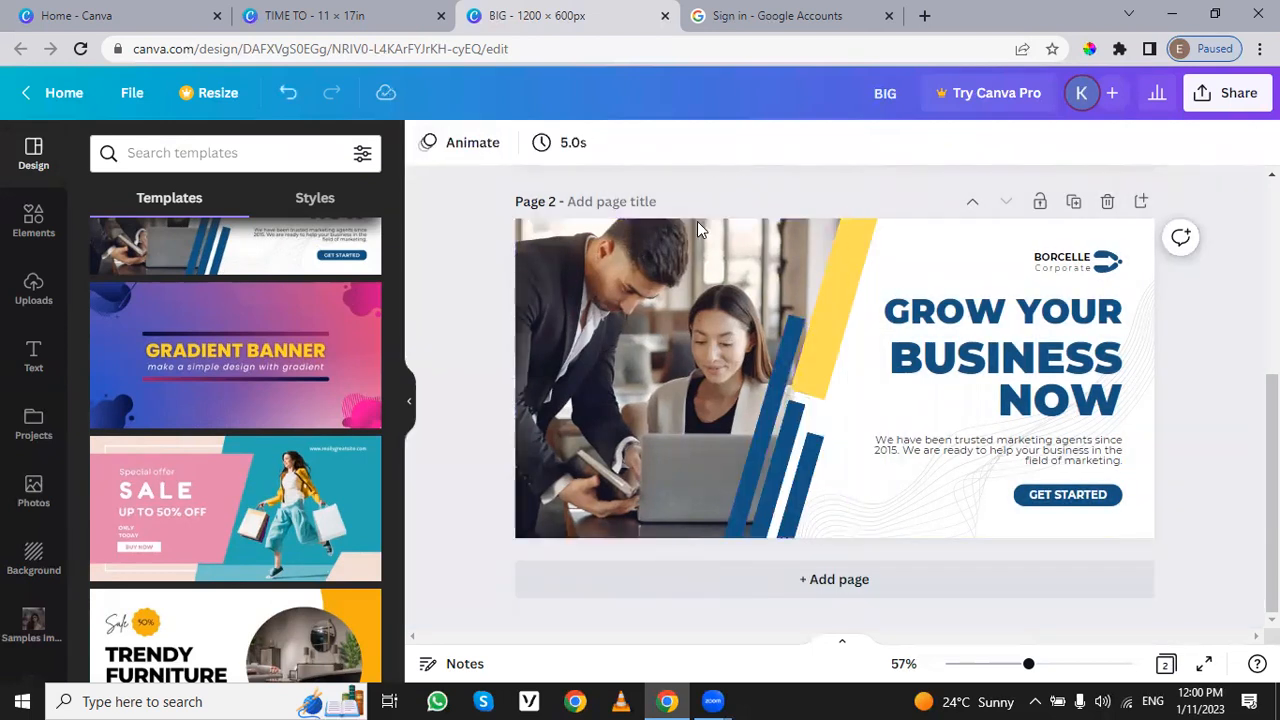
Step: Try flipping the business photo on page 2 horizontally, and flip it back
left_click(673, 313)
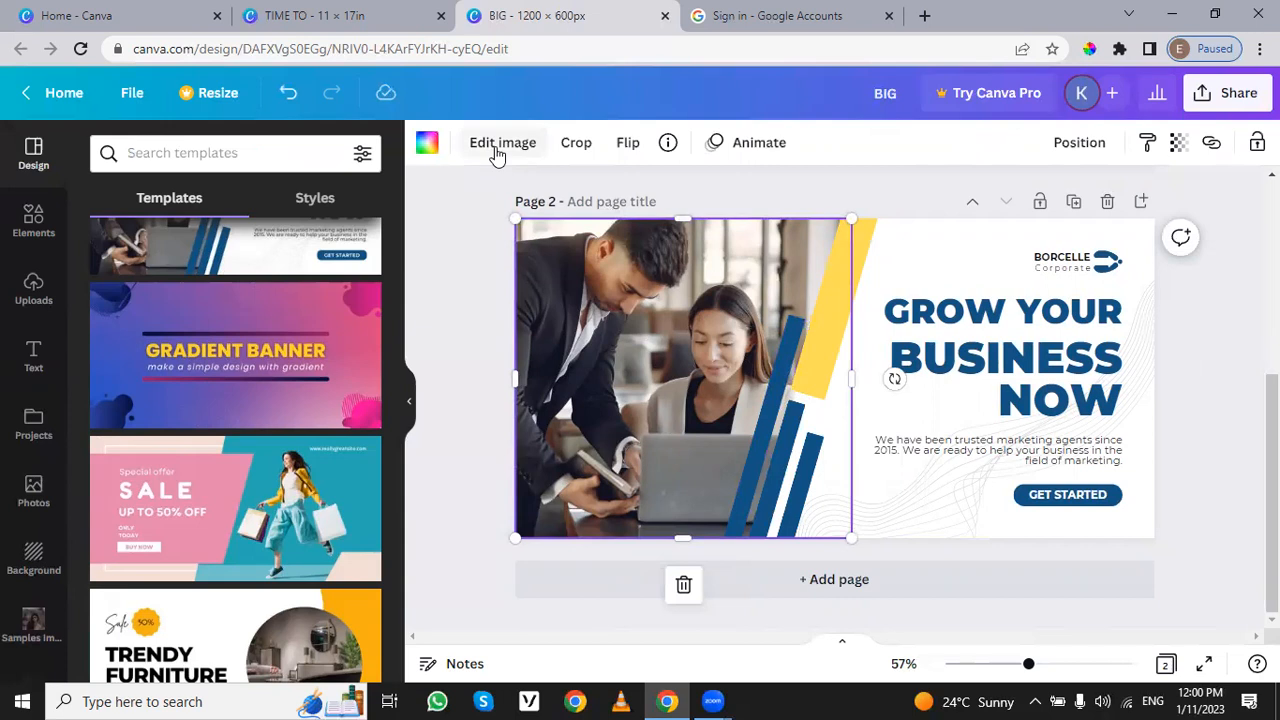
left_click(627, 145)
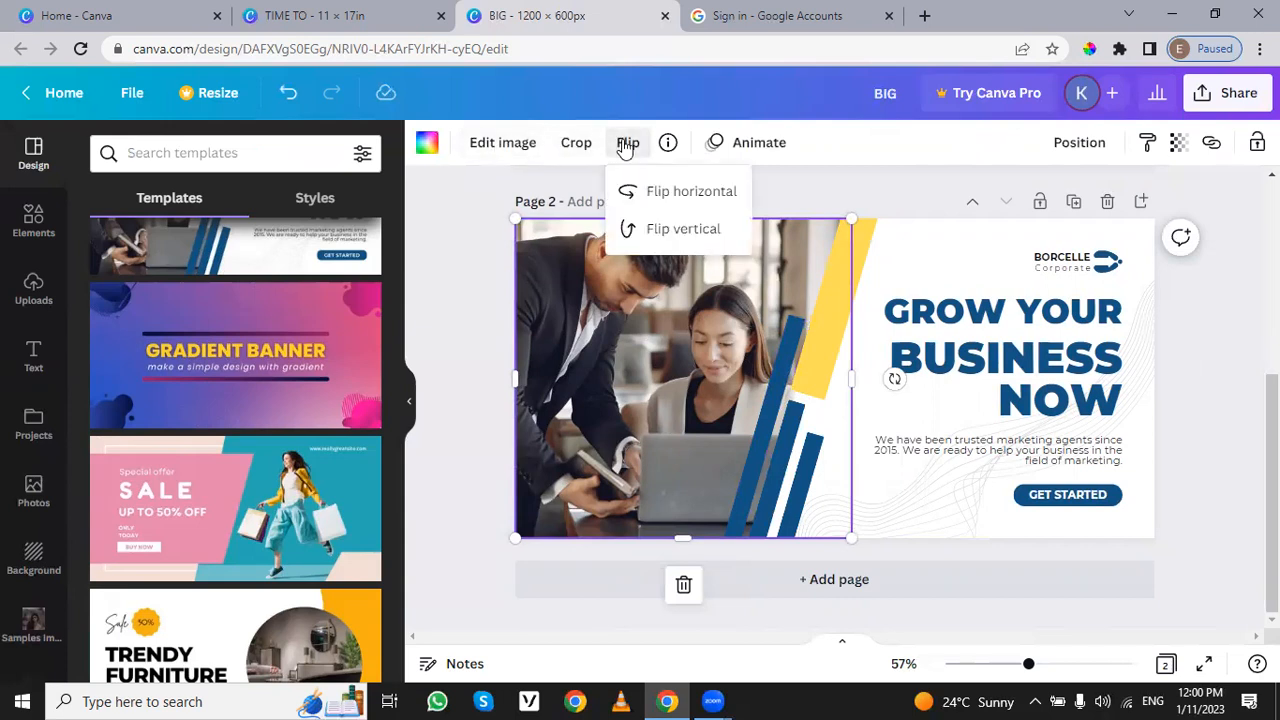
left_click(701, 199)
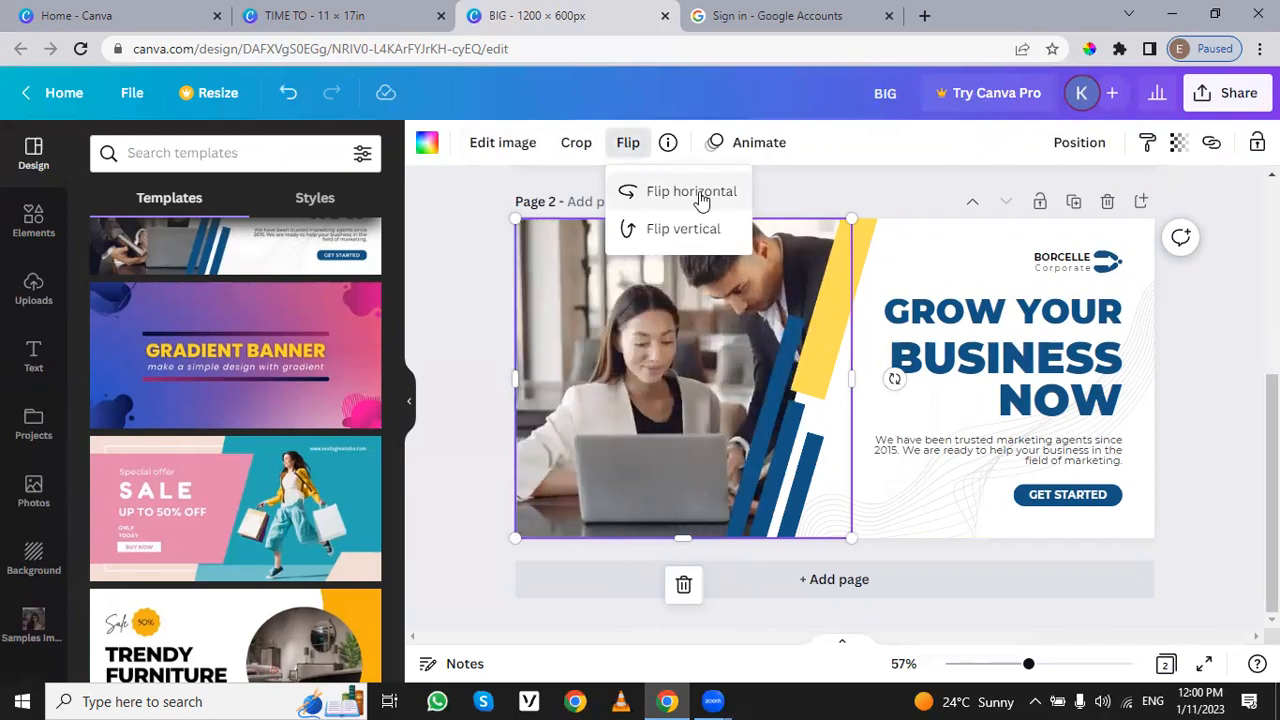
left_click(701, 199)
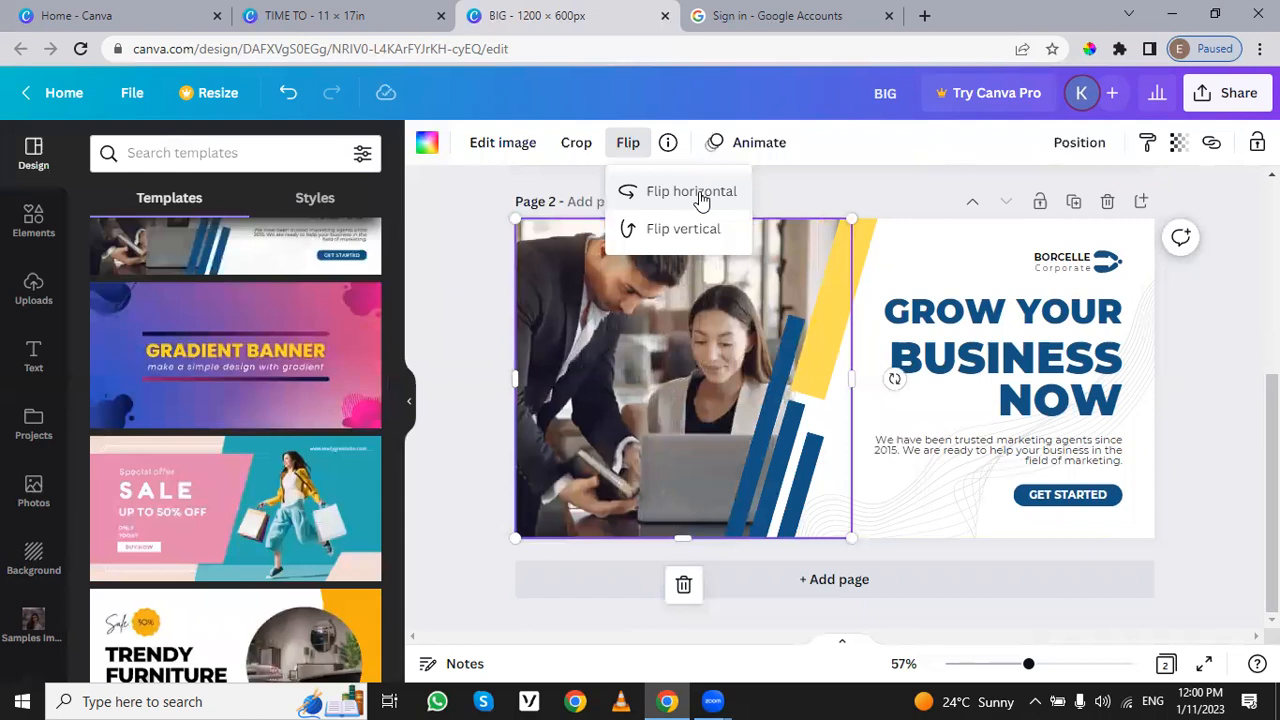
Step: Try filters such as Festive, Solar and Afterglow on the page 2 business photo, and apply the Summer filter
left_click(481, 145)
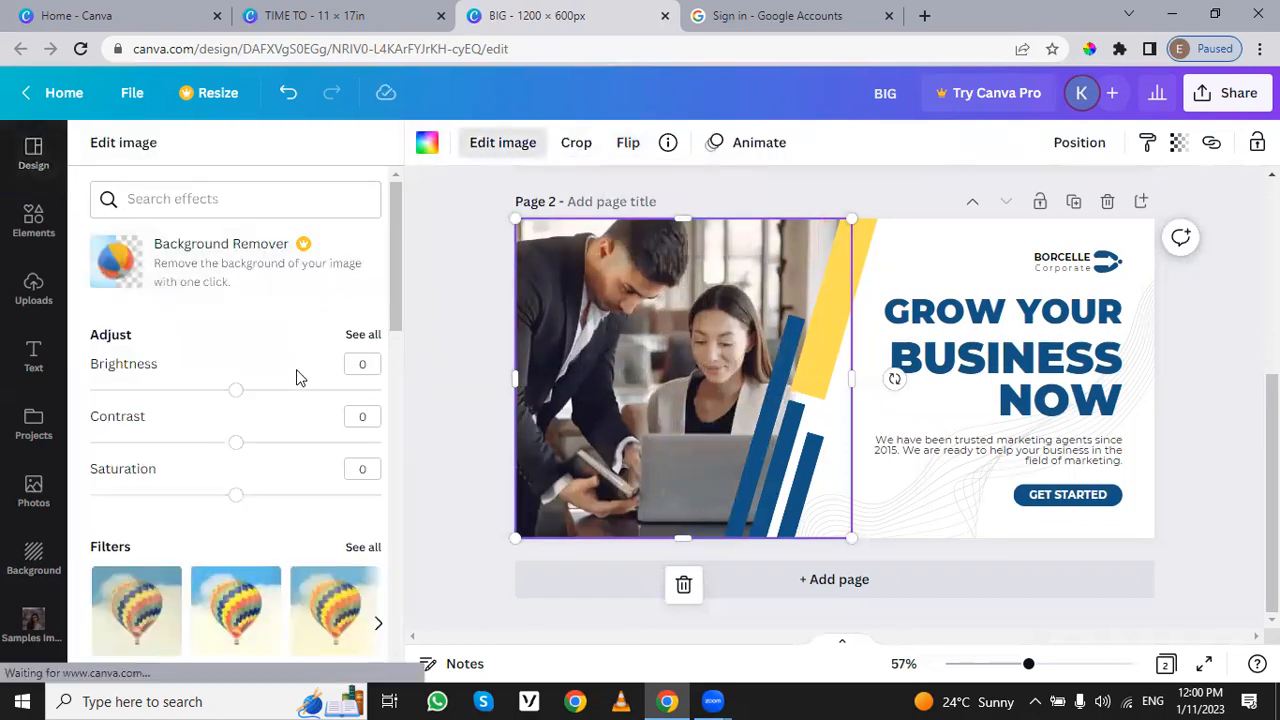
scroll(296, 376, "down", 2)
scroll(296, 369, "down", 1)
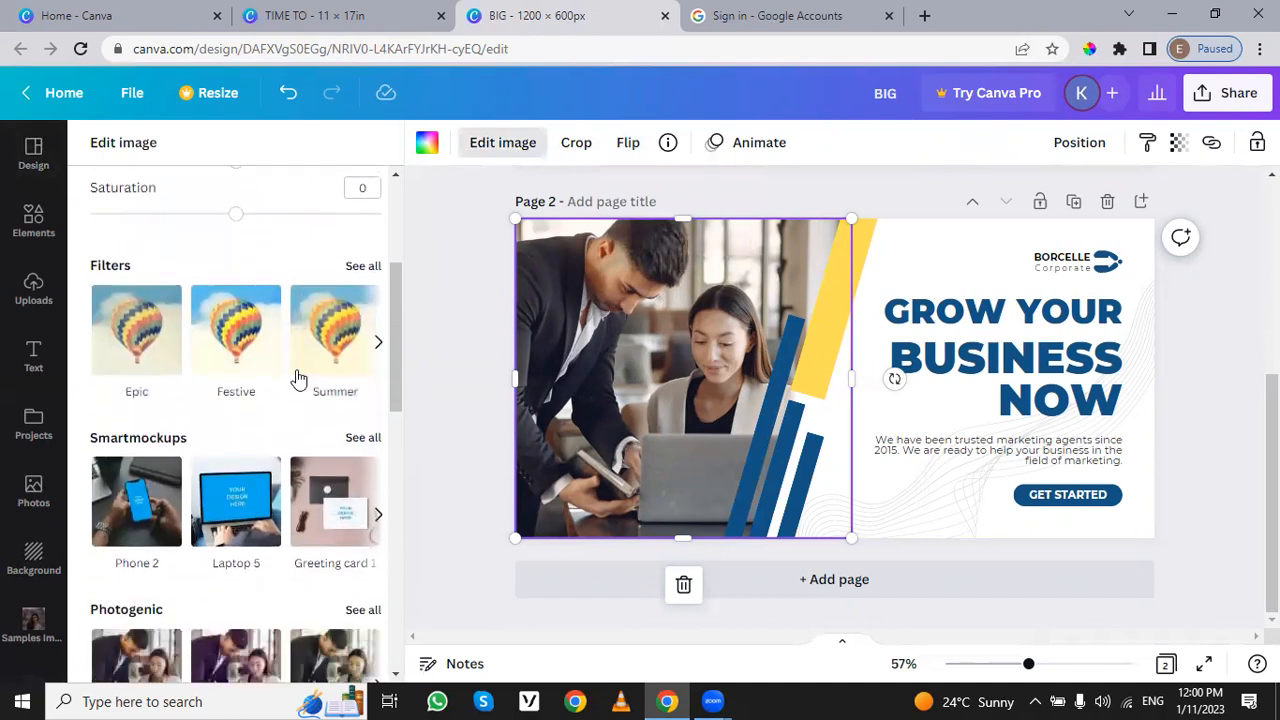
left_click(274, 346)
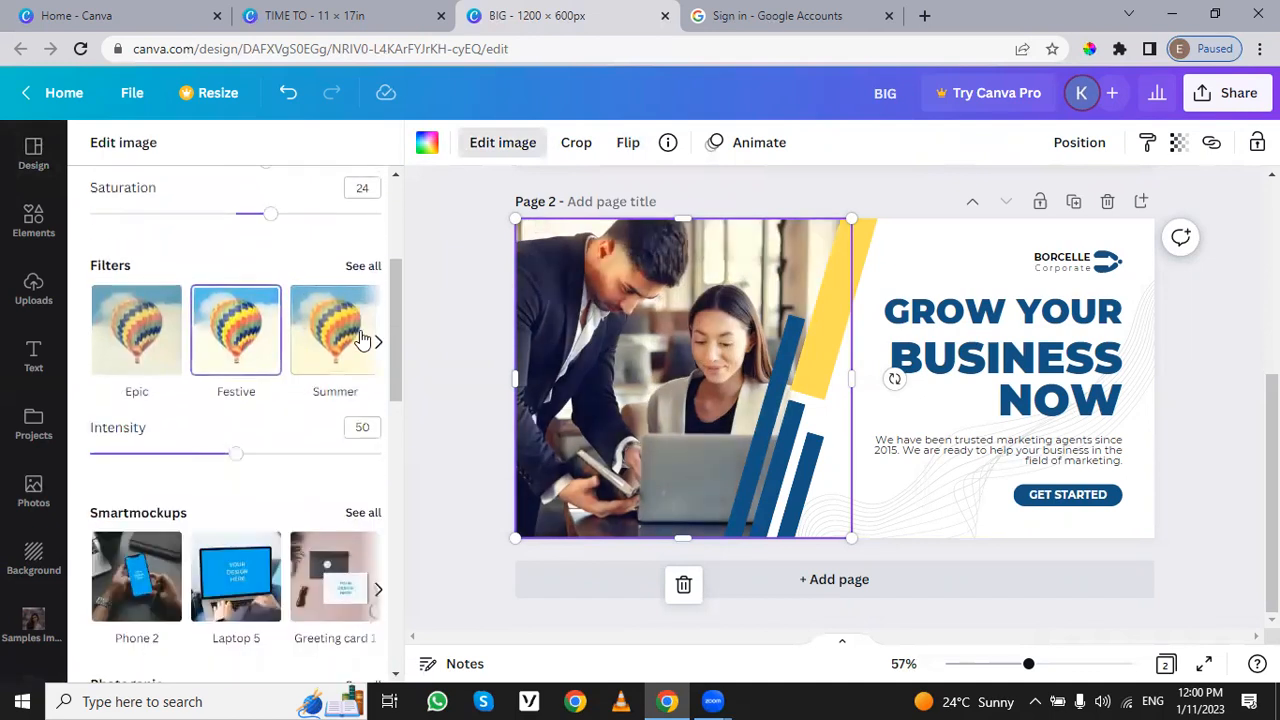
left_click(364, 268)
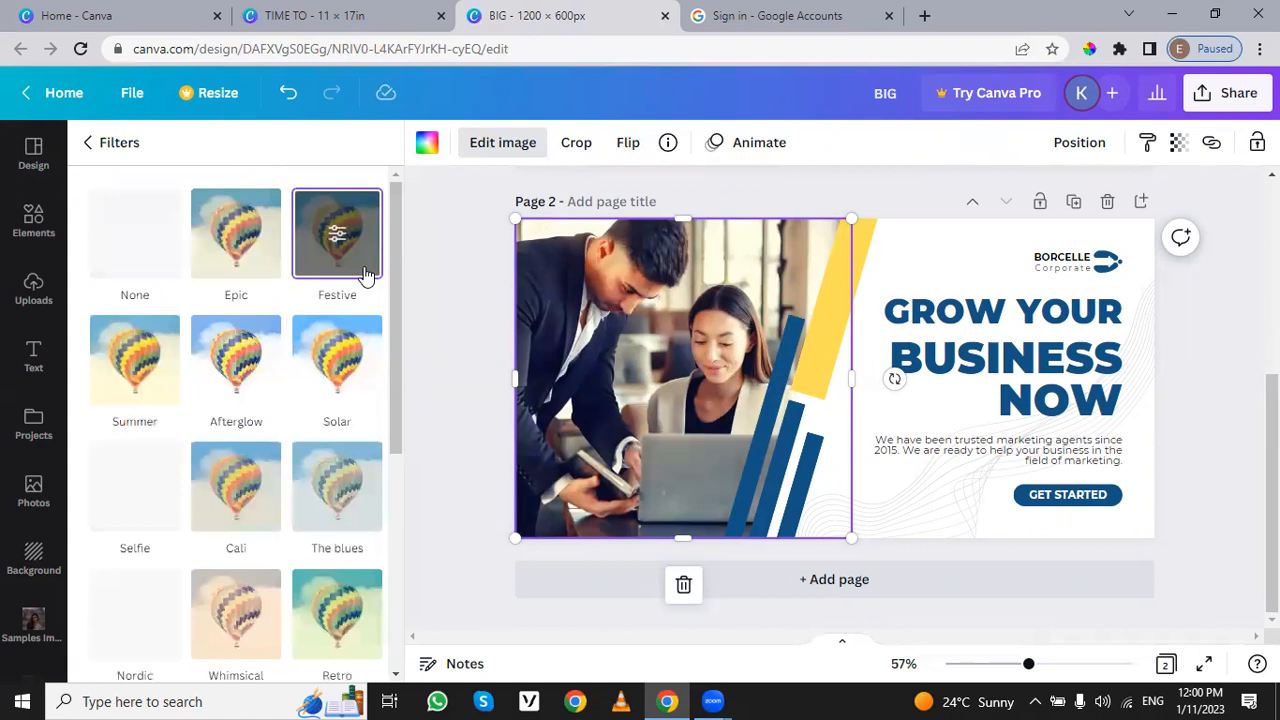
left_click(370, 379)
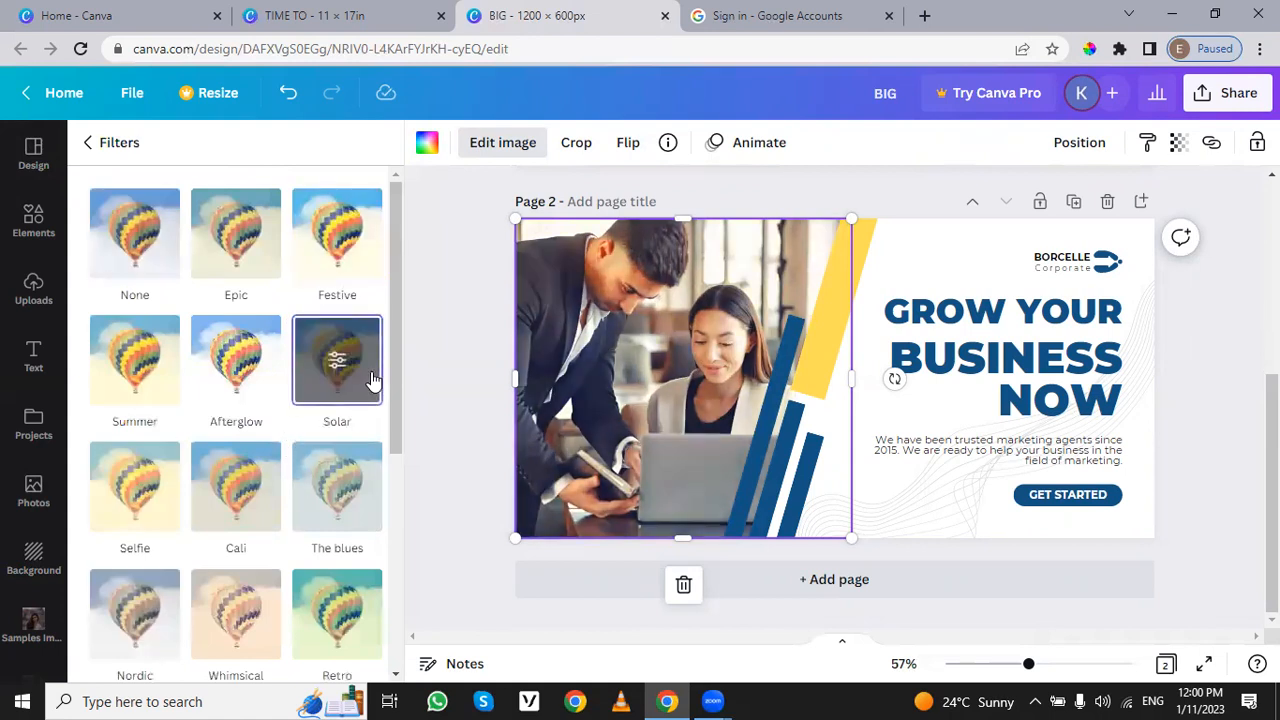
left_click(348, 508)
left_click(262, 482)
left_click(253, 387)
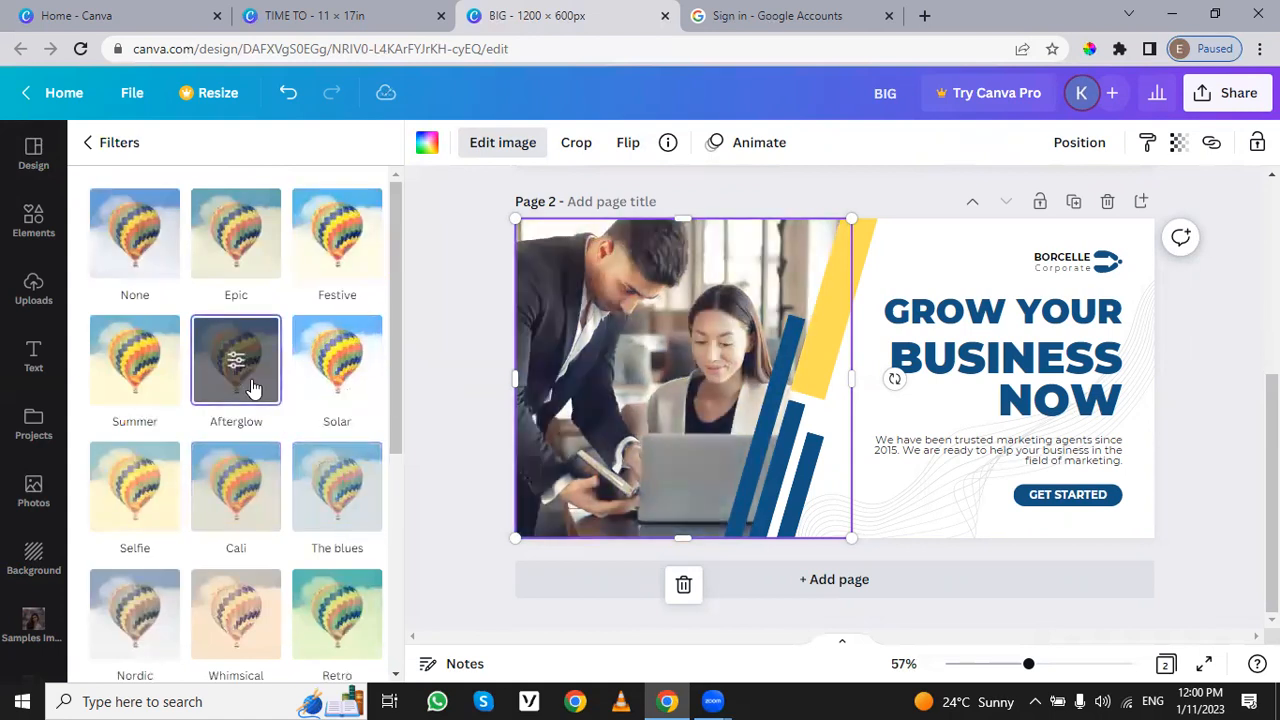
left_click(170, 268)
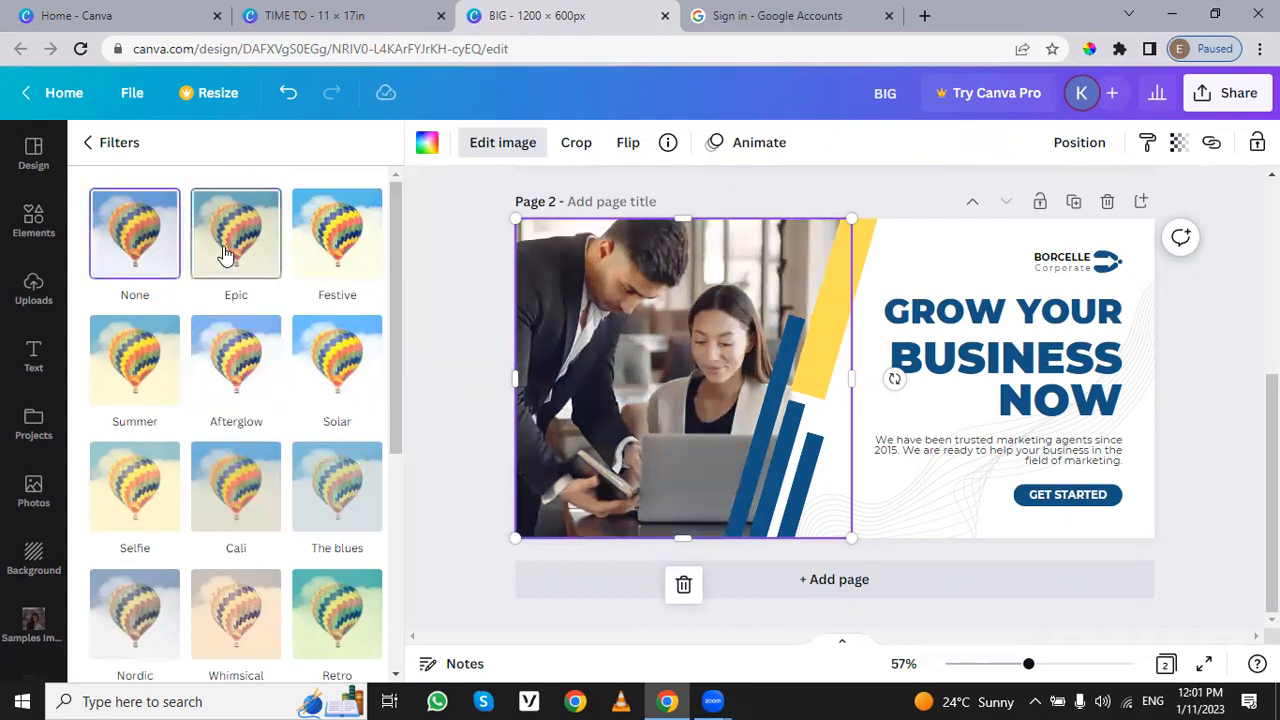
left_click(130, 345)
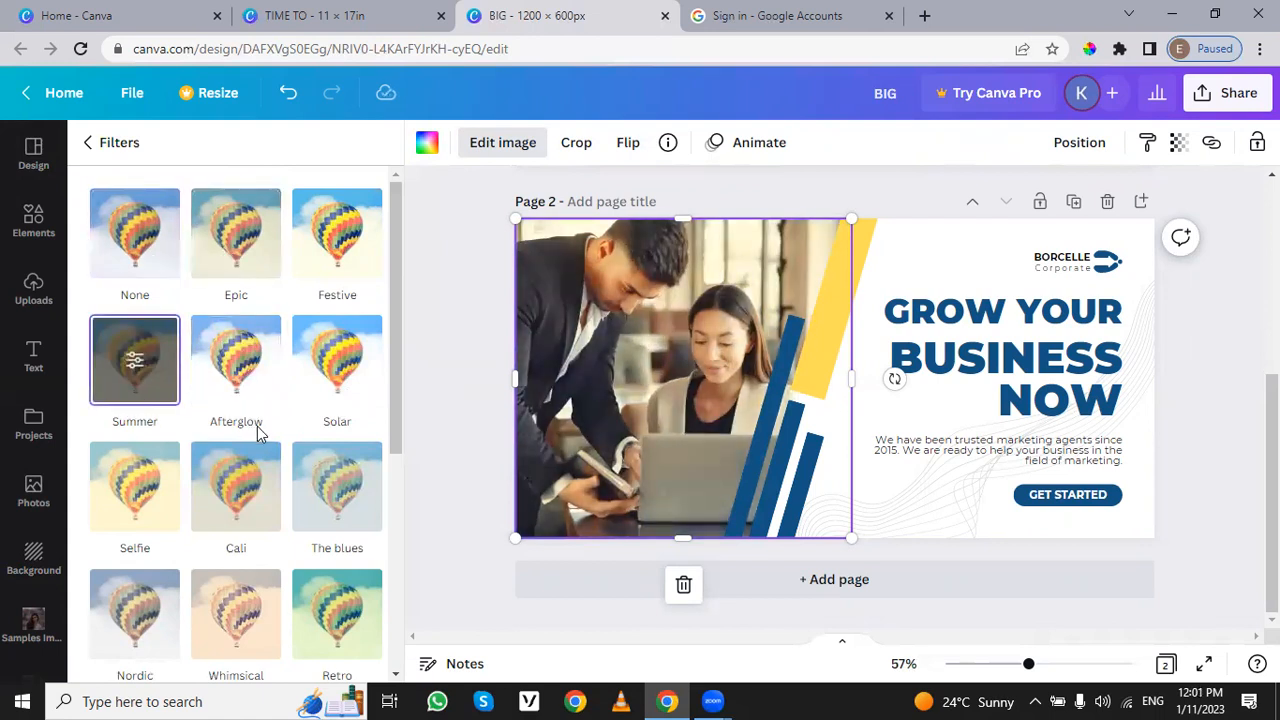
left_click(90, 154)
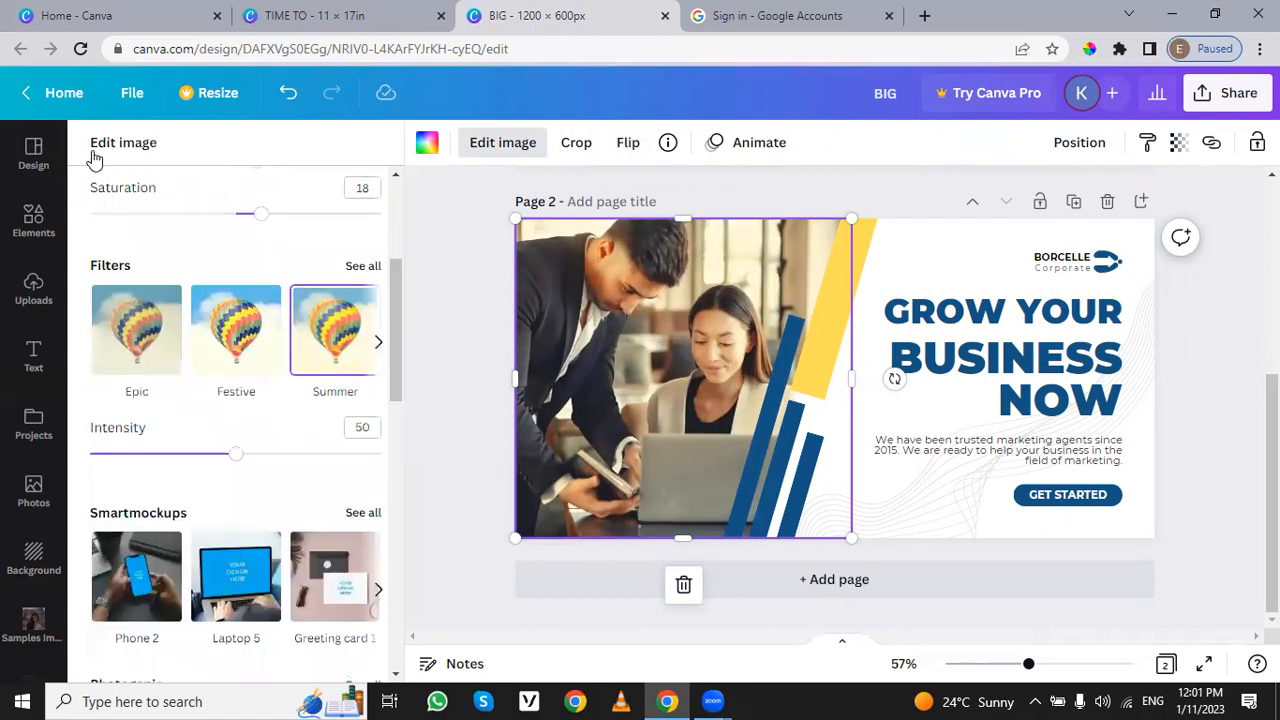
Step: Look through the adjustment settings and effects available for the business photo, including the Duotone effect's description
scroll(217, 360, "up", 3)
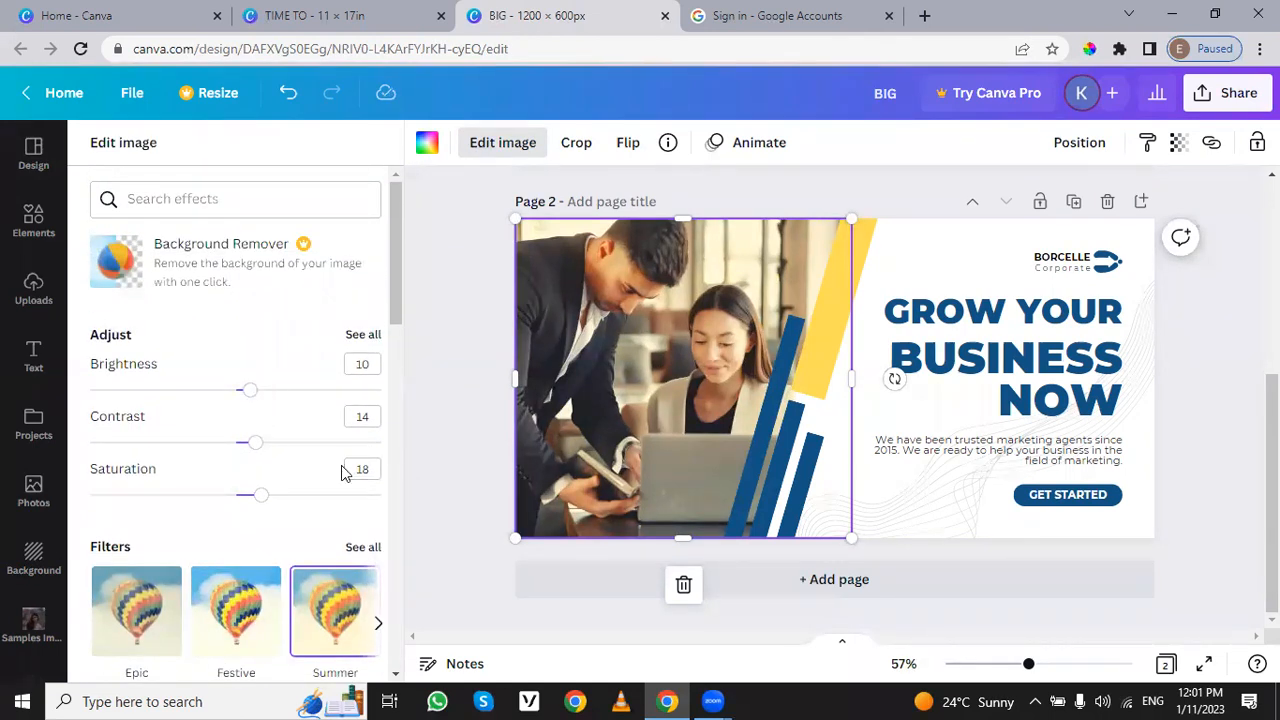
scroll(342, 470, "down", 6)
scroll(338, 478, "down", 5)
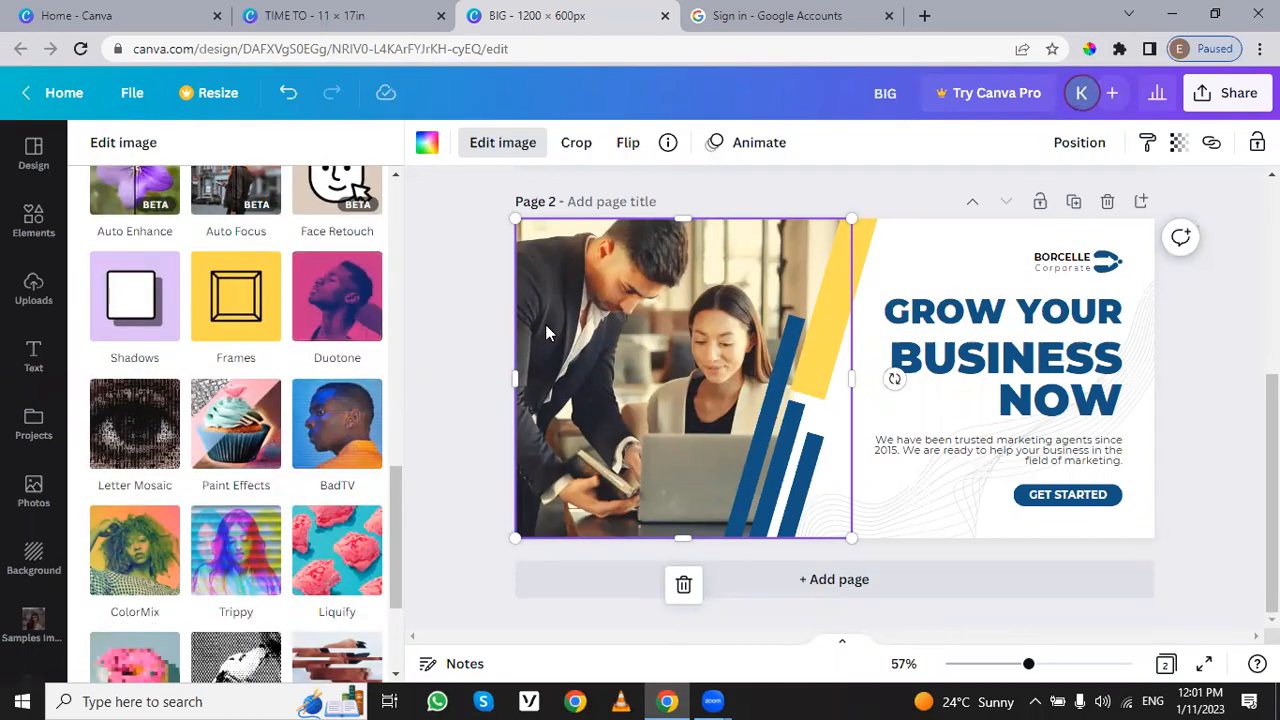
left_click(358, 306)
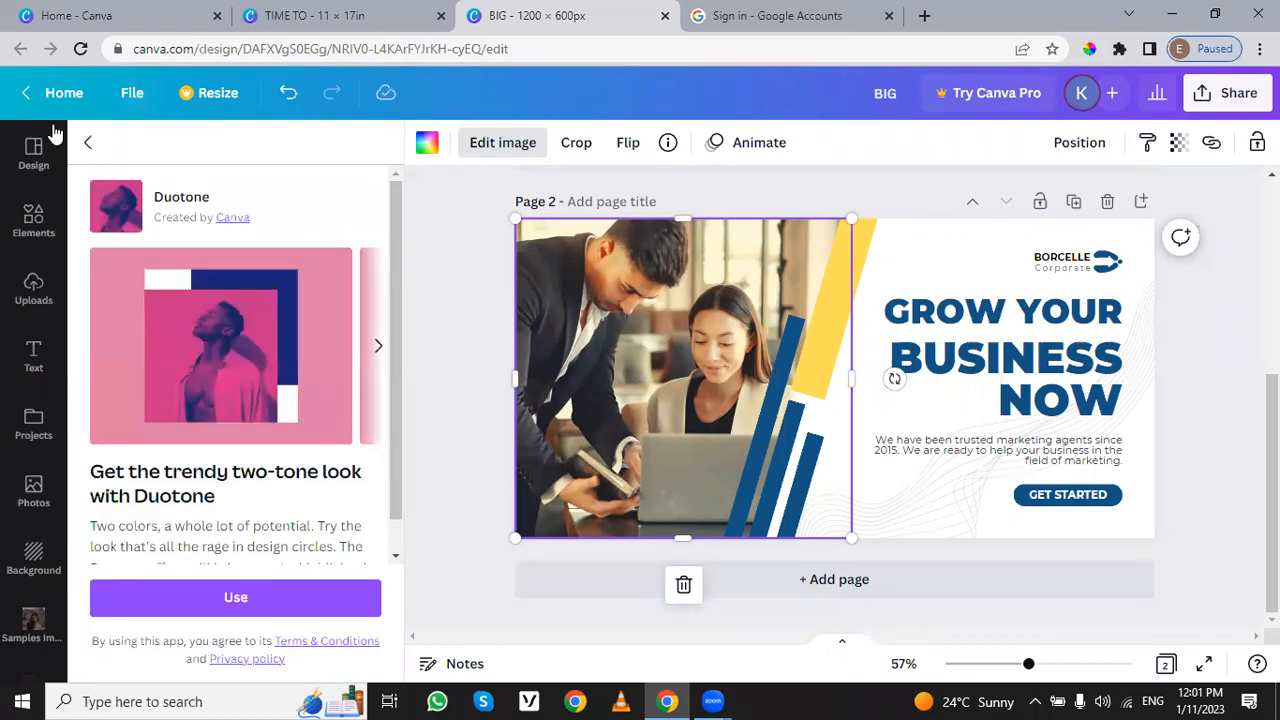
left_click(88, 142)
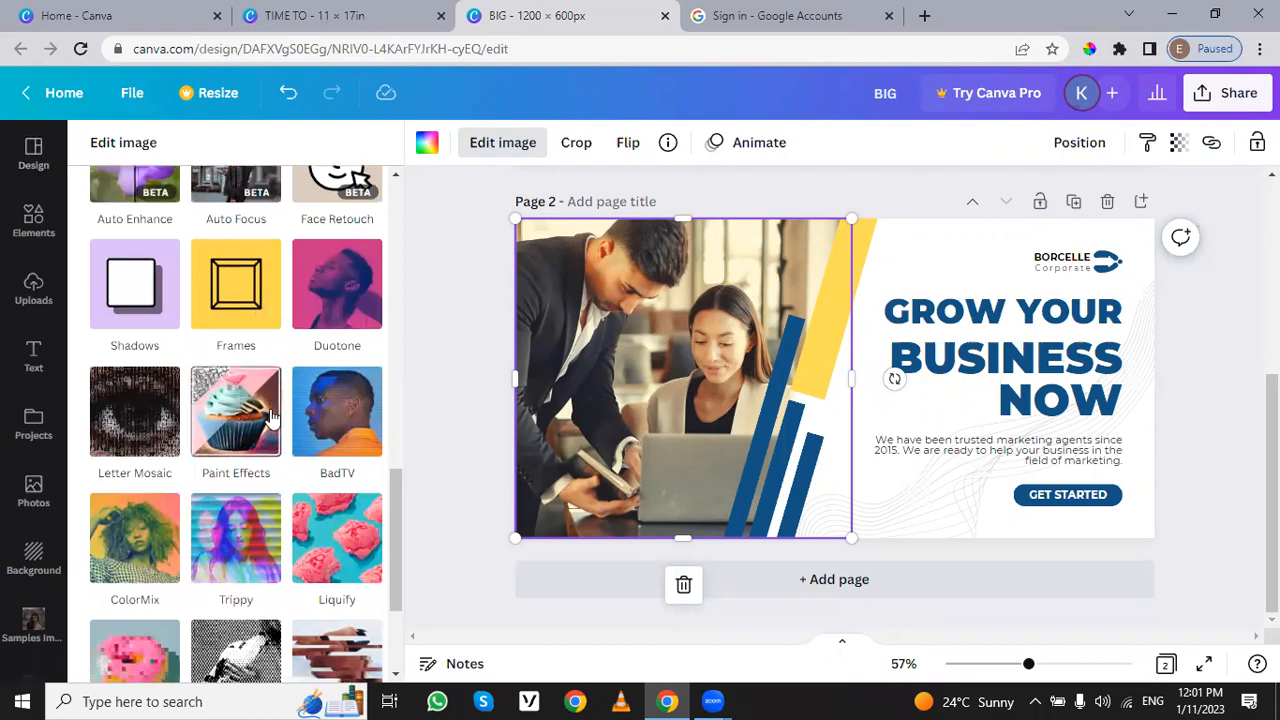
scroll(270, 418, "down", 2)
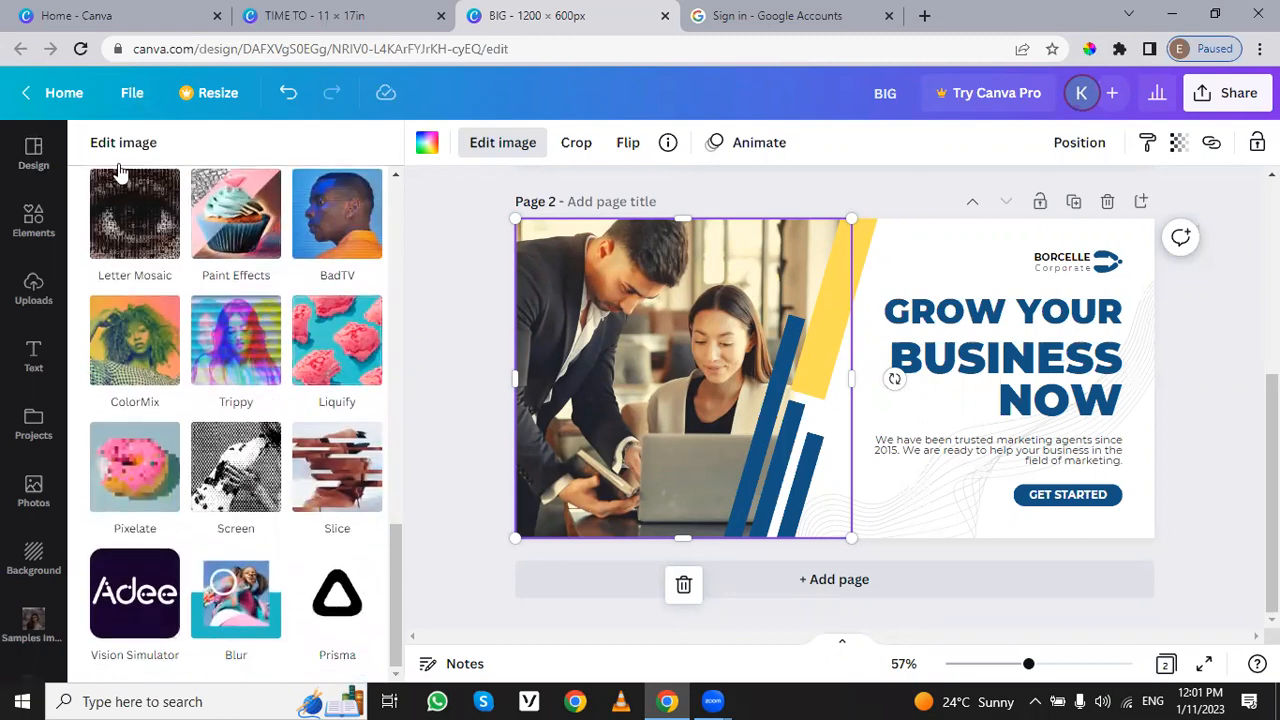
Step: Browse the elements library and the available banner templates
left_click(30, 218)
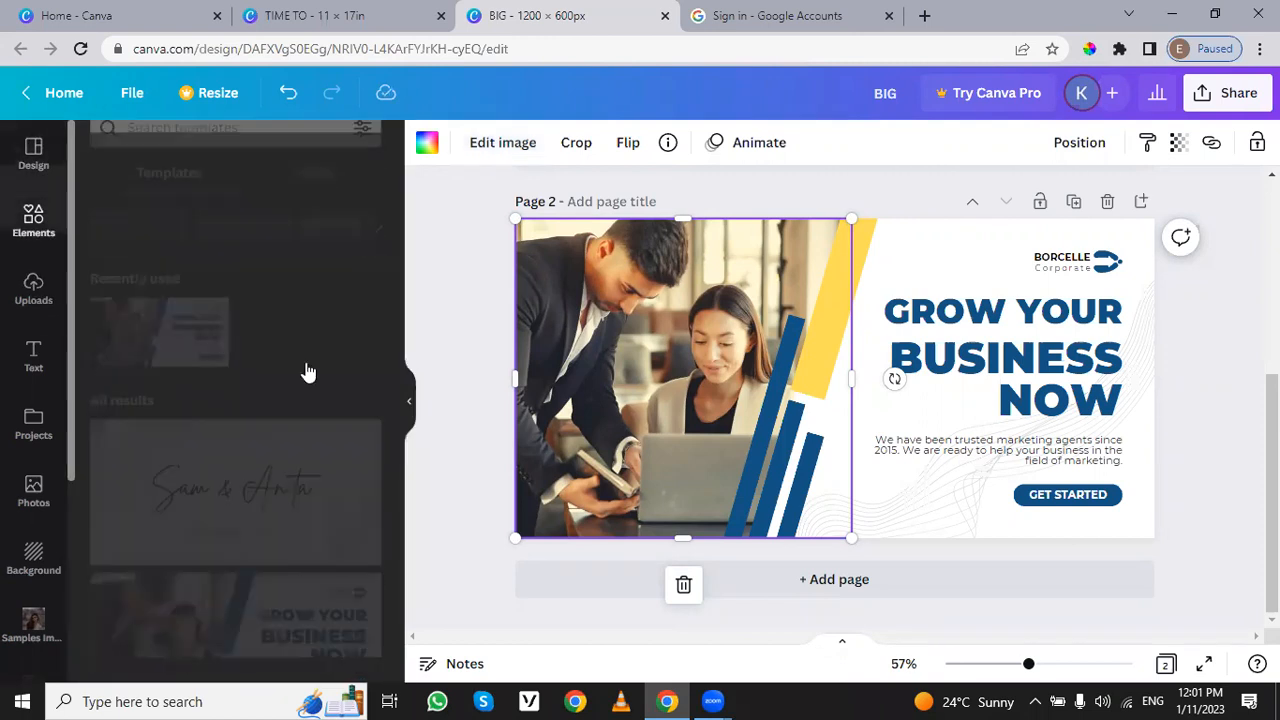
scroll(220, 477, "down", 3)
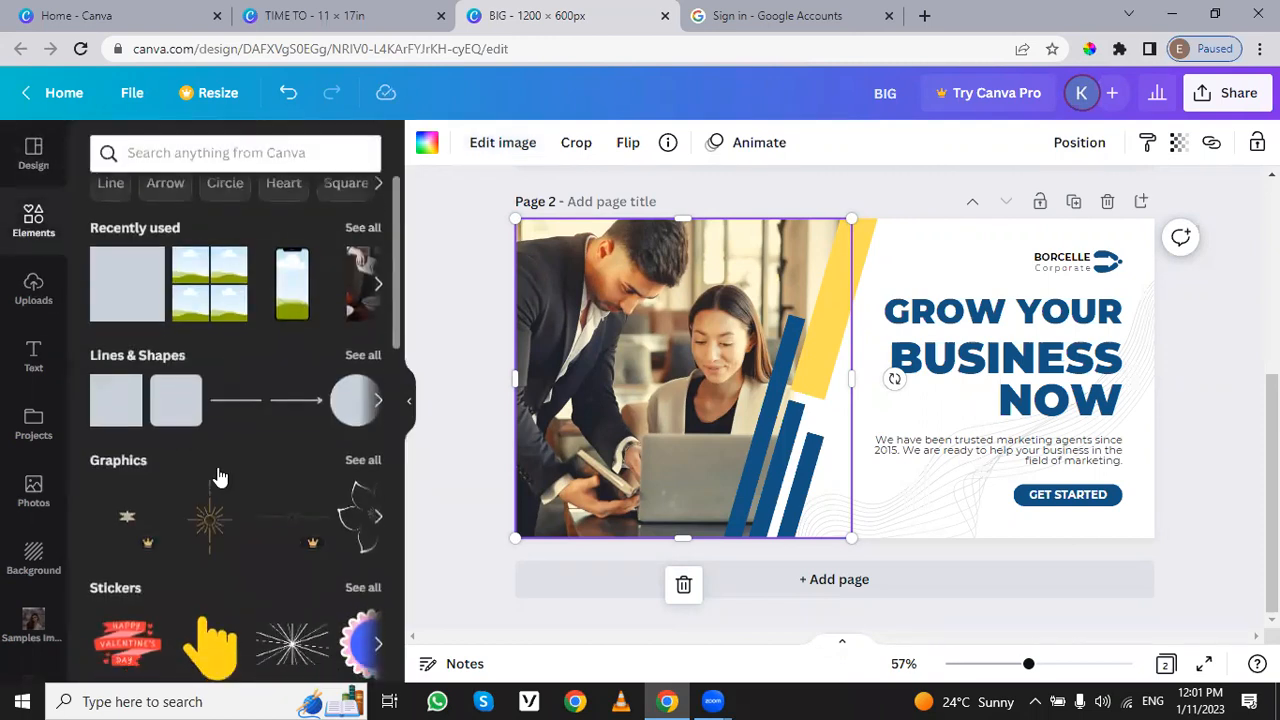
left_click(33, 156)
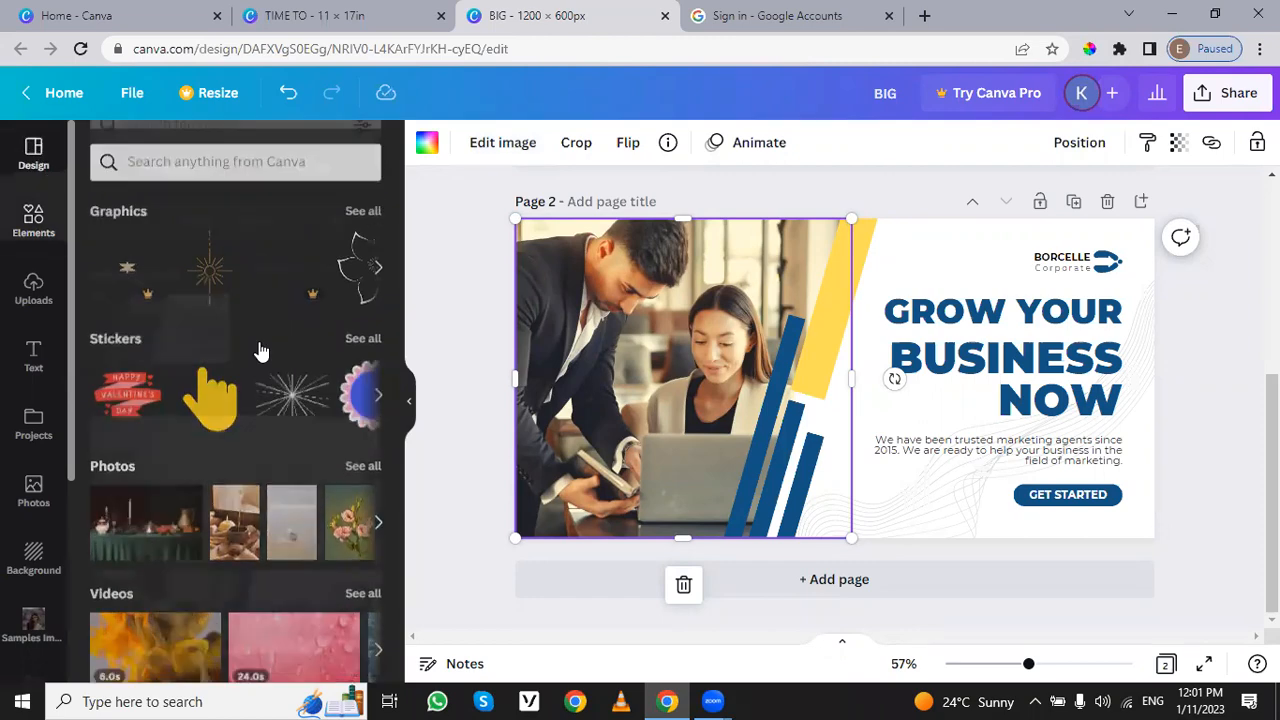
scroll(316, 465, "down", 5)
scroll(316, 465, "down", 3)
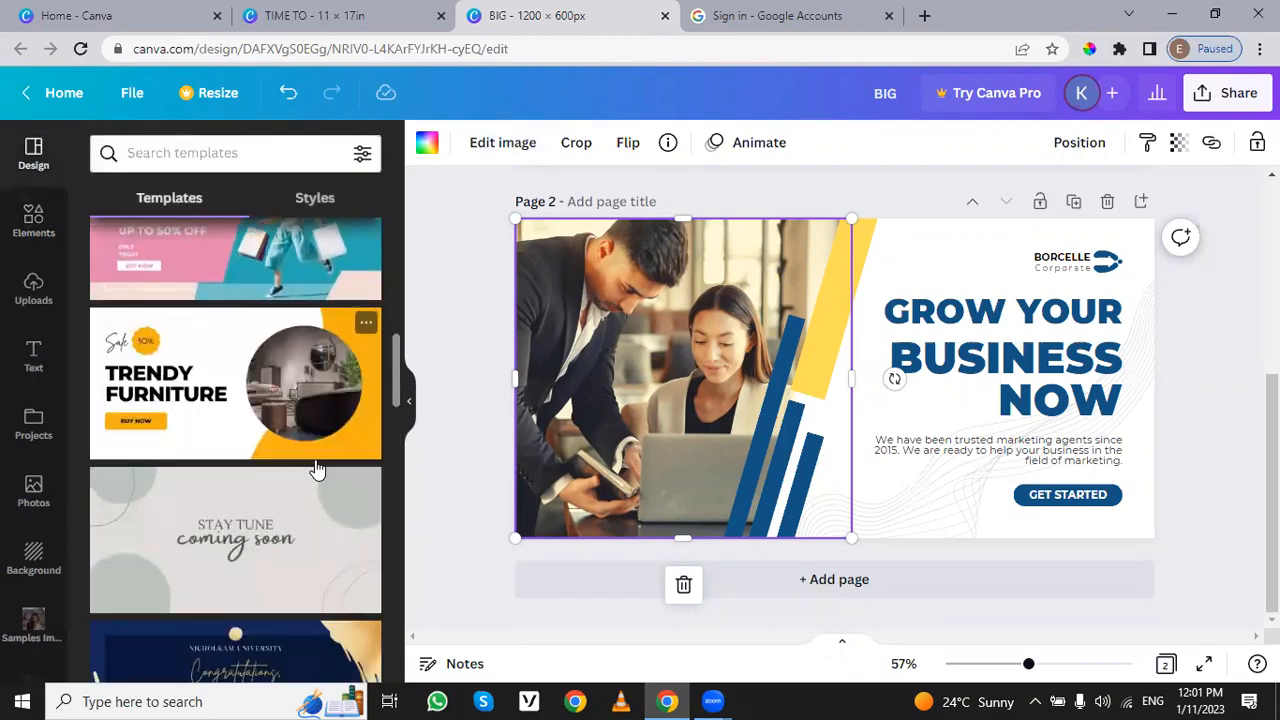
scroll(316, 470, "down", 3)
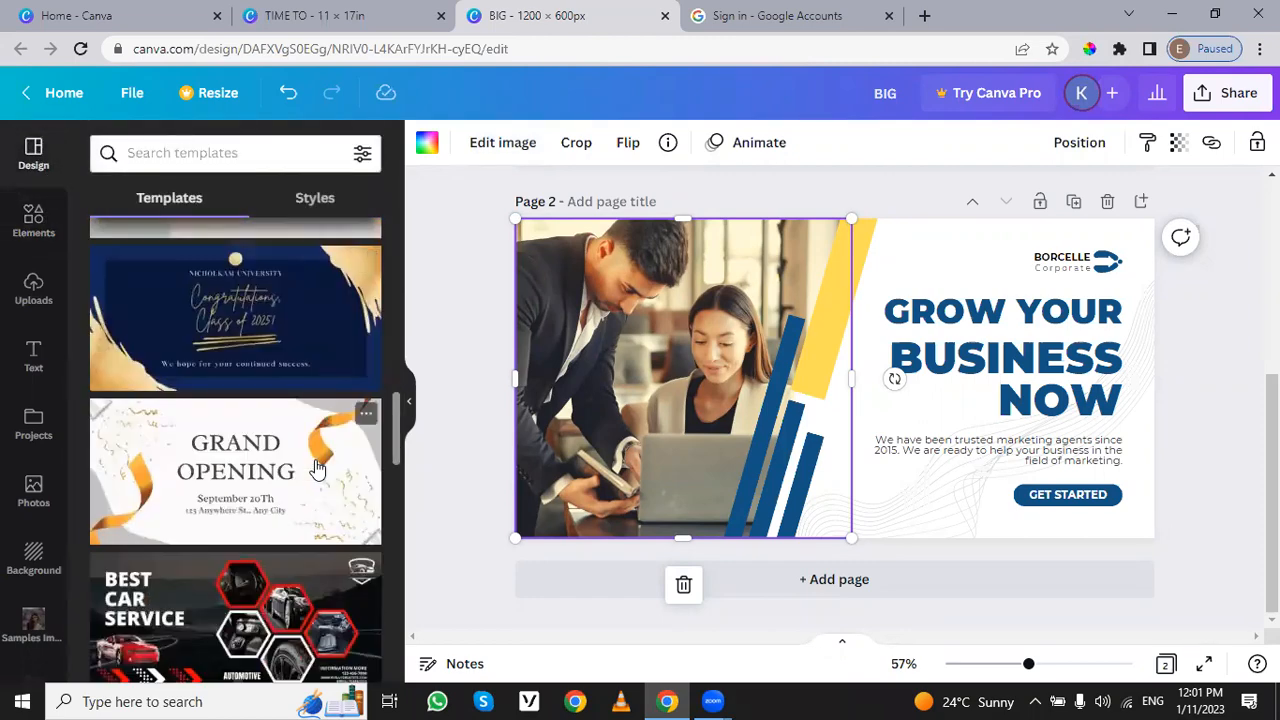
scroll(316, 472, "down", 3)
scroll(316, 474, "down", 2)
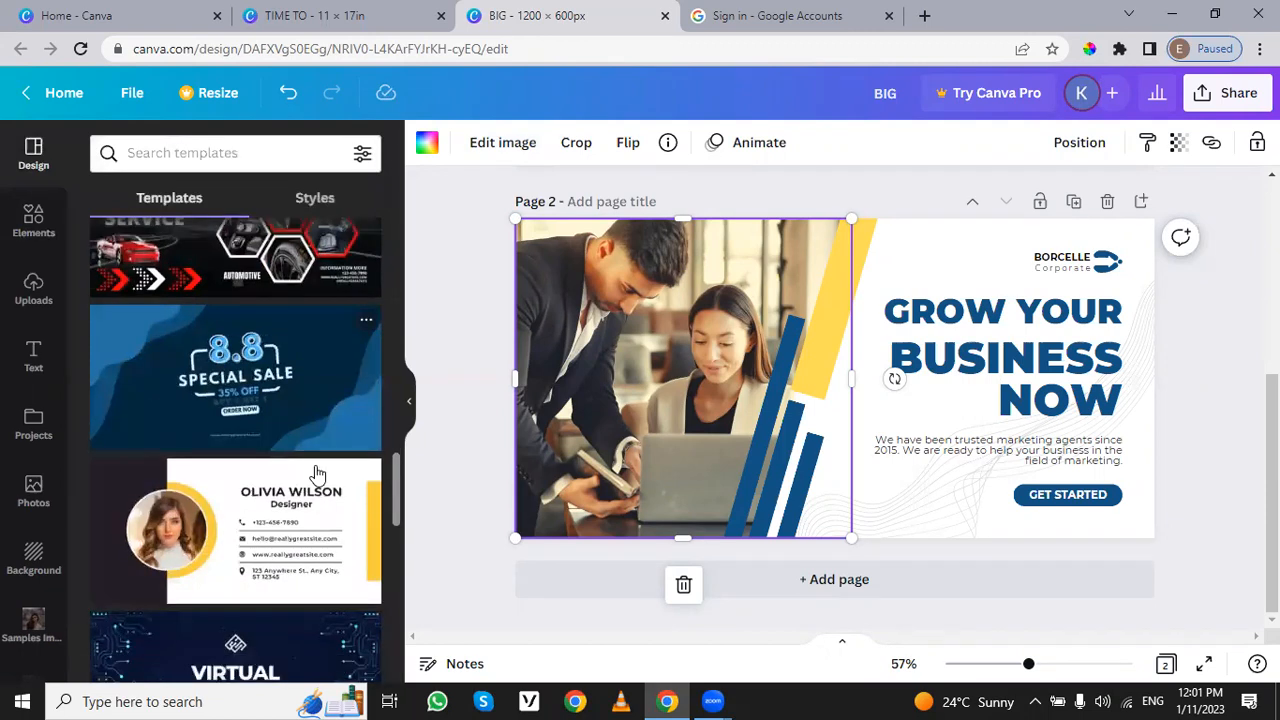
Step: Search the templates for "food" and look through the matching designs
left_click(273, 162)
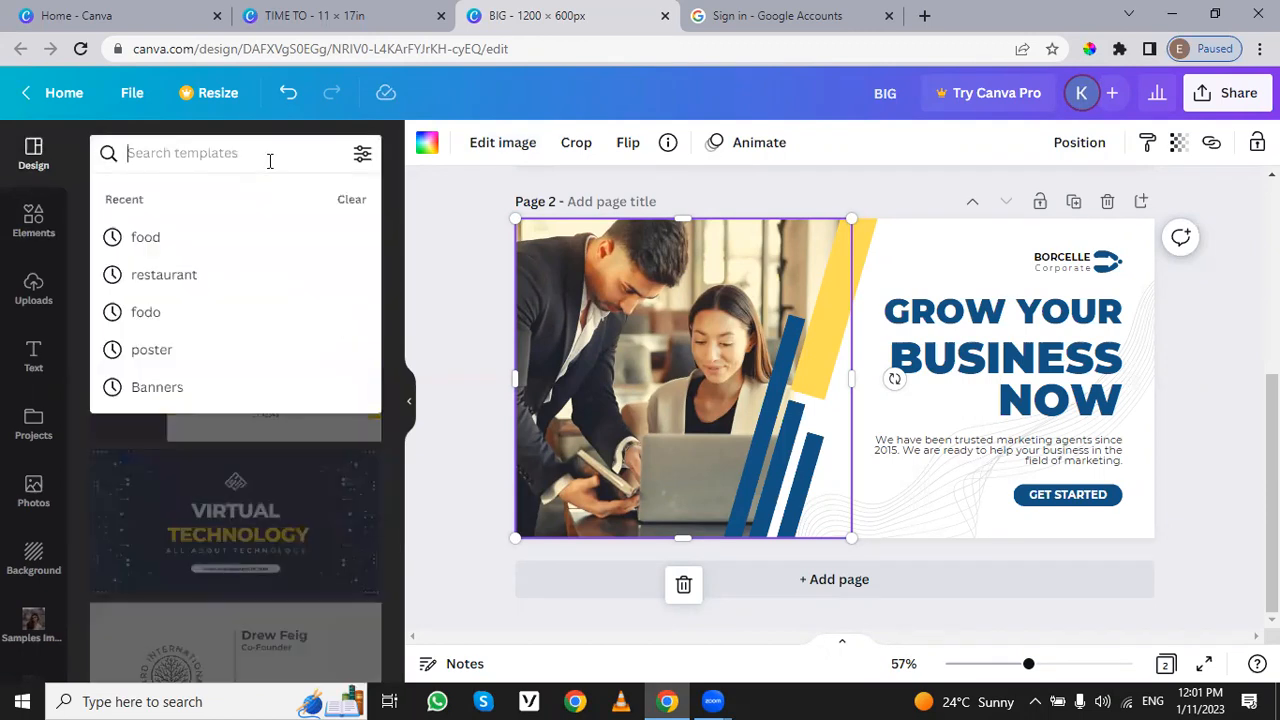
type("food")
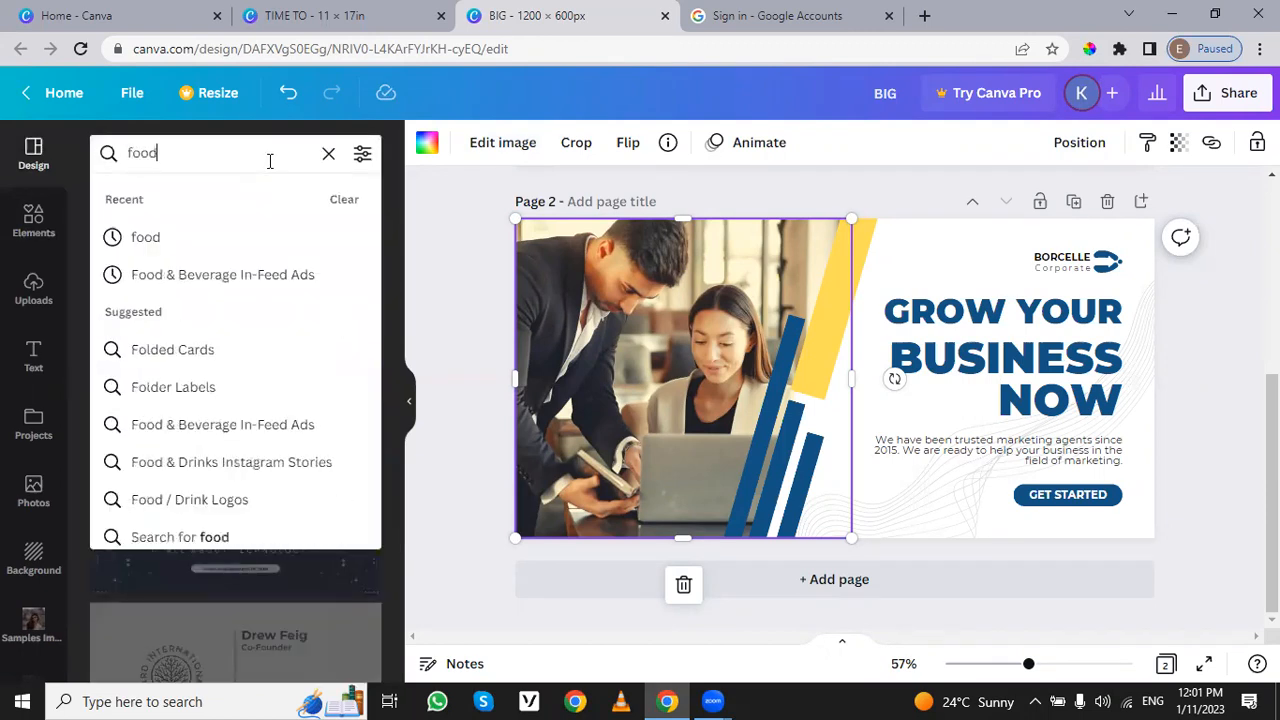
key("Return")
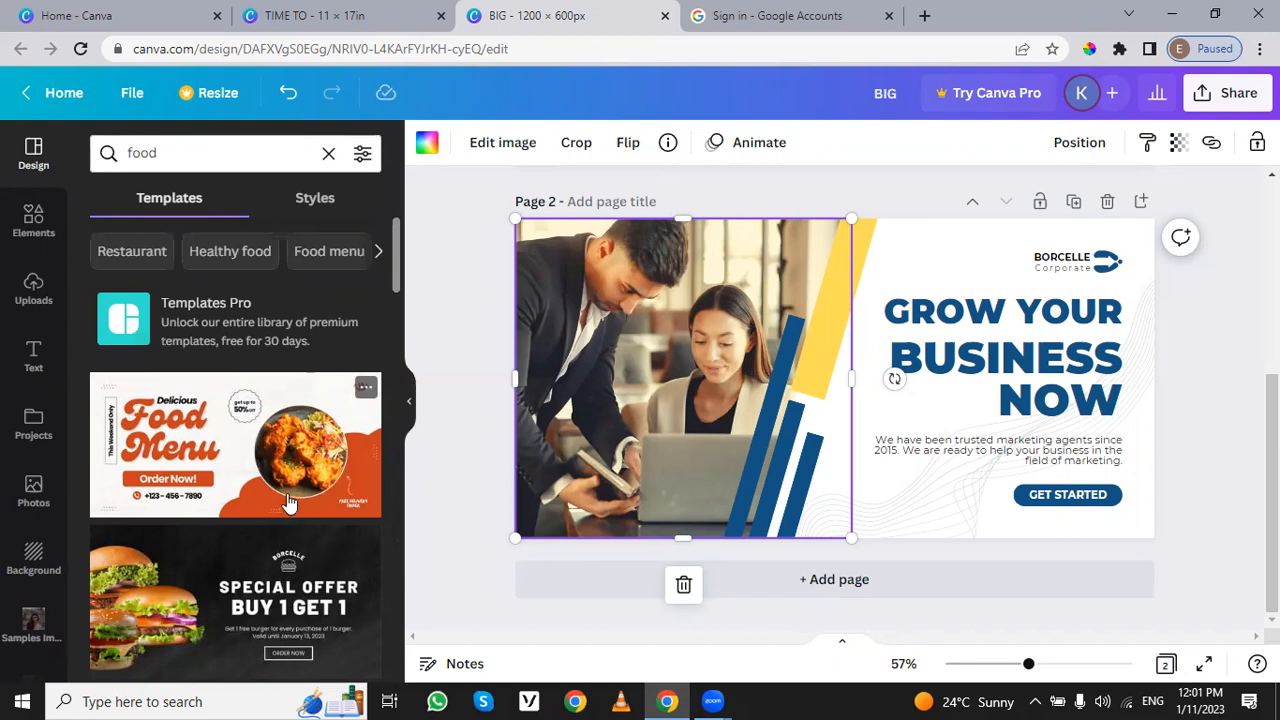
scroll(288, 500, "down", 1)
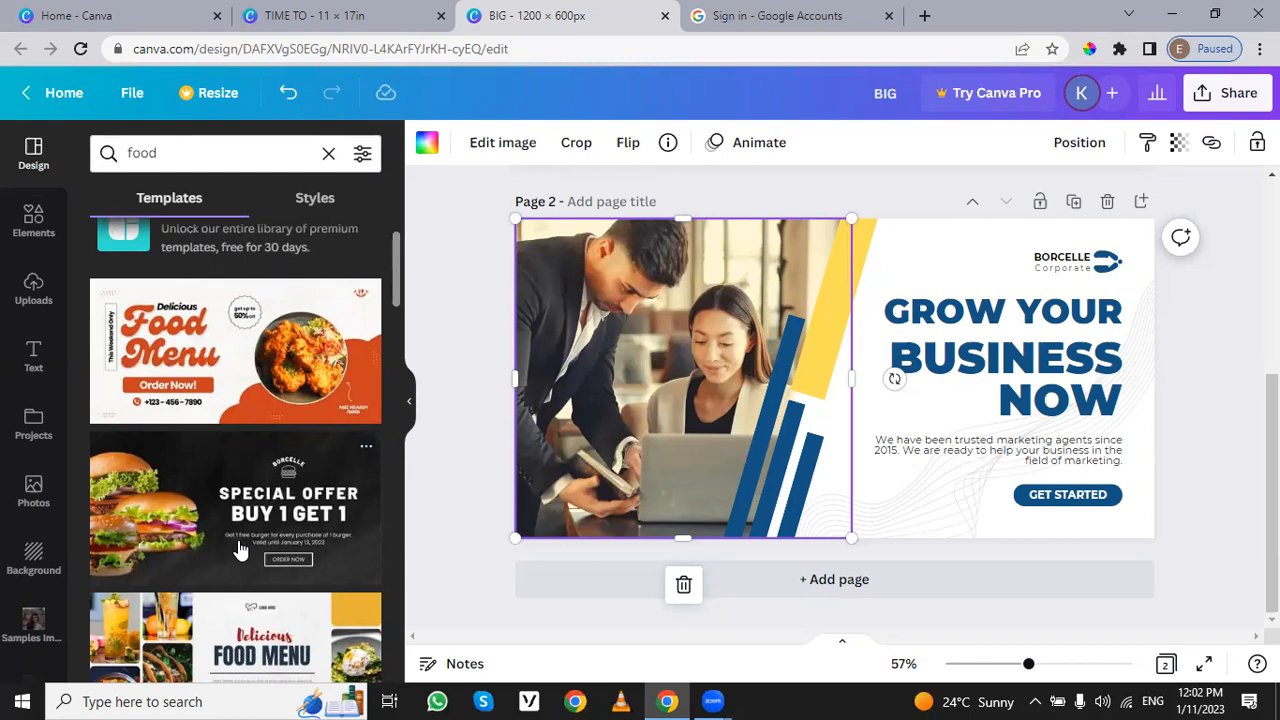
Step: Look through the food templates, opening the Delicious Food Menu design and dismissing the offer to add it as a page
scroll(255, 545, "down", 3)
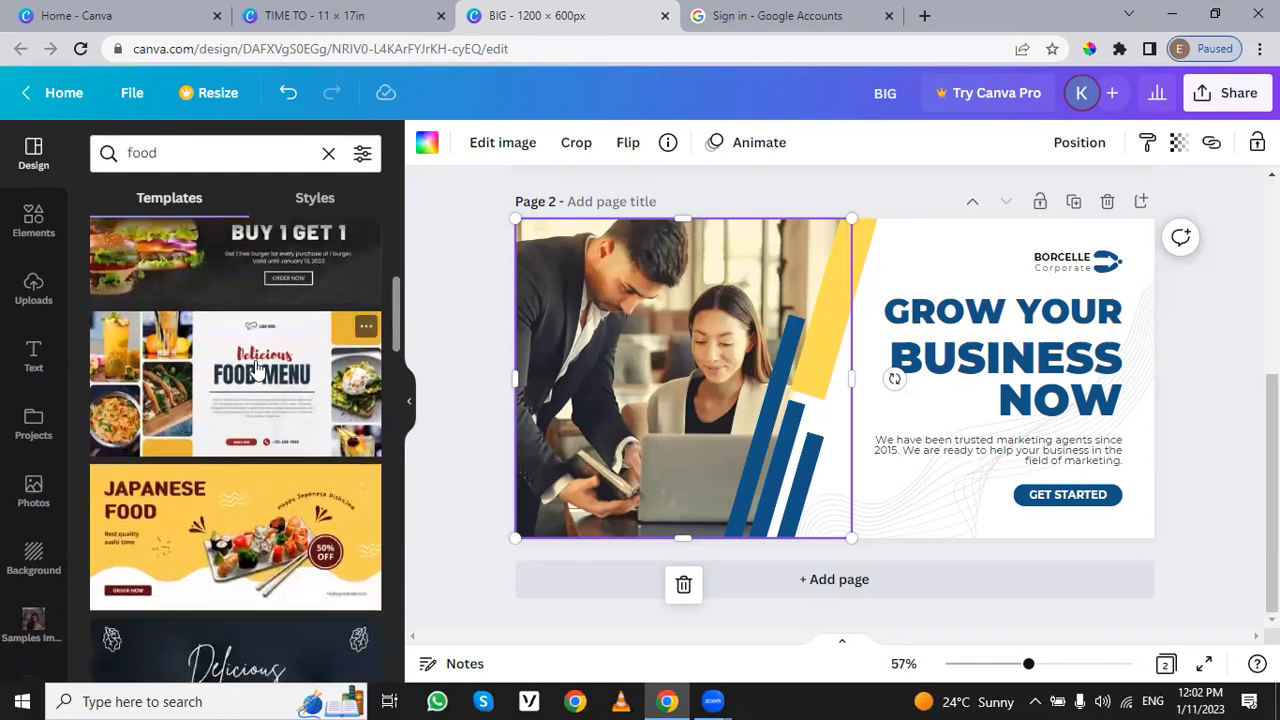
left_click(258, 369)
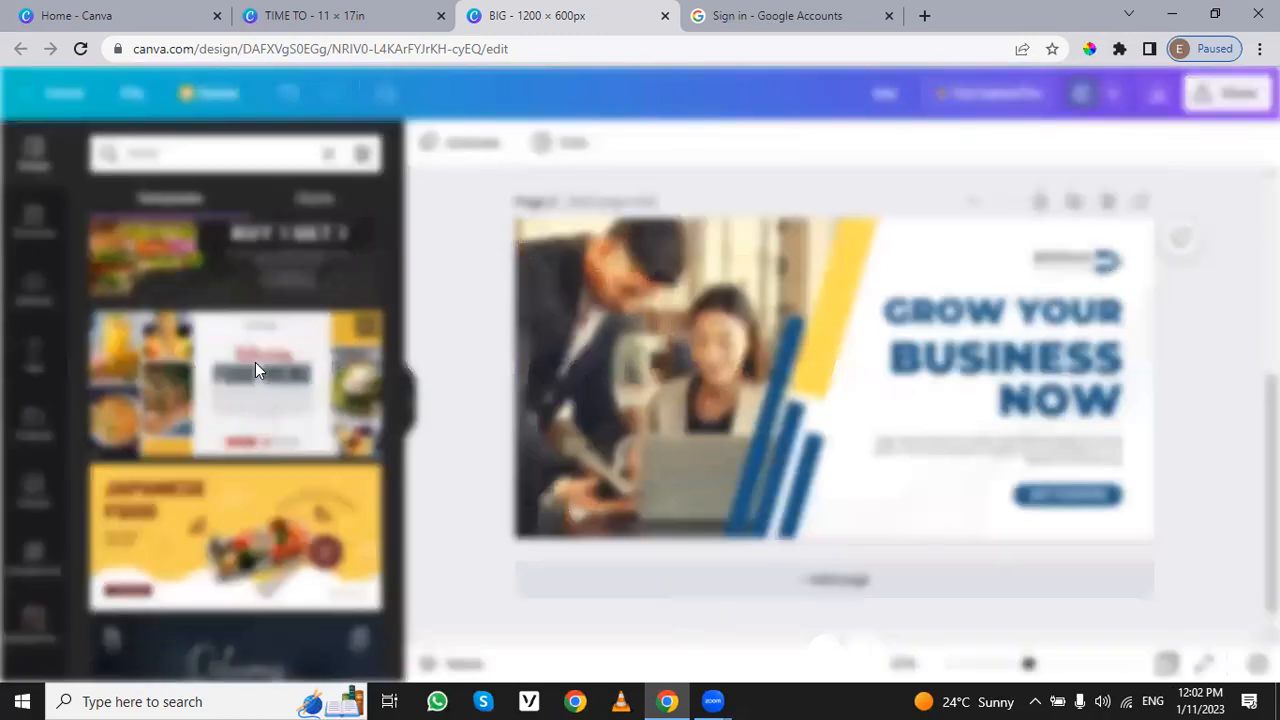
left_click(846, 303)
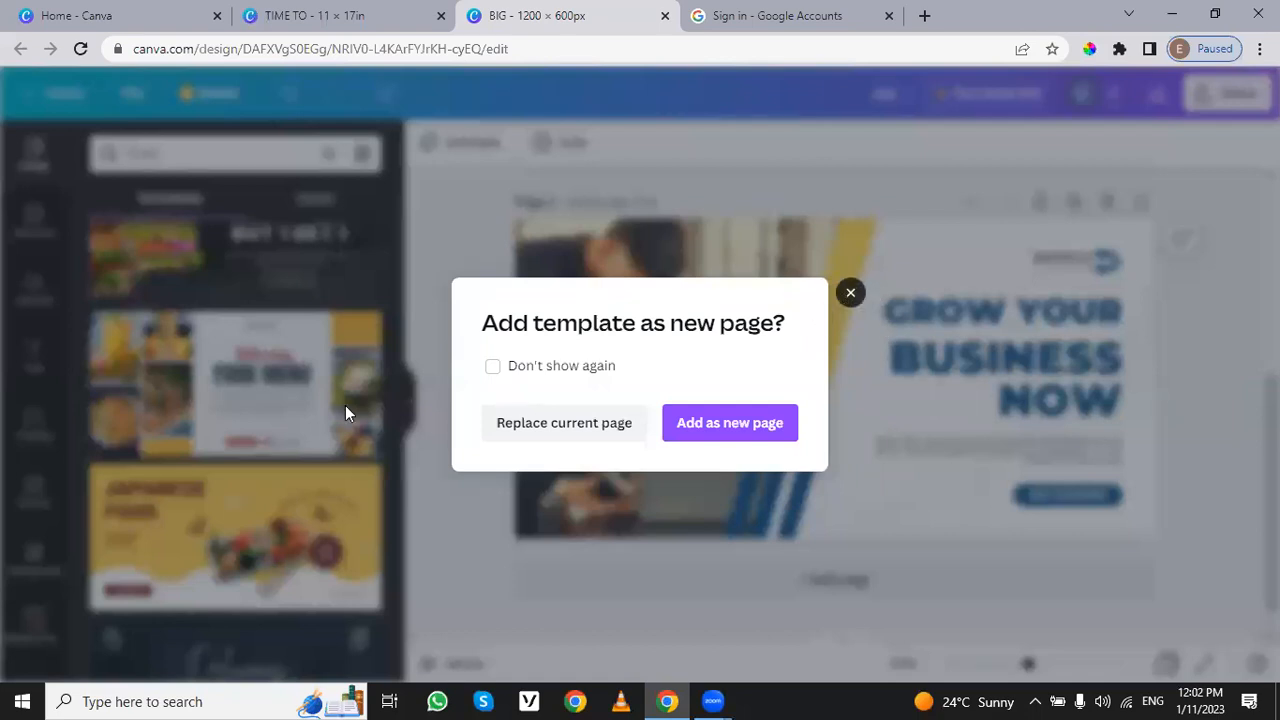
scroll(257, 430, "down", 4)
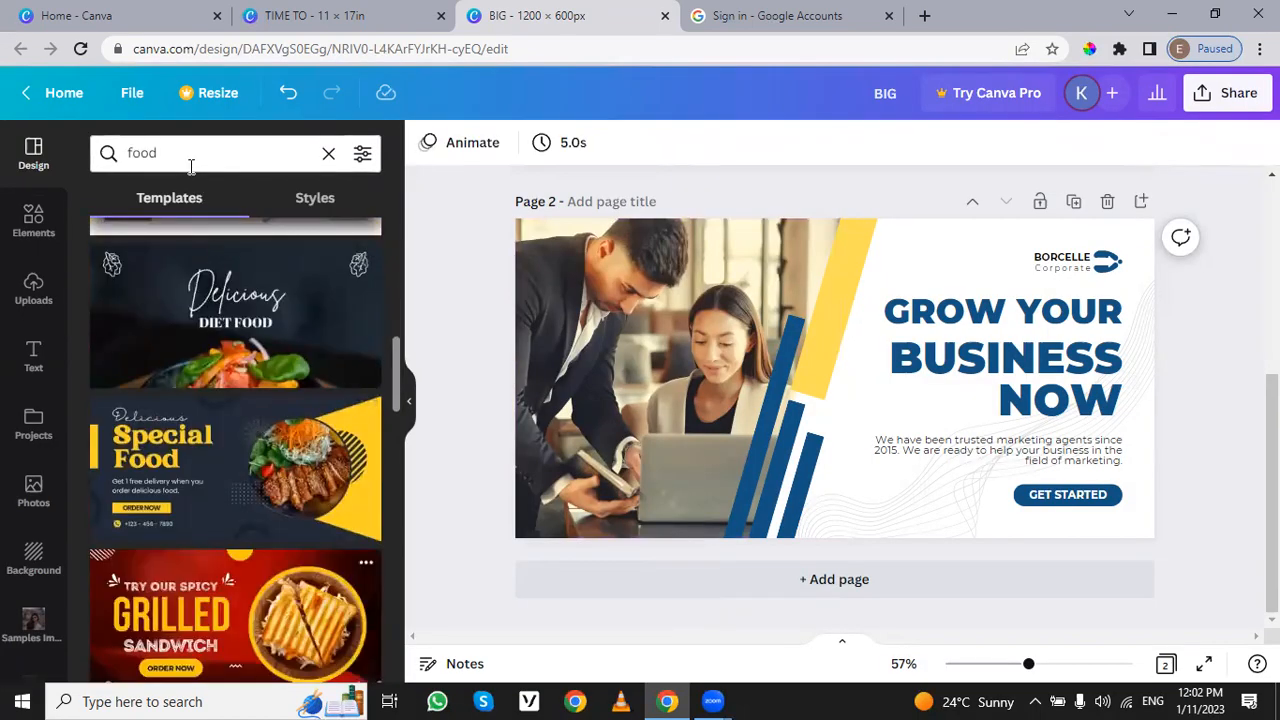
Step: Search the templates for the suggested term Resumes, and repeat the search with "cv"
left_click(180, 156)
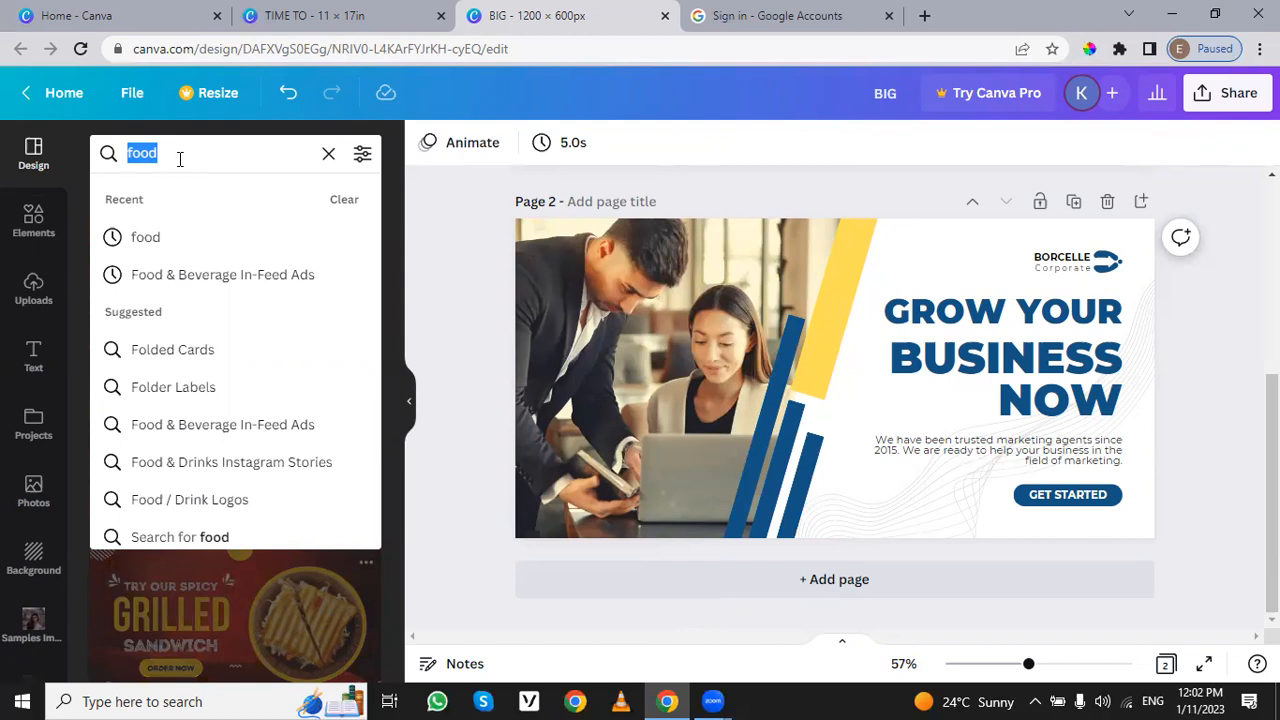
type("cv")
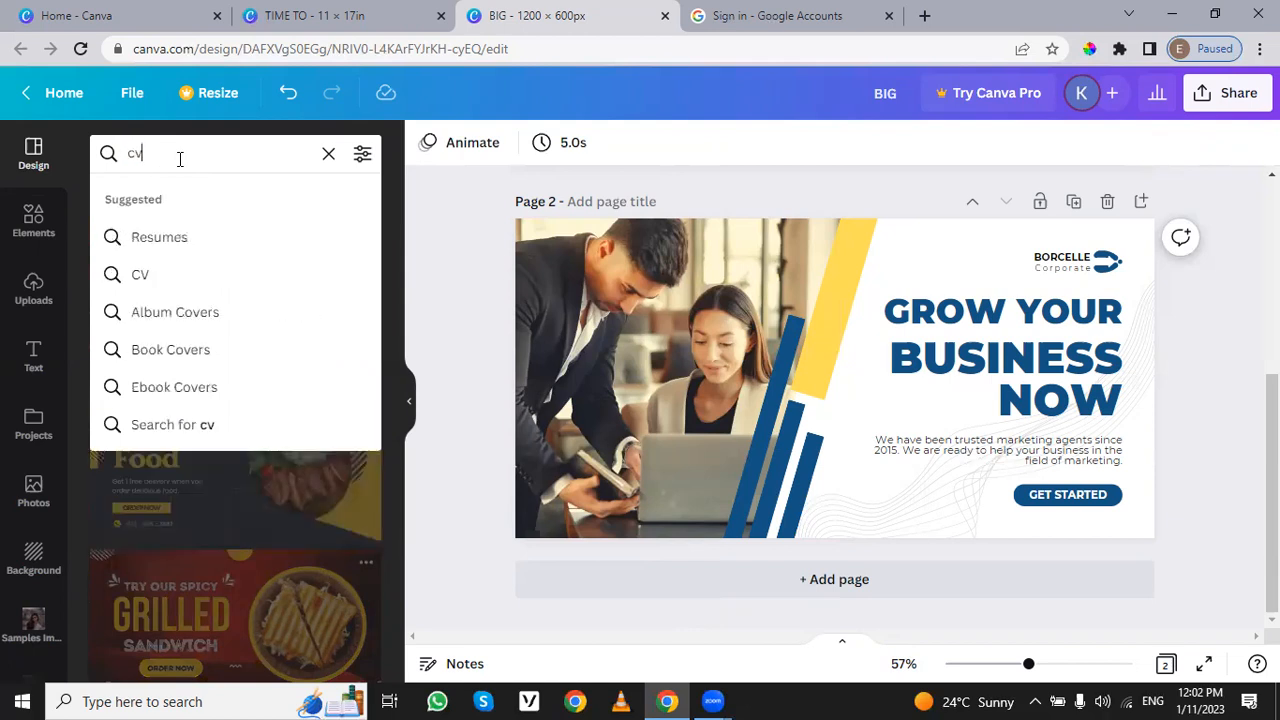
key("Down")
key("Return")
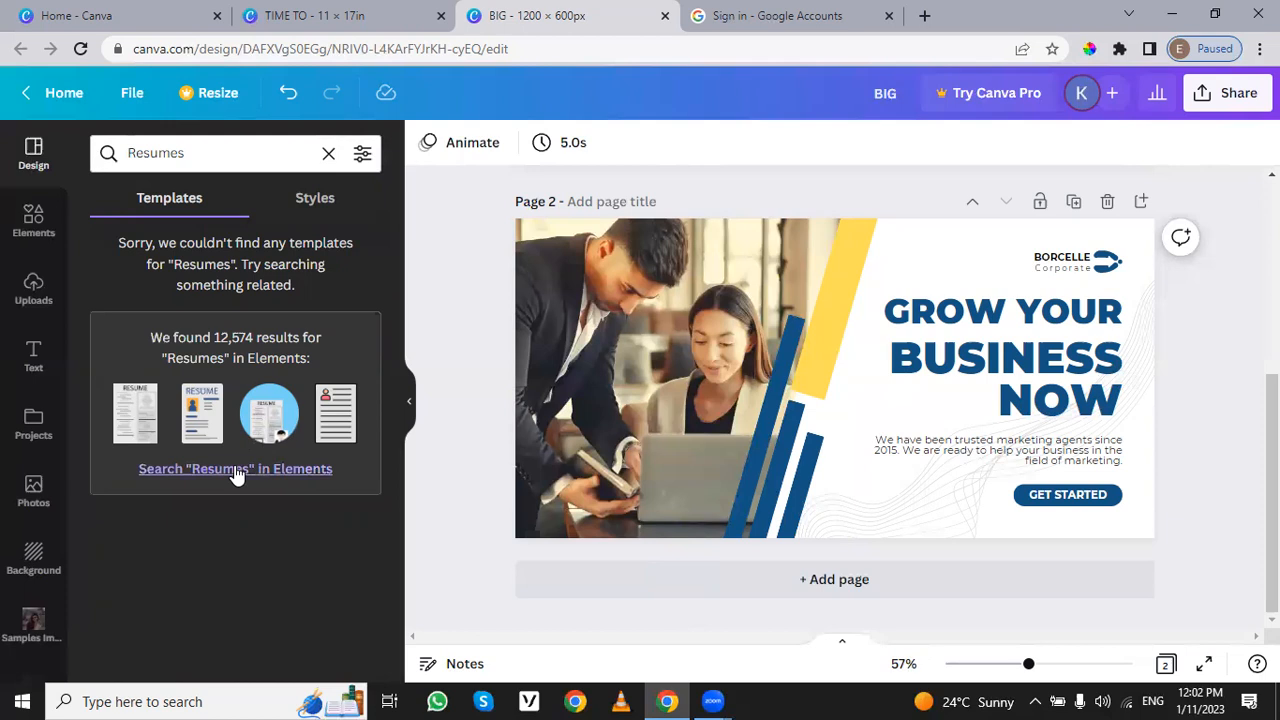
left_click(185, 152)
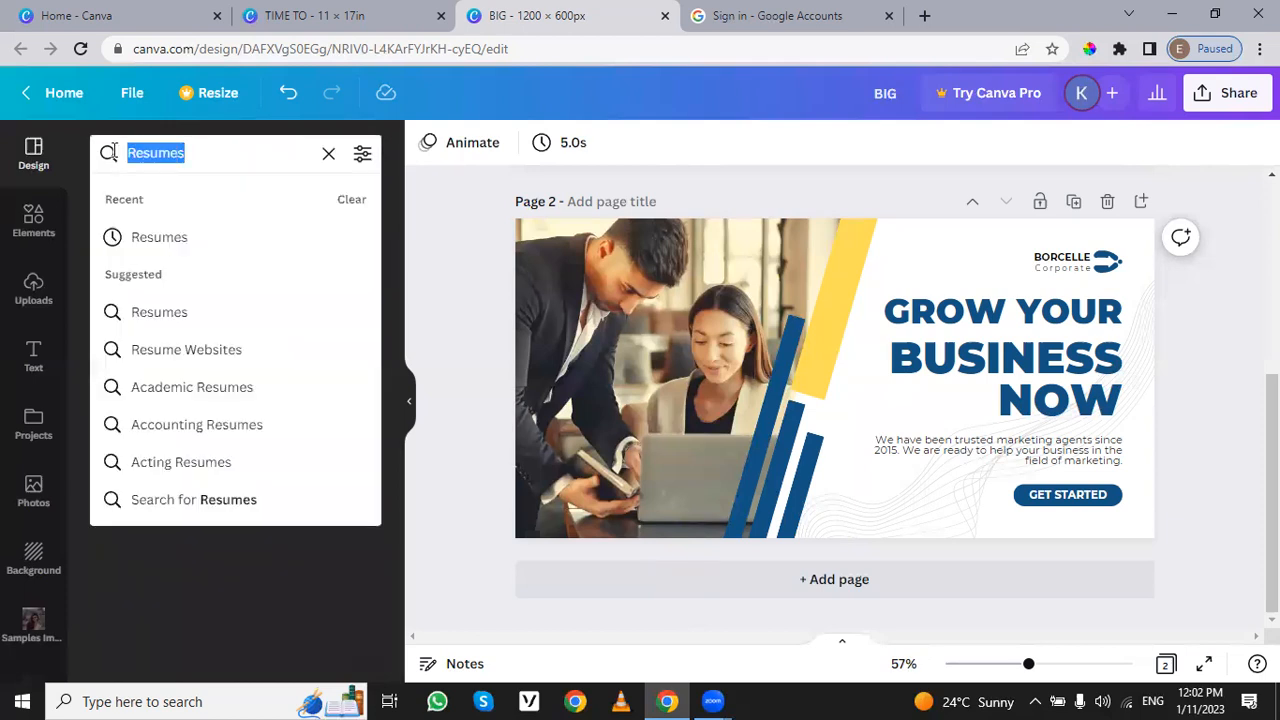
type("cv")
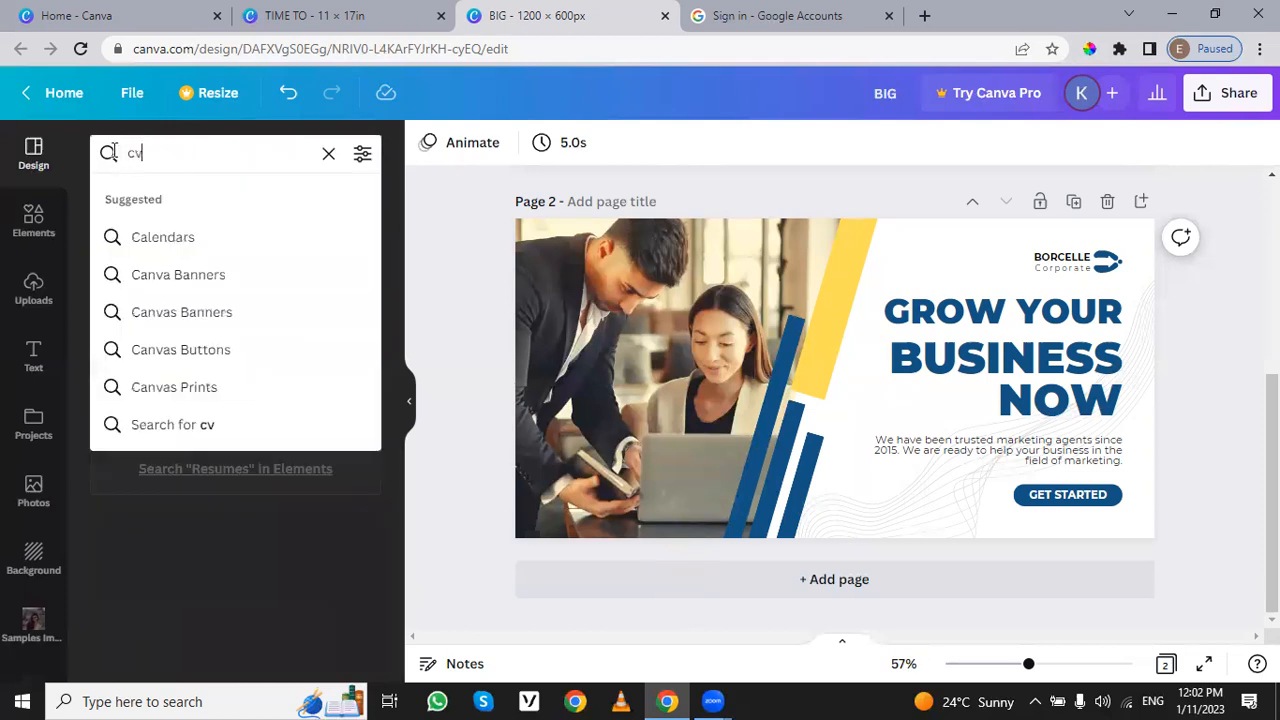
key("Return")
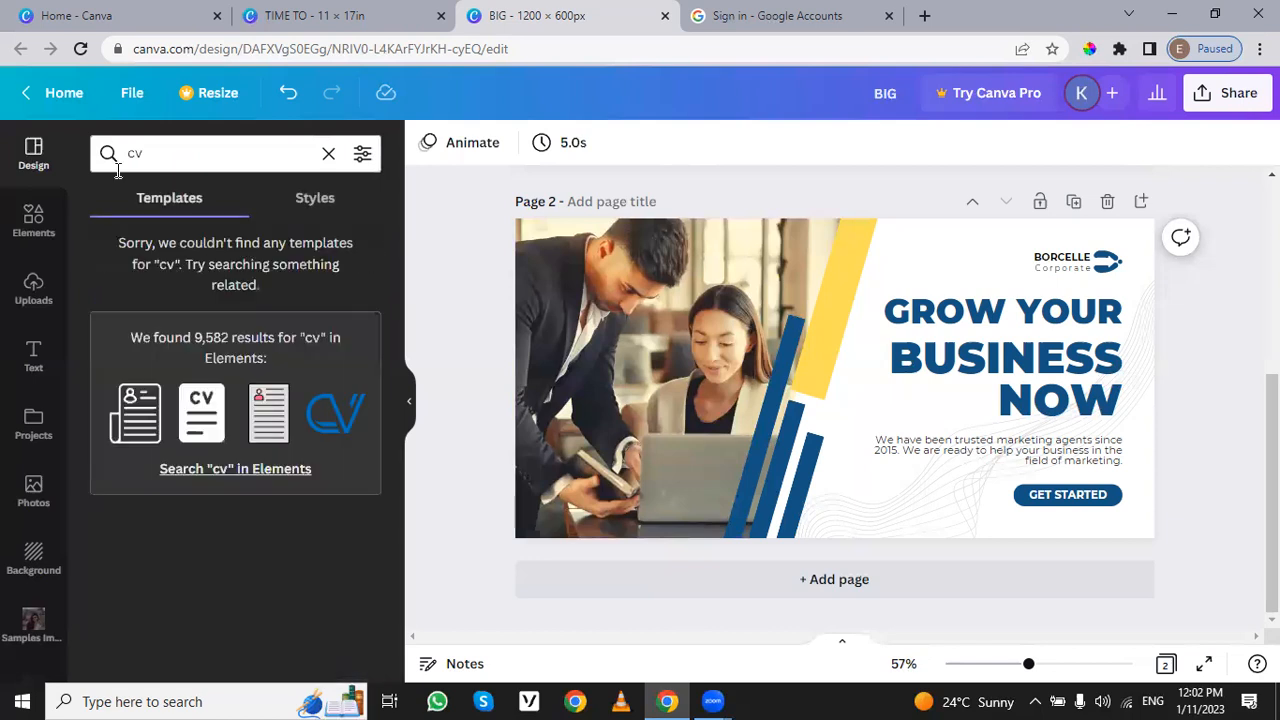
Step: Search the templates for the Business Cards suggestion offered for "visiting"
left_click(142, 154)
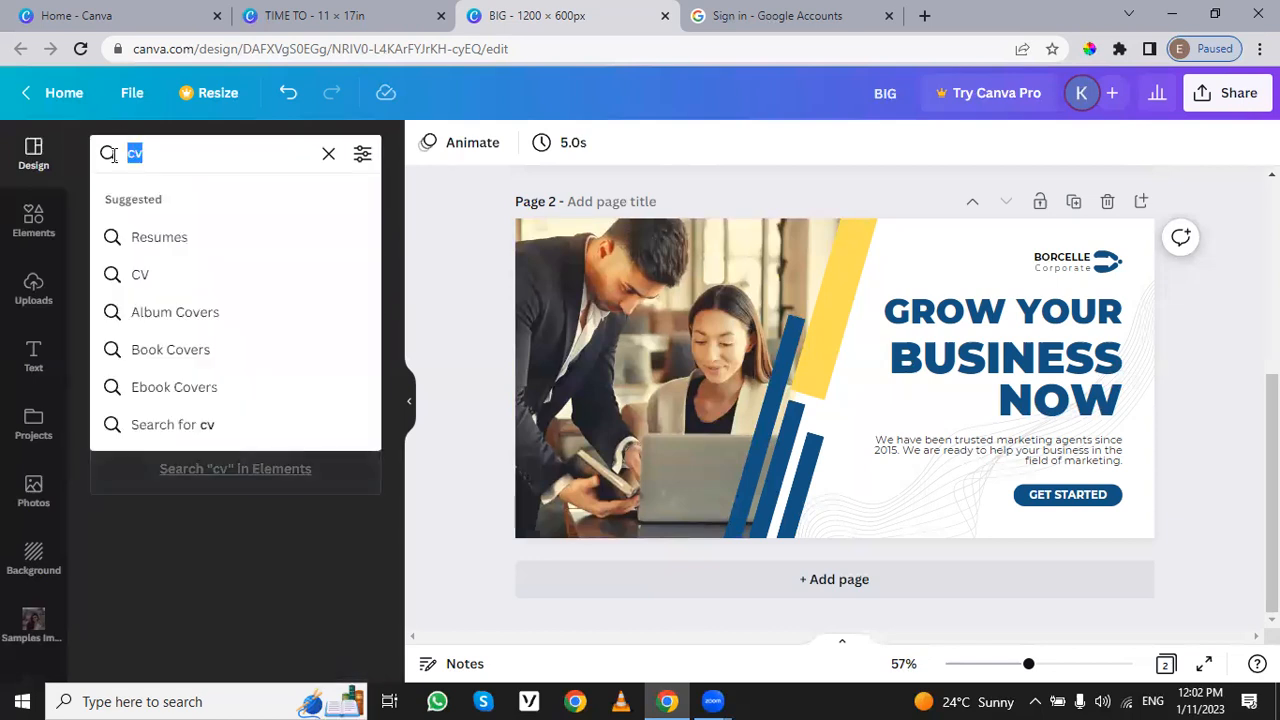
type("vis")
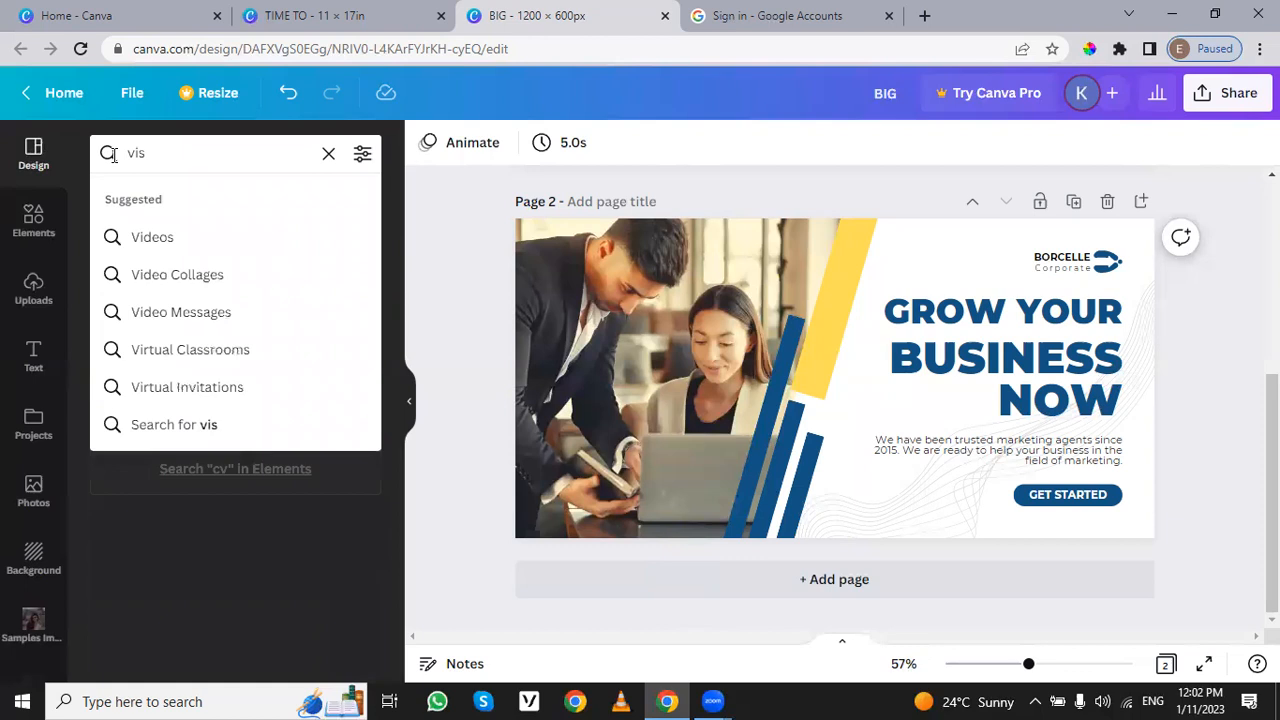
type("iting")
key("Down")
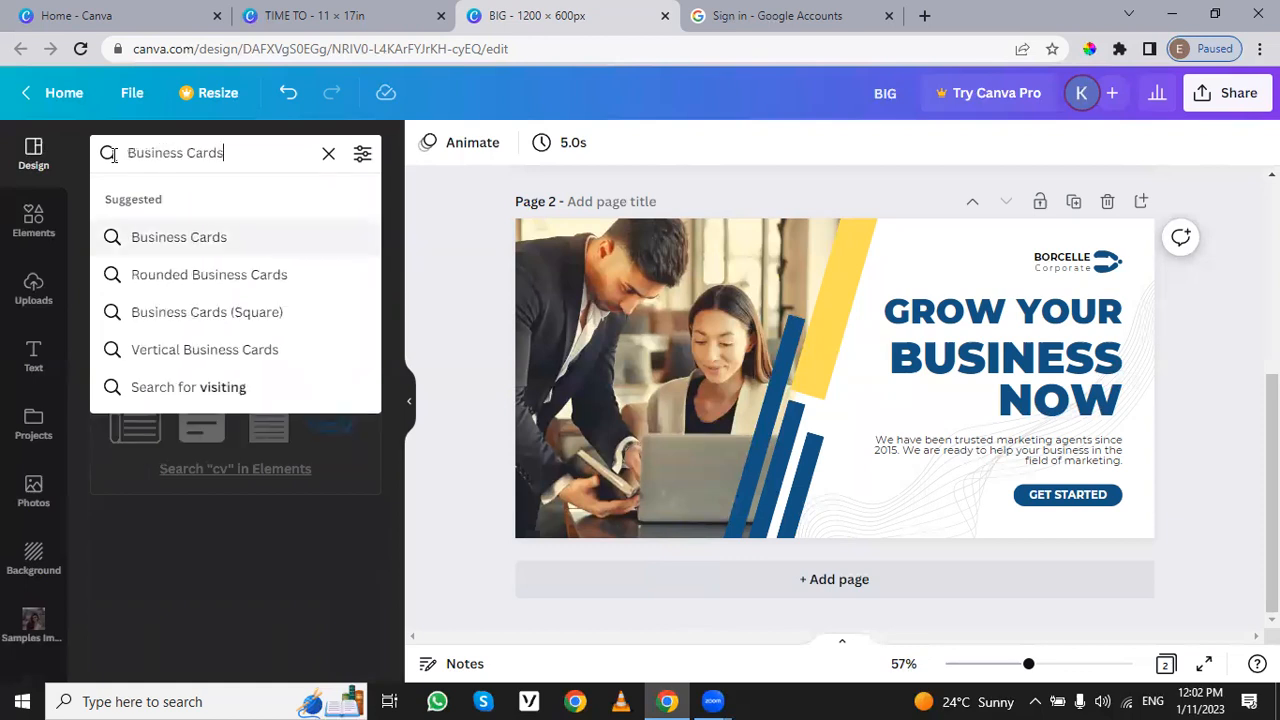
key("Return")
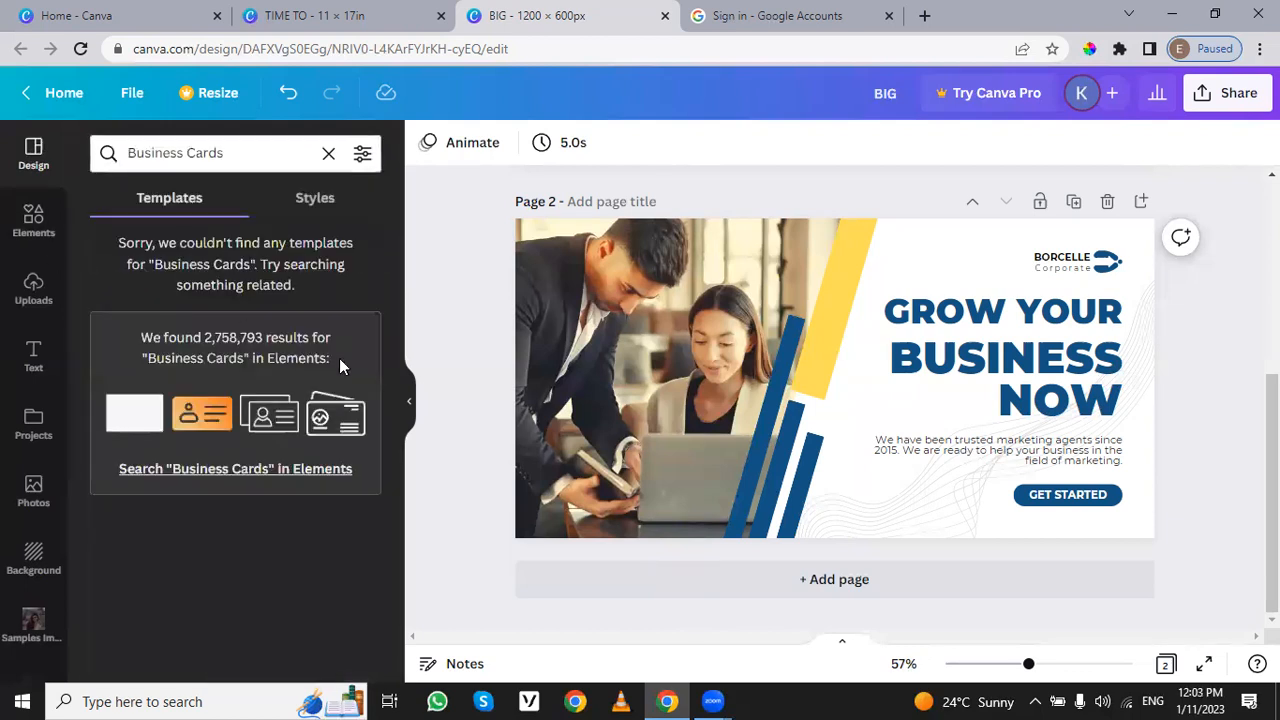
Step: Extend the Business Cards search to the elements library and look through the graphics, photos, videos and audio
left_click(266, 477)
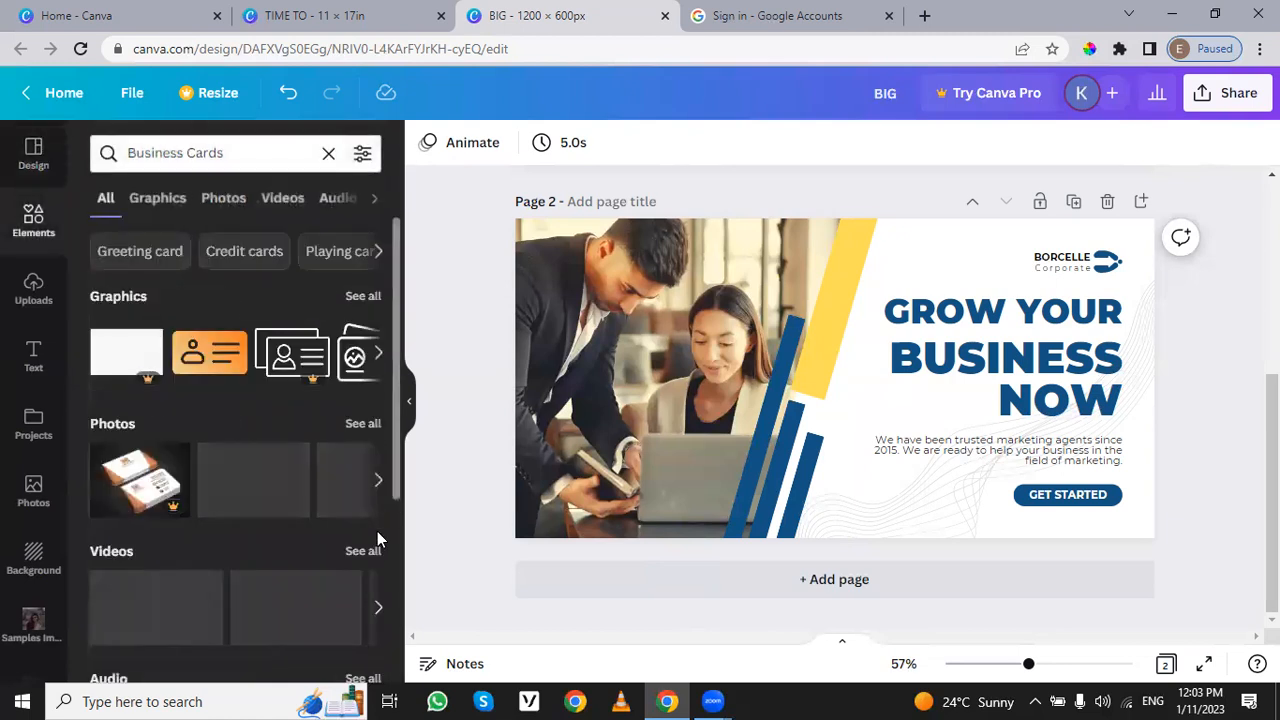
scroll(262, 416, "down", 2)
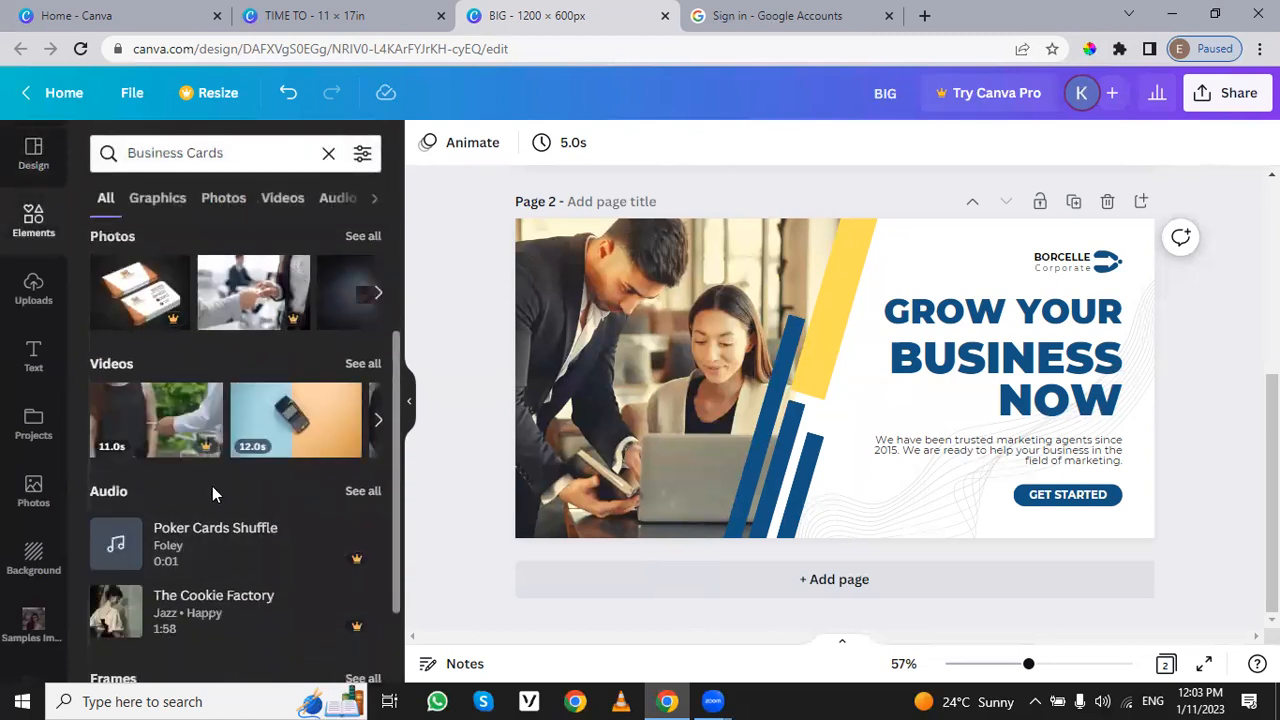
scroll(212, 486, "down", 1)
scroll(212, 486, "up", 3)
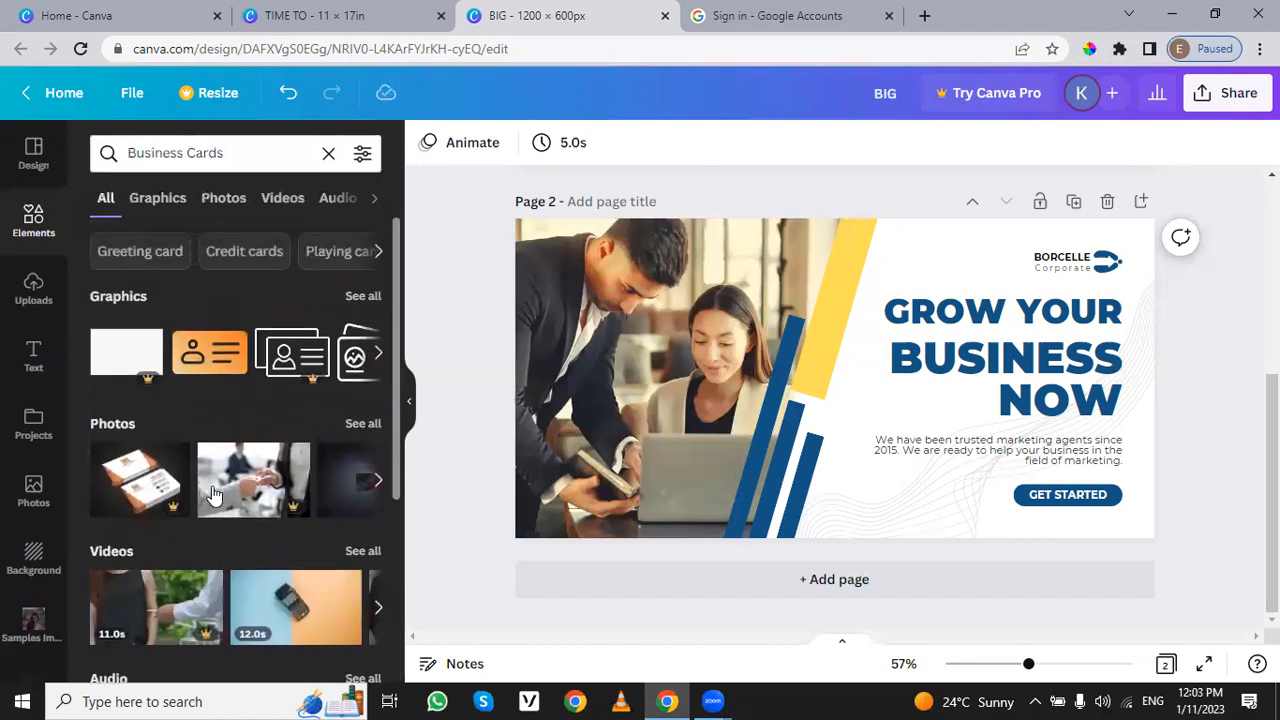
left_click(276, 153)
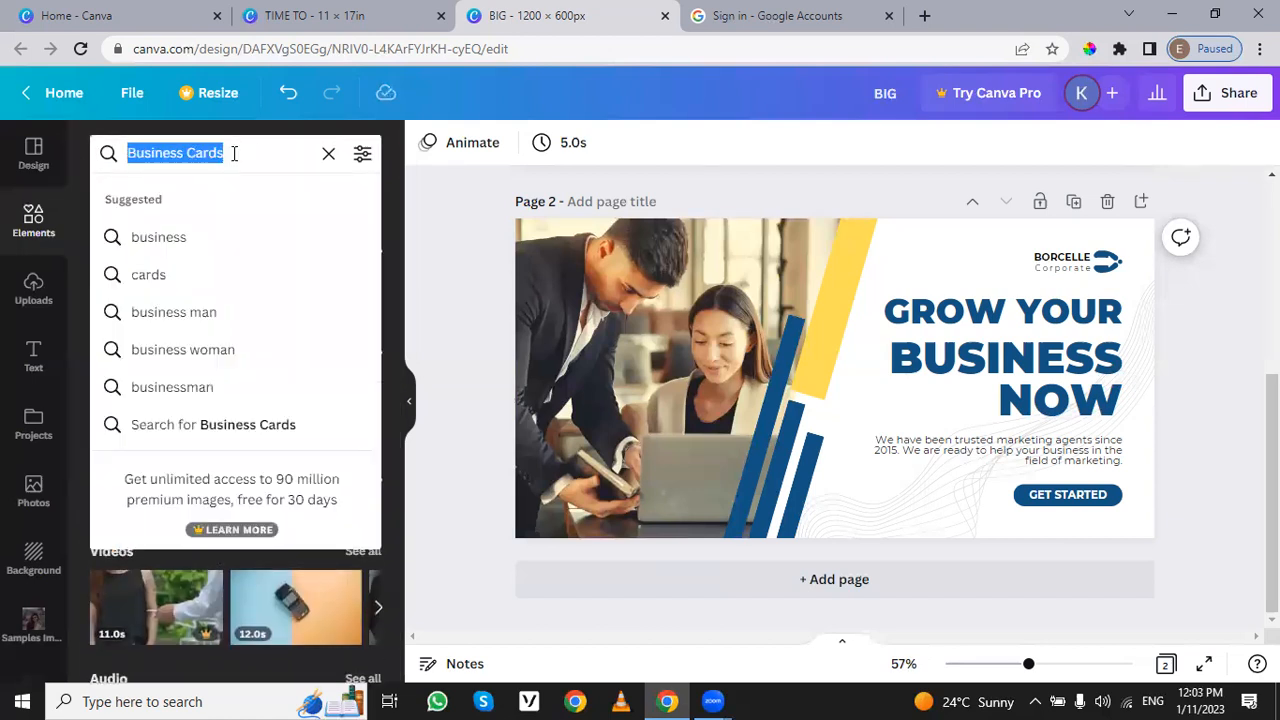
type("re")
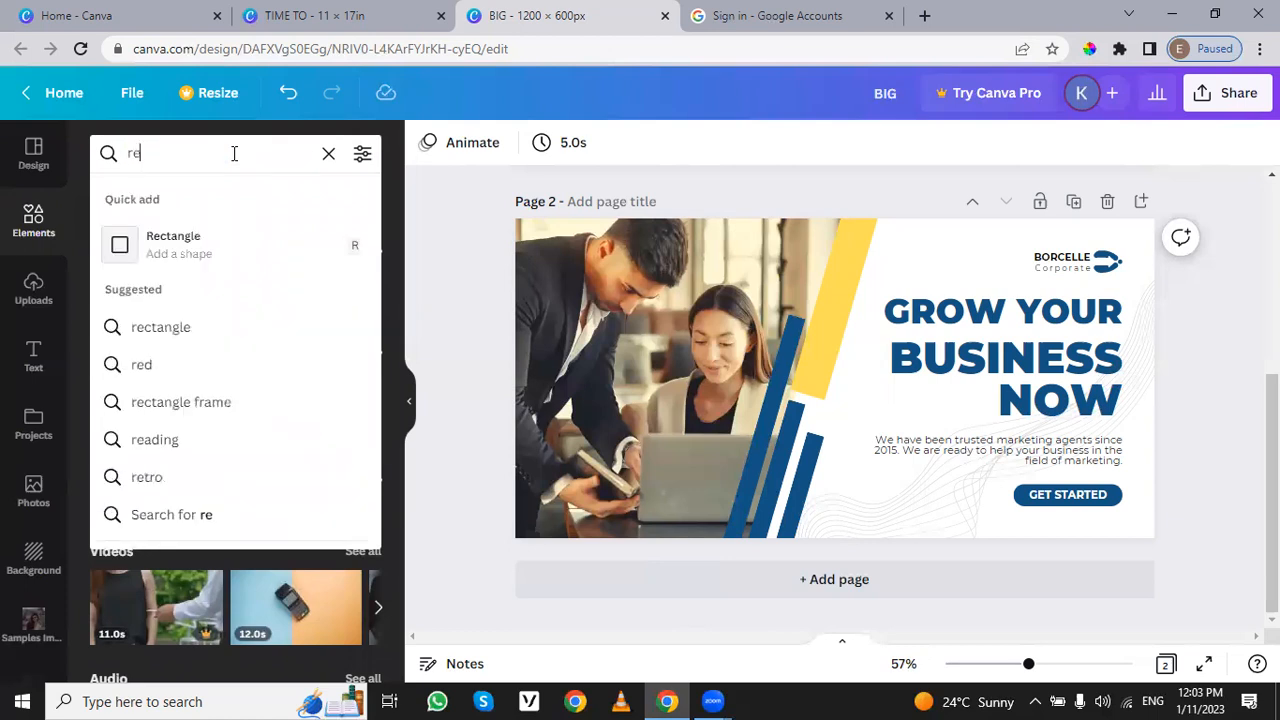
type("alsta")
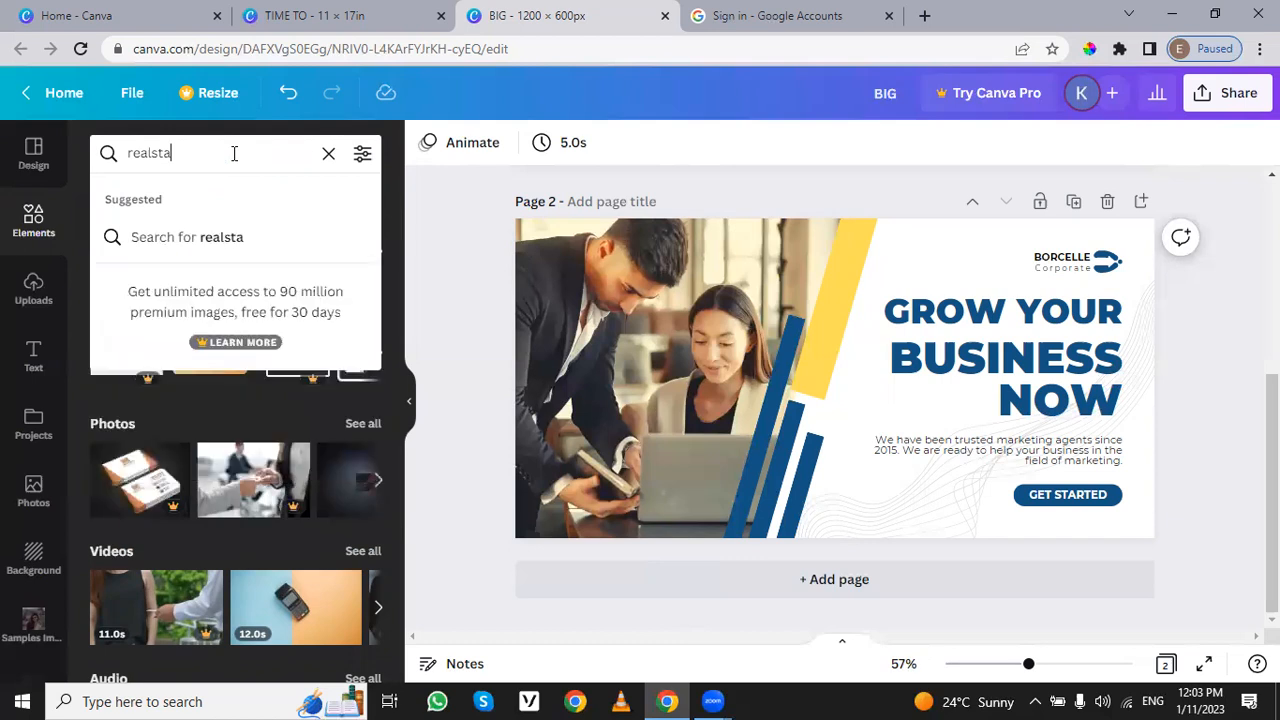
key("BackSpace")
key("BackSpace")
key("BackSpace")
key("BackSpace")
key("BackSpace")
key("BackSpace")
key("BackSpace")
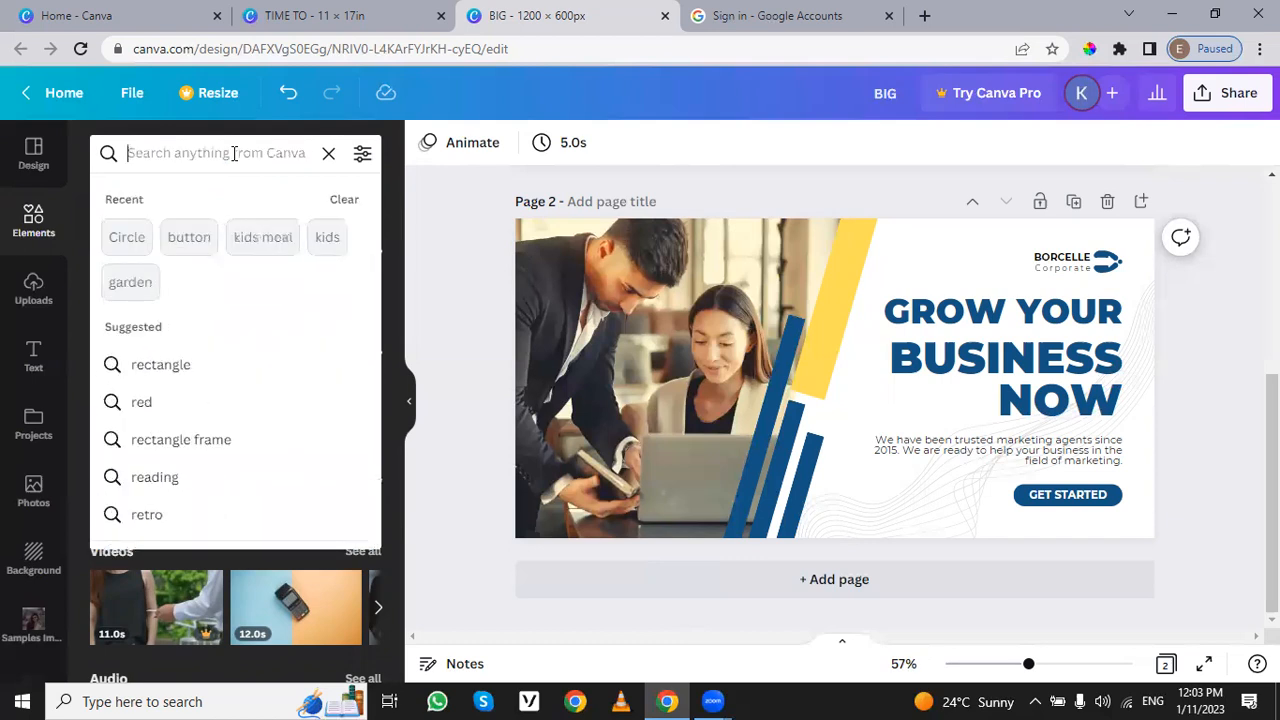
Step: Search the elements library for "traveling"
type("tra")
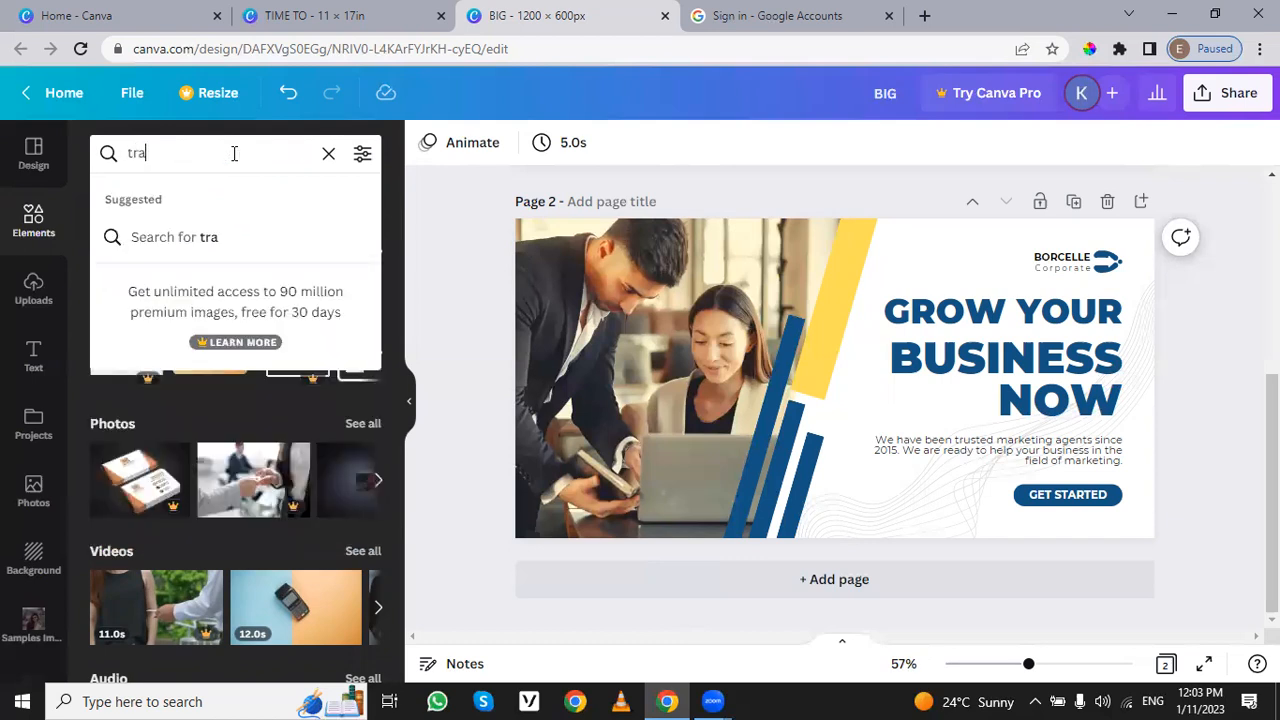
type("veling")
key("Return")
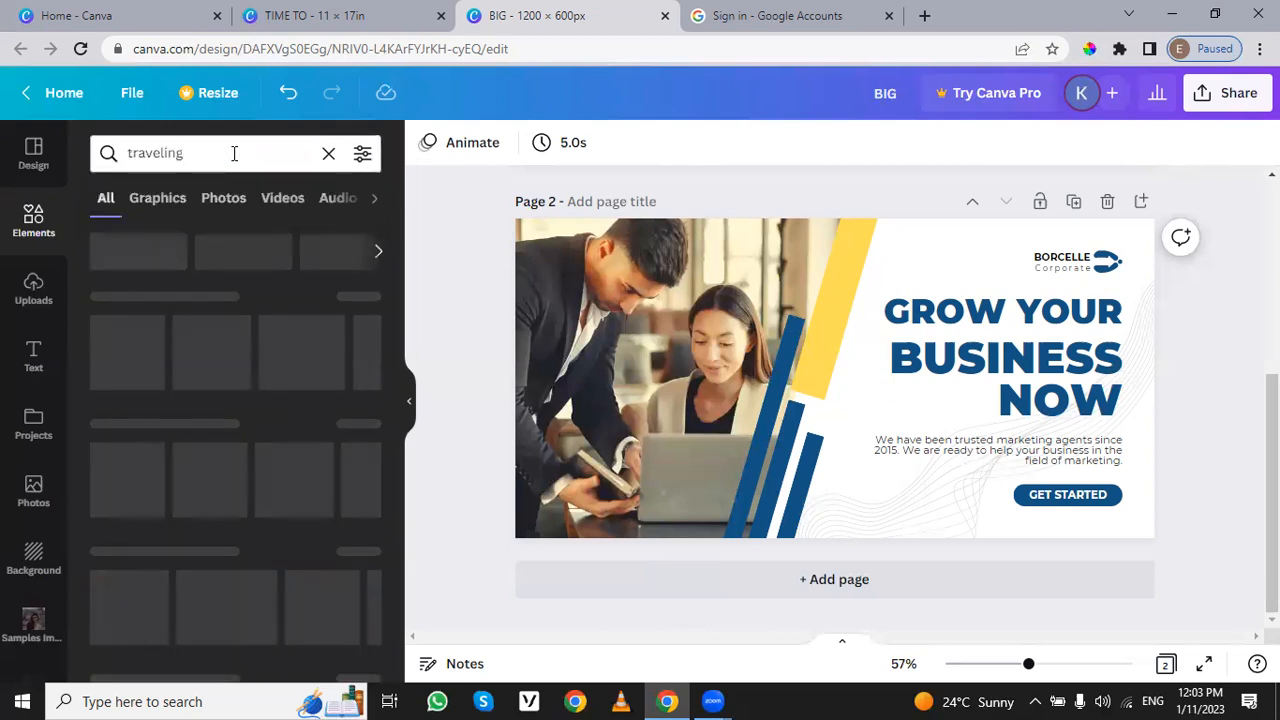
Step: Return to the design templates and search them for the suggested term Real Estate Brochures
left_click(40, 153)
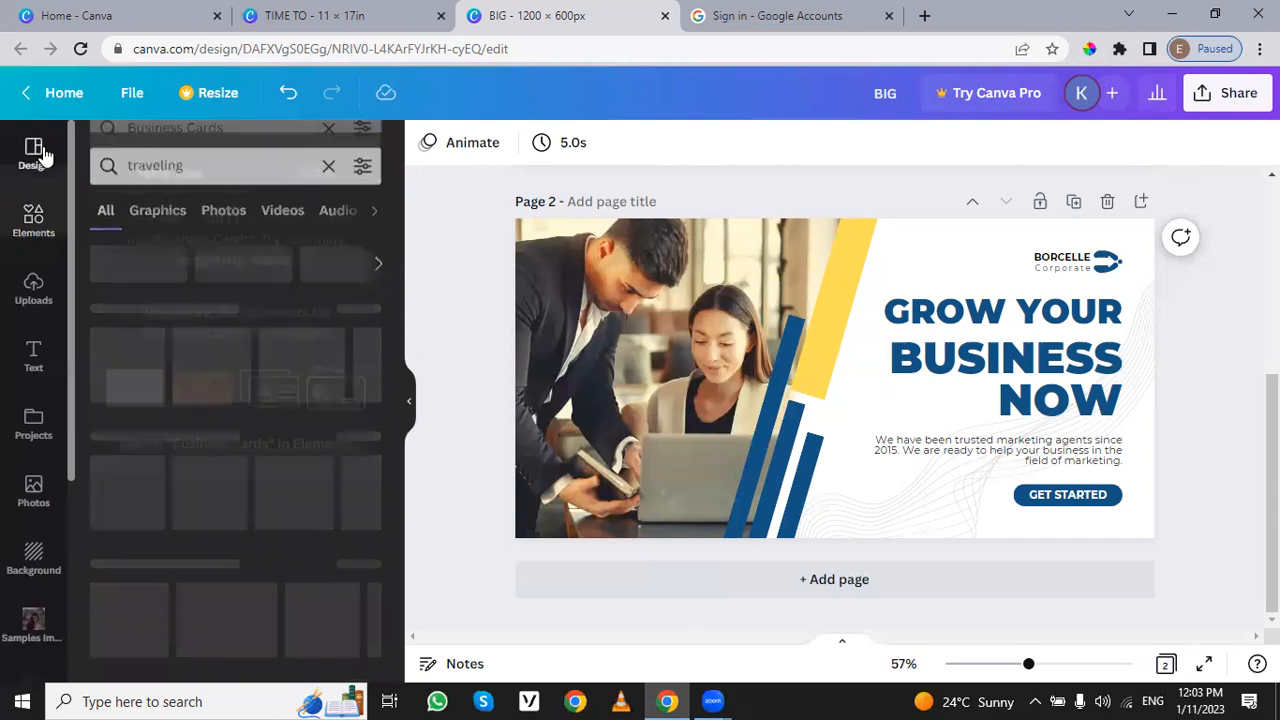
left_click(157, 160)
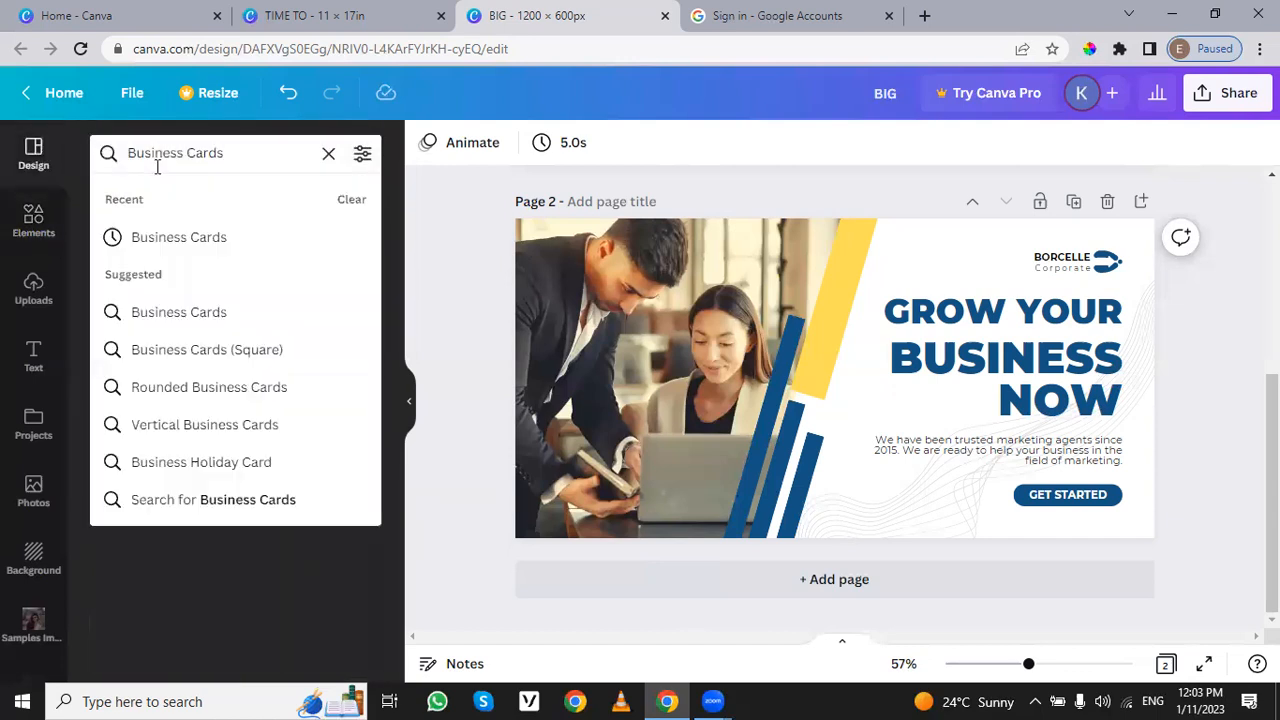
type("rea")
key("ctrl+a")
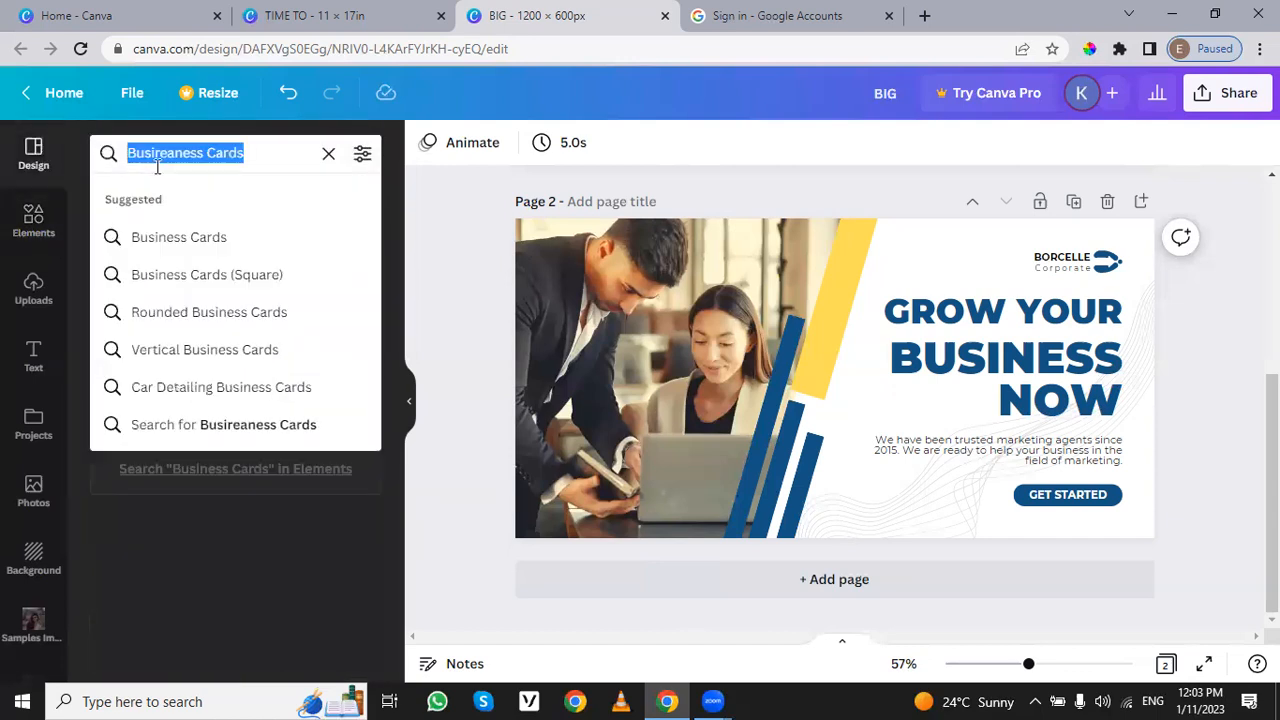
type("ra")
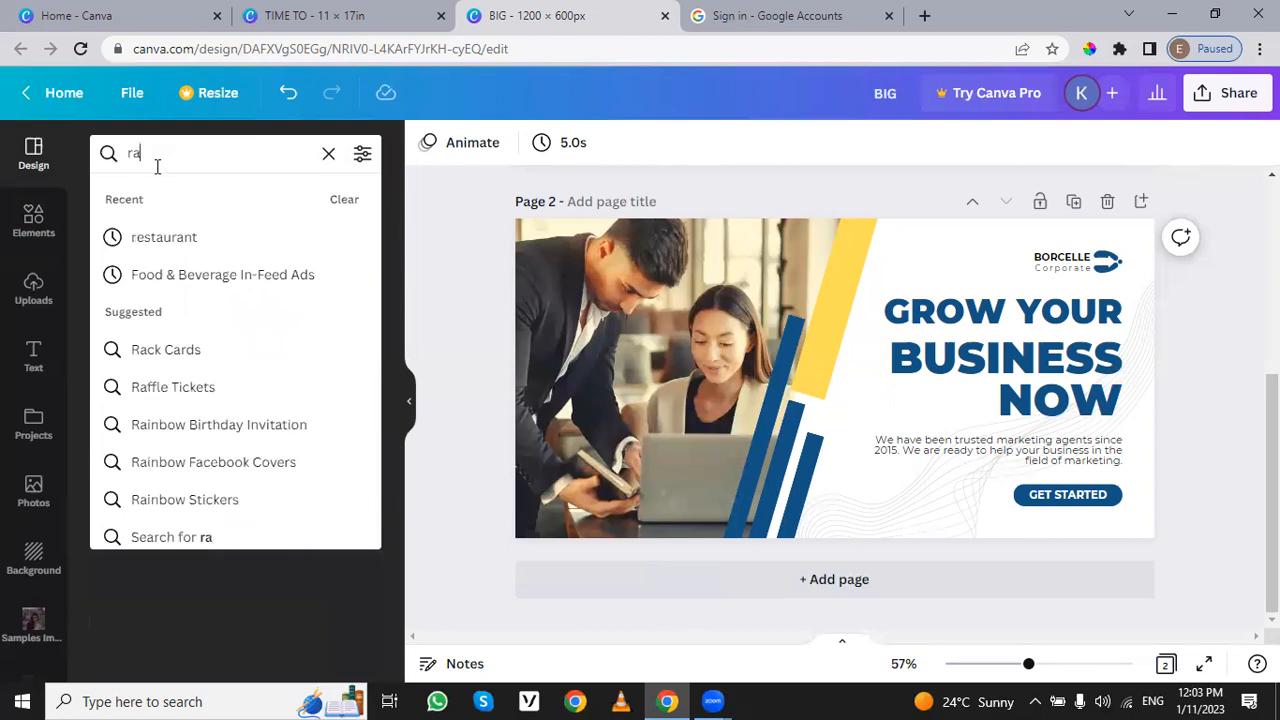
type("al")
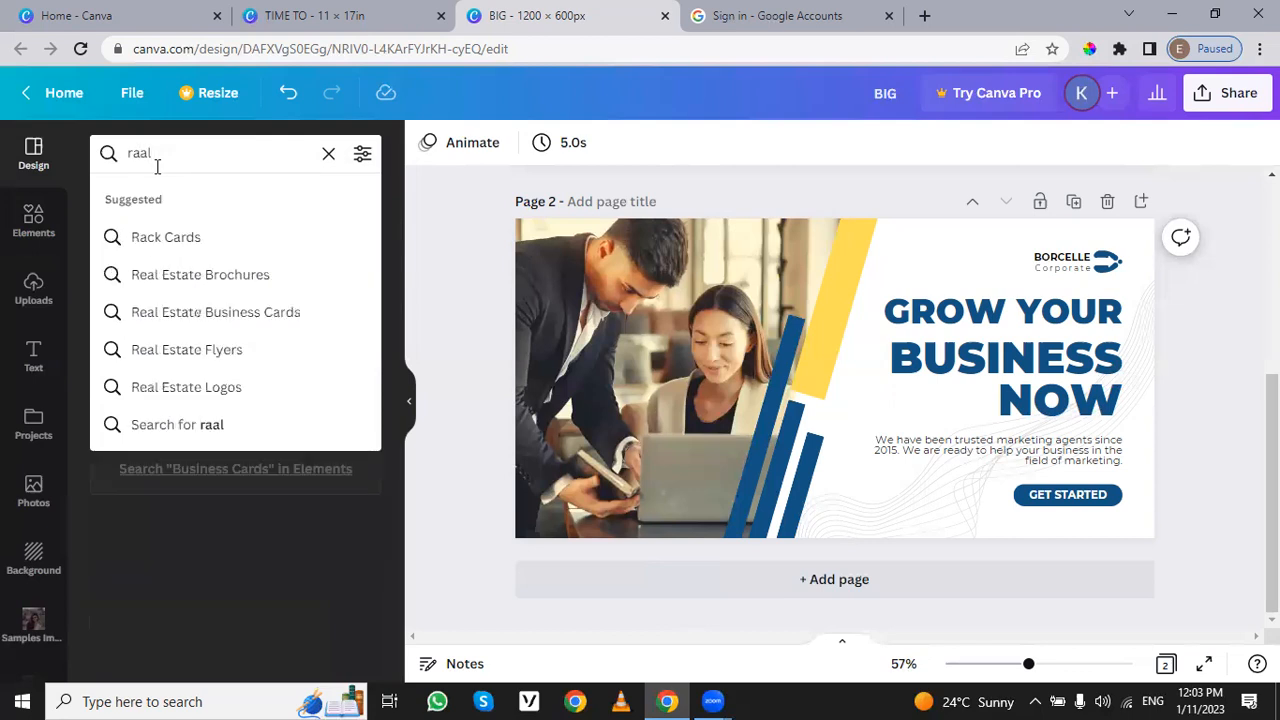
key("Down")
key("Down")
key("Return")
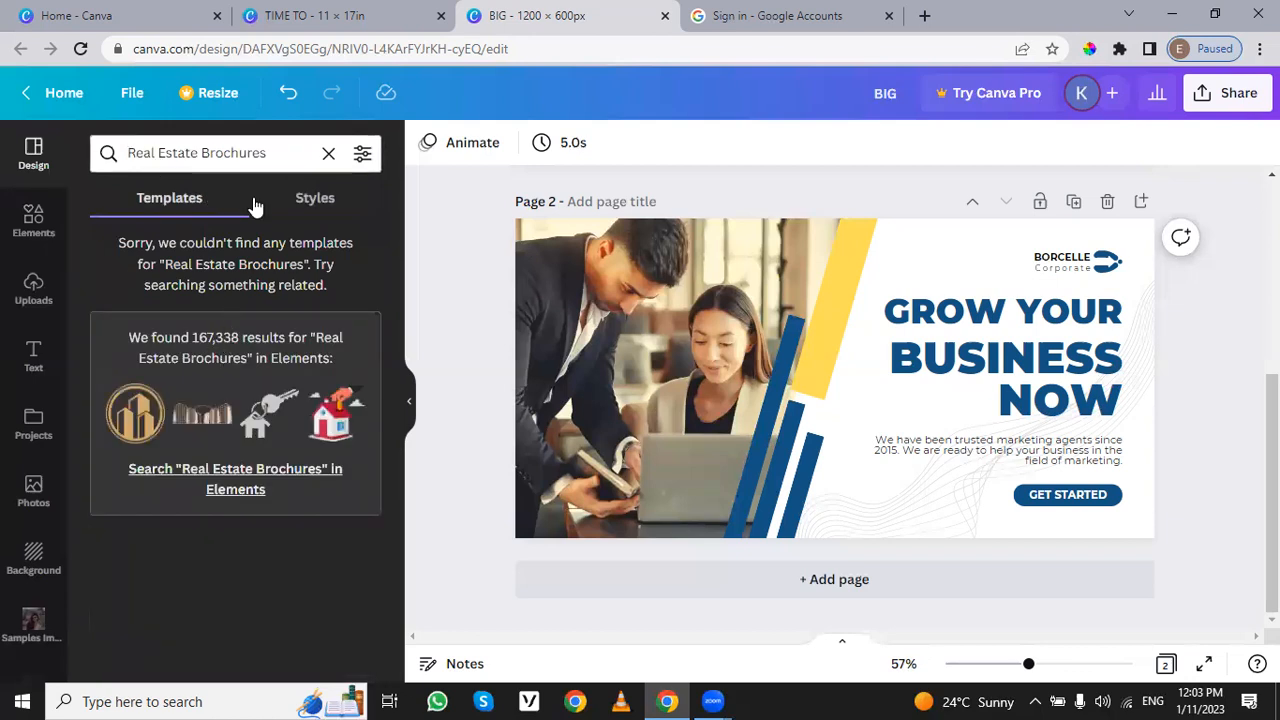
Step: Search the templates for the suggested term Travel Brochures, and browse the designs under the related topic Travel and tourism
left_click(93, 152)
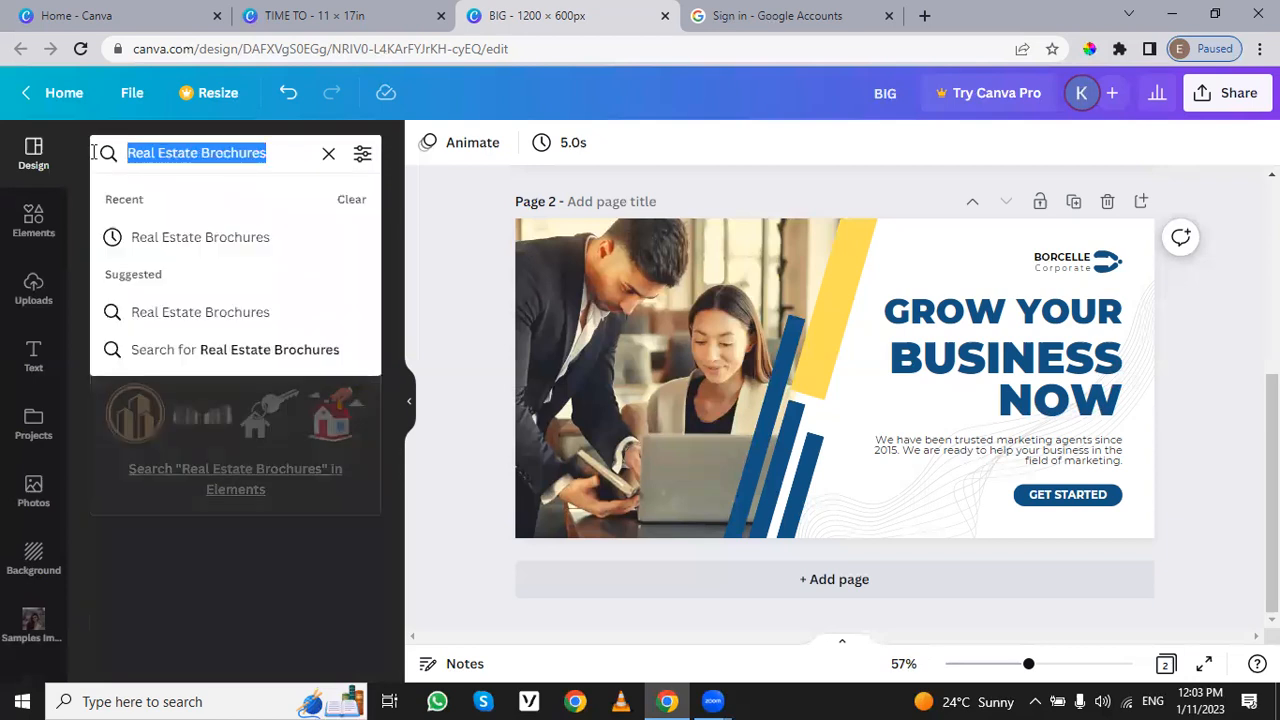
type("tra")
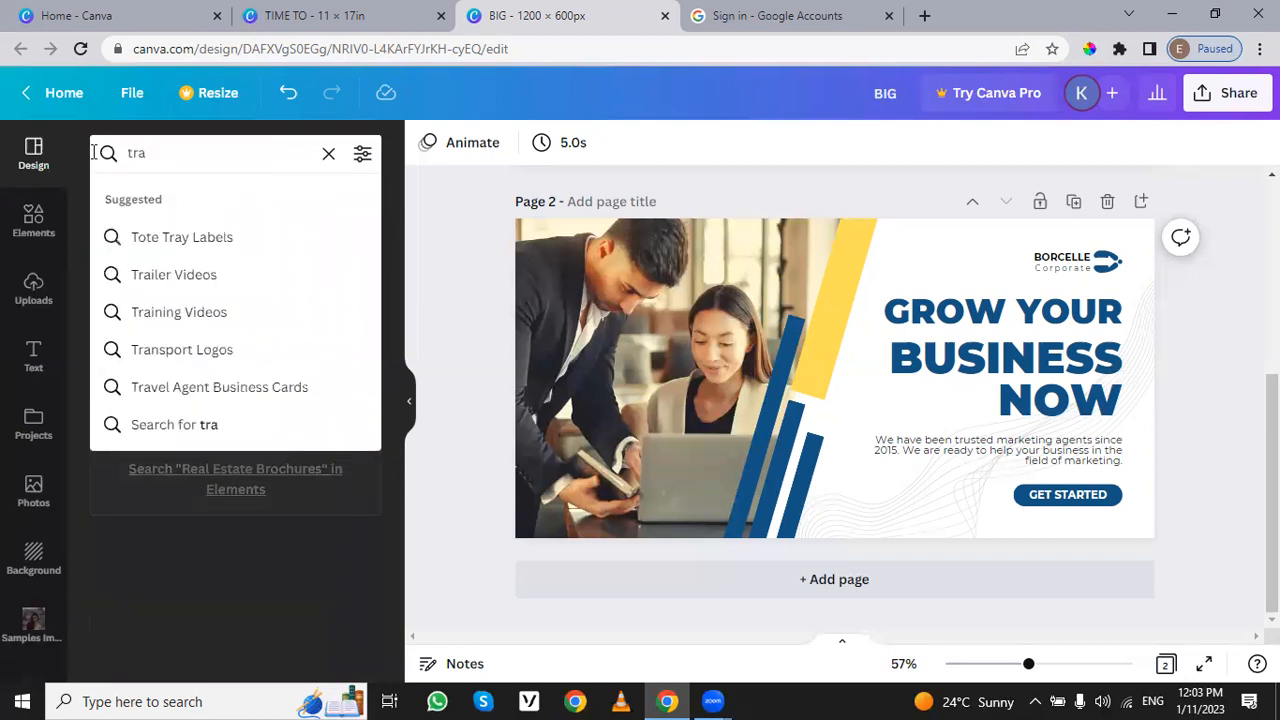
type("ve")
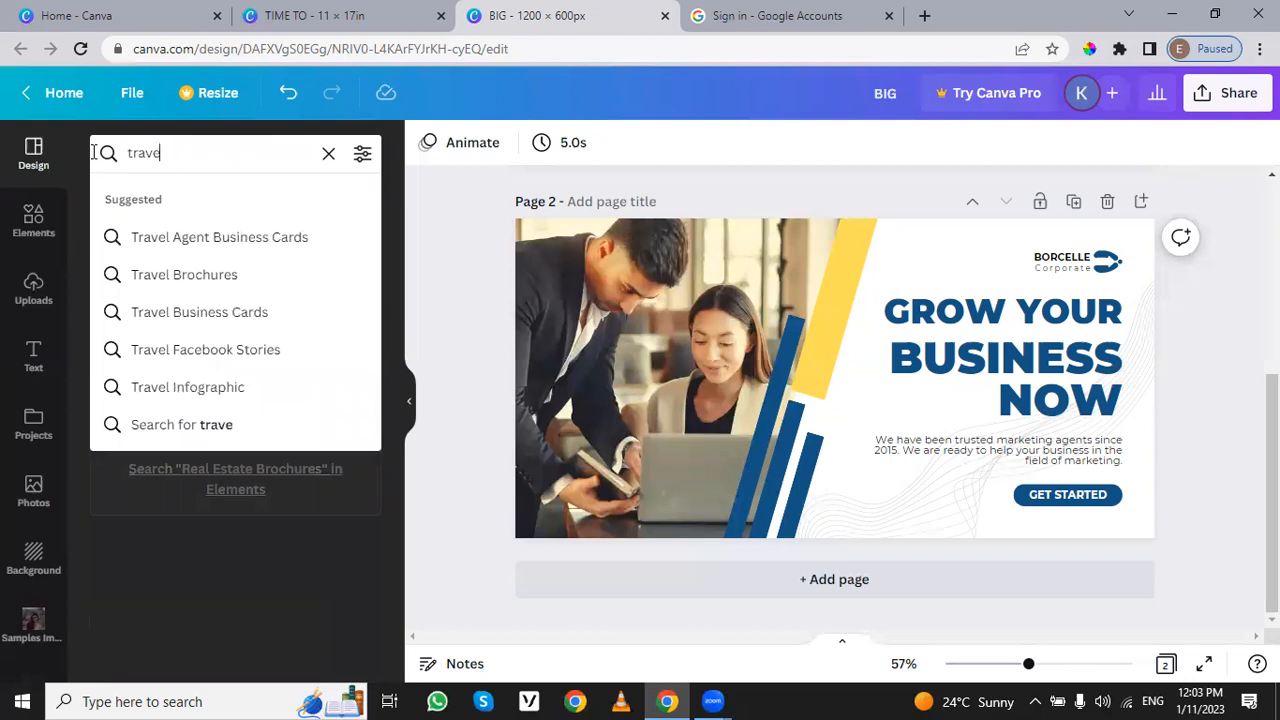
type("ling")
key("Down")
key("Down")
key("Down")
key("Up")
key("Return")
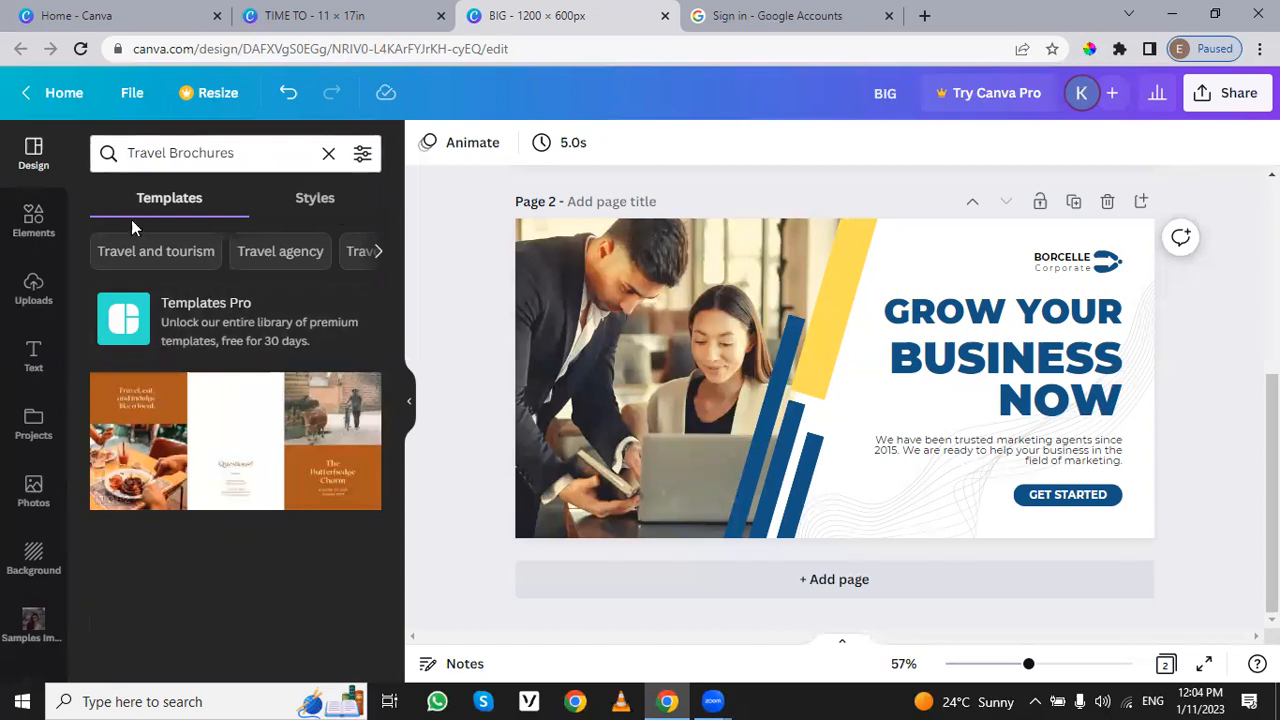
left_click(196, 254)
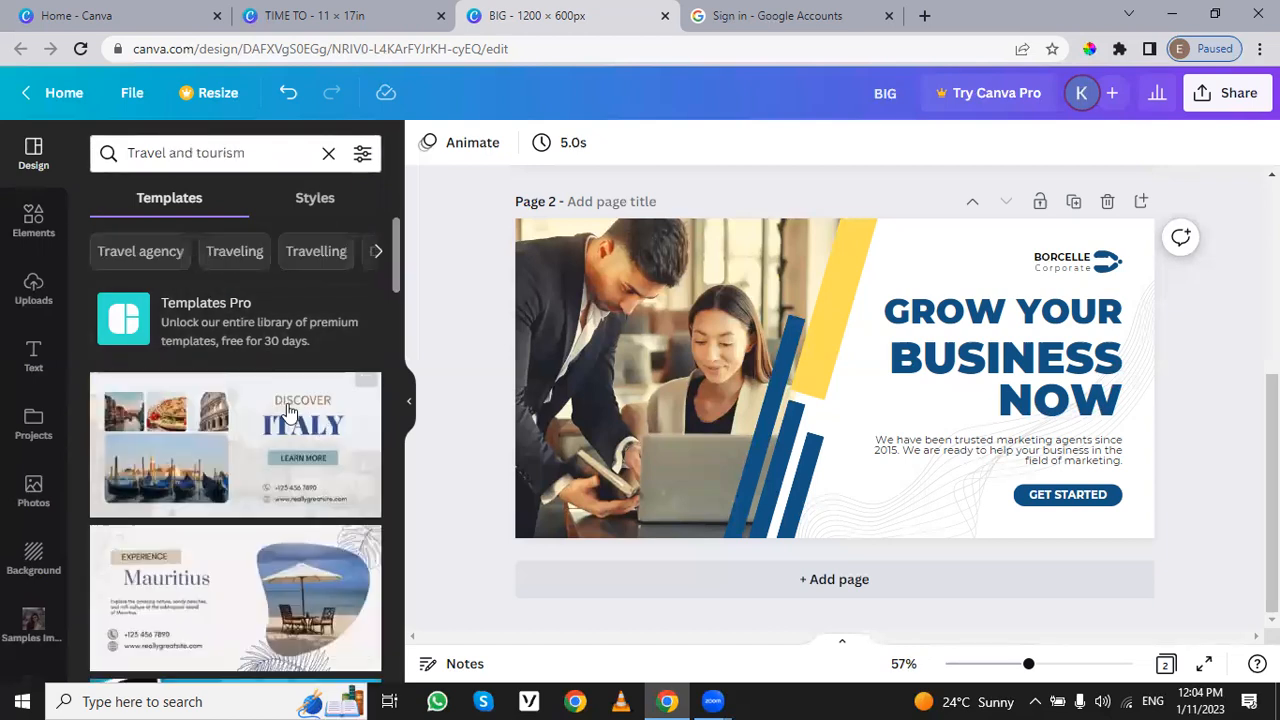
scroll(214, 420, "down", 3)
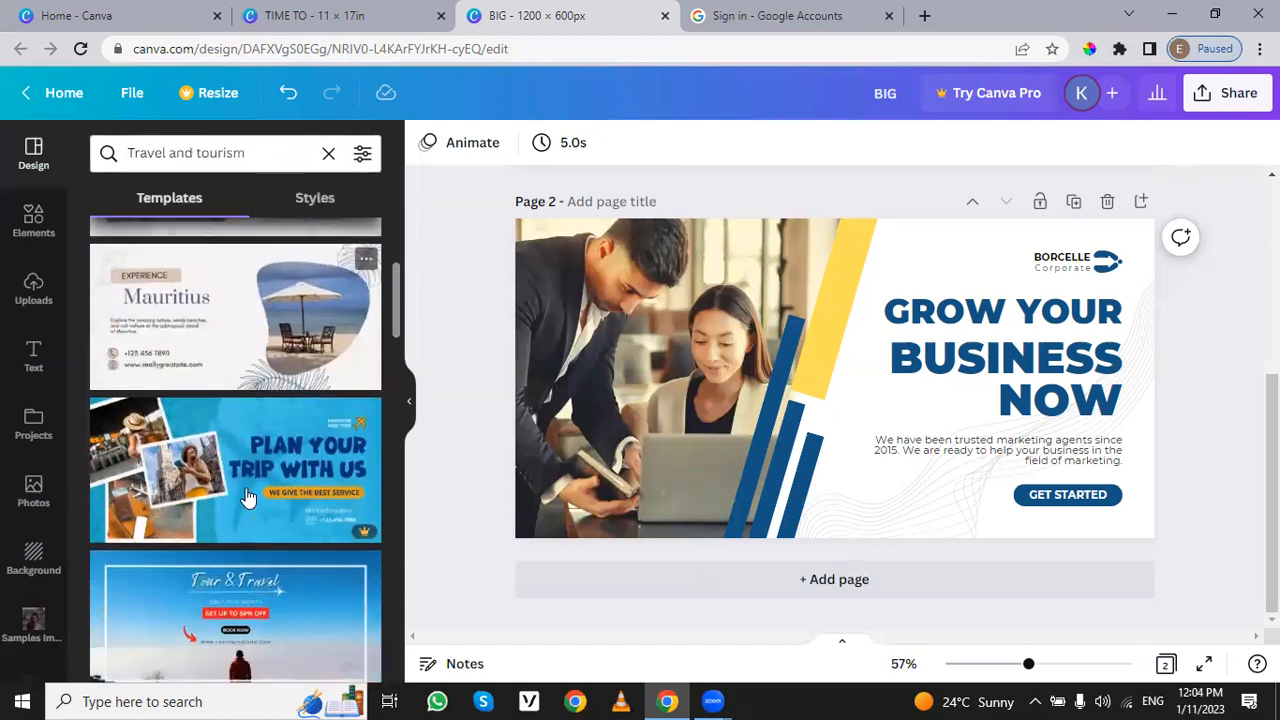
Step: Browse the Travel and tourism templates and add the "Time to Explore the World" mountain design as page 3
scroll(212, 480, "down", 1)
scroll(212, 480, "down", 5)
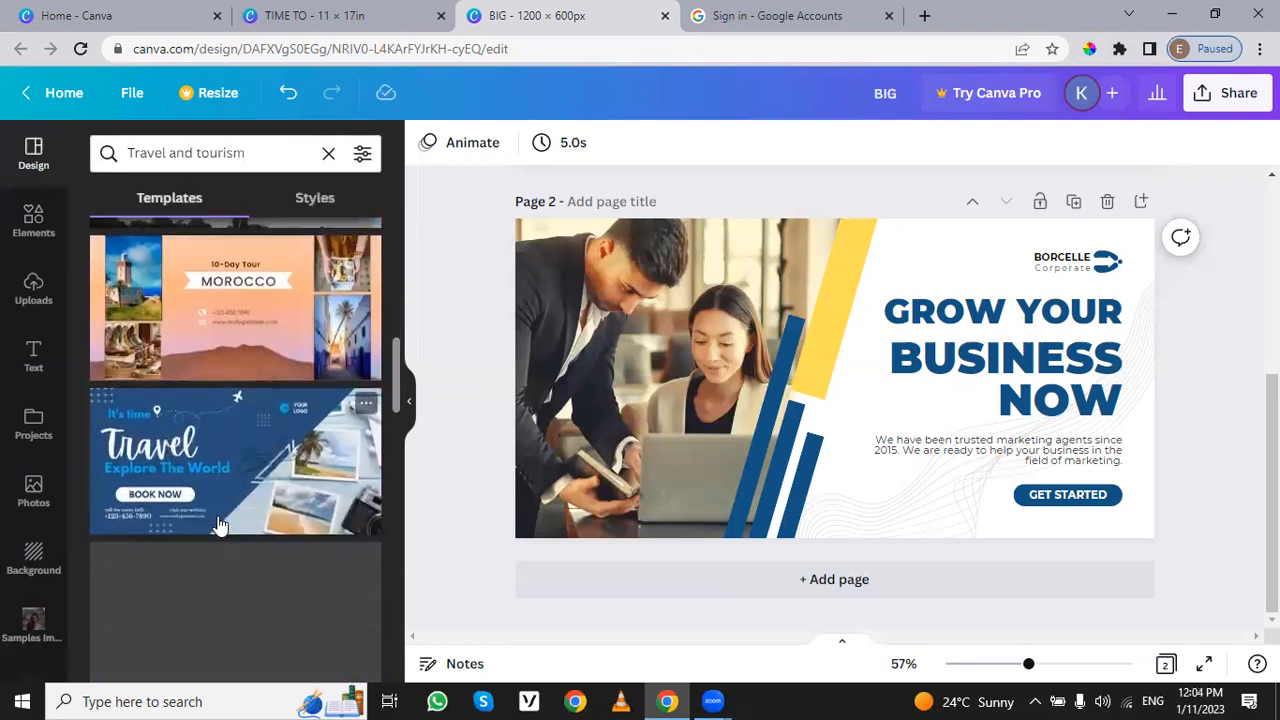
scroll(221, 524, "down", 3)
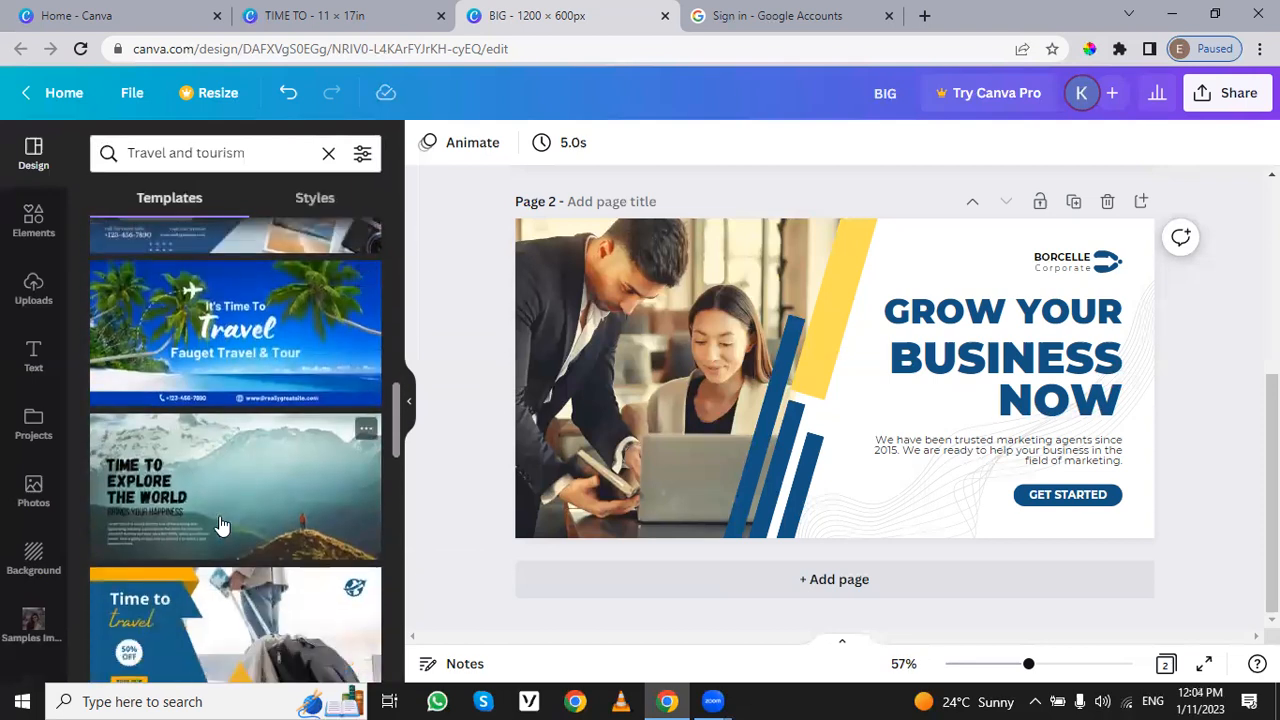
scroll(219, 515, "down", 1)
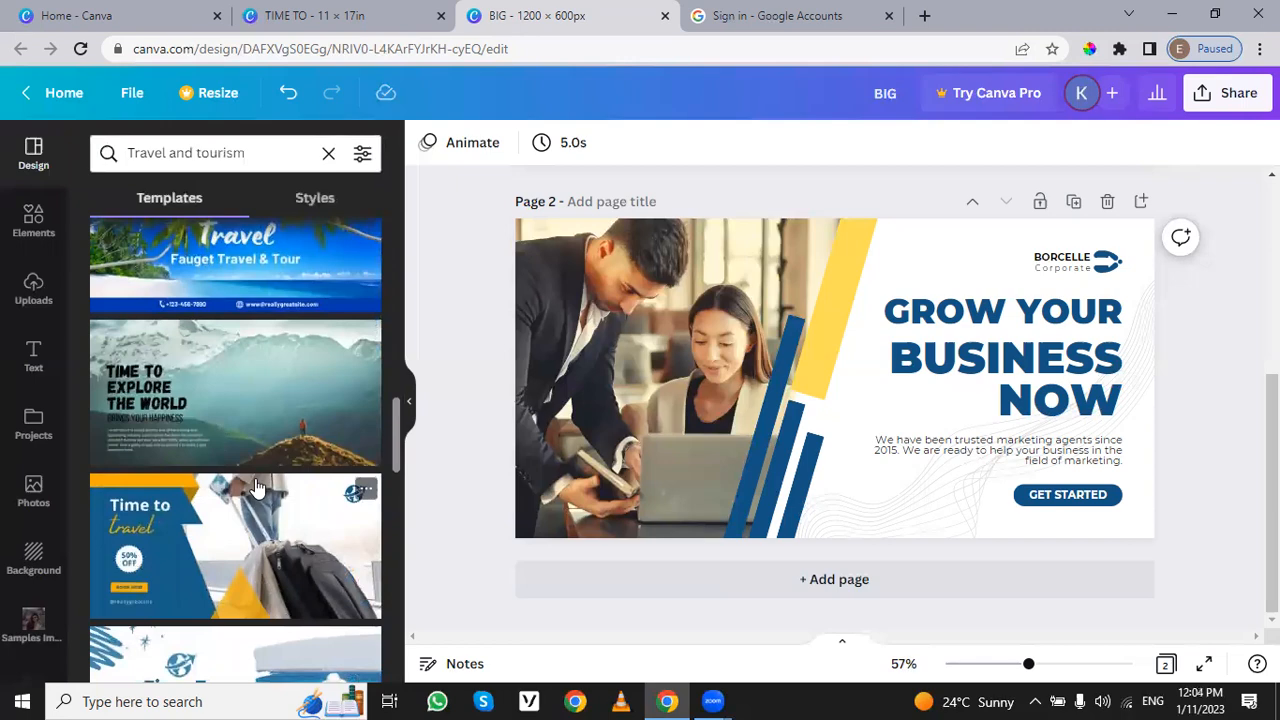
scroll(262, 490, "down", 2)
scroll(262, 490, "up", 2)
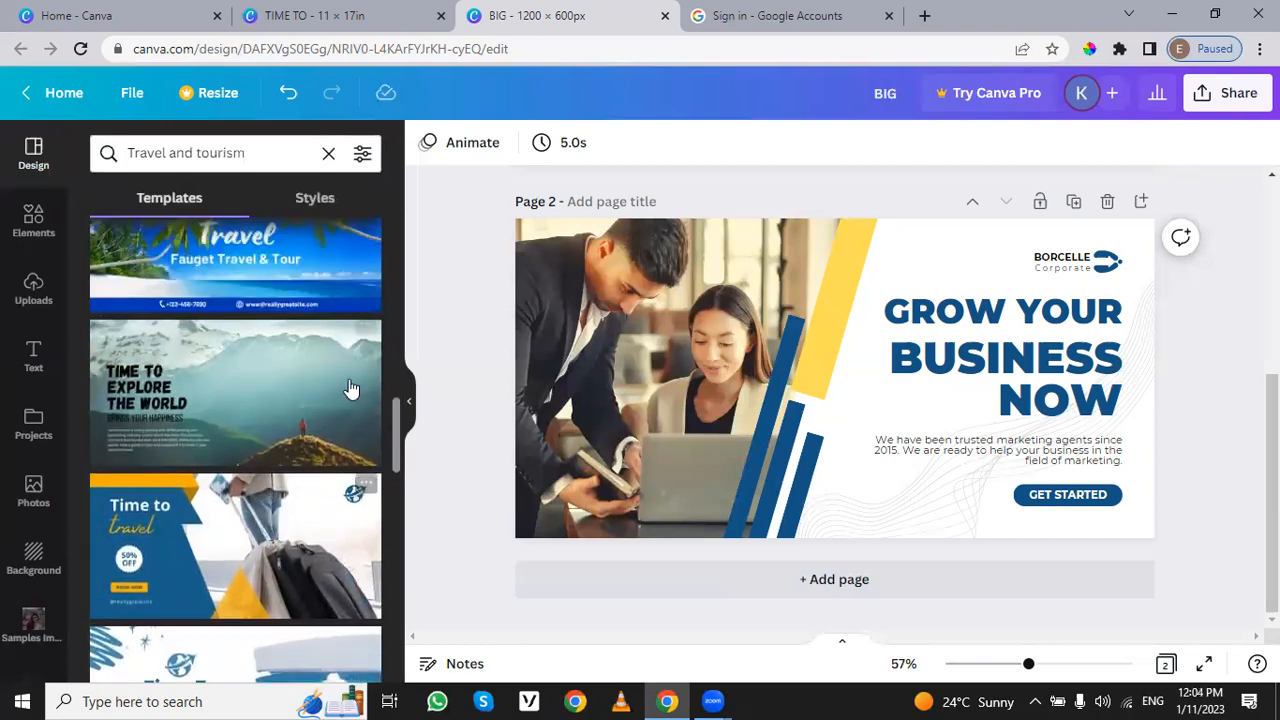
left_click(287, 378)
Step: Check the separate parts of page 3 by selecting its mountain background photo, headline and body text in turn
left_click(766, 434)
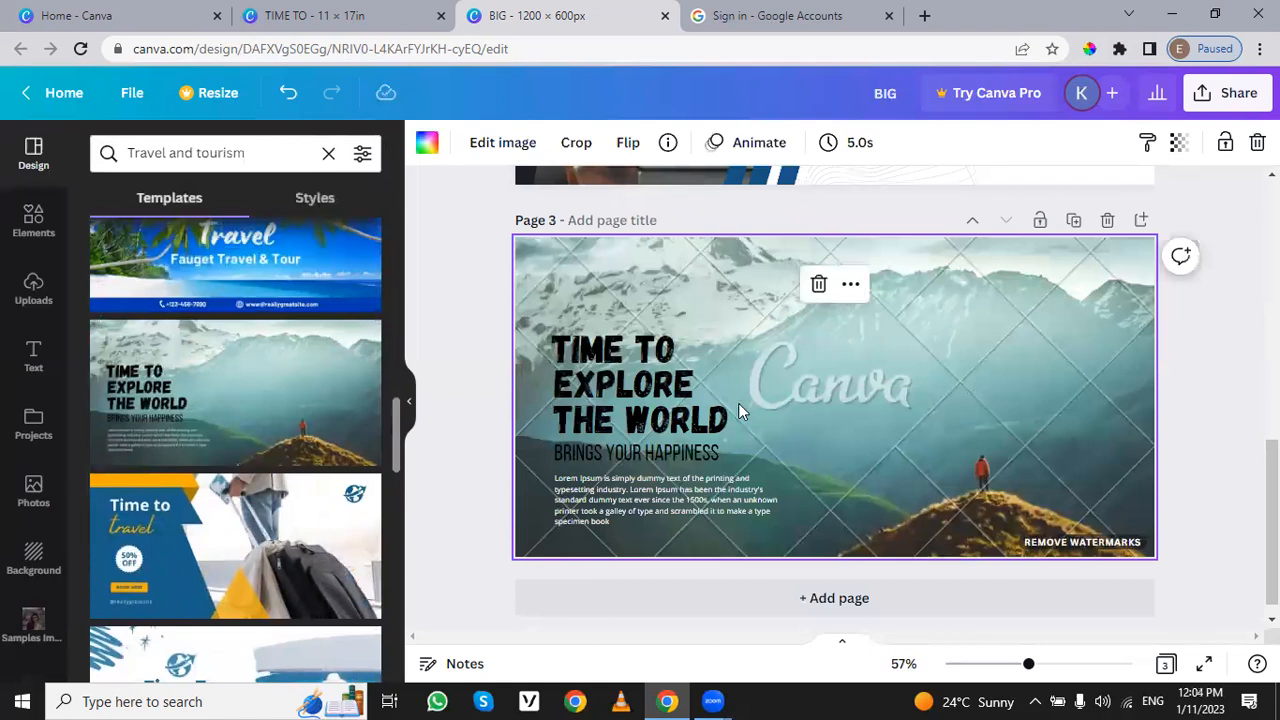
left_click(588, 362)
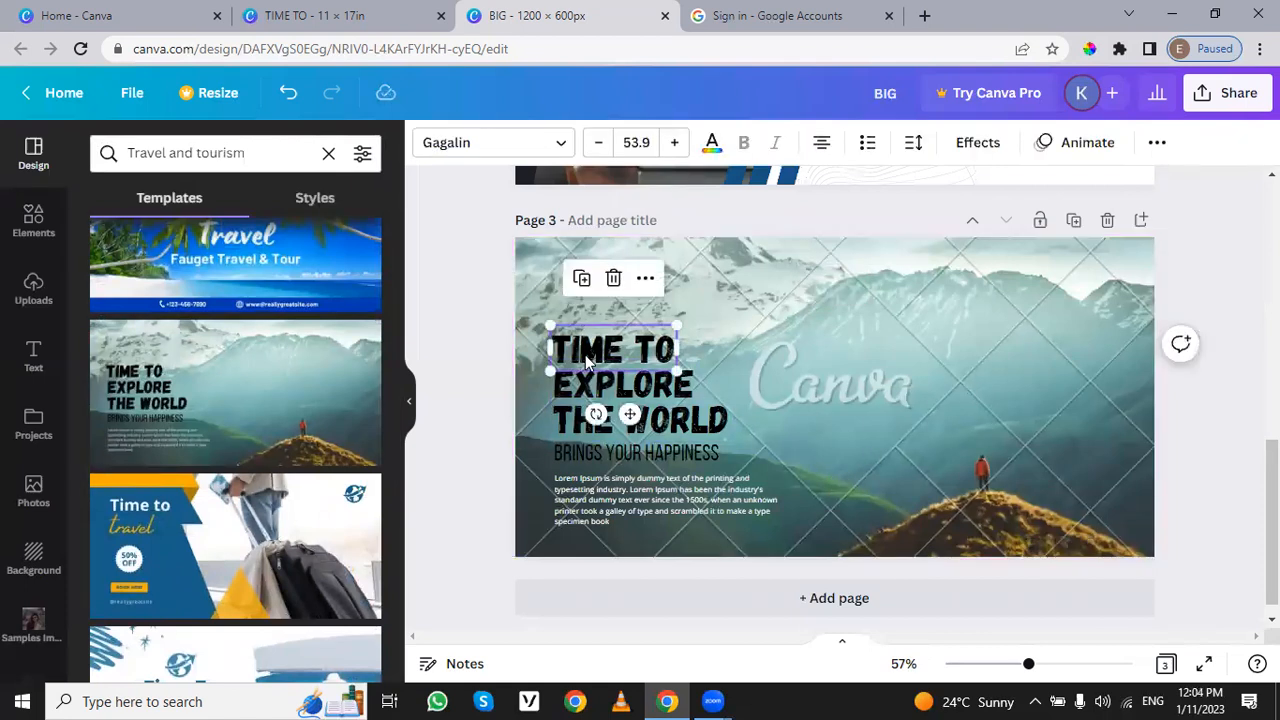
left_click(808, 386)
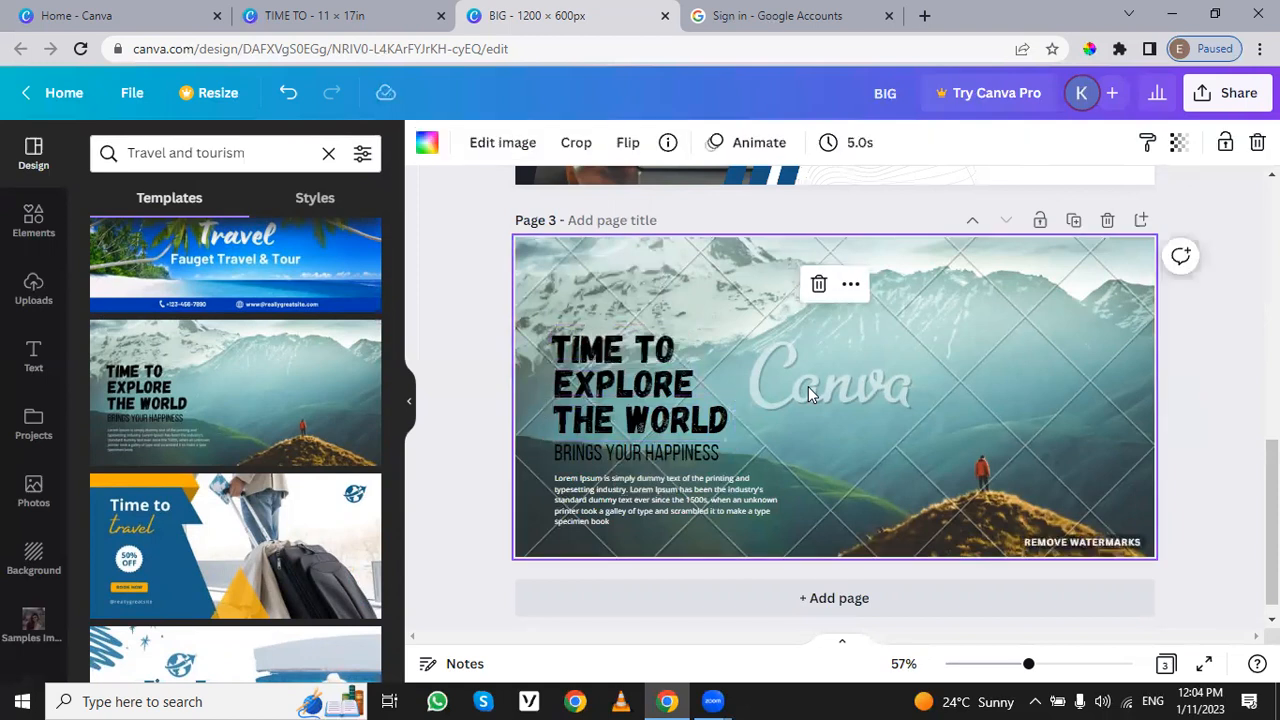
left_click(648, 504)
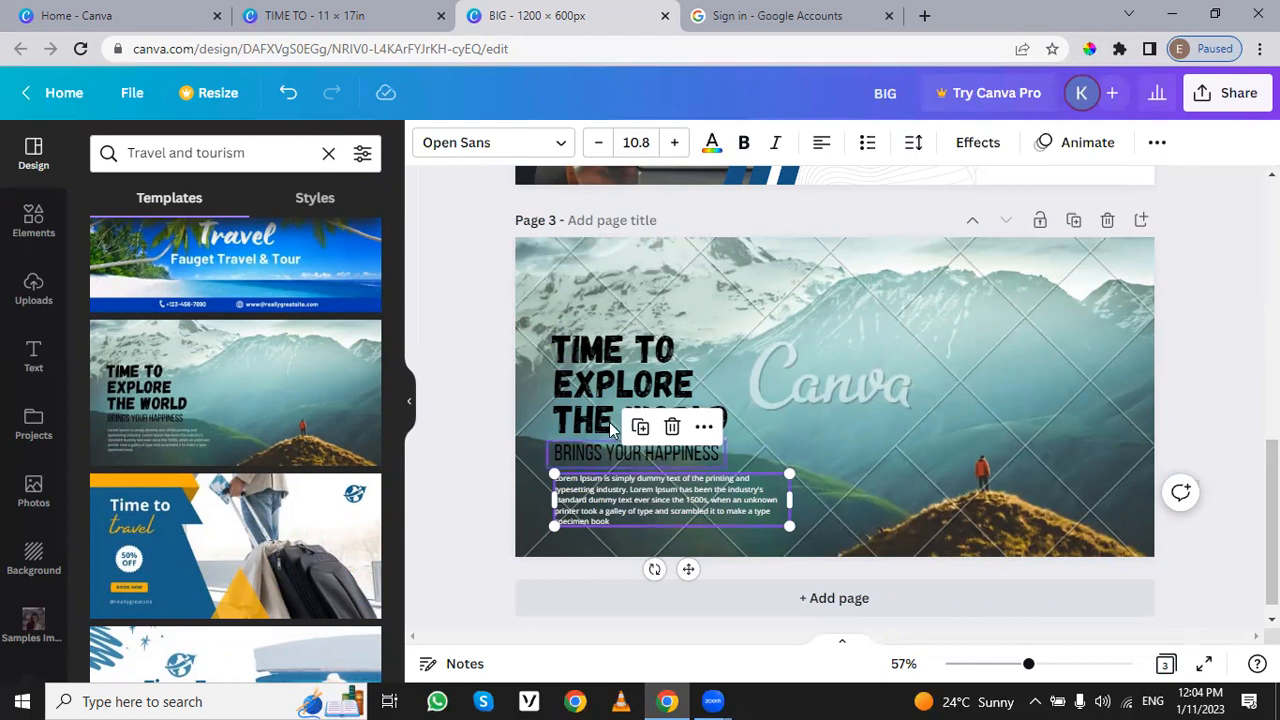
left_click(838, 345)
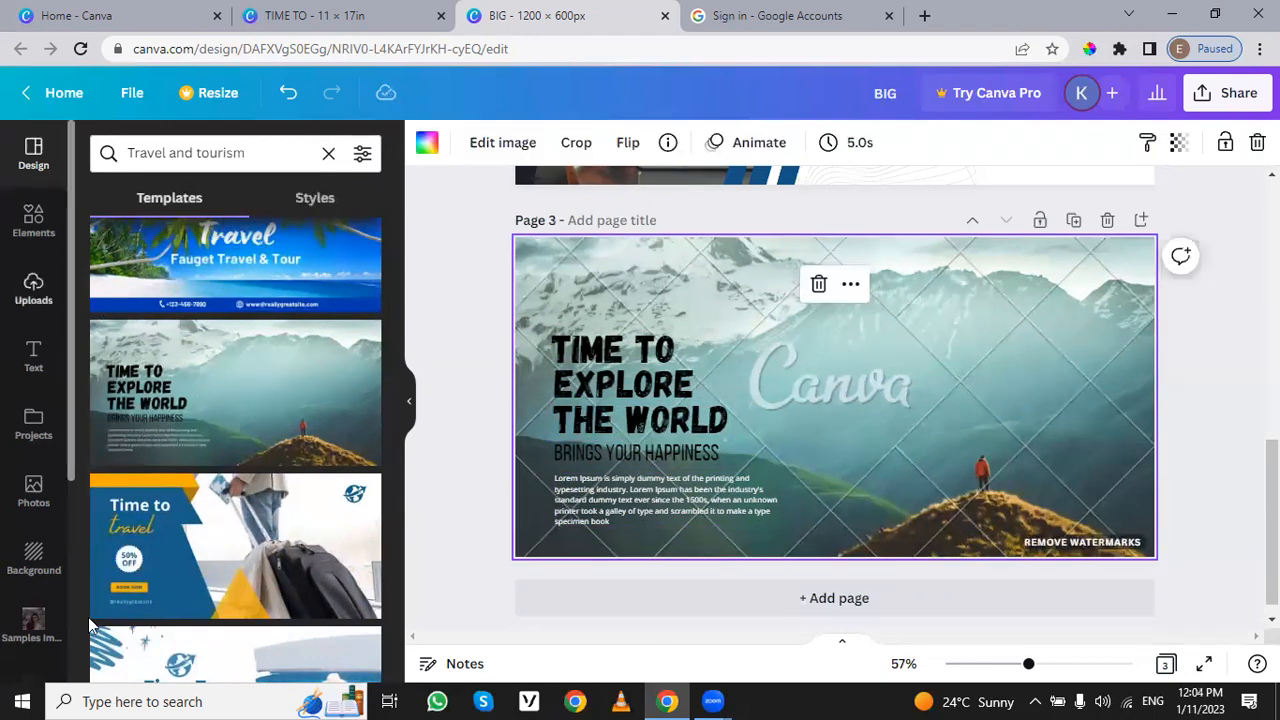
Step: Open the photo library, try the recently used wine-glass photo over page 3's background, and delete it
left_click(33, 488)
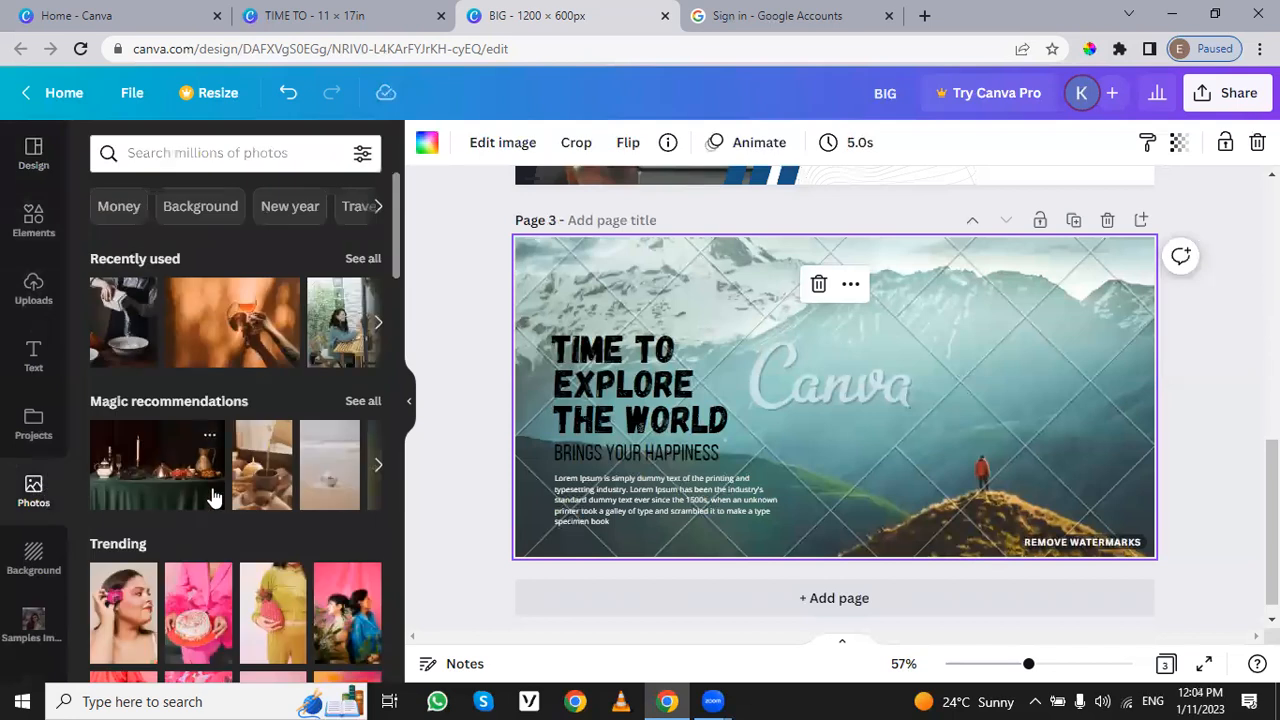
left_click_drag(282, 294, 877, 328)
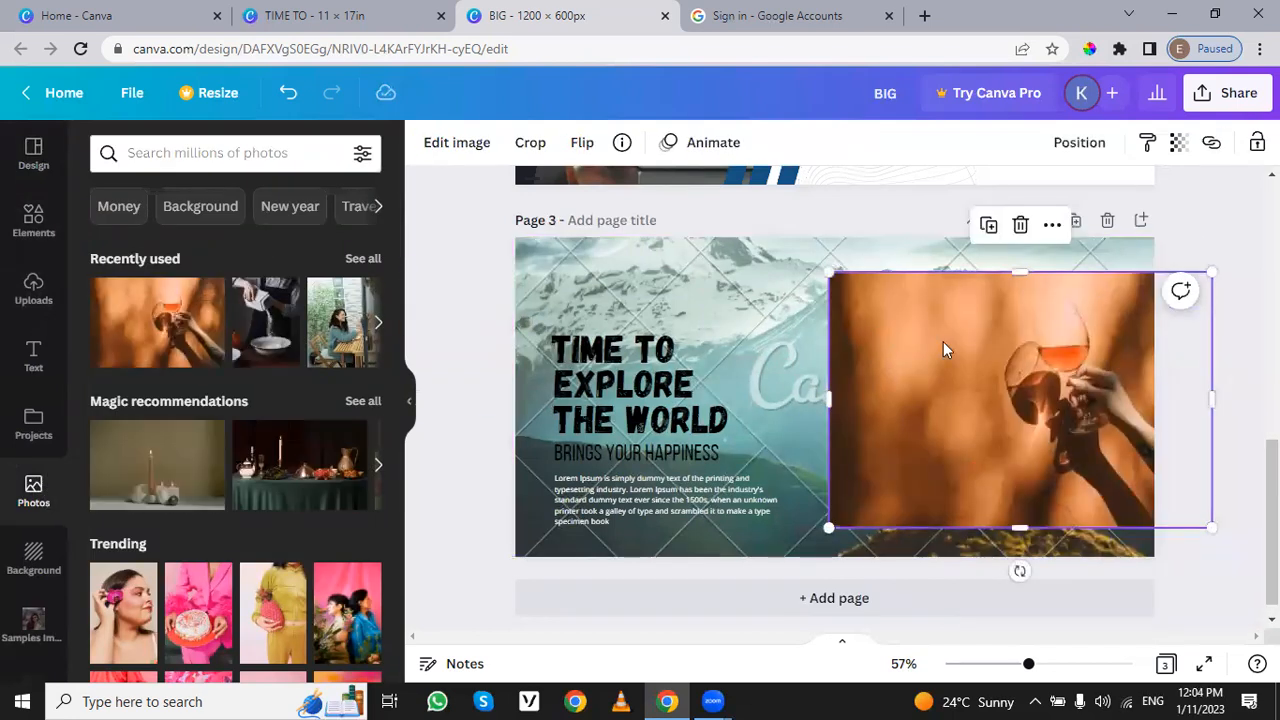
key("Delete")
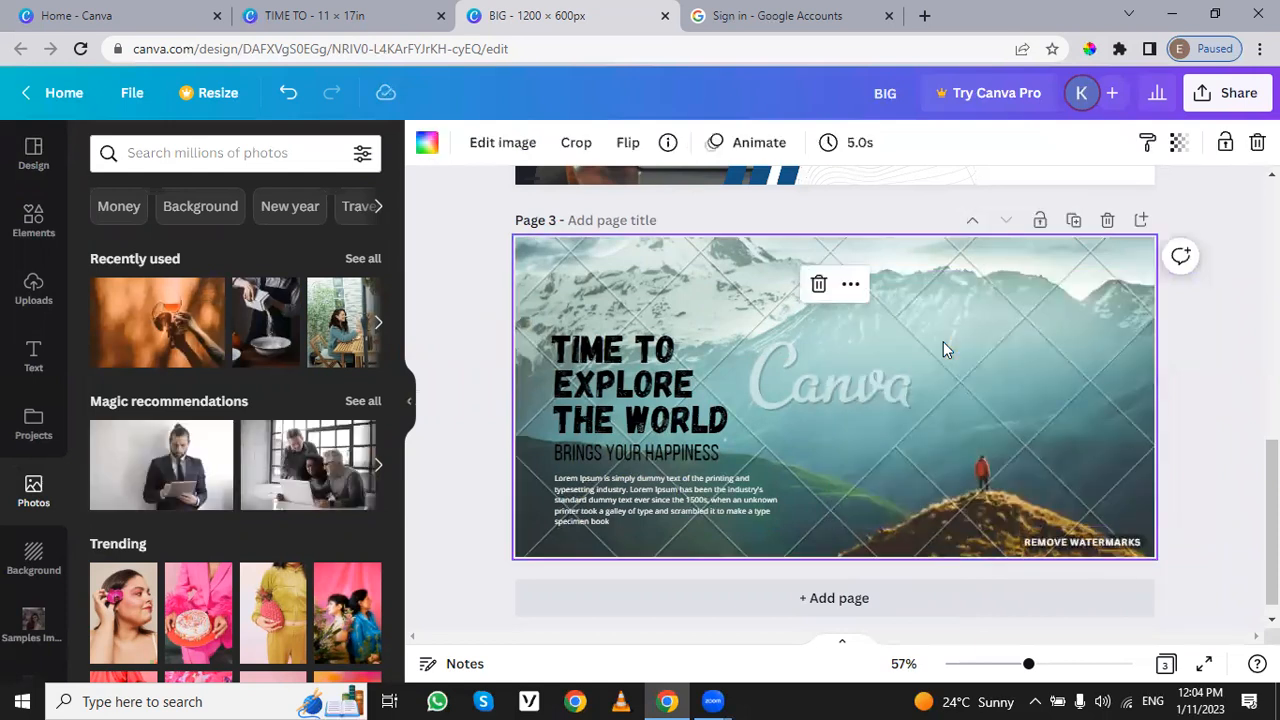
Step: Delete the watermarked mountain background from page 3 and add the recently used wine-glass photo to the page
key("Delete")
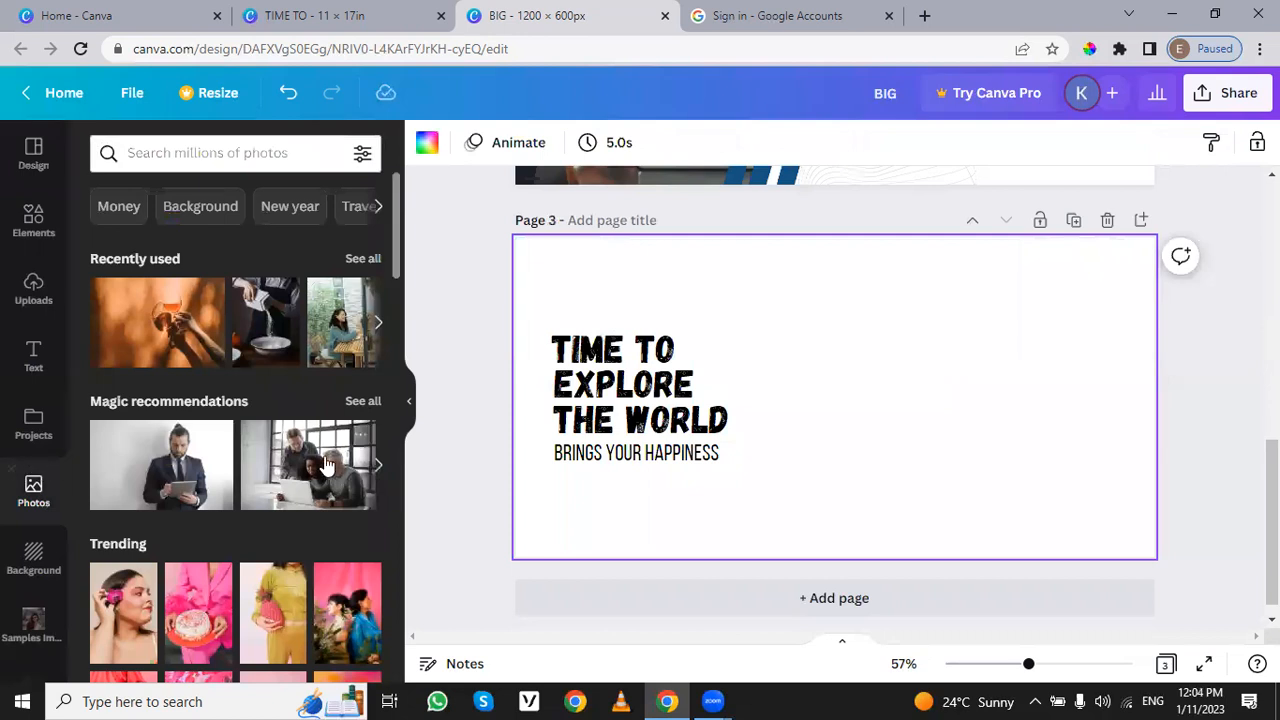
left_click_drag(110, 352, 746, 336)
right_click(821, 364)
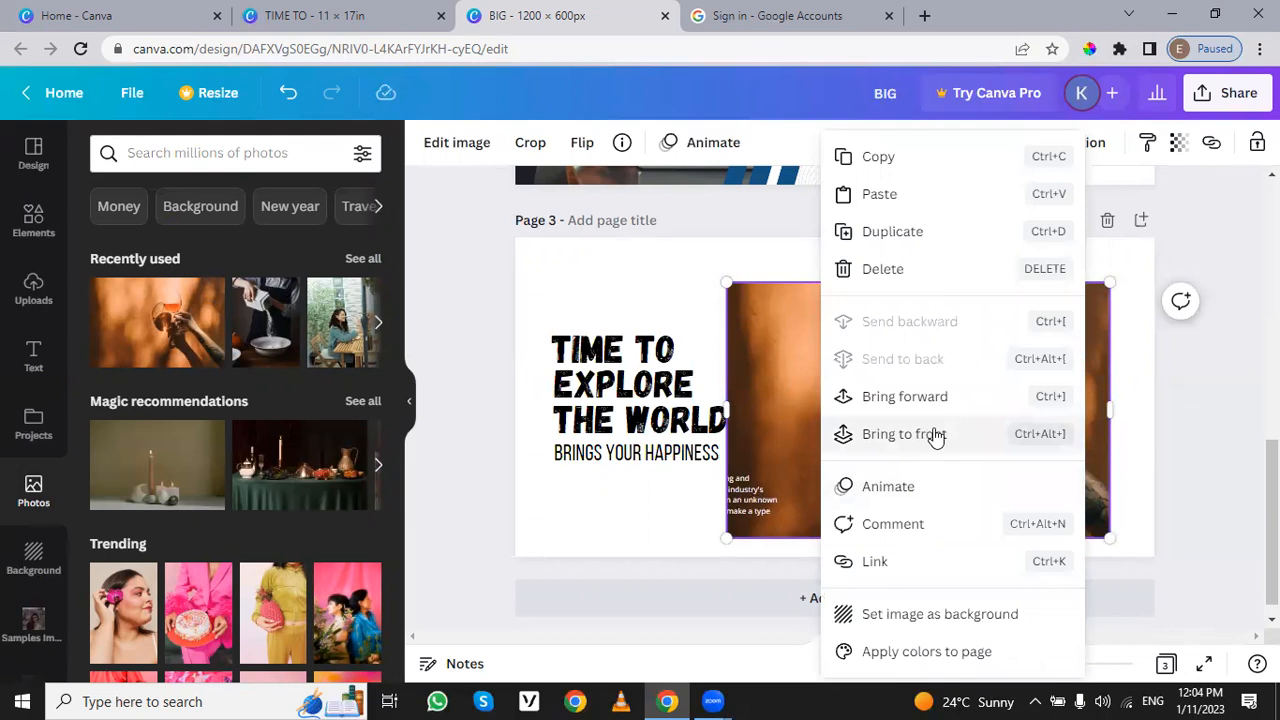
left_click(657, 266)
Step: Align the wine-glass photo with the page's upper-left corner and enlarge it to cover all of page 3 behind the text
left_click_drag(836, 345, 625, 299)
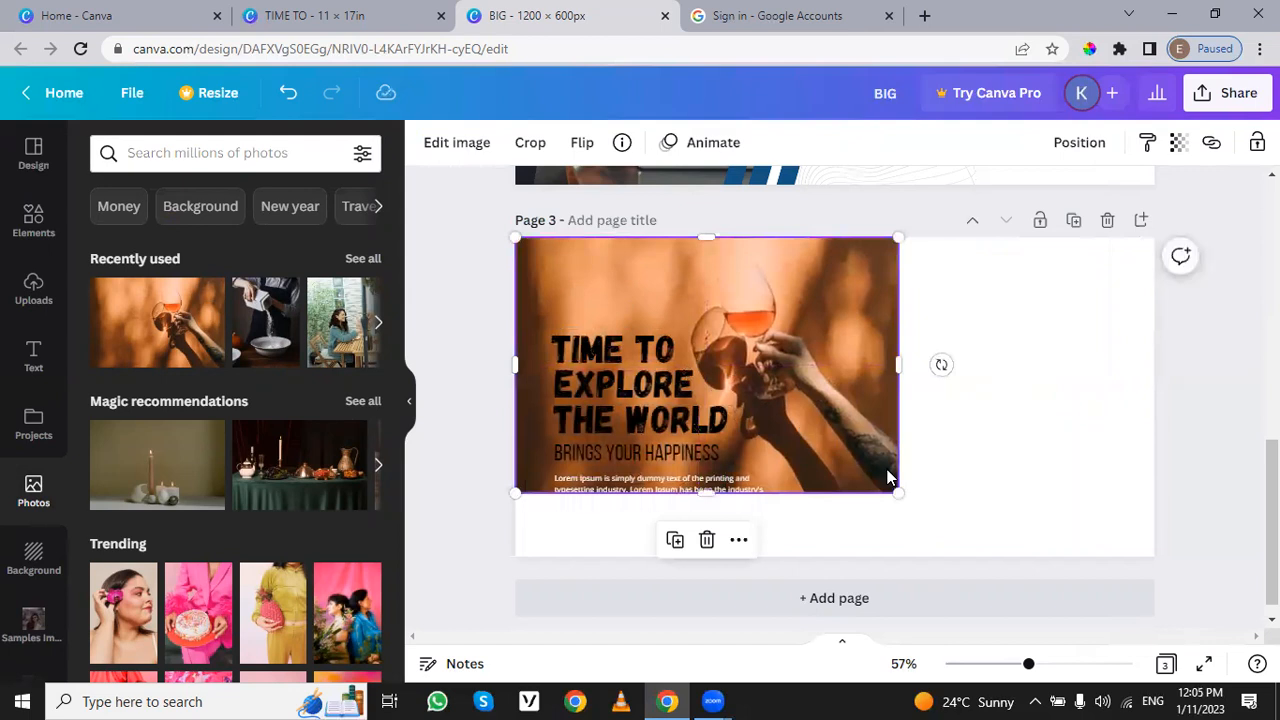
left_click_drag(897, 491, 1185, 604)
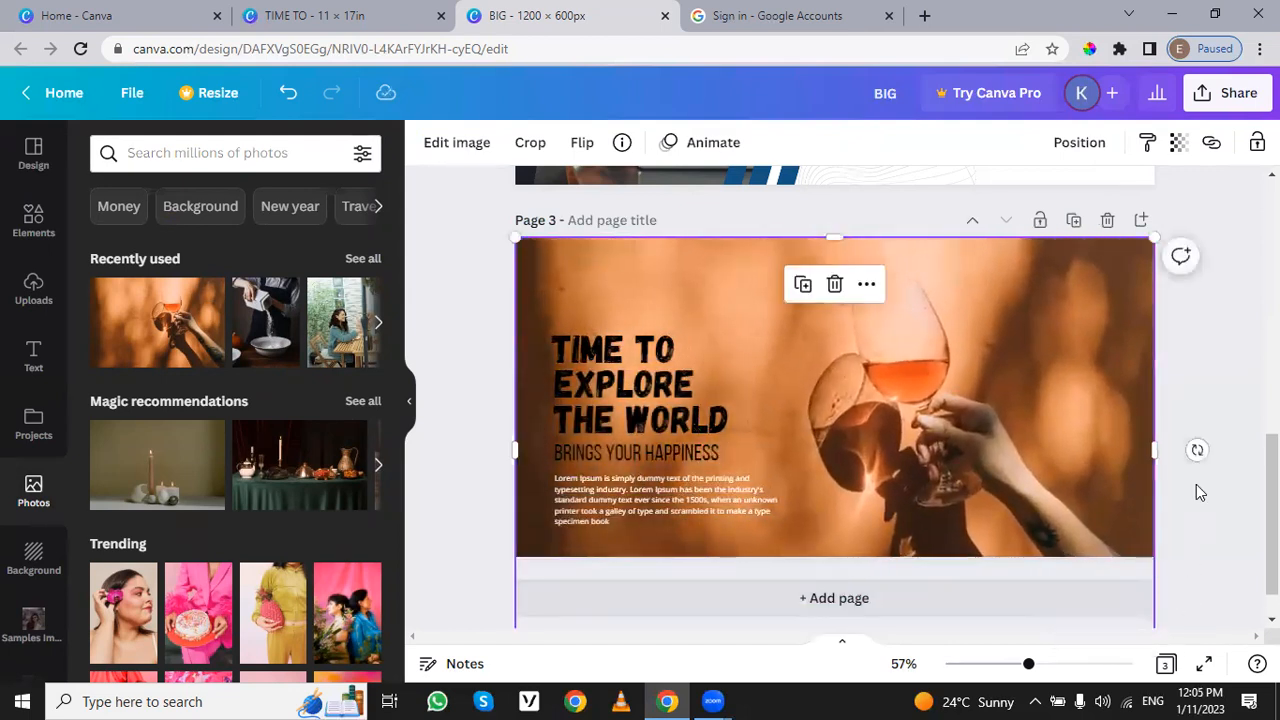
left_click(1196, 484)
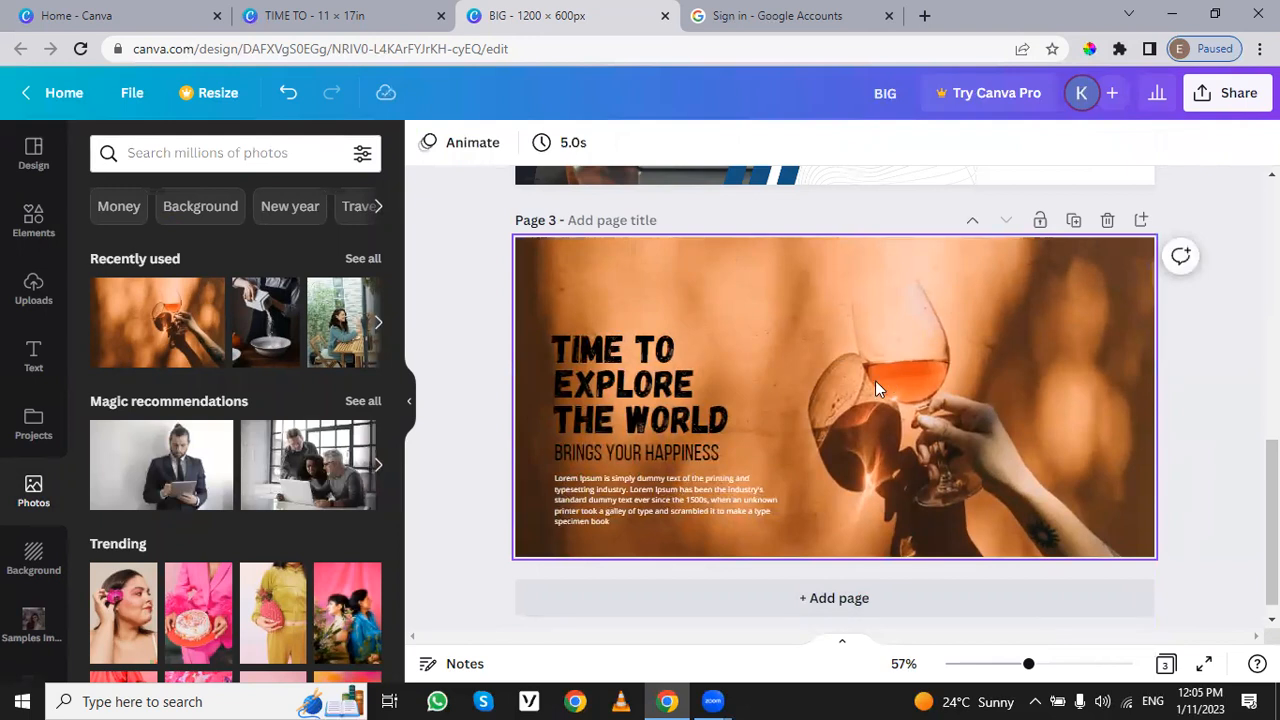